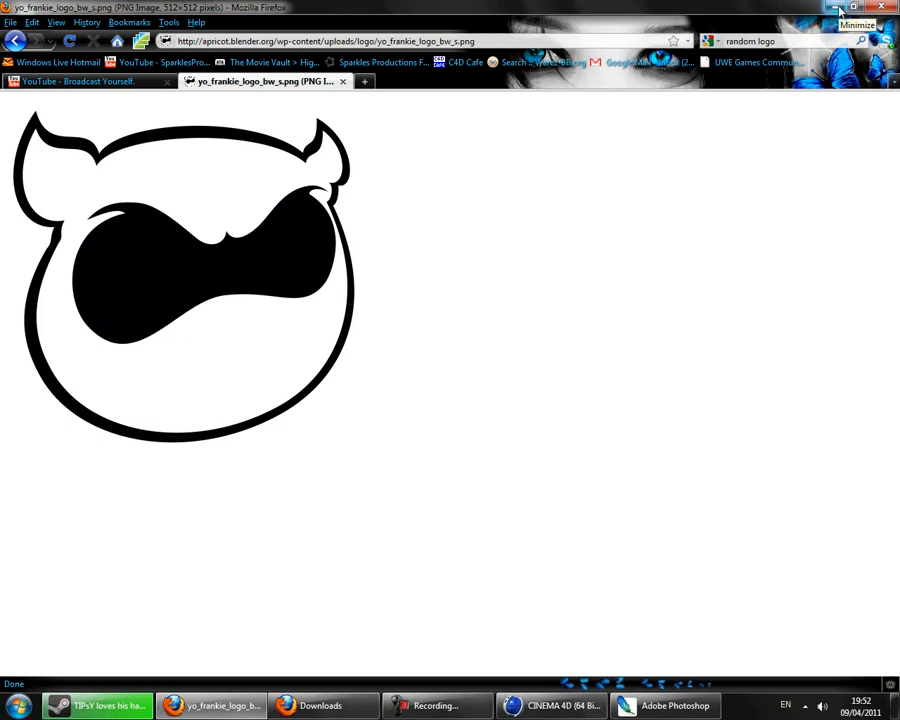
Switch from the browser to Photoshop, open yo_frankie_logo_bw_s.png from the desktop, and reposition its document window
click(836, 8)
drag(25, 148, 513, 280)
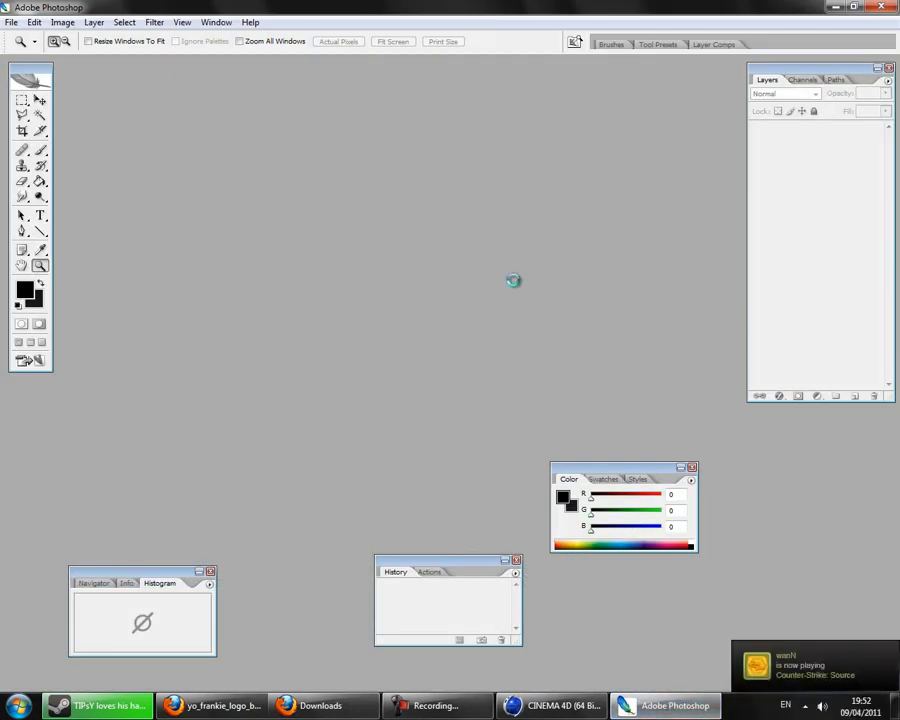
drag(332, 68, 236, 86)
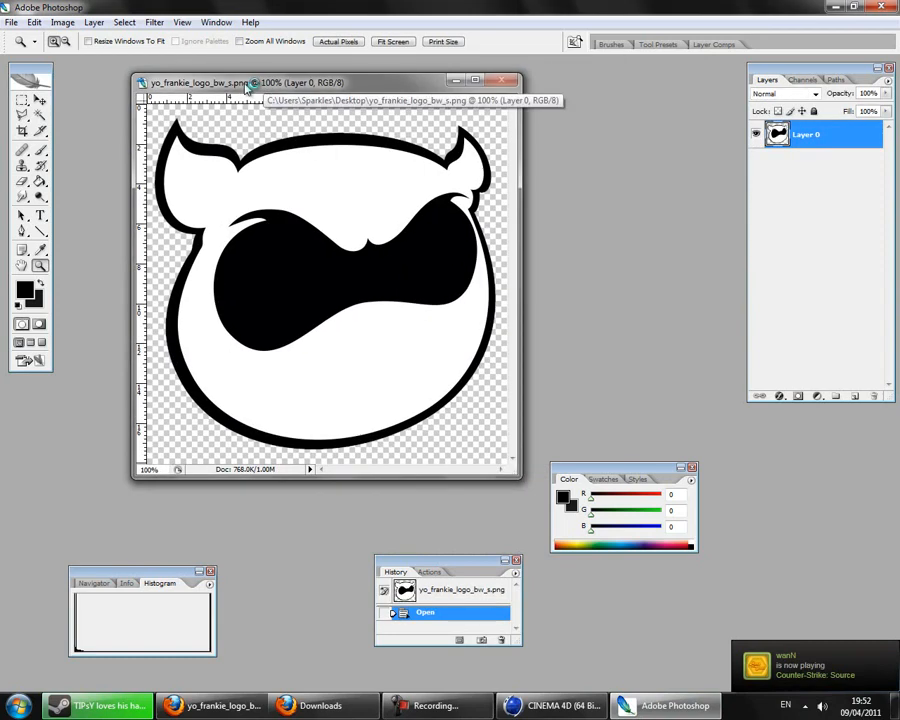
Select the black eye-mask shape in the logo with the Magic Wand and cut it from Layer 0
click(40, 115)
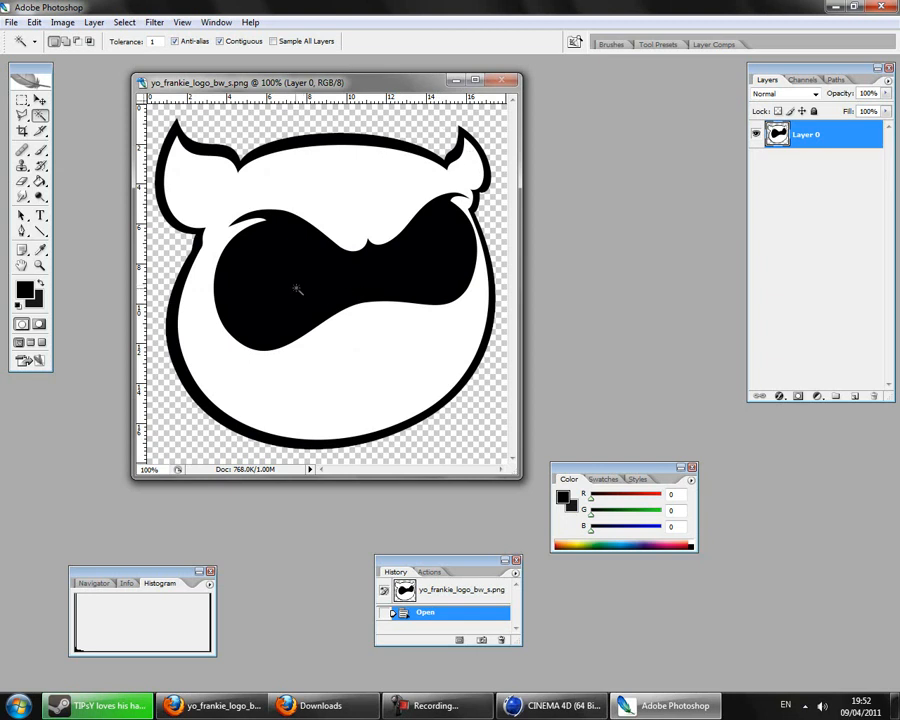
click(293, 267)
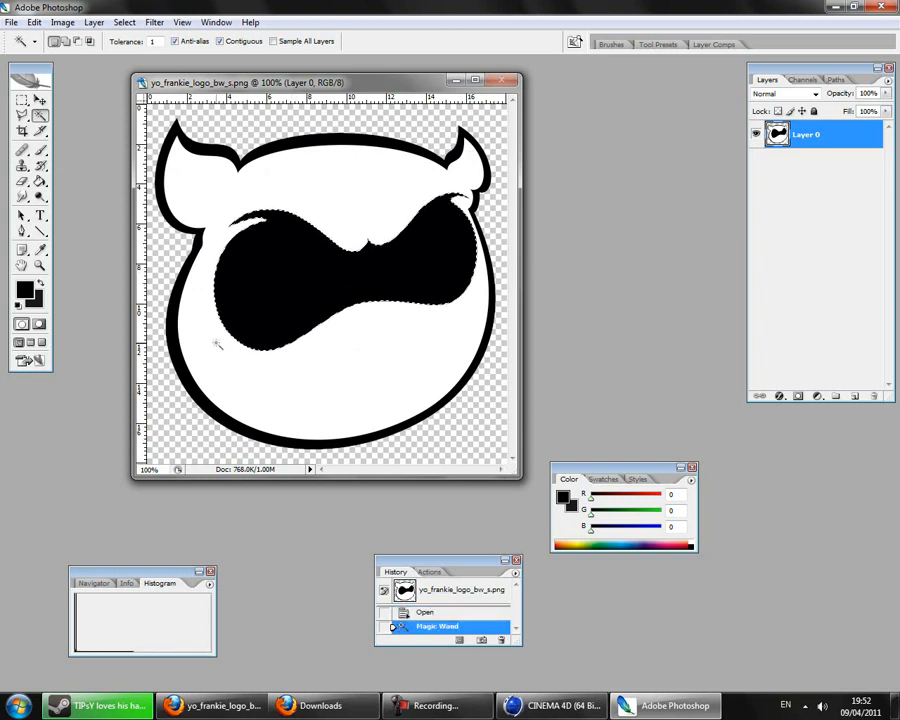
click(34, 22)
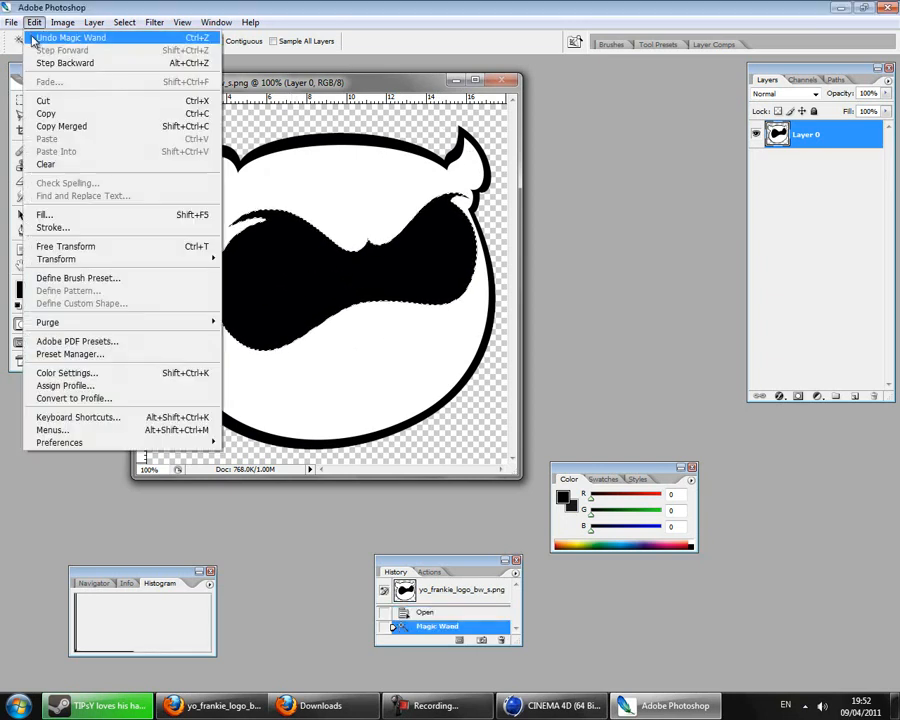
click(44, 101)
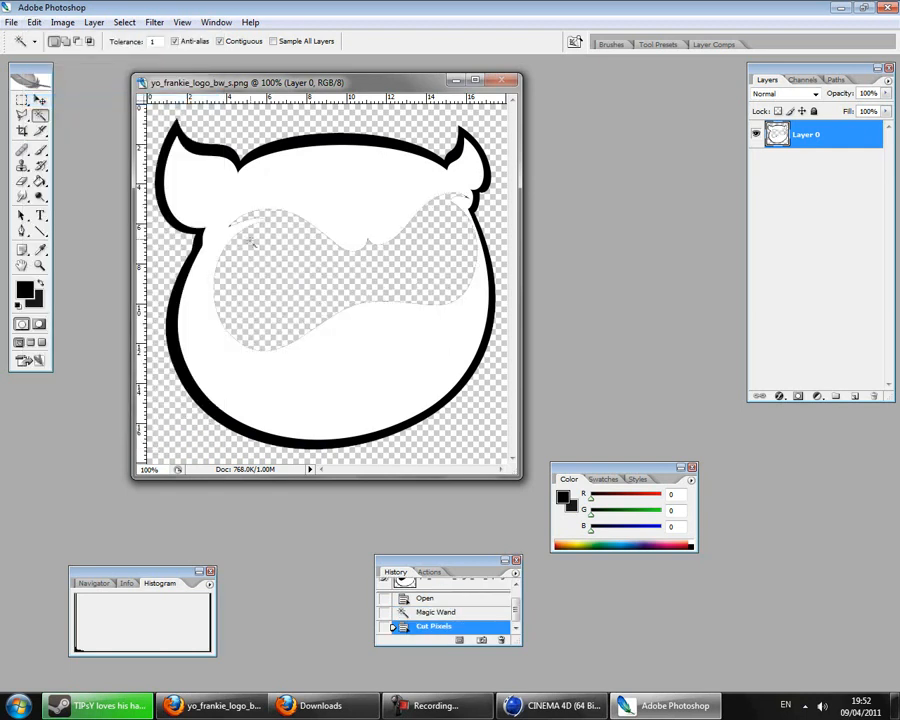
Paste the cut eye mask onto a new layer and move it back to its original place on the face
click(94, 22)
mouse_move(138, 41)
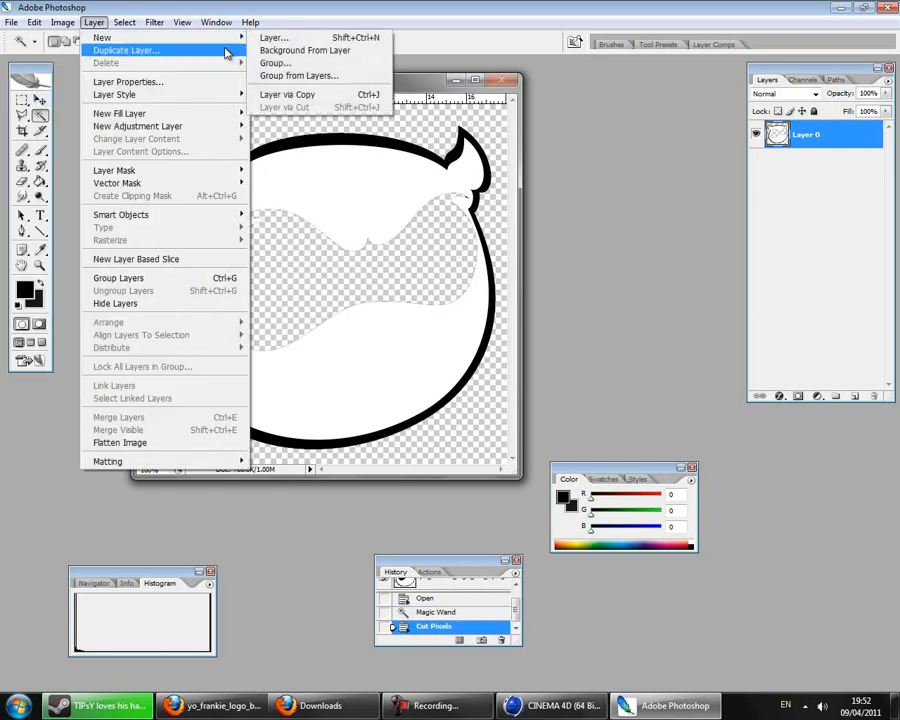
click(265, 40)
click(571, 227)
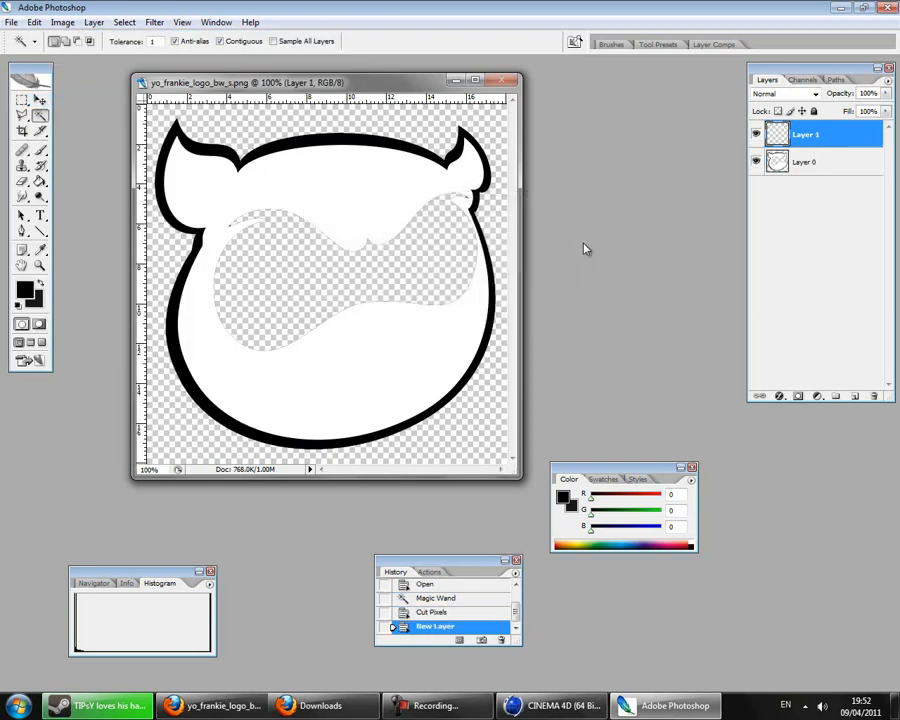
key(ctrl+v)
click(40, 100)
drag(250, 267, 267, 251)
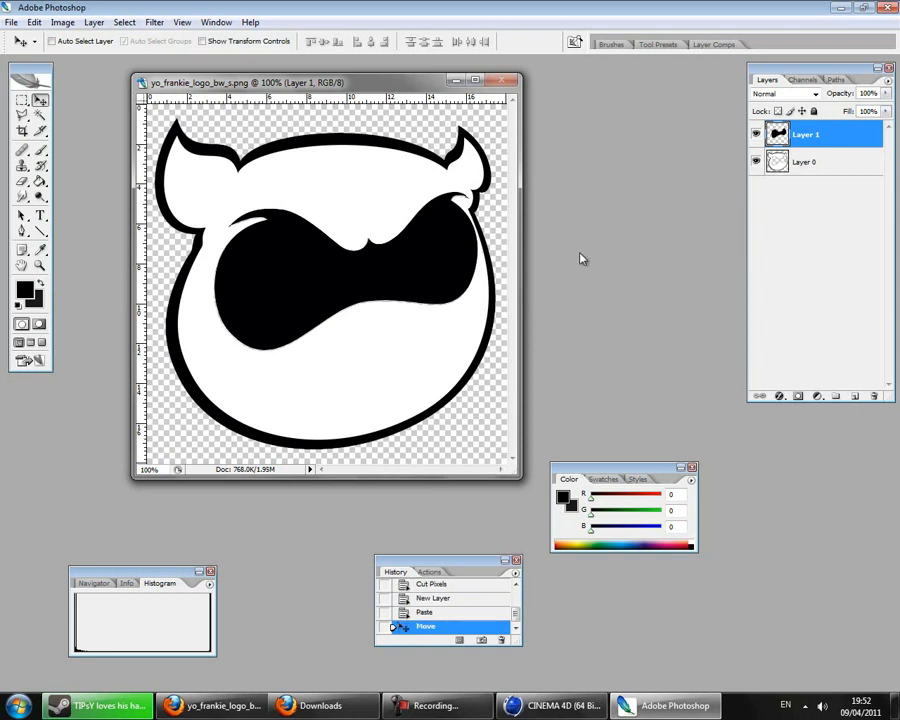
Hide Layer 1 and fill the mask-shaped hole and its outline on Layer 0 with the face's white using the Paint Bucket
click(756, 134)
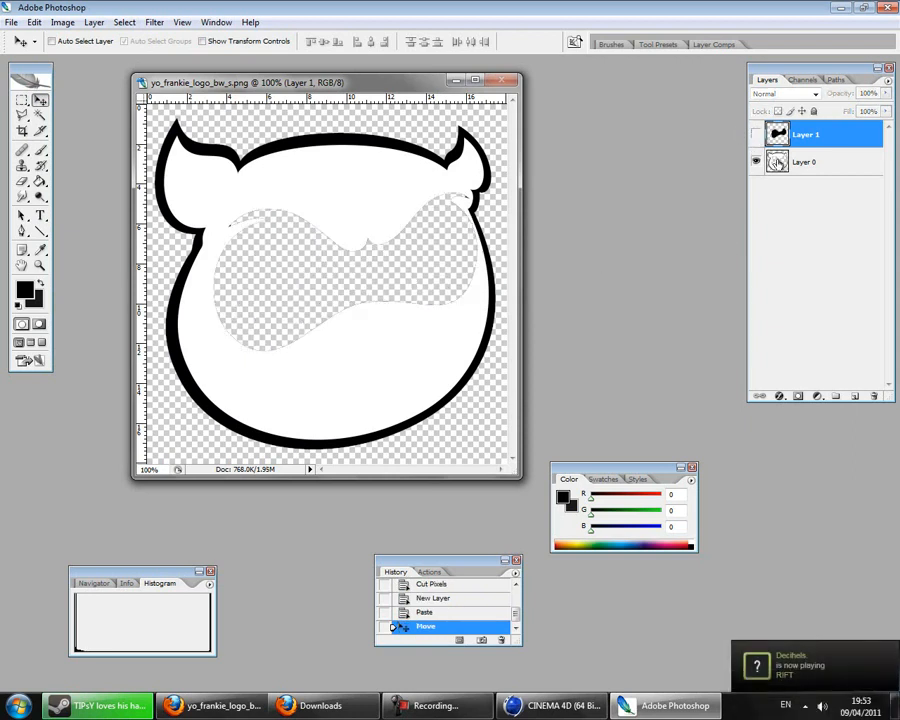
click(805, 161)
click(40, 181)
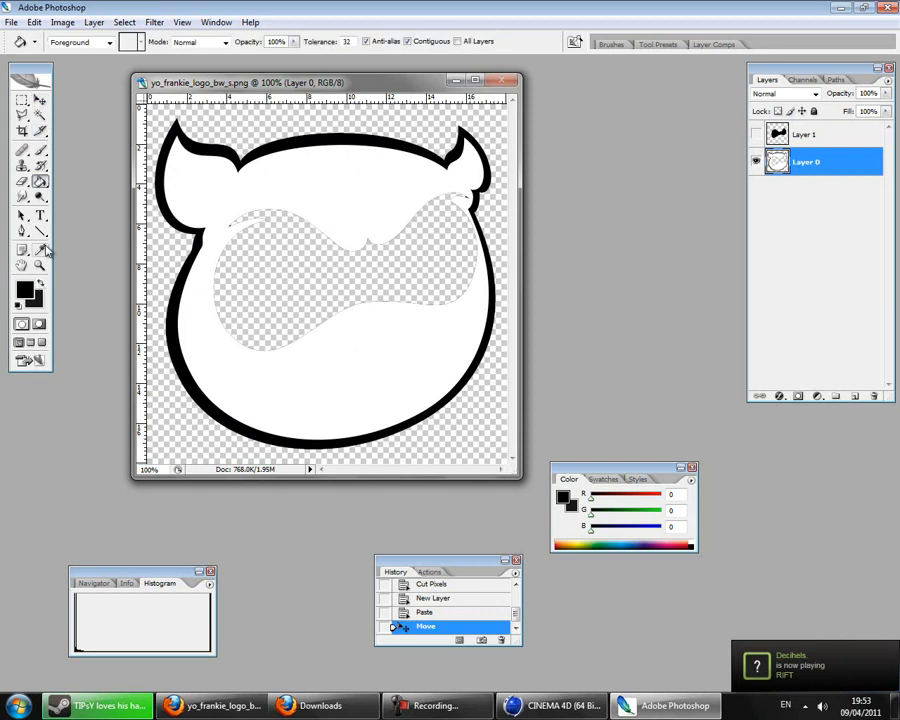
alt+click(194, 282)
click(225, 255)
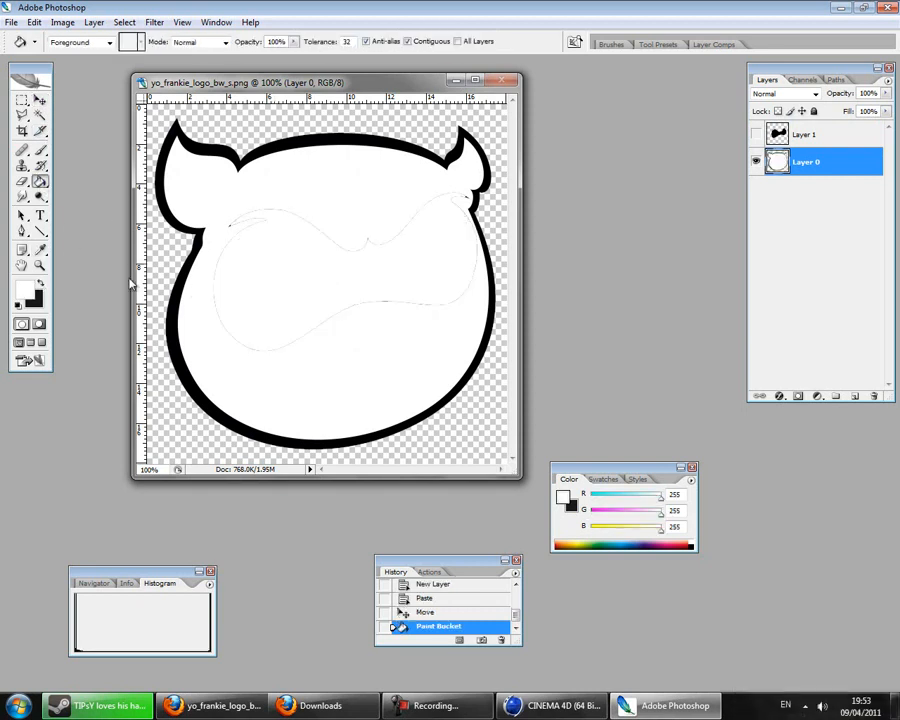
click(253, 253)
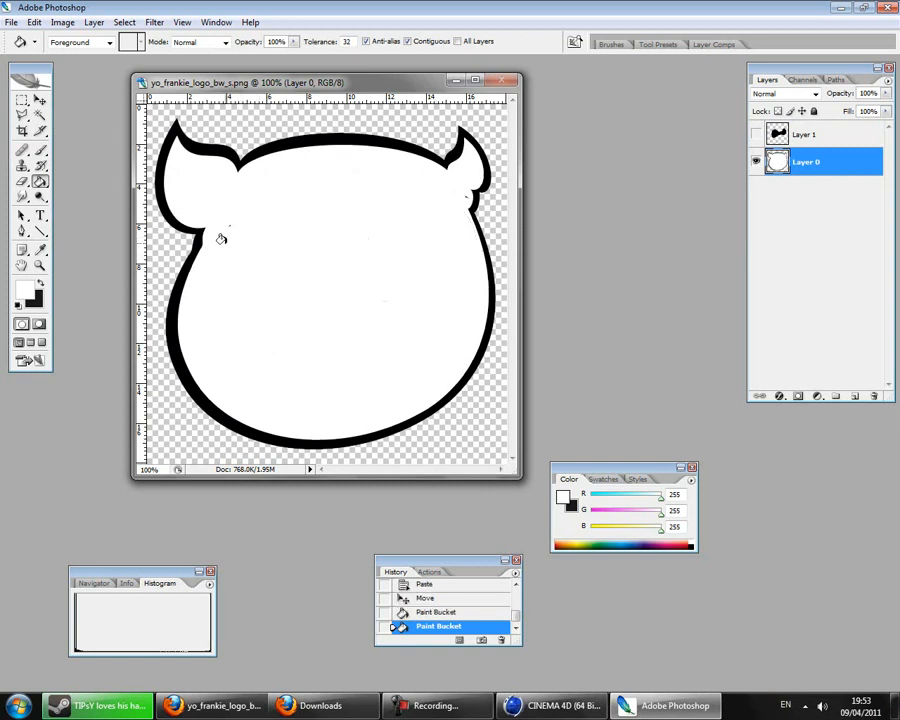
Paint white over the leftover specks near both ears on Layer 0 with the Brush tool
click(21, 100)
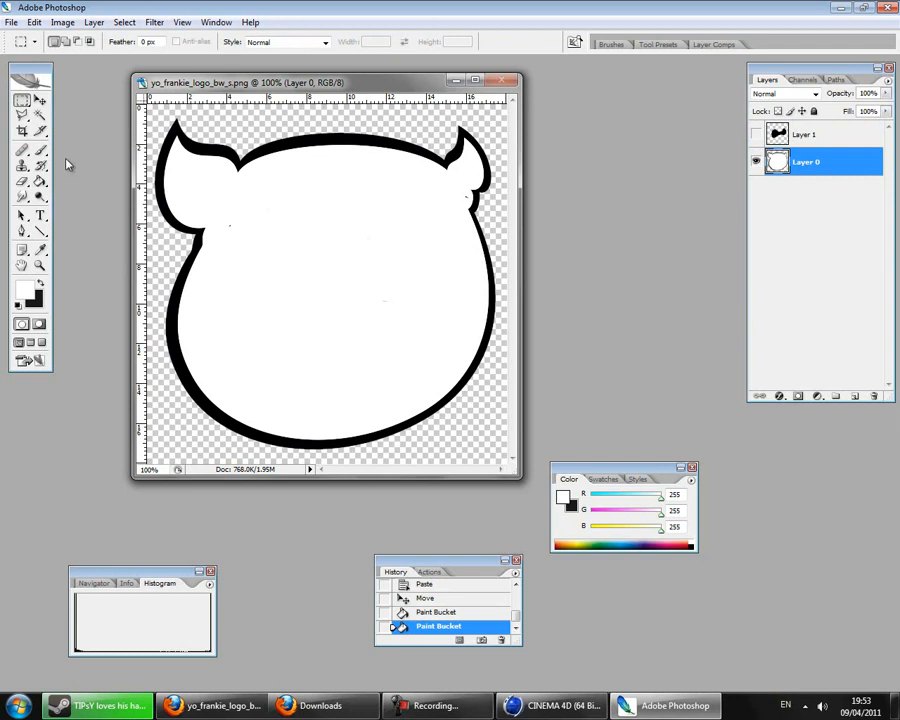
click(40, 150)
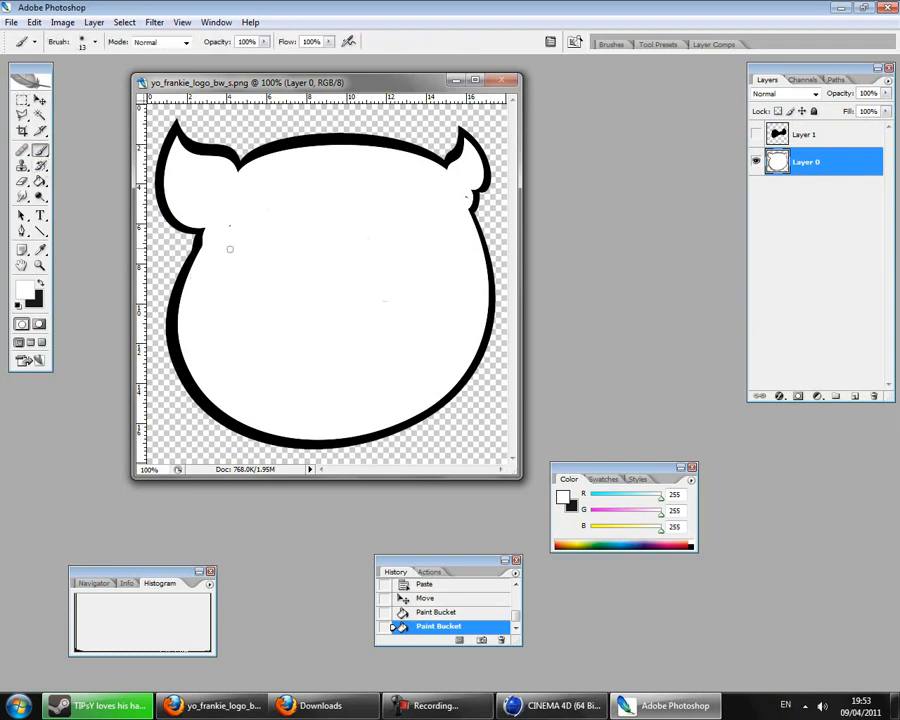
drag(234, 218, 372, 175)
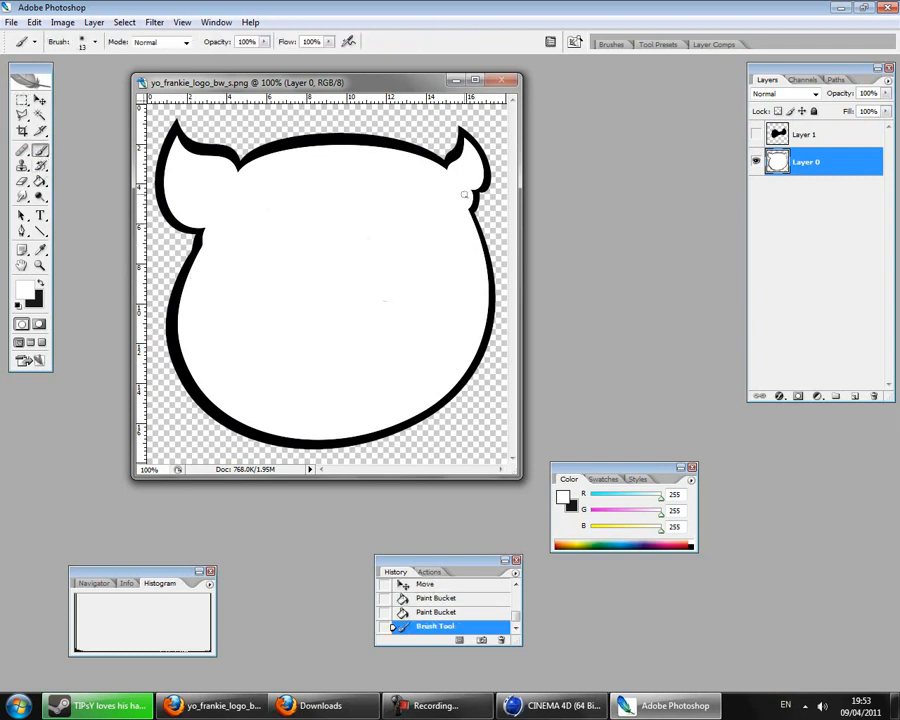
drag(468, 201, 428, 209)
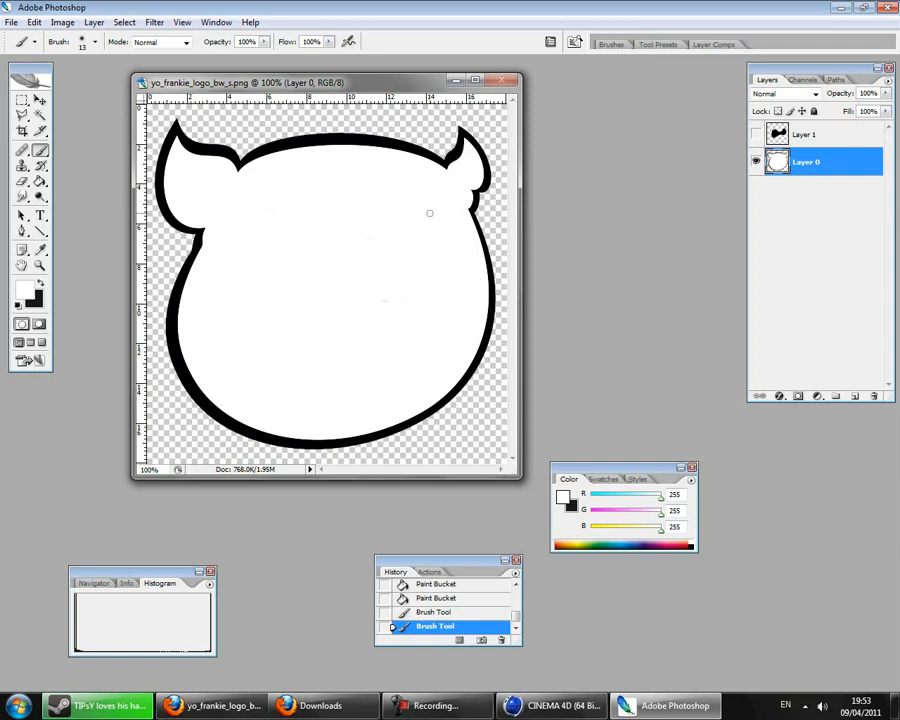
Load the head shape of Layer 0 as a selection, convert it to a work path, and hide the layer
ctrl+click(778, 168)
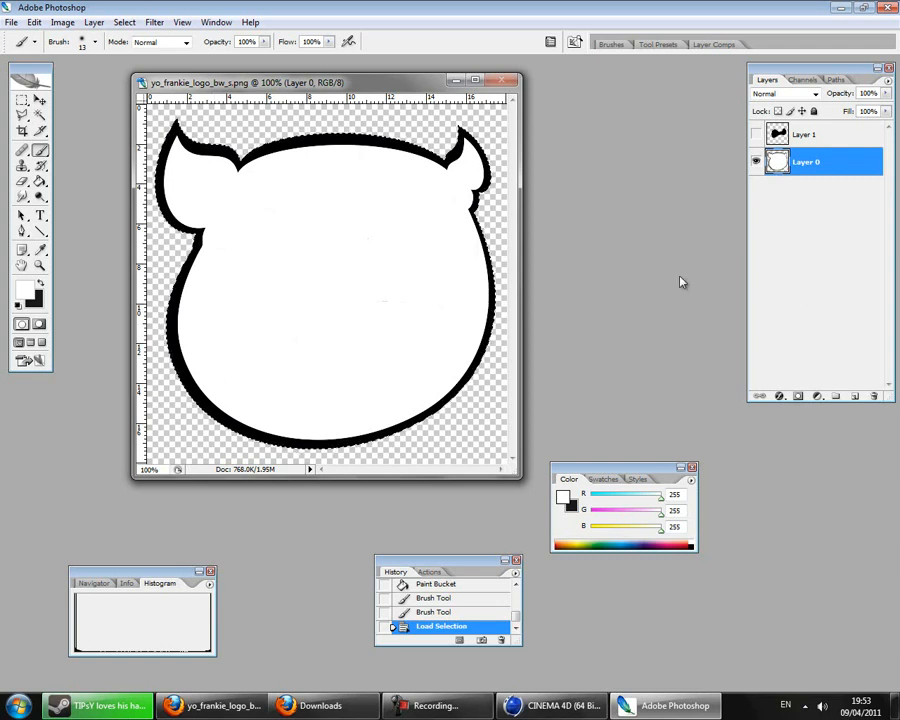
click(835, 81)
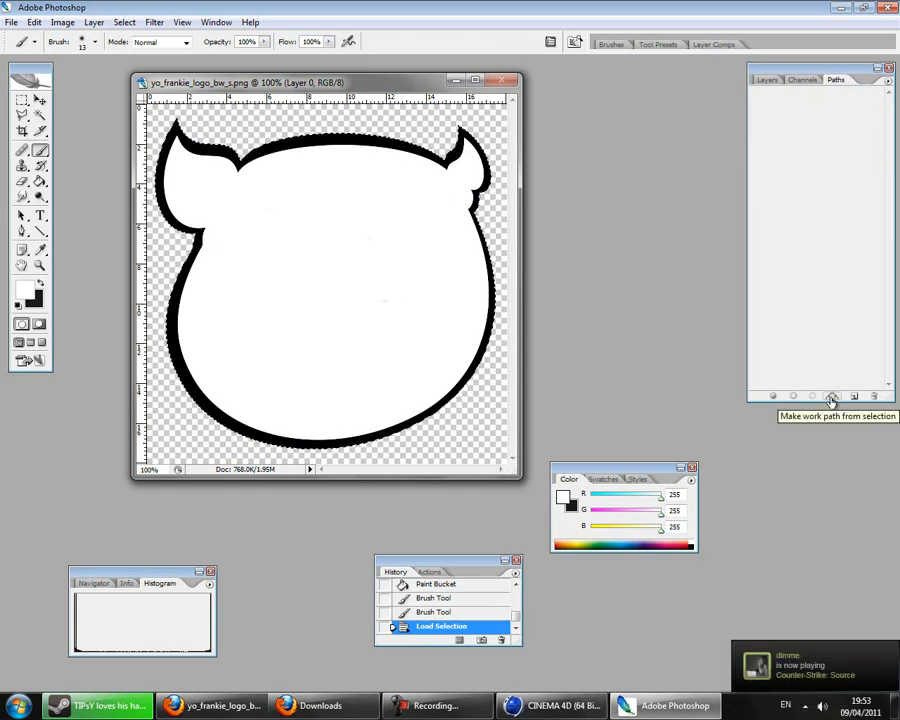
click(832, 397)
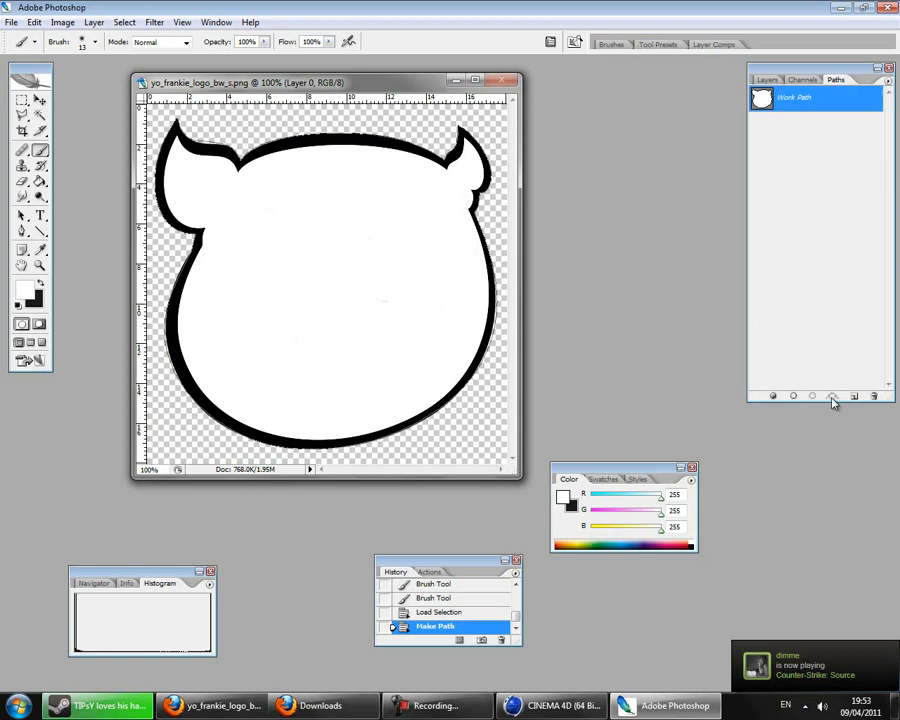
click(768, 82)
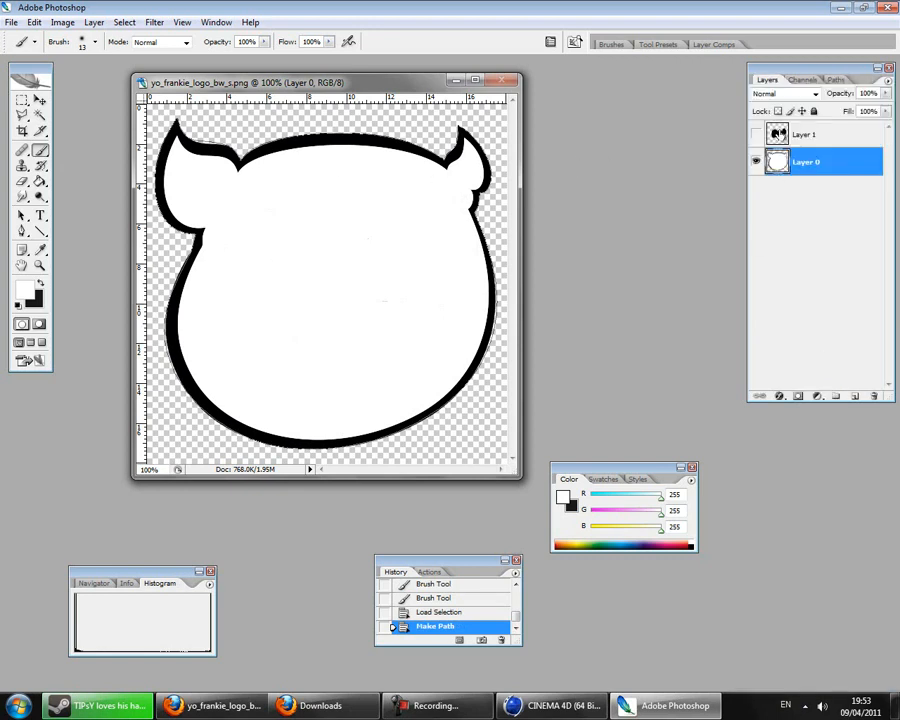
click(756, 163)
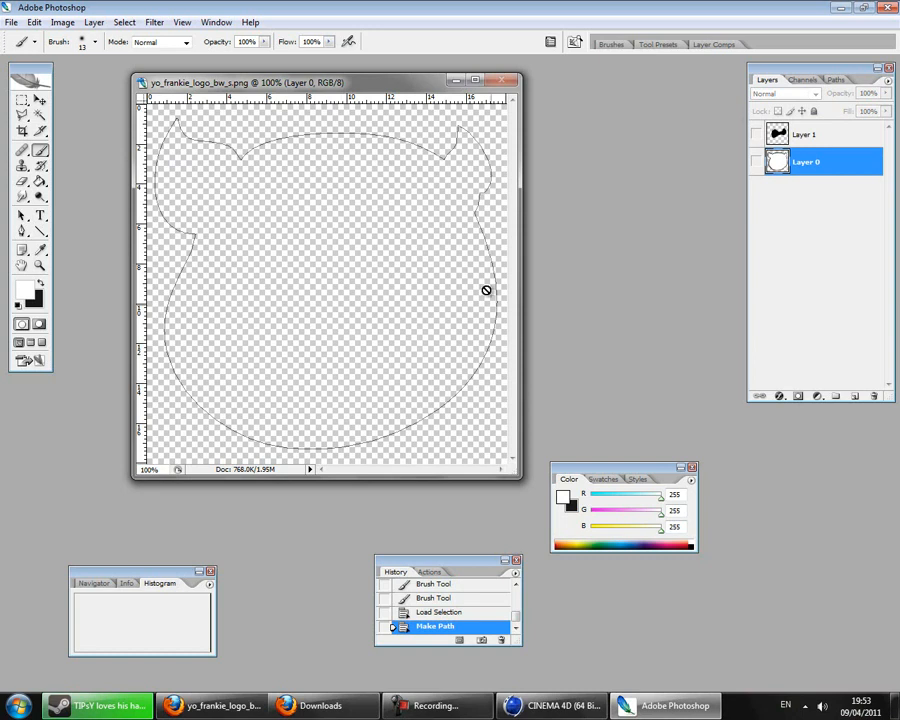
Export the head's work path to the desktop as an Illustrator file named logobg.ai
click(11, 23)
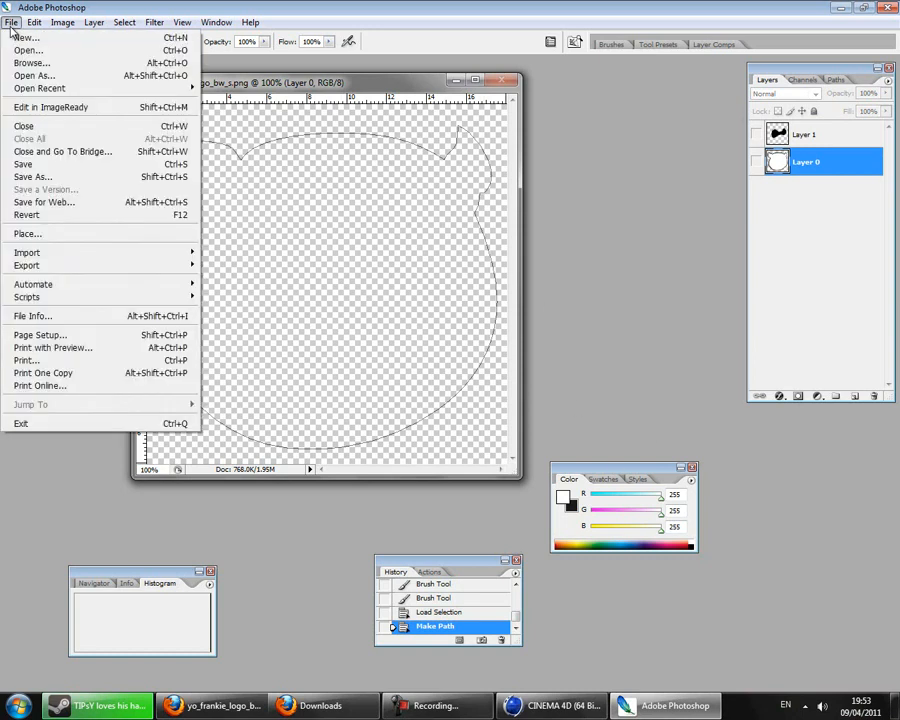
mouse_move(145, 266)
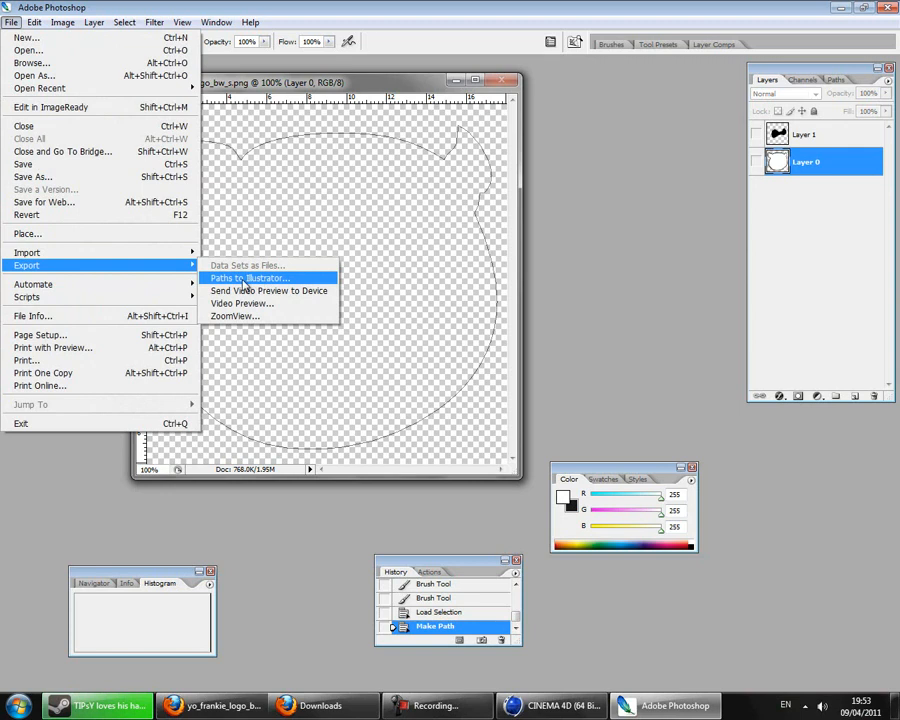
click(245, 284)
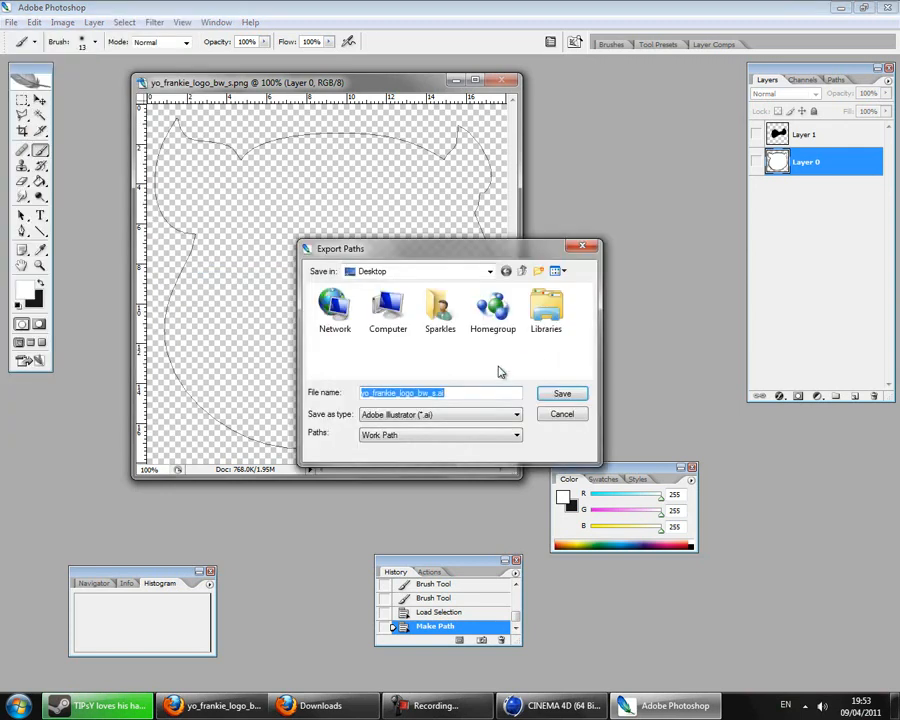
click(429, 393)
drag(432, 393, 191, 385)
key(BackSpace)
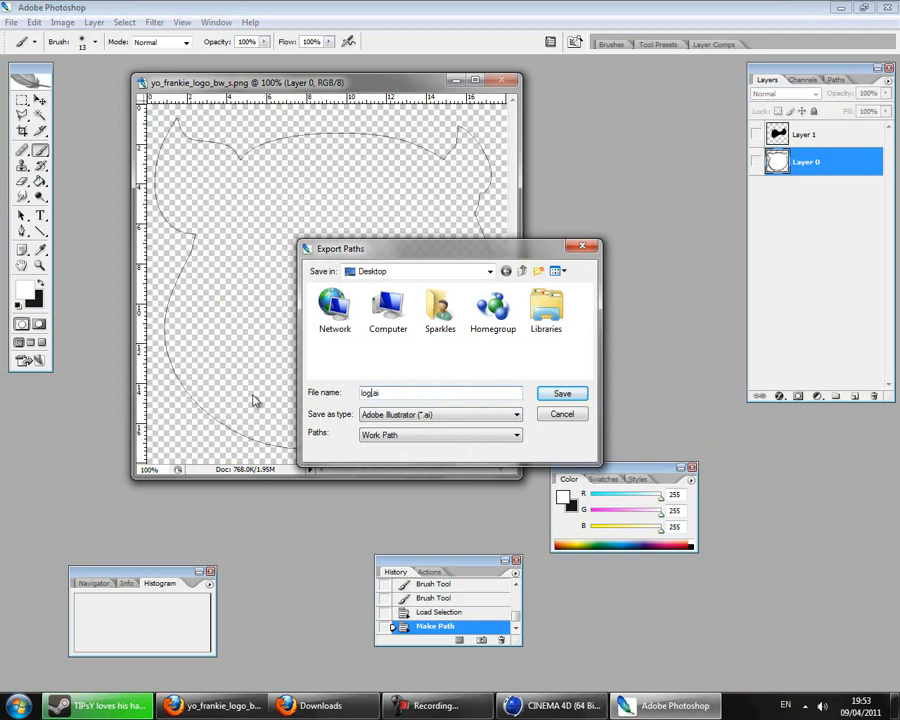
key(Return)
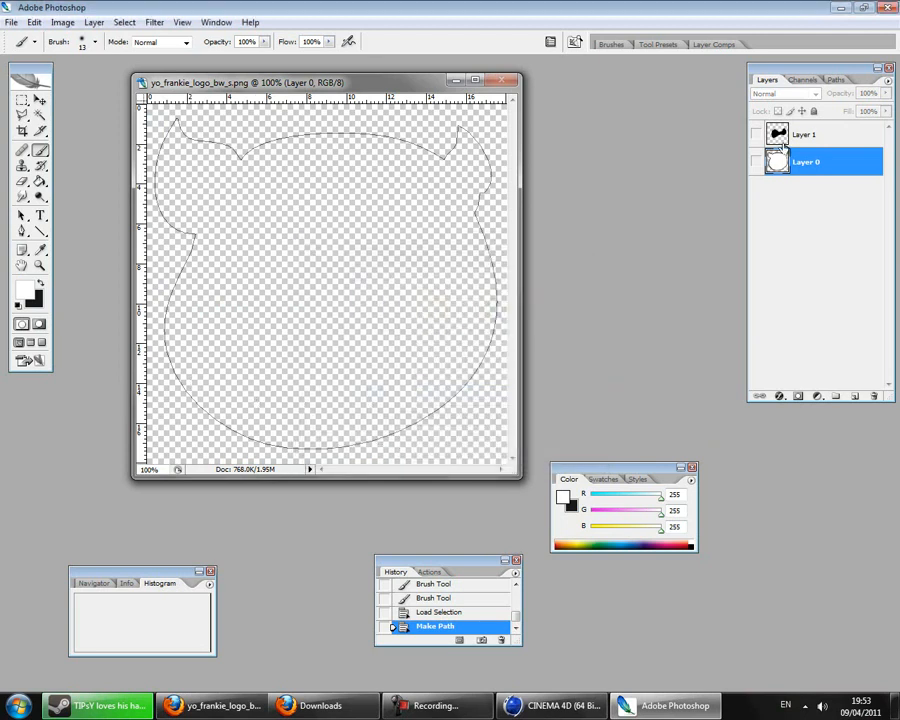
Make Layer 1 visible and active, leaving Layer 0 hidden
click(755, 162)
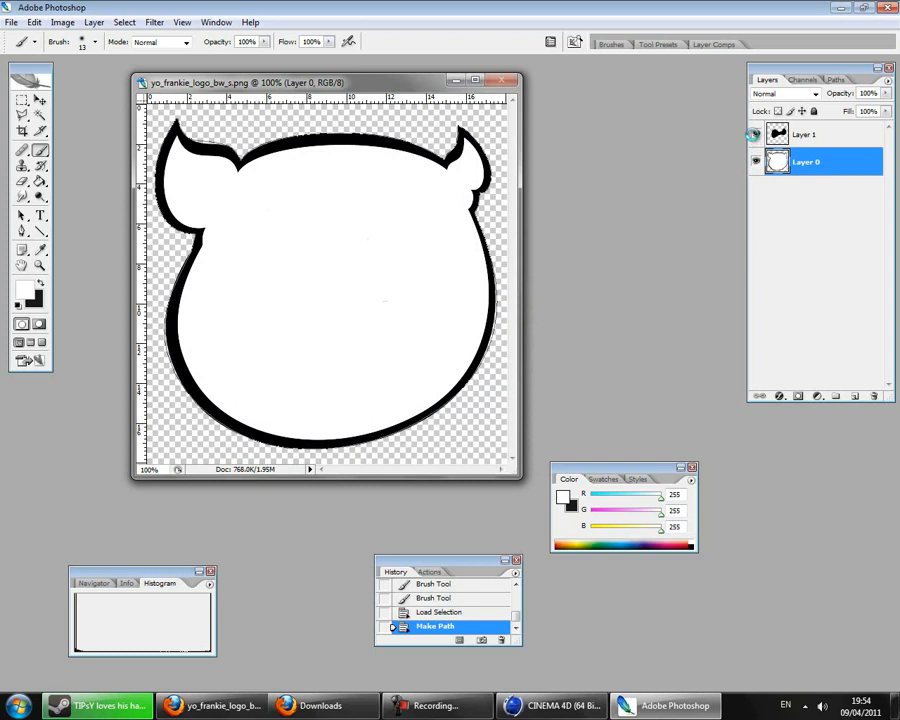
click(755, 134)
click(790, 134)
click(755, 162)
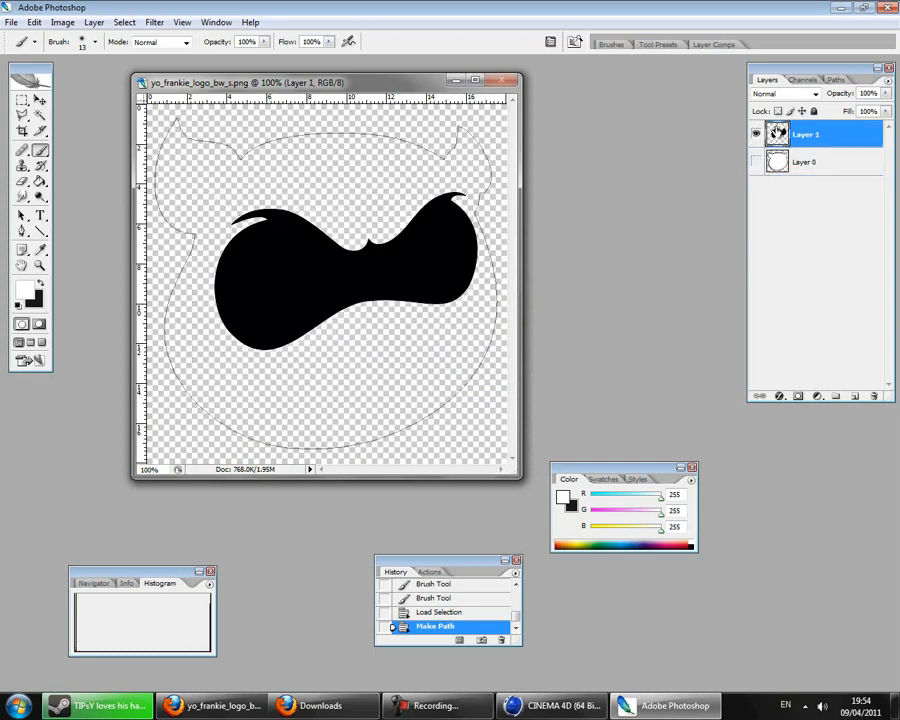
Load the eye mask on Layer 1 as a selection, convert it to a work path, and hide the layer
ctrl+click(779, 136)
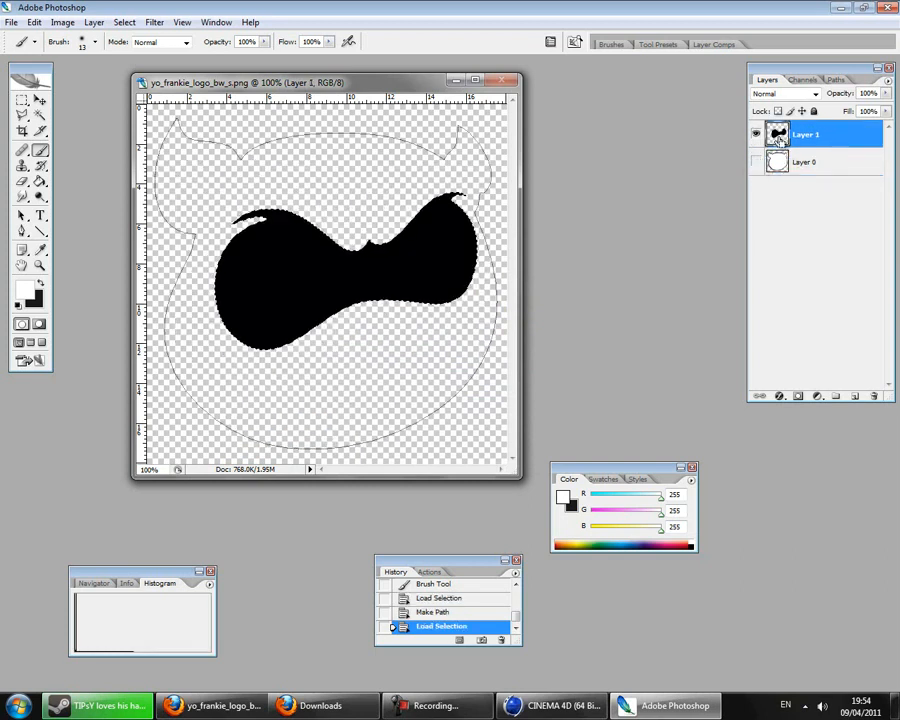
click(835, 79)
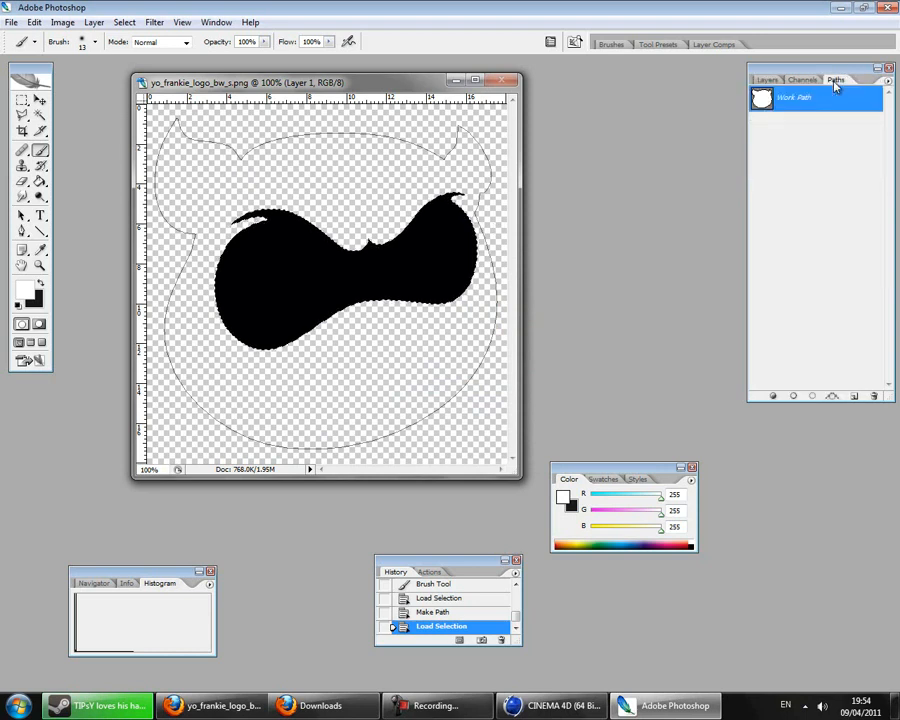
click(834, 397)
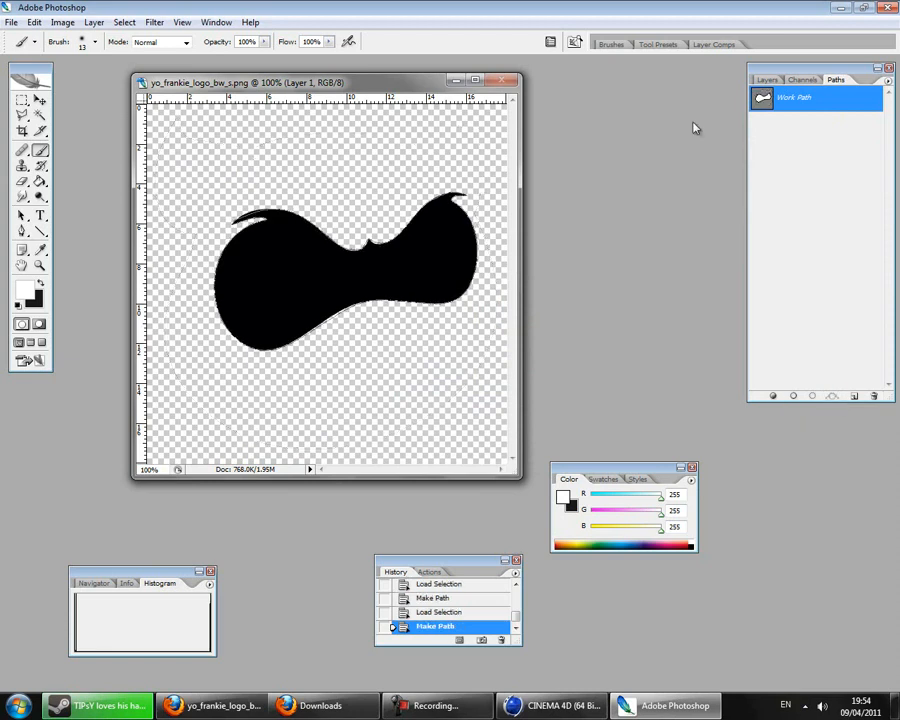
click(767, 79)
click(756, 134)
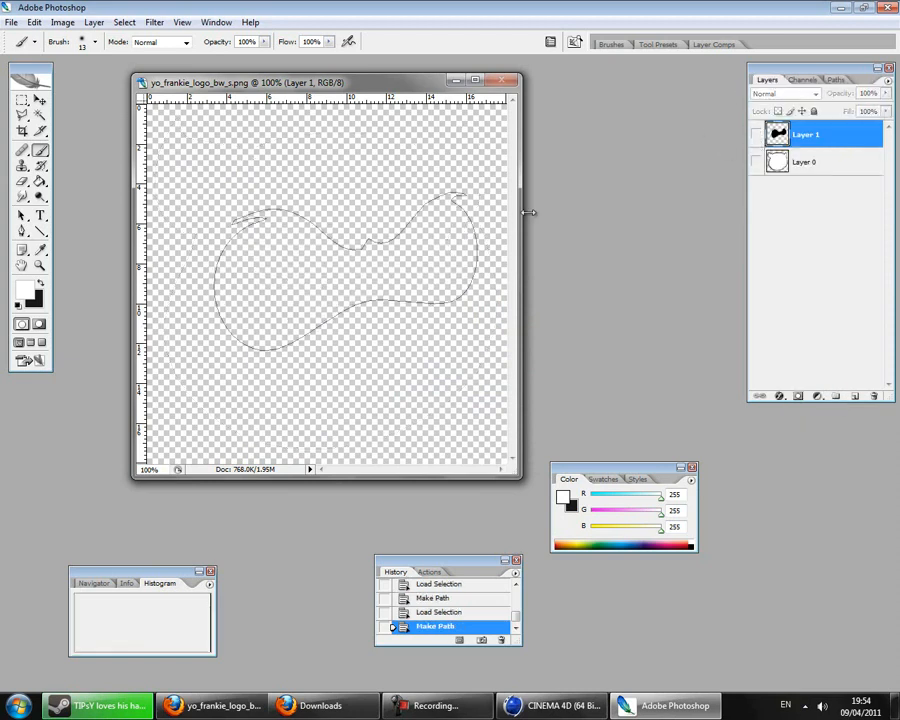
Export the eye mask's work path to the desktop as a separate Illustrator (.ai) file under a new name
click(11, 22)
mouse_move(161, 266)
click(300, 278)
drag(429, 392, 298, 404)
key(BackSpace)
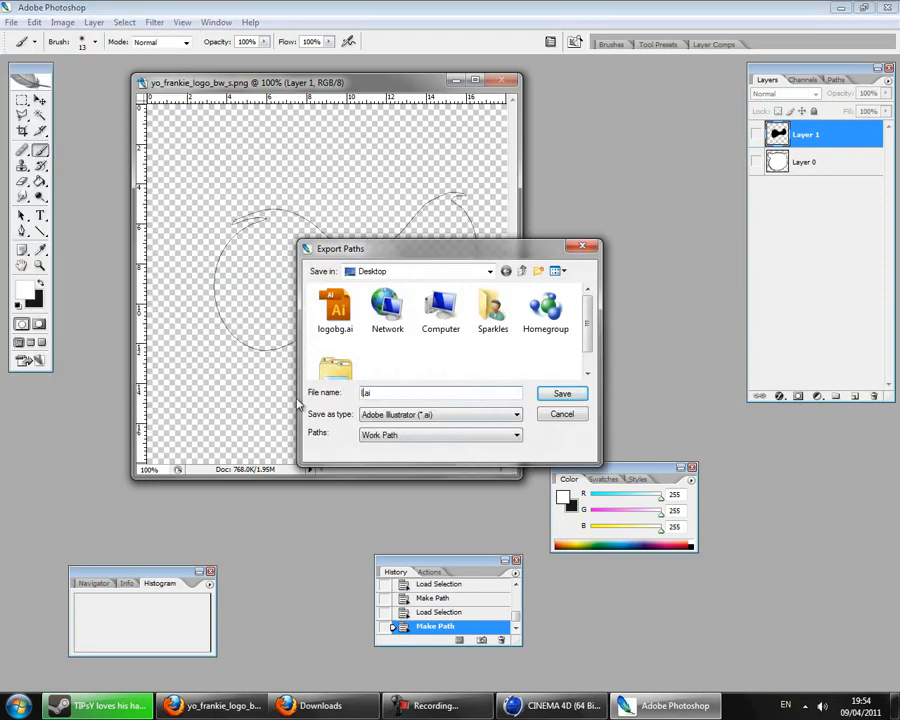
key(Return)
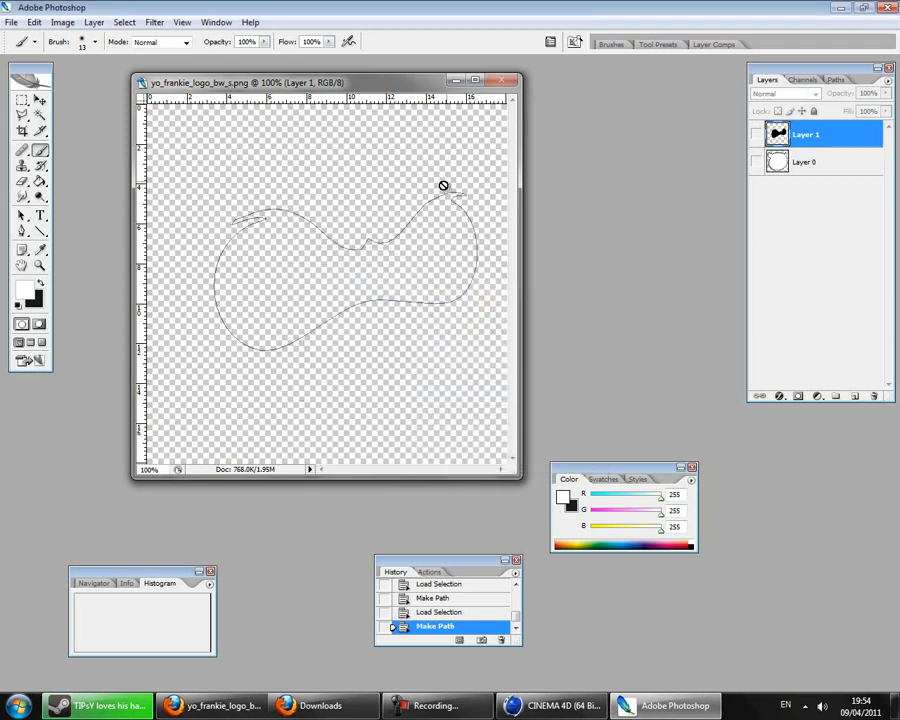
Minimise Photoshop, arrange logobg.ai and logoeyes.ai side by side on the desktop apart from the source image, and select both files
click(840, 8)
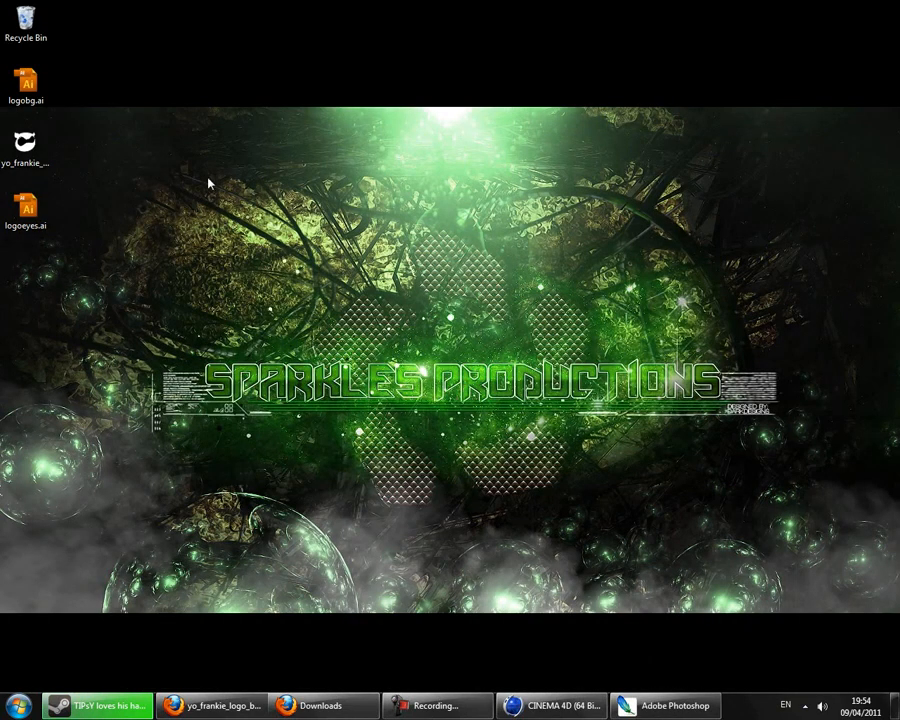
drag(25, 145, 183, 202)
drag(25, 207, 130, 117)
click(47, 143)
drag(215, 135, 4, 68)
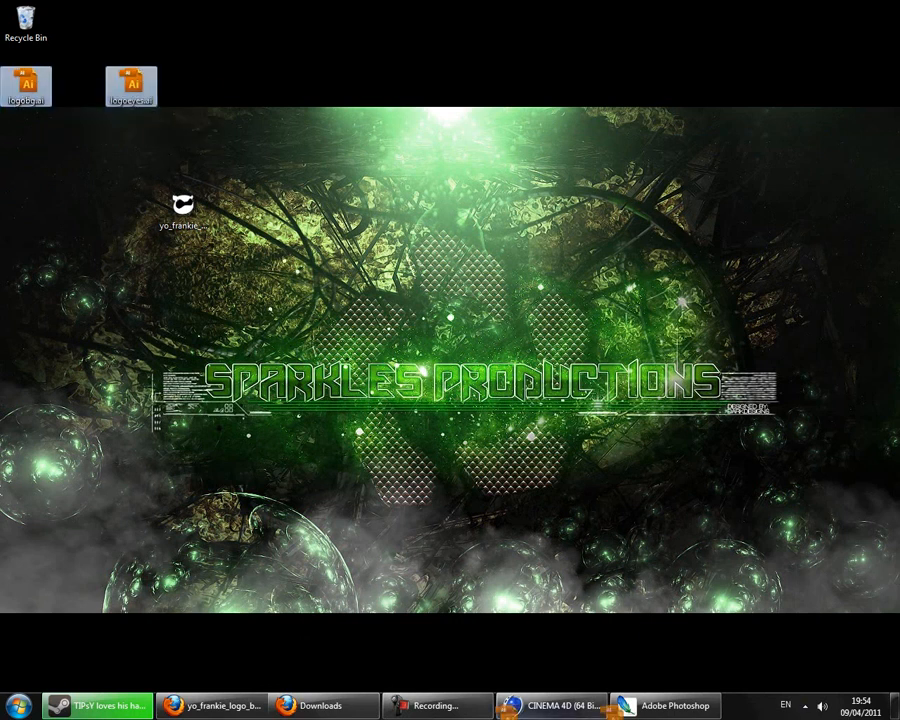
Open both selected Illustrator files in Cinema 4D, accepting the import settings for each
click(520, 705)
click(301, 423)
click(281, 542)
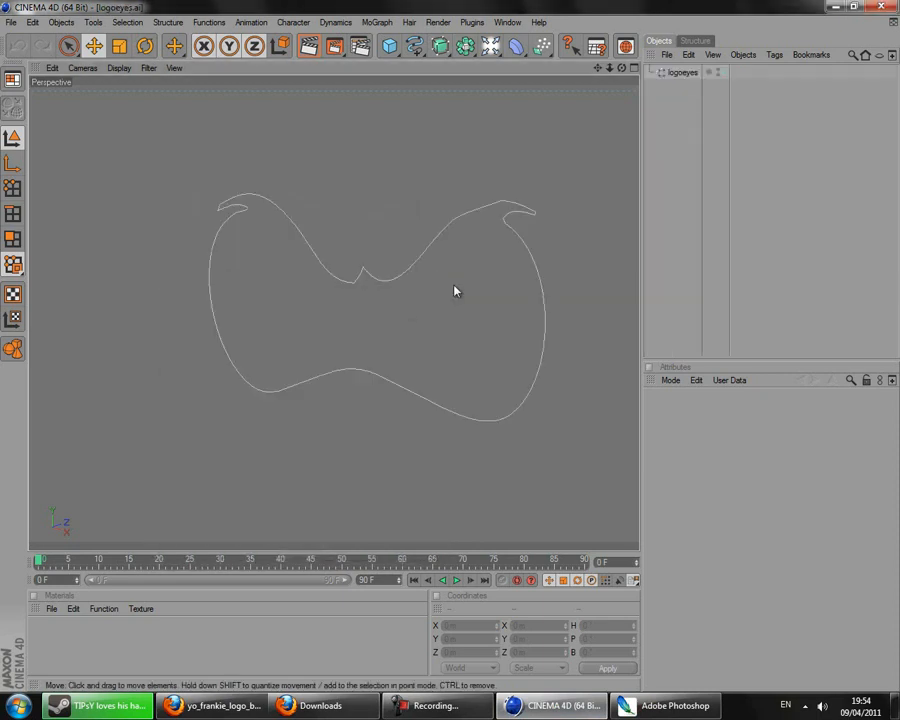
Copy the logobg spline from the logobg.ai document into the logoeyes.ai document
click(507, 22)
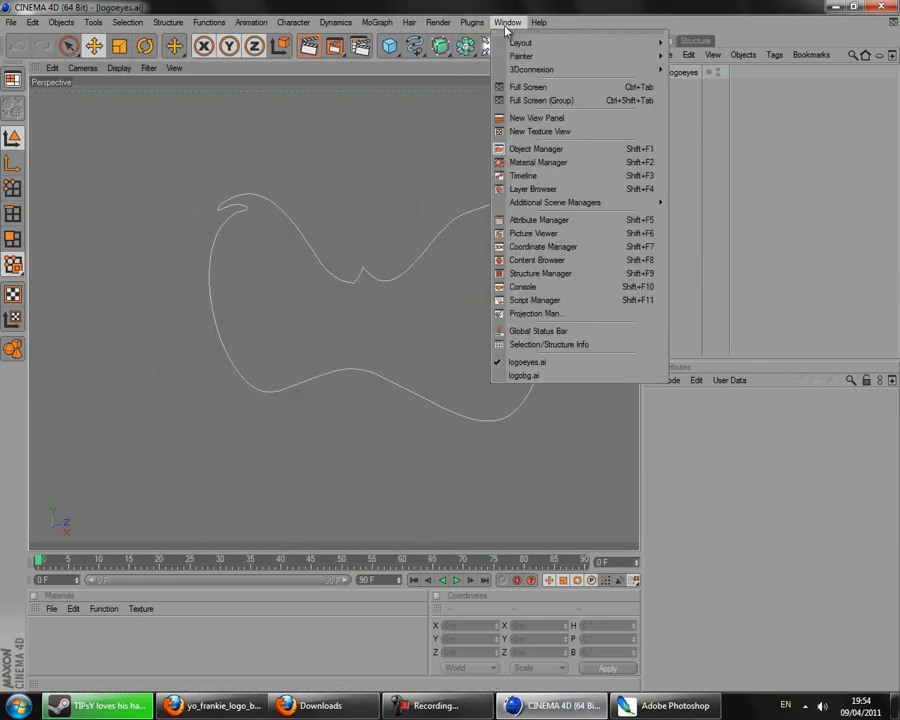
click(547, 383)
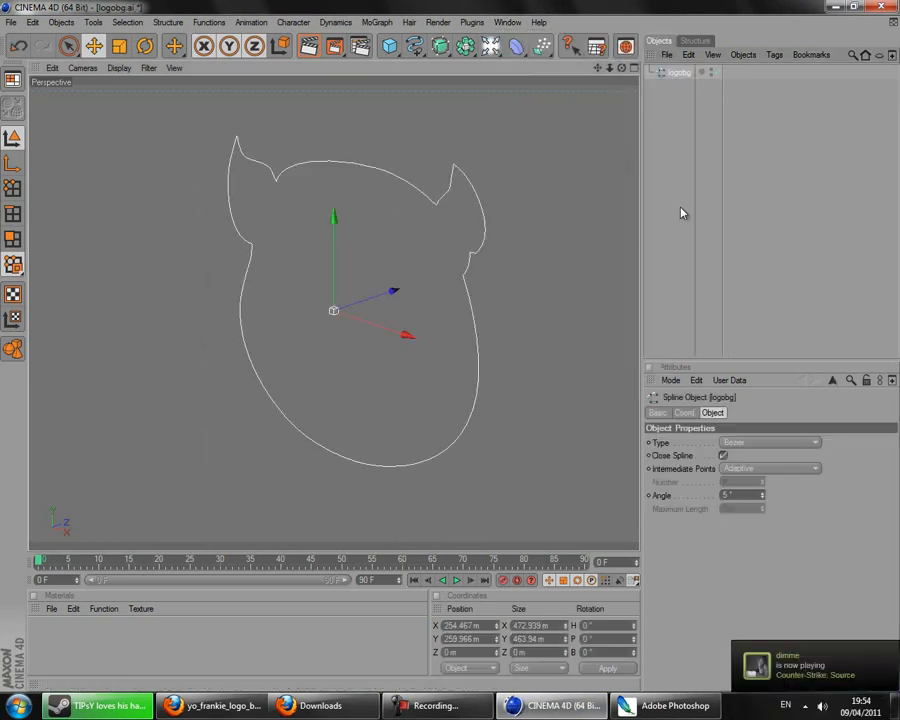
click(506, 23)
click(558, 371)
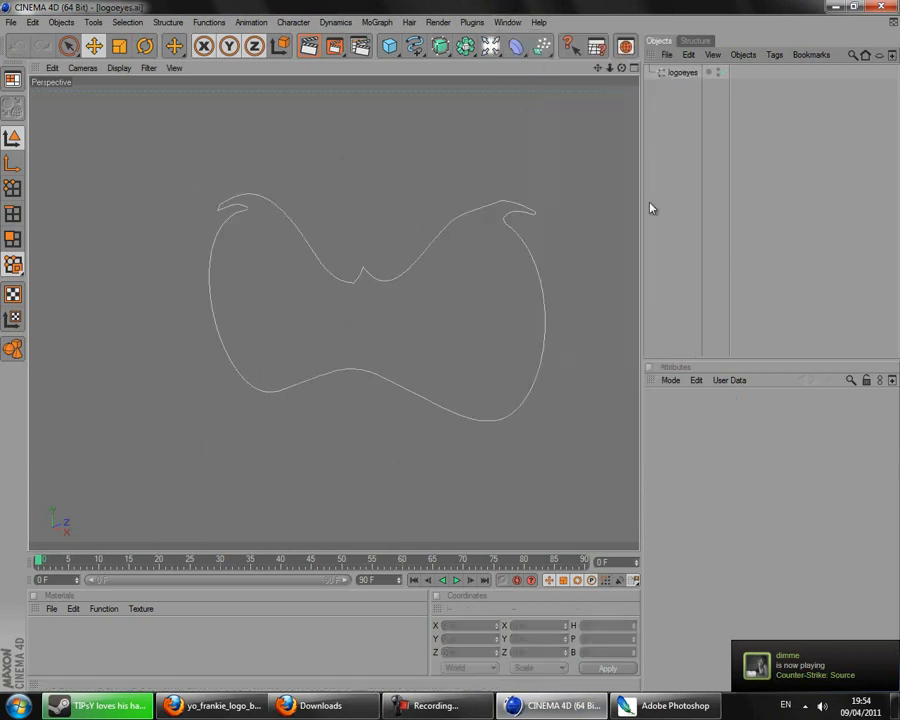
key(ctrl+v)
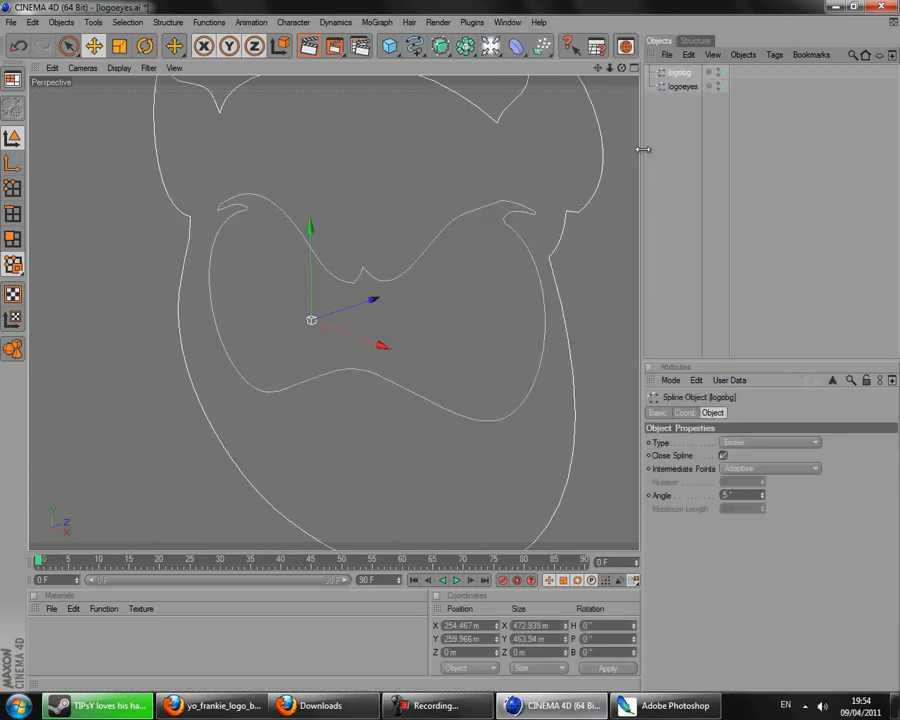
Move the logoeyes spline into place inside the head outline, at about X 268.7 m and Y 278 m
scroll(415, 228, down, 2)
drag(621, 68, 448, 354)
click(683, 88)
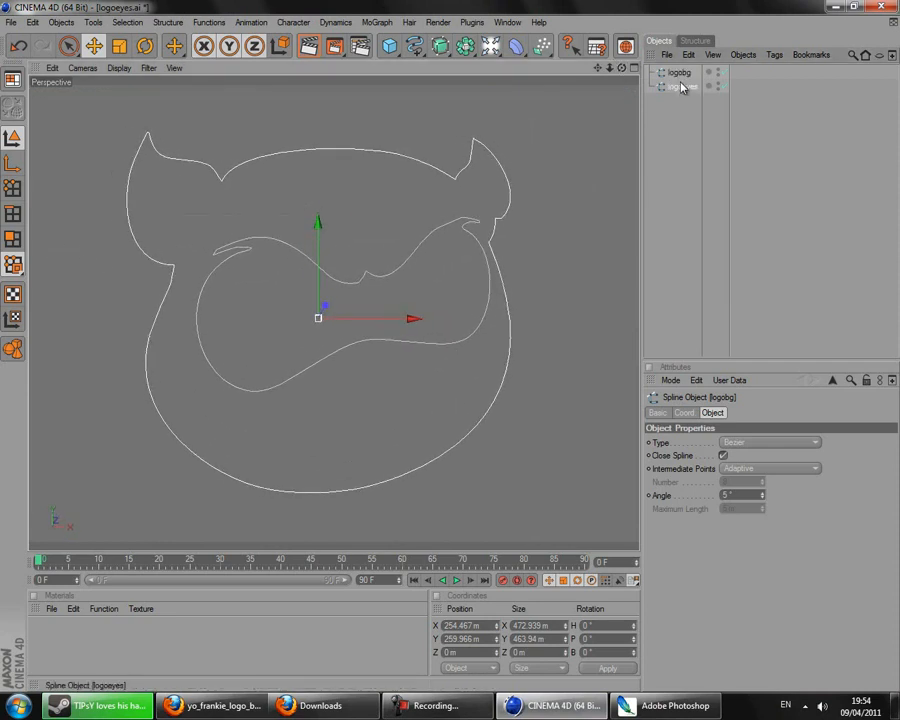
drag(449, 347, 450, 347)
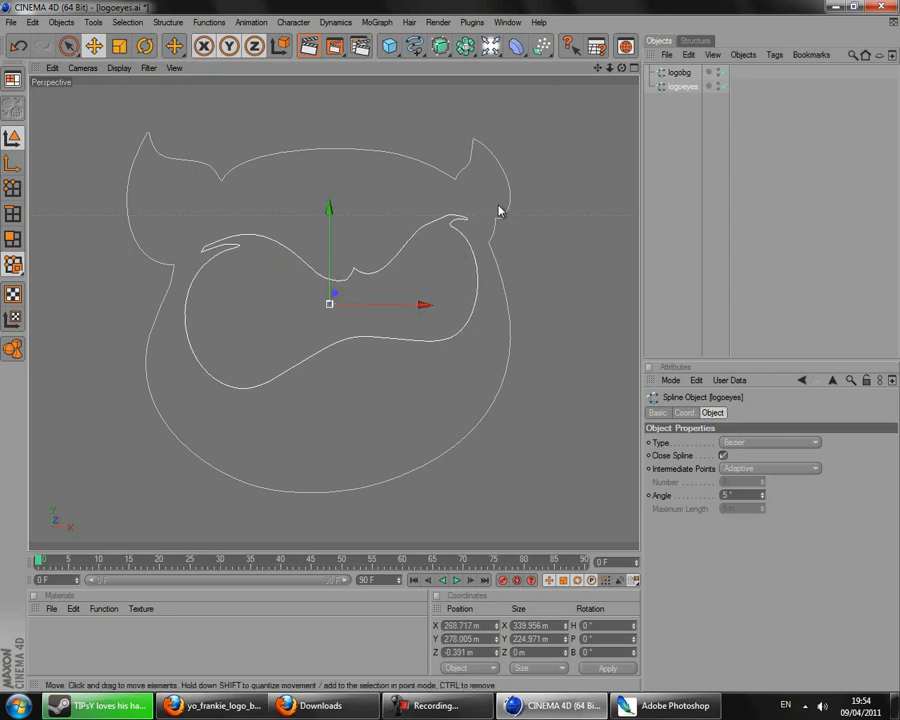
Add an Extrude NURBS object and make the logobg spline its child to extrude the head
click(683, 74)
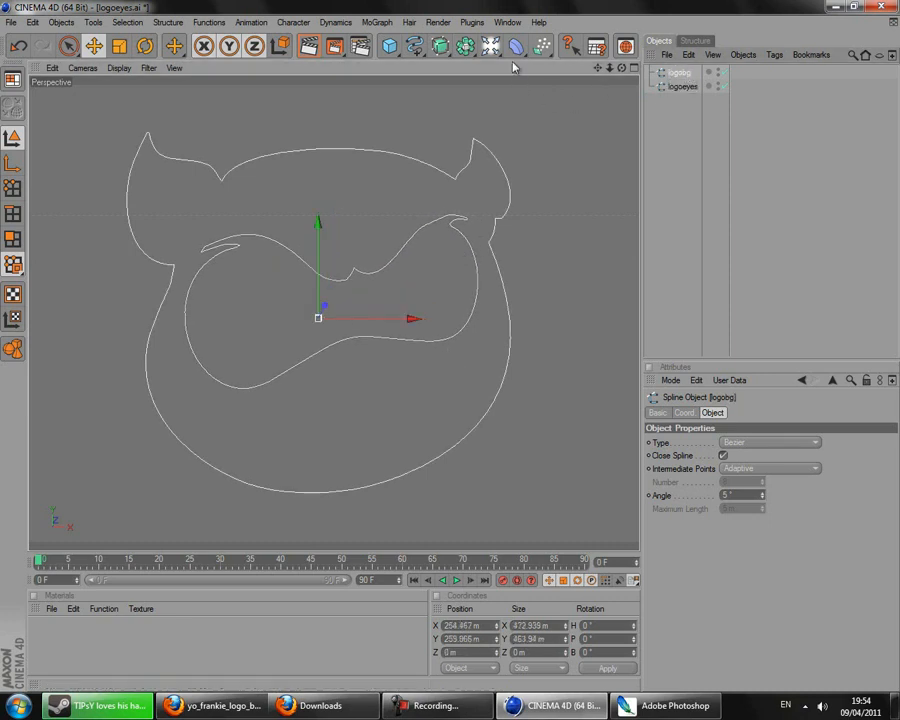
click(440, 46)
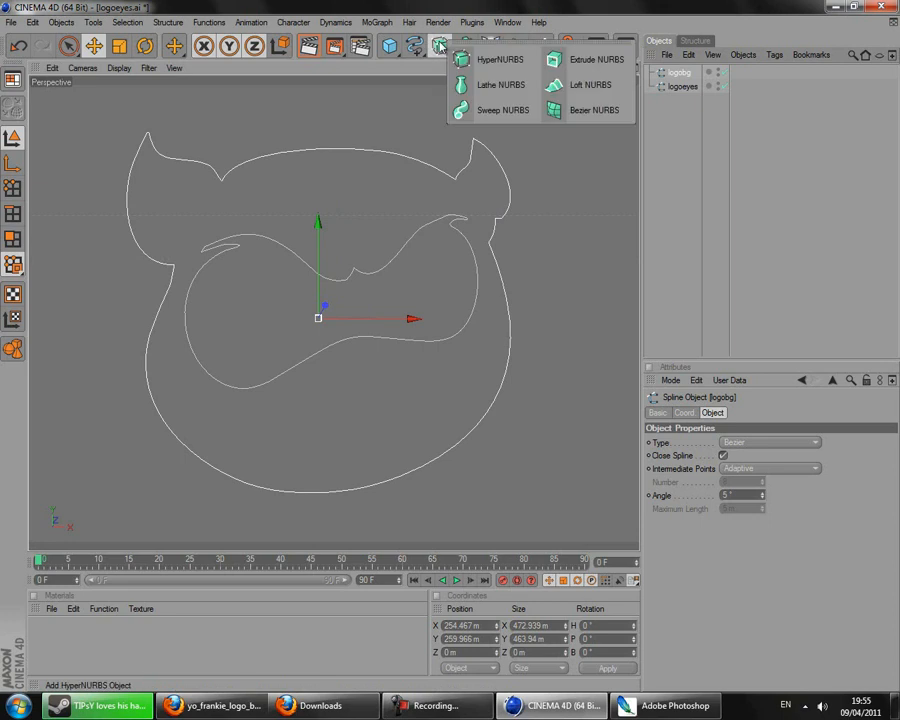
click(609, 68)
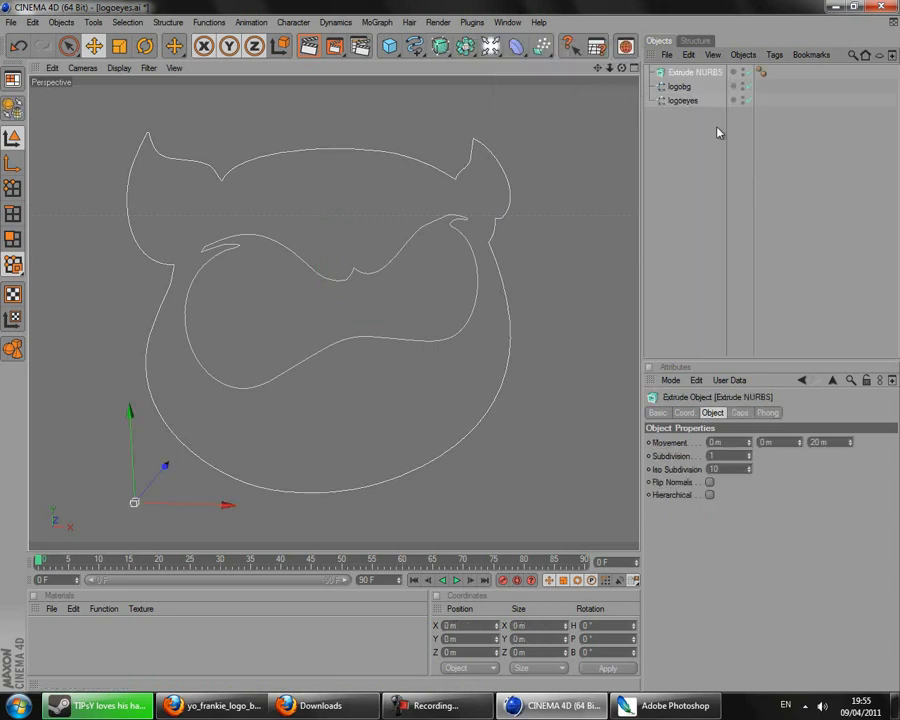
drag(677, 87, 712, 80)
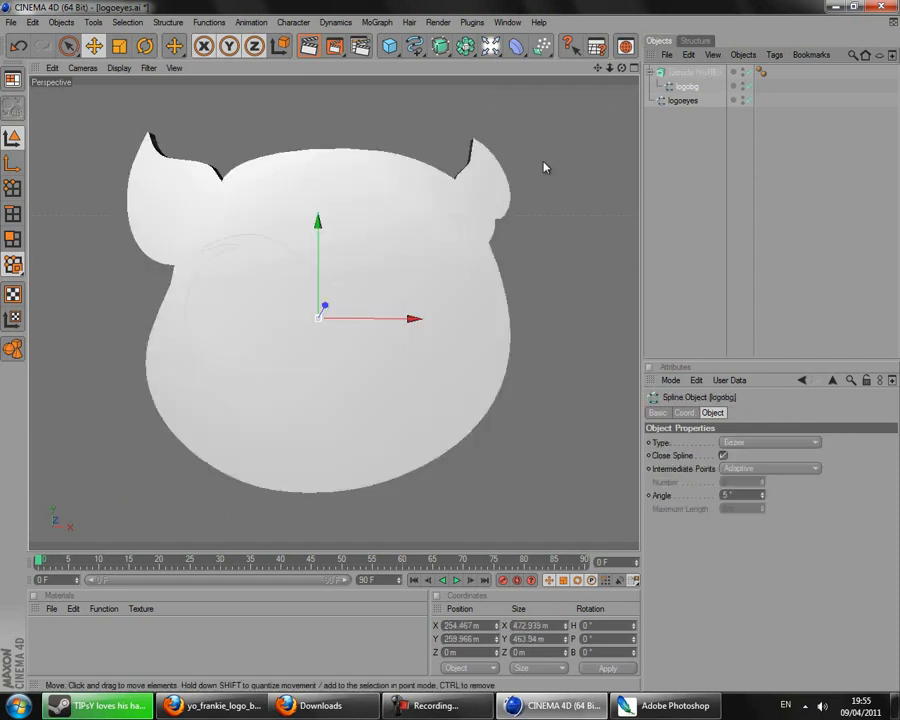
Add a second Extrude NURBS object and nest the logoeyes spline in it to extrude the eye mask
click(440, 45)
click(520, 42)
drag(686, 115, 690, 74)
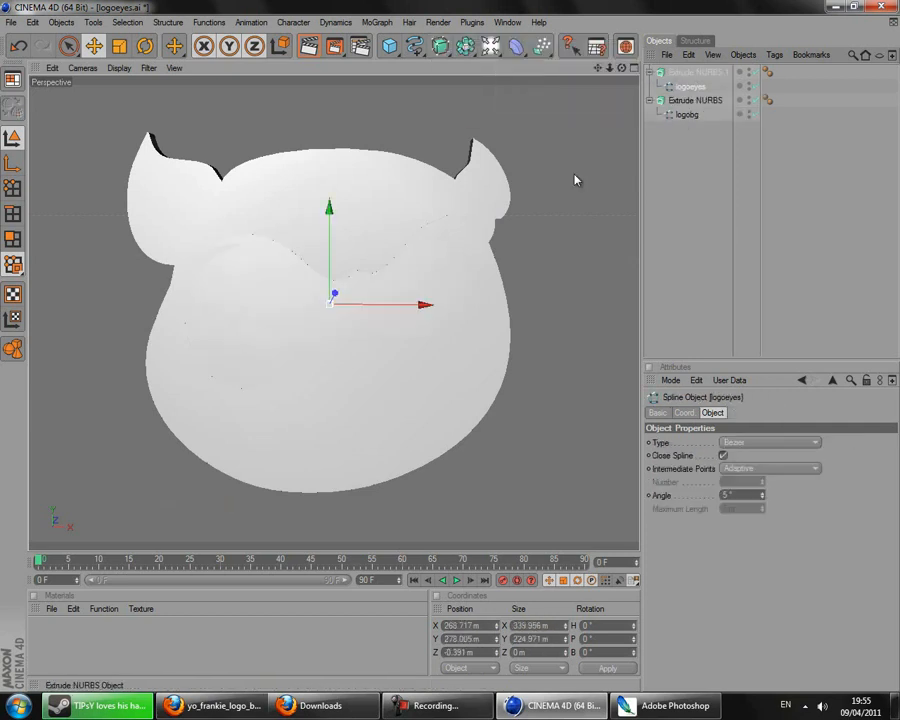
Move the logoeyes spline in front of the head to about Z -15.6 m and check the offset with a perspective render
middle_click(391, 222)
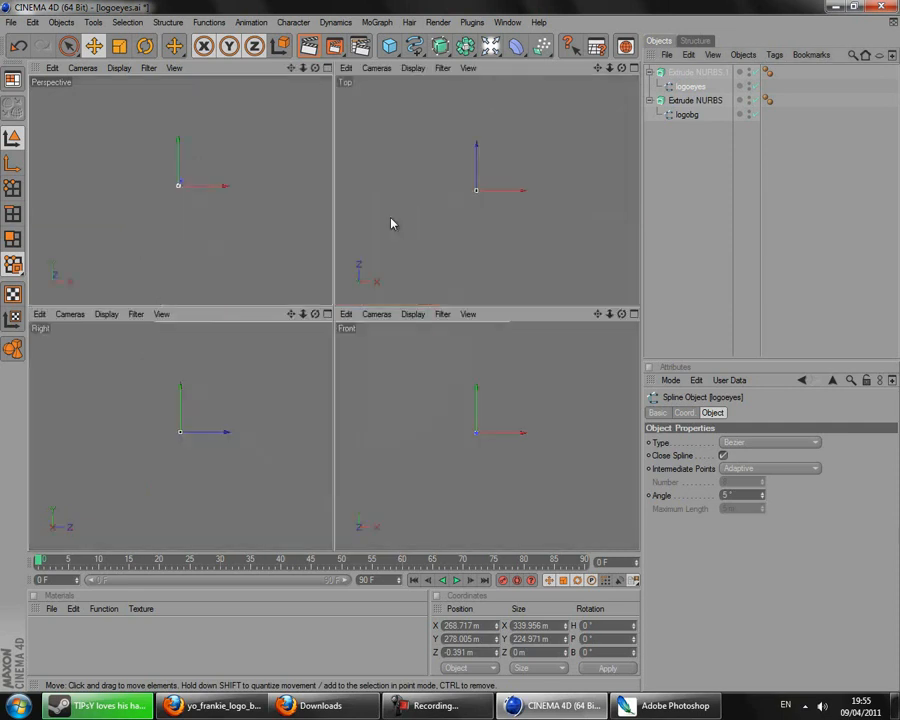
scroll(453, 195, down, 2)
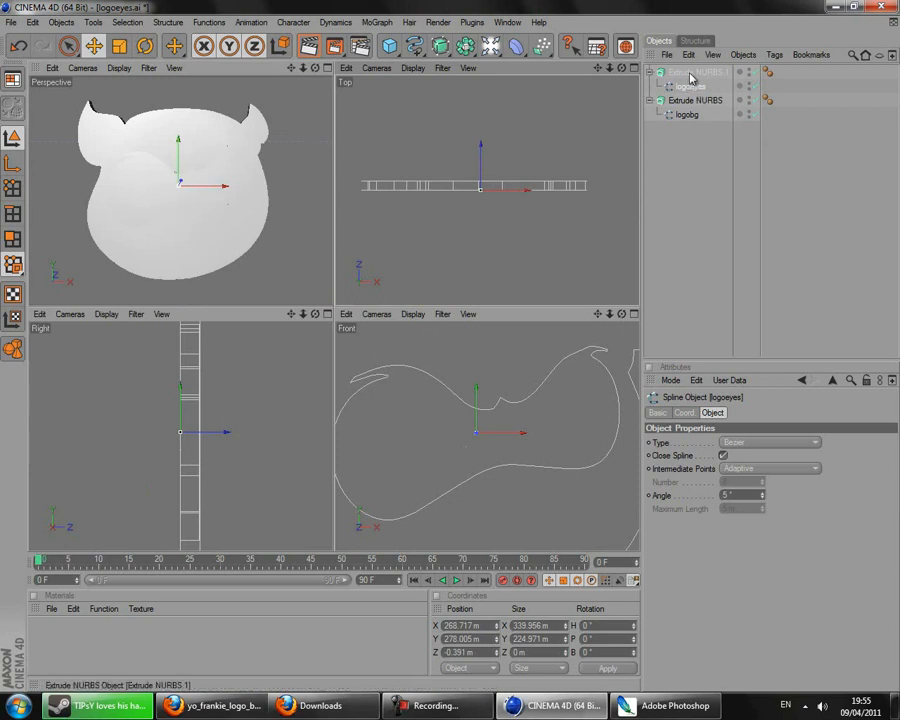
drag(478, 160, 450, 313)
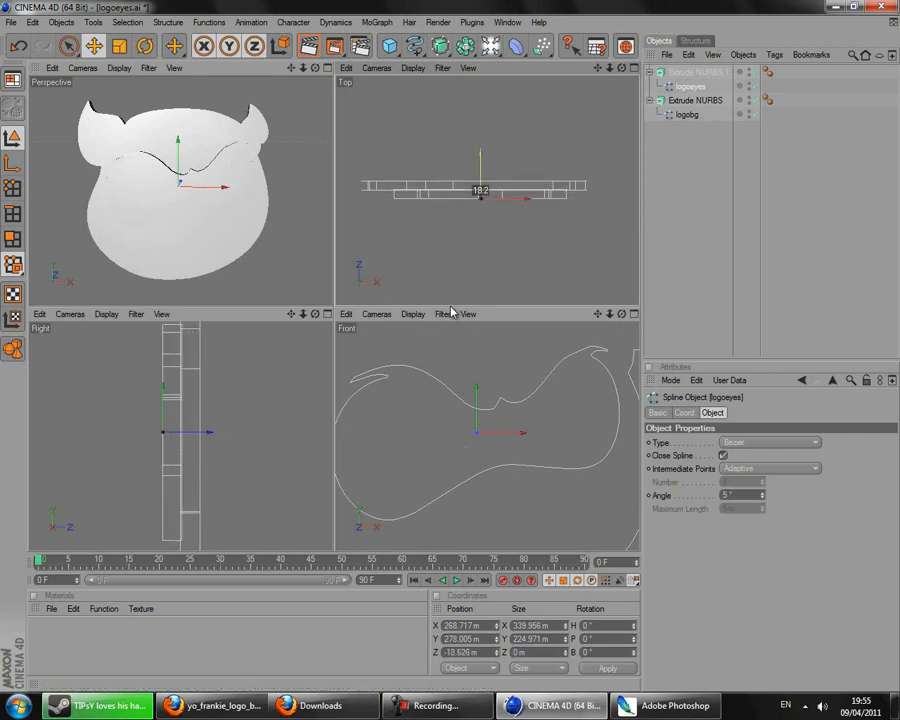
right_click(271, 111)
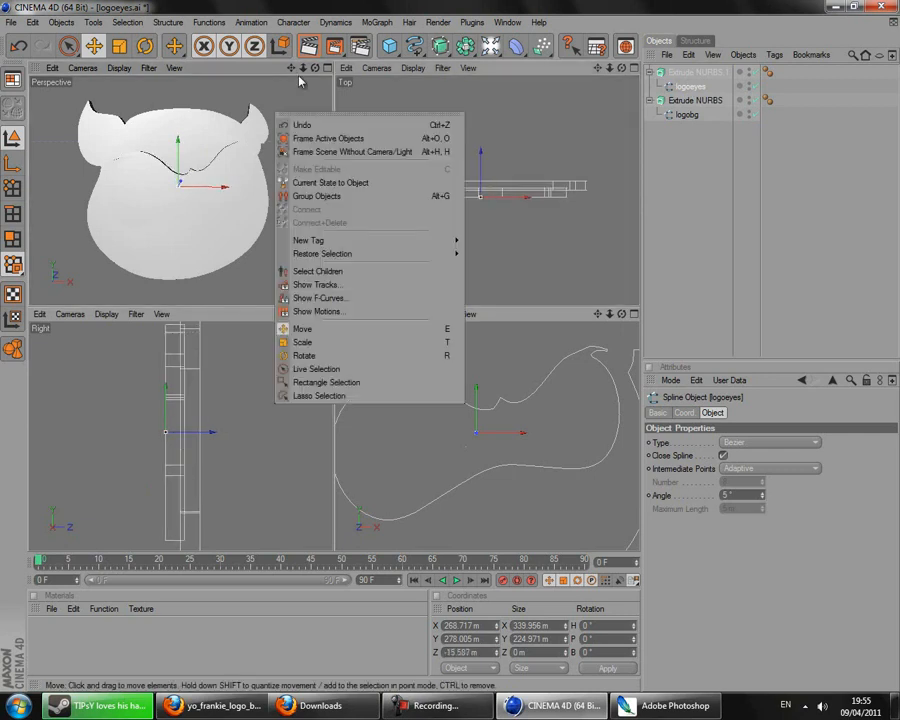
click(312, 72)
drag(315, 69, 333, 308)
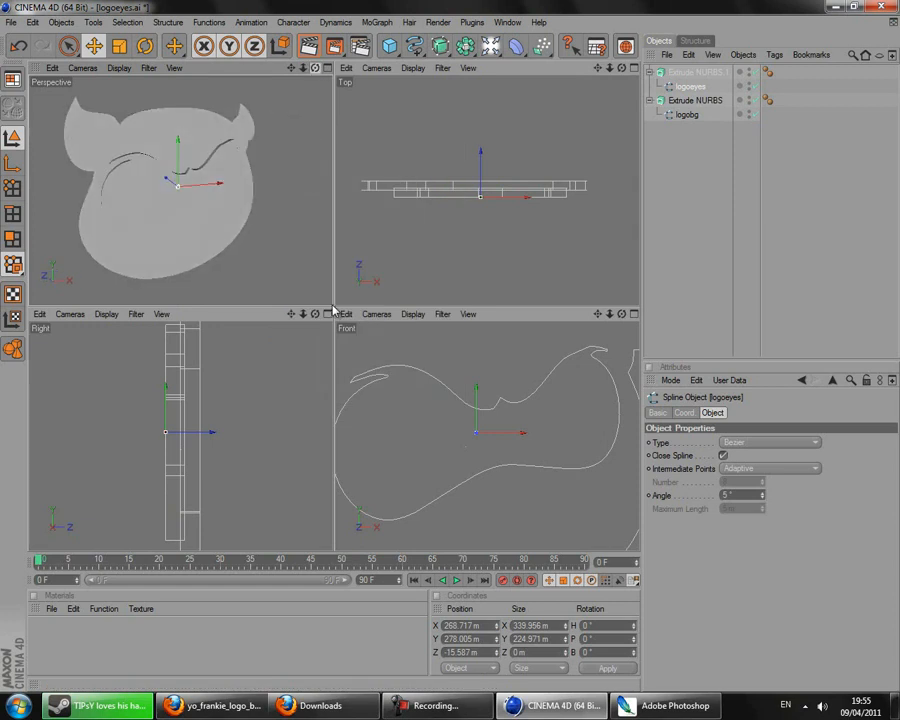
click(309, 46)
drag(316, 72, 336, 312)
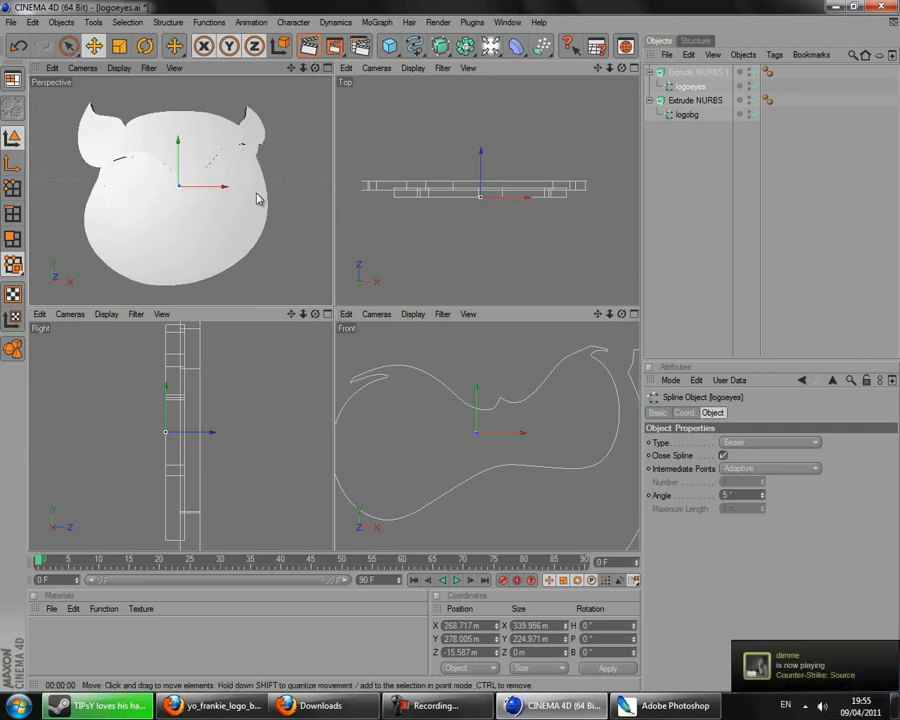
Duplicate the head's Extrude NURBS with its spline and move the copy back to about Z 16.7 m
click(690, 73)
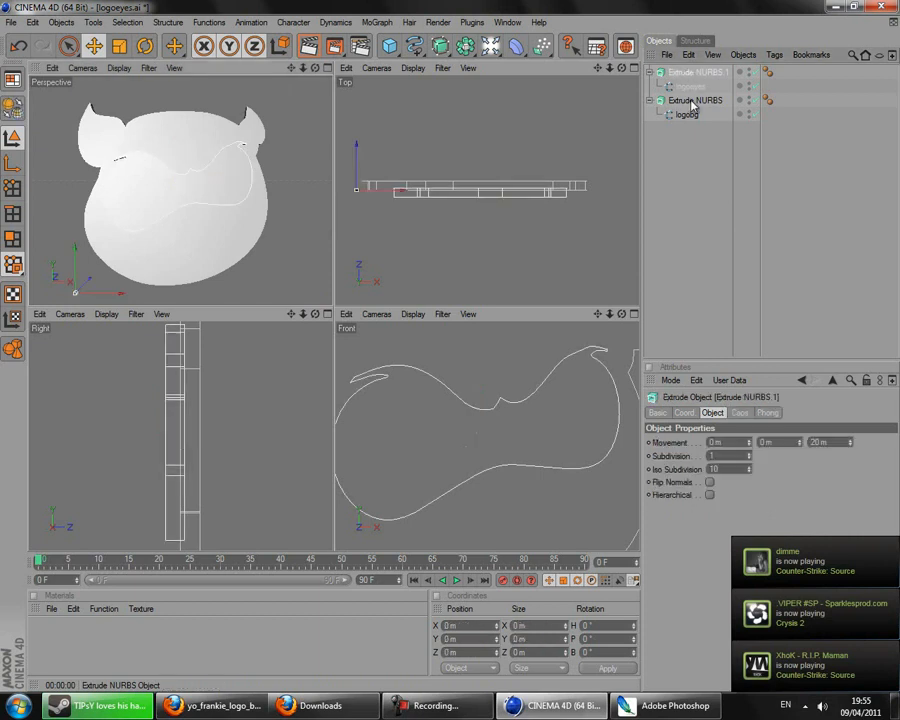
click(692, 101)
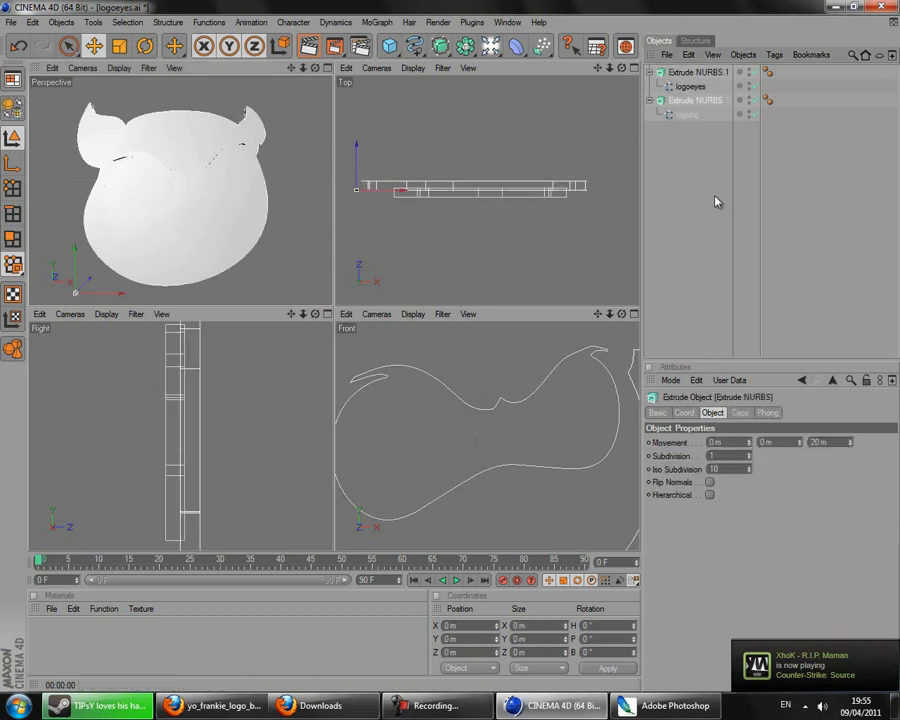
key(ctrl+c)
key(ctrl+v)
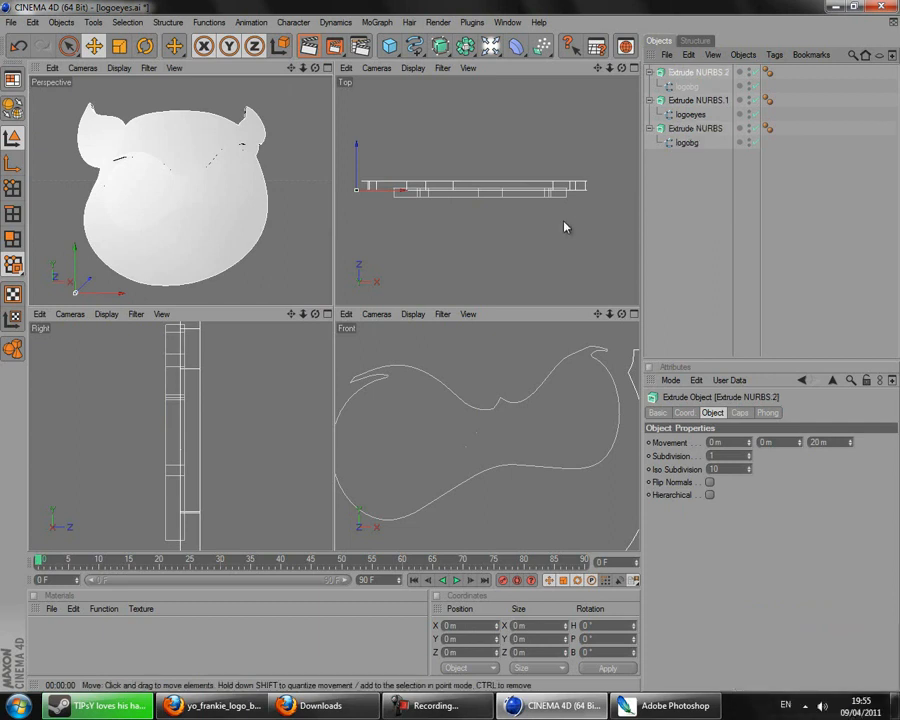
drag(358, 166, 358, 159)
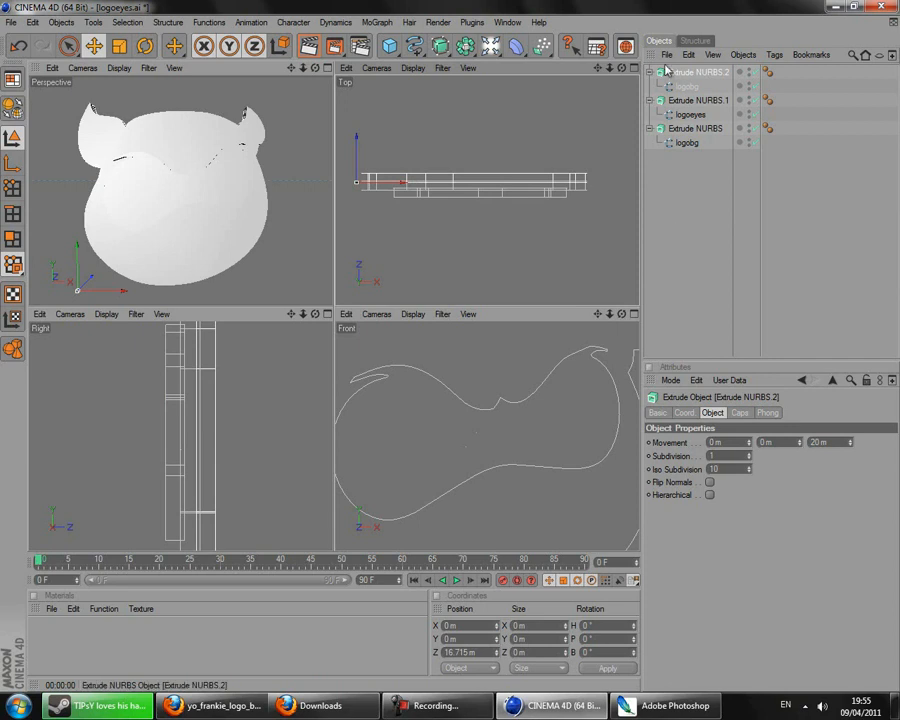
Set both the start and end caps of the duplicated head extrusion to Fillet Cap
click(740, 413)
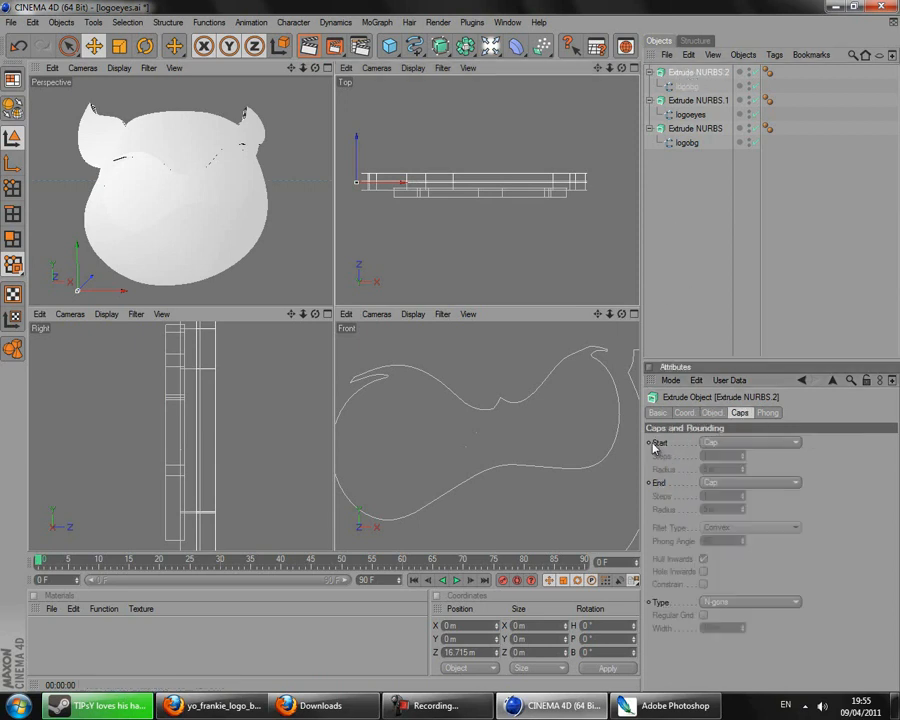
click(739, 444)
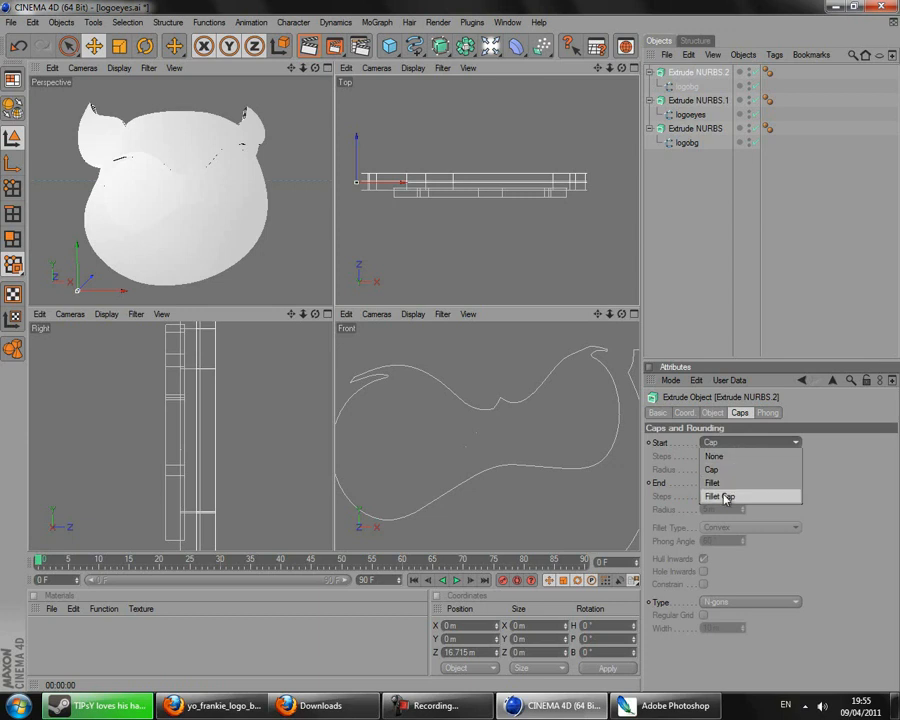
click(720, 496)
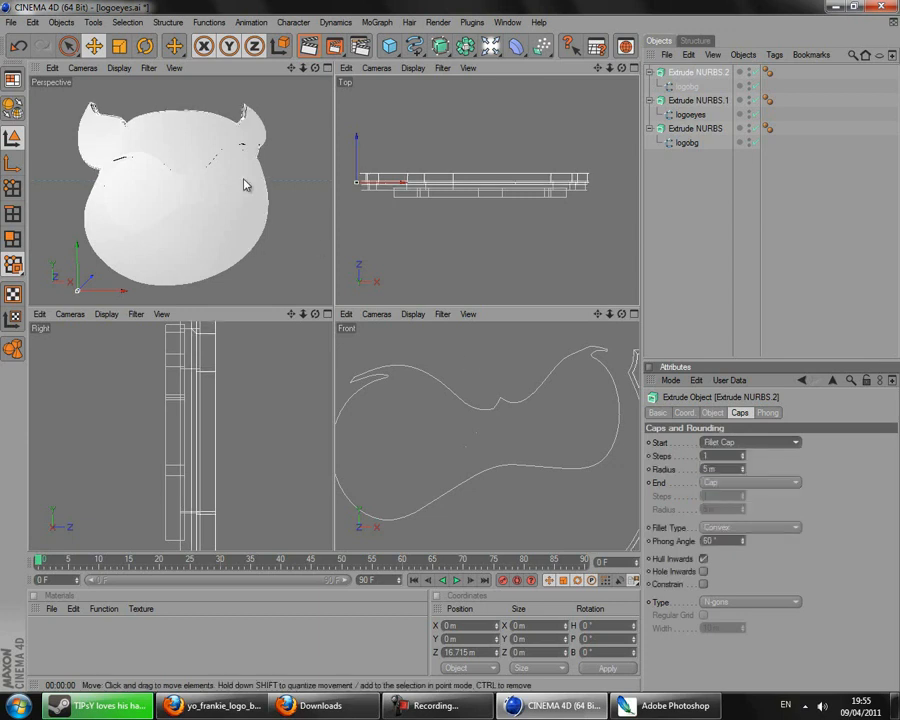
click(740, 486)
click(732, 536)
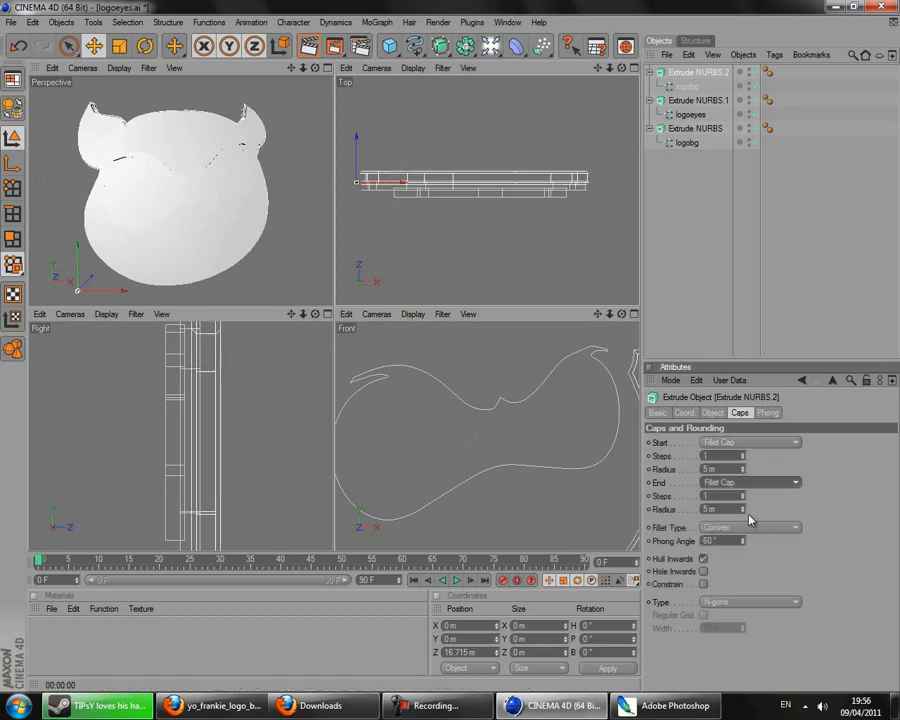
Set the duplicate's start fillet radius to 14 m and end radius to 6 m, and render the perspective view
drag(743, 466, 743, 466)
click(309, 54)
right_click(252, 108)
click(308, 52)
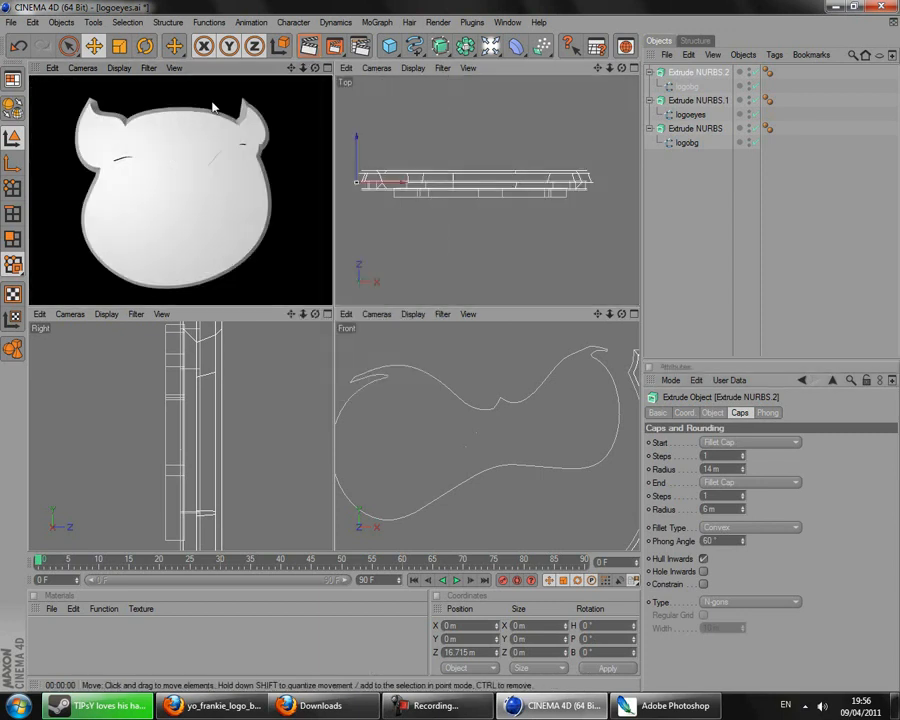
Load the materials from BlackOpsTop5HazardCinemaBG.c4d and enlarge the material list beneath a single perspective view
click(51, 609)
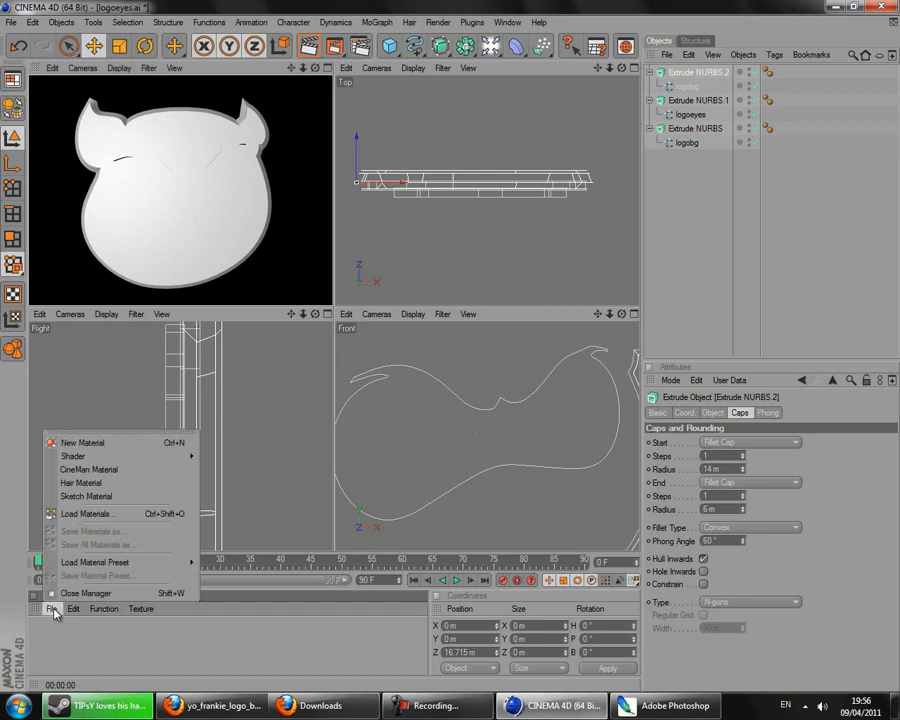
click(100, 514)
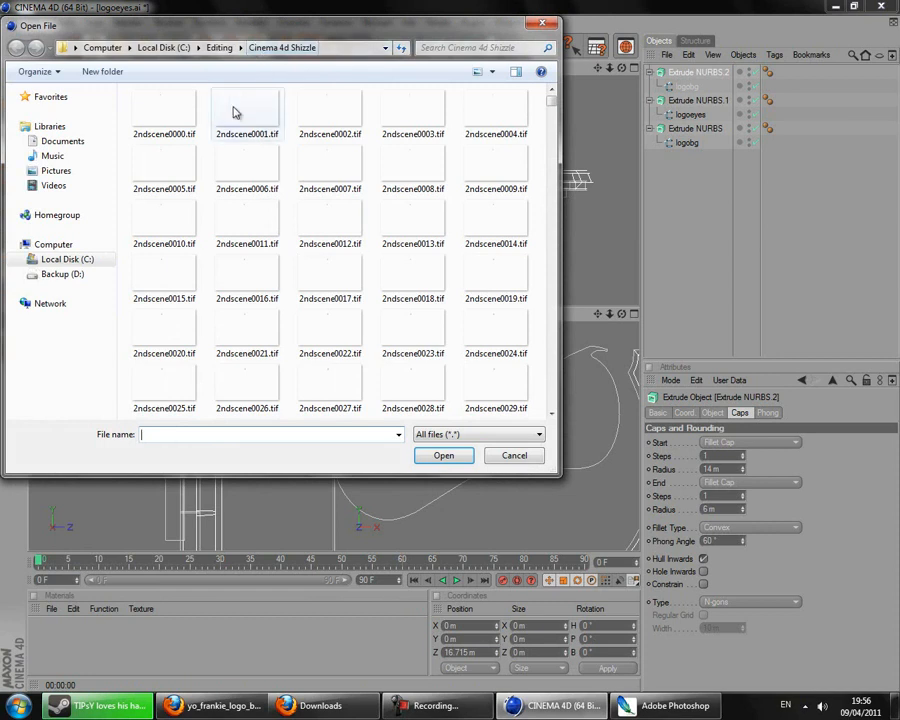
click(236, 112)
key(b)
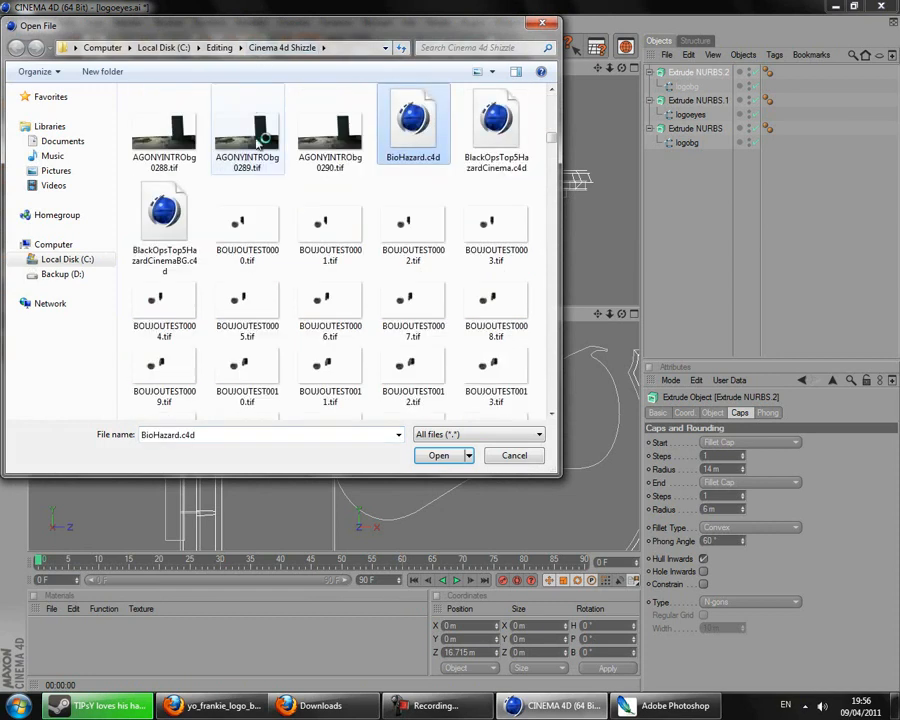
click(180, 237)
click(422, 458)
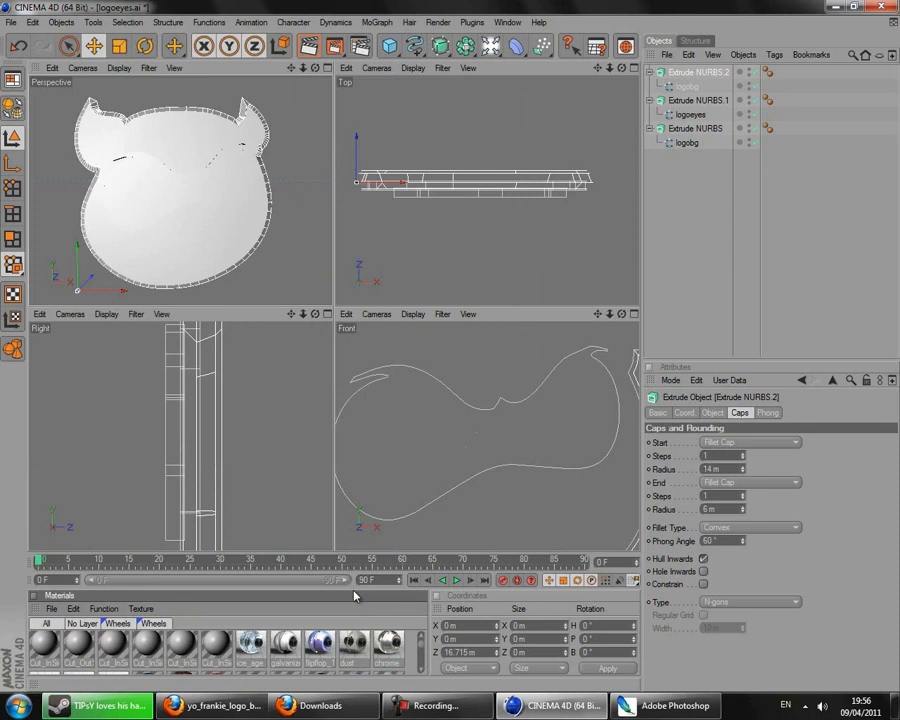
drag(342, 588, 342, 523)
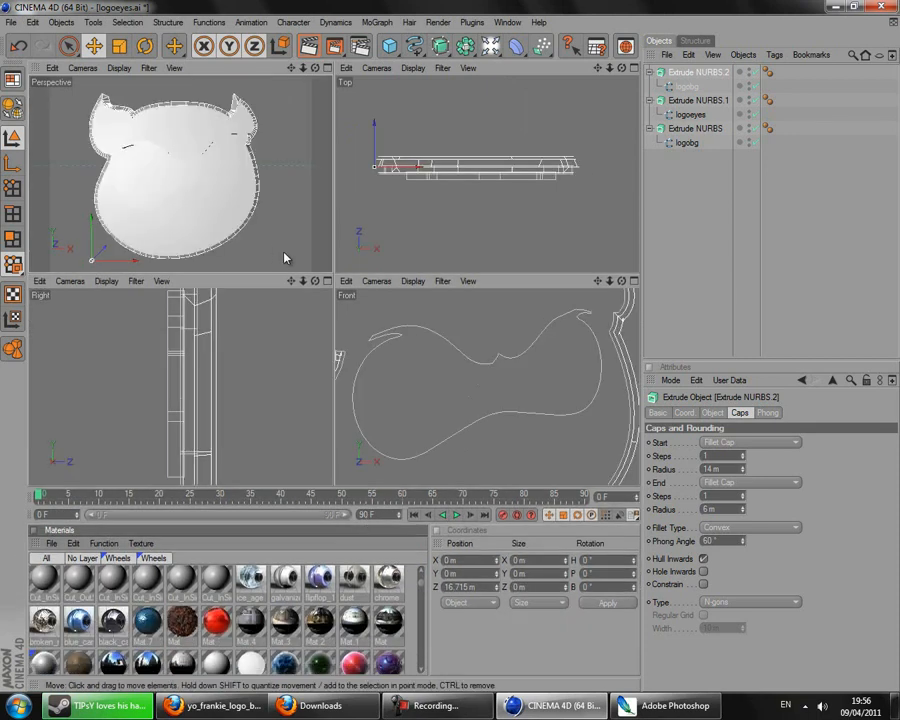
middle_click(284, 262)
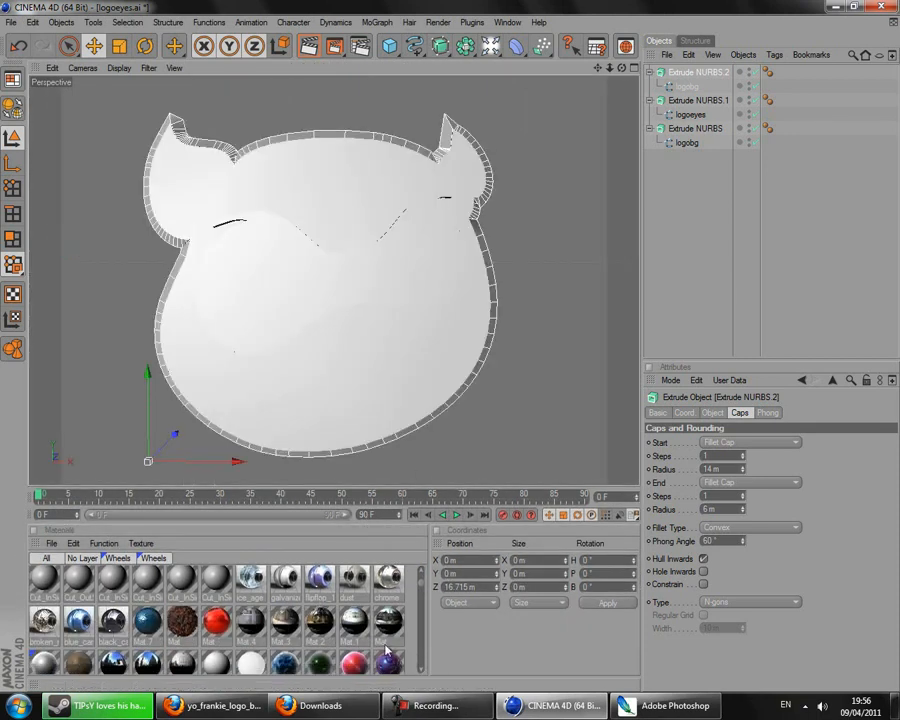
Switch to Photoshop, show Layer 1 and Layer 0 to check the original logo's black and white areas, and return to Cinema 4D
click(616, 705)
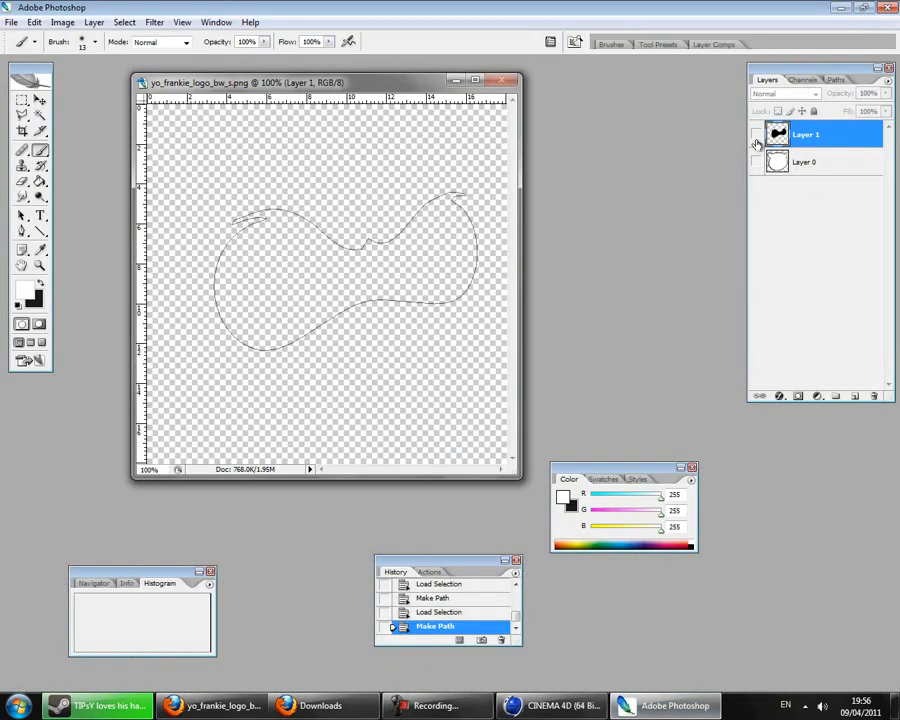
click(756, 137)
click(756, 162)
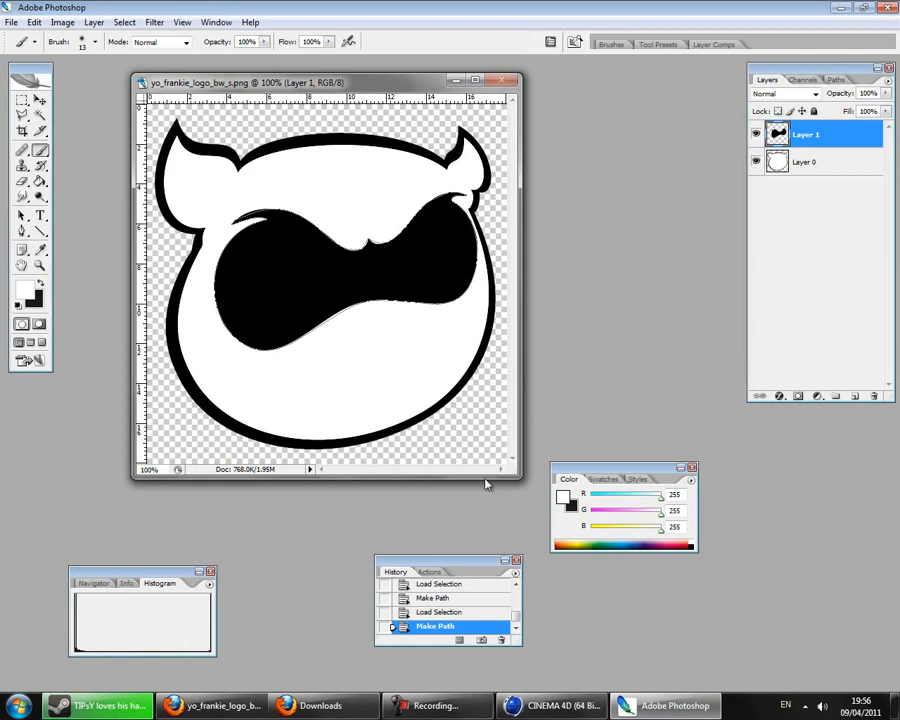
click(549, 702)
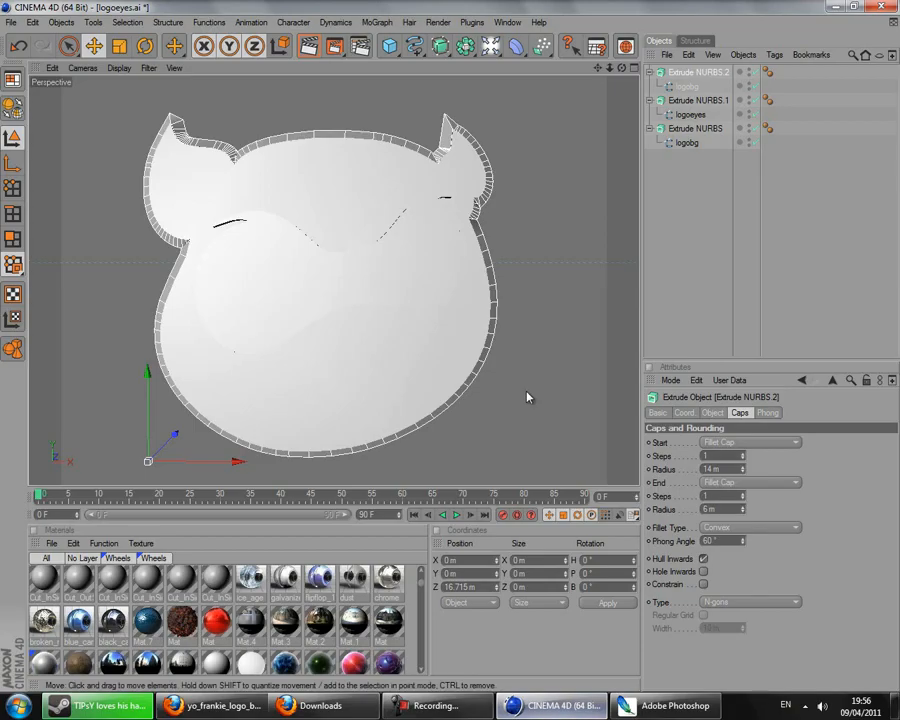
Apply the black plastic material to the rear duplicate of the head extrusion and render the perspective view
drag(421, 587, 419, 637)
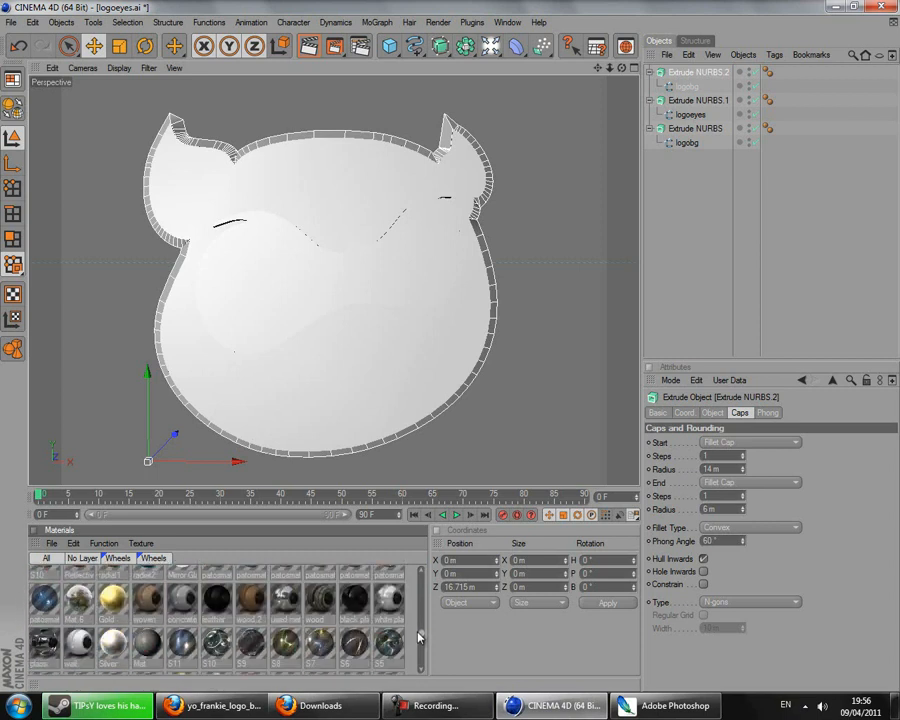
click(355, 598)
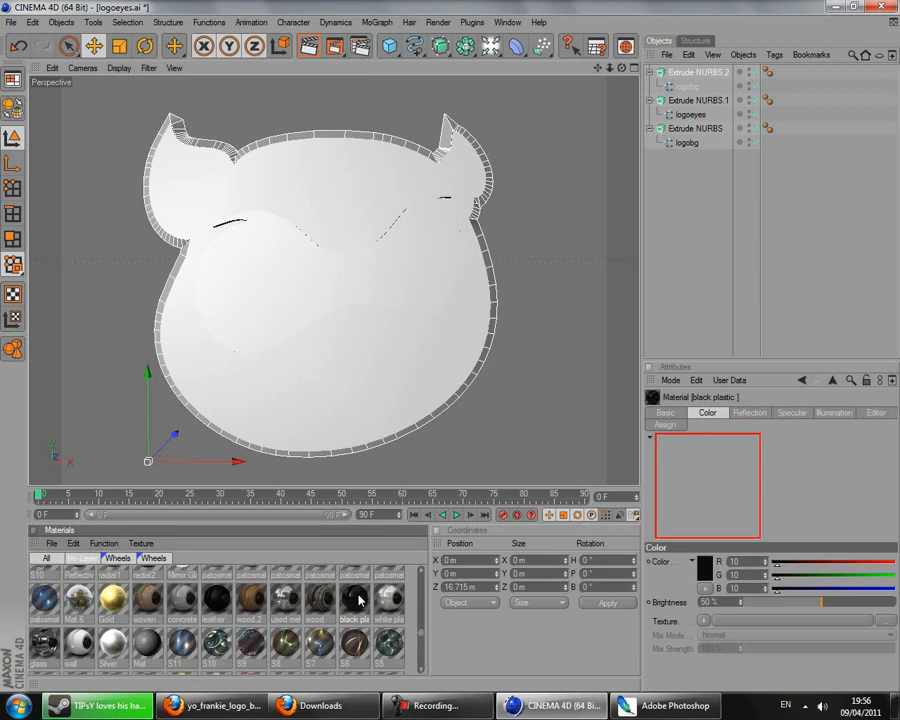
drag(400, 551, 693, 76)
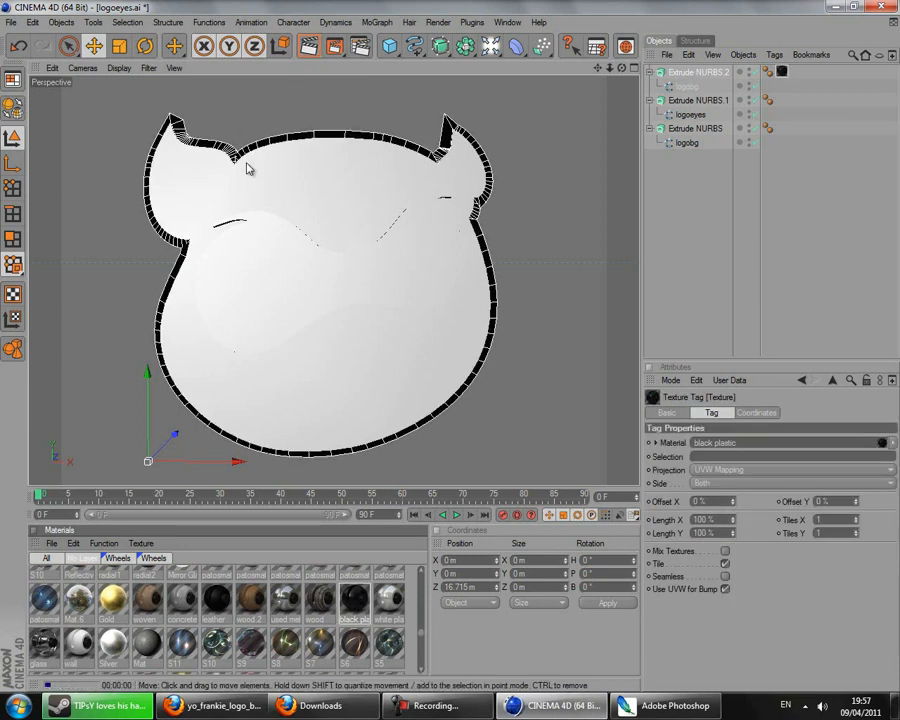
key(ctrl+r)
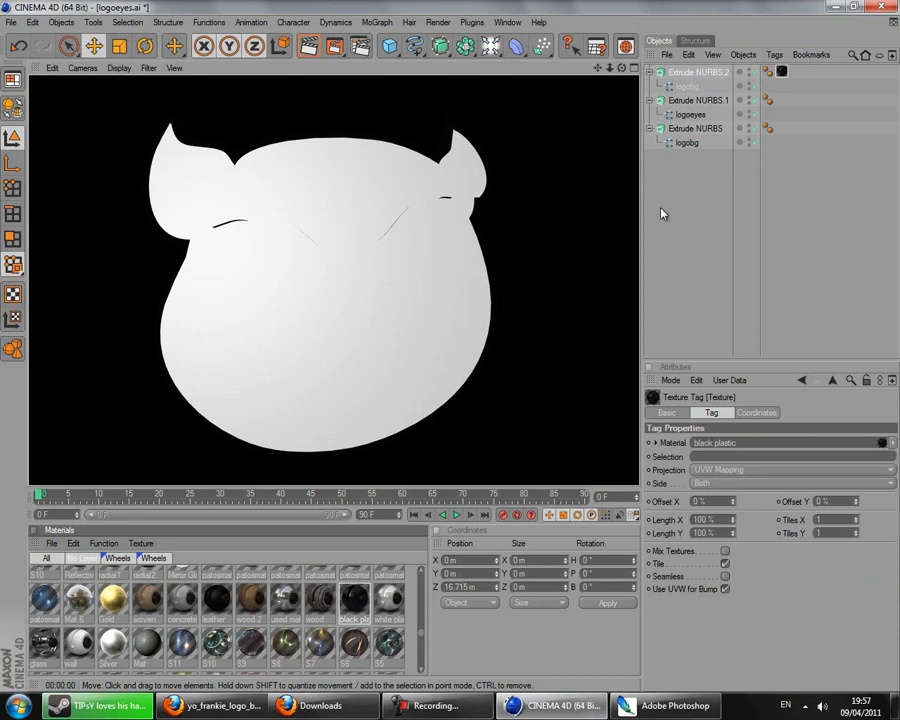
click(658, 213)
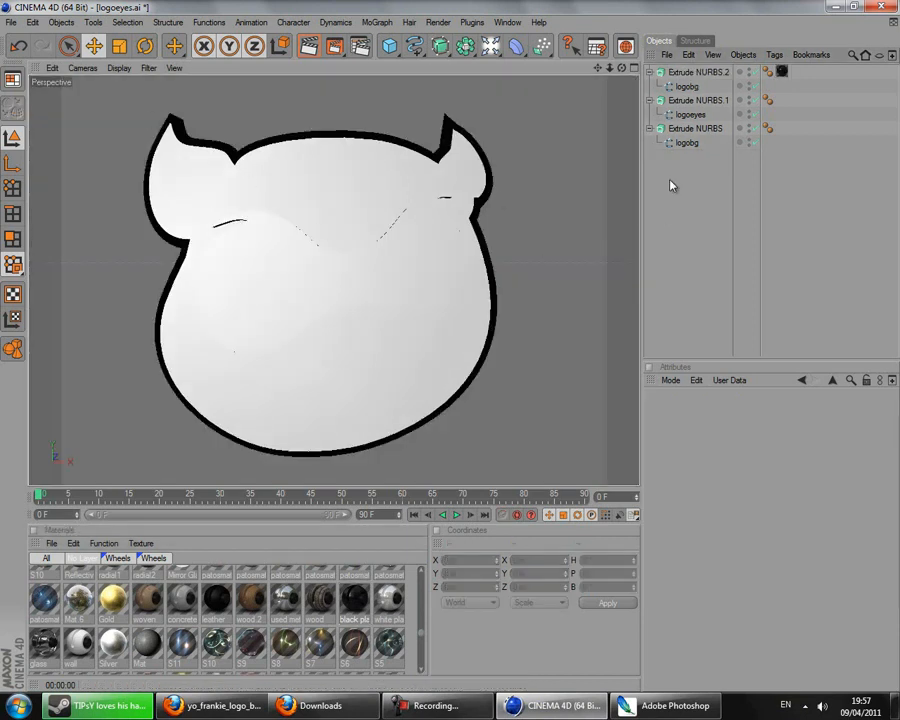
Apply white plastic to the front head extrusion and copy the black plastic texture tag onto the eye-mask extrusion, checking with a render
click(390, 602)
mouse_move(706, 193)
mouse_down()
mouse_move(700, 104)
mouse_move(695, 130)
mouse_up()
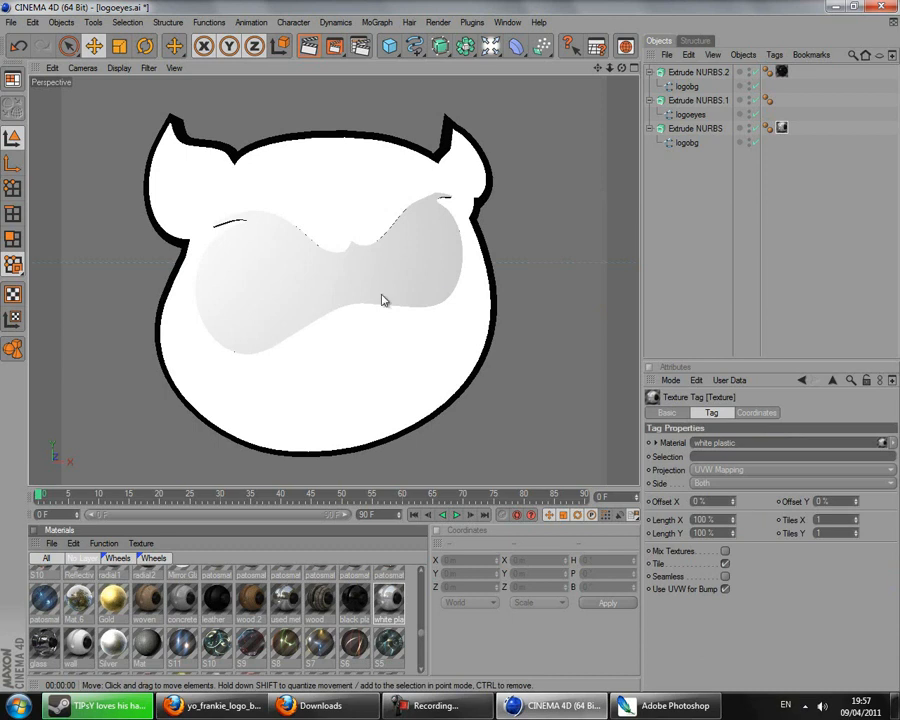
click(784, 73)
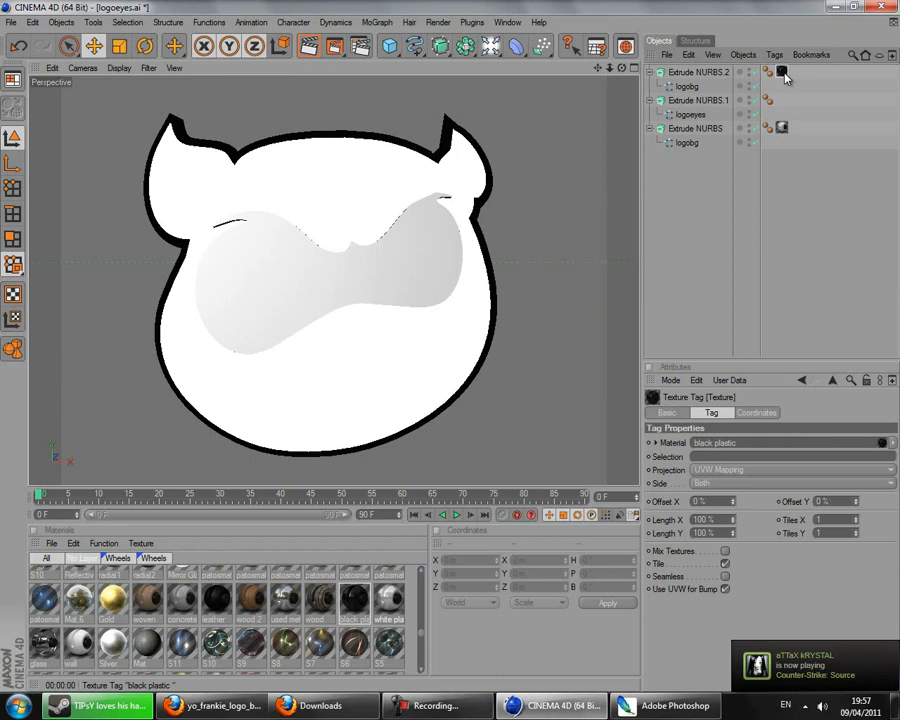
ctrl+drag(783, 103, 782, 100)
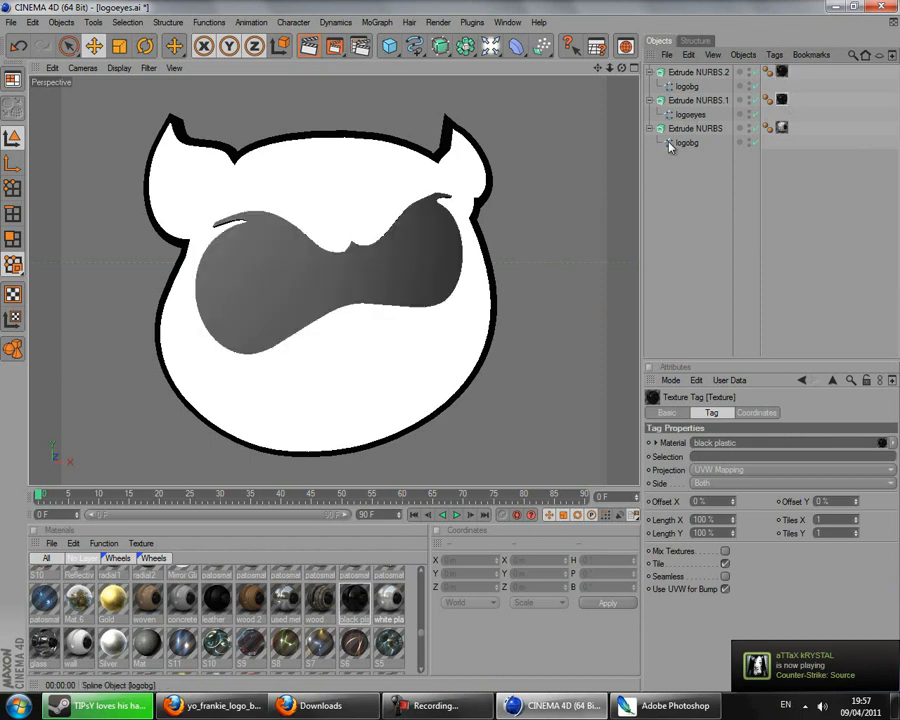
key(ctrl+r)
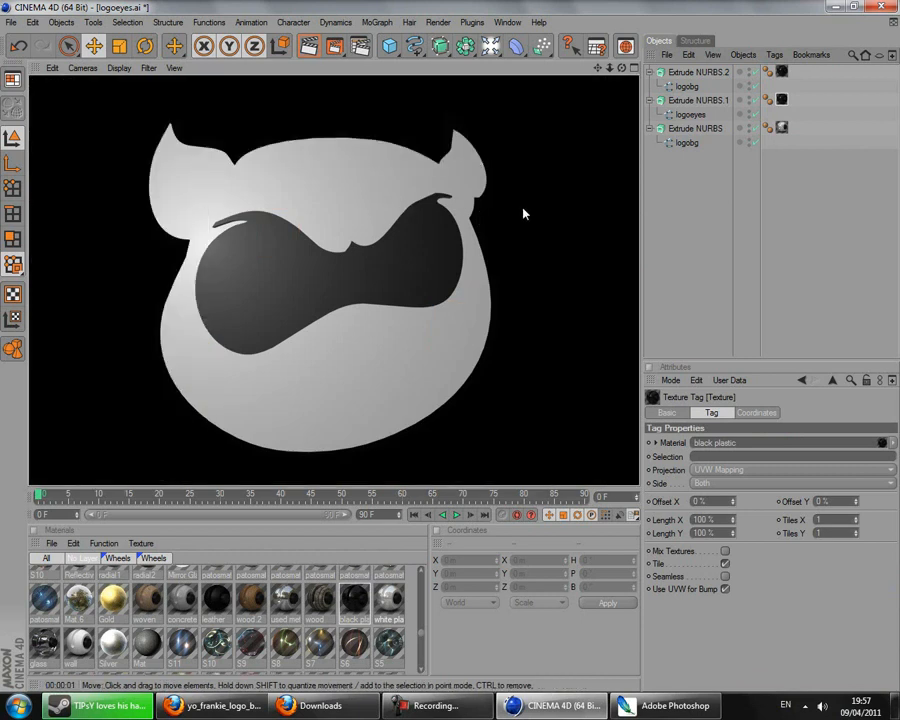
click(663, 185)
Add a Text spline and move it beneath the head to about X 251 m, Y -143 m
scroll(417, 204, down, 3)
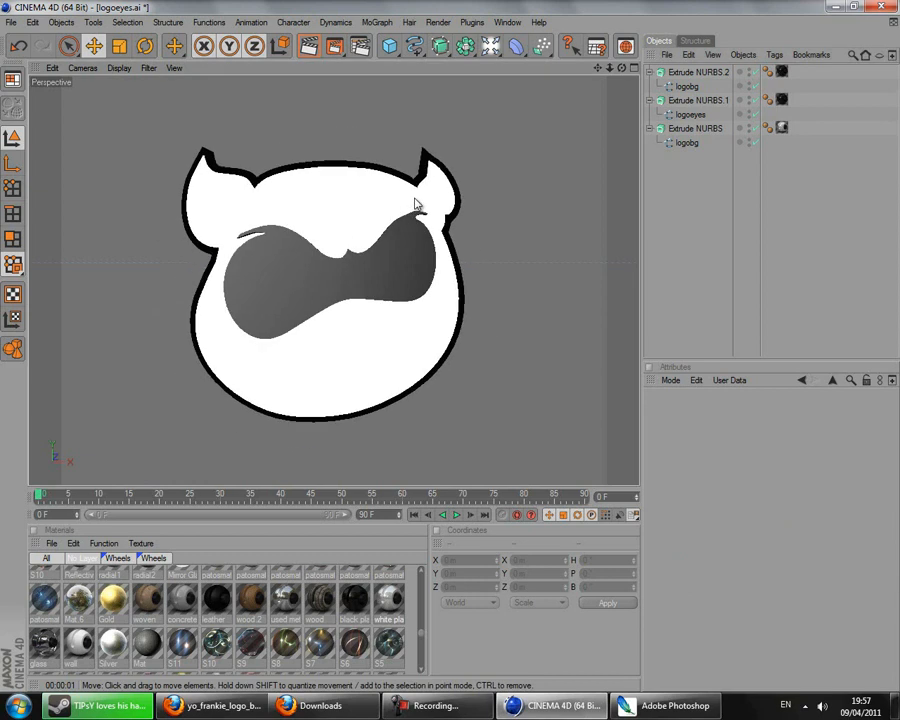
drag(598, 69, 452, 352)
click(415, 45)
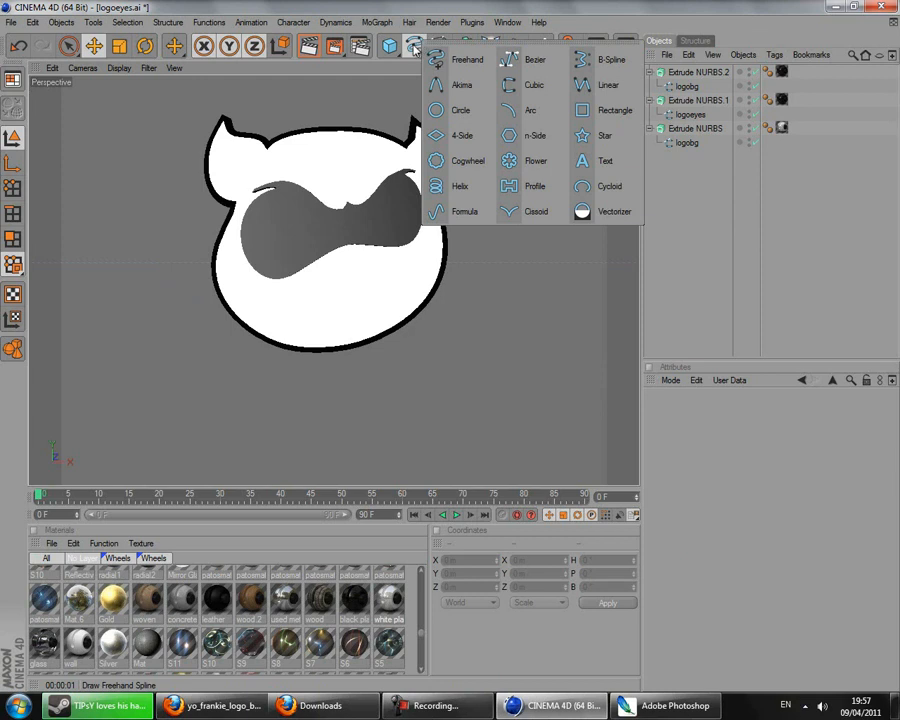
click(611, 163)
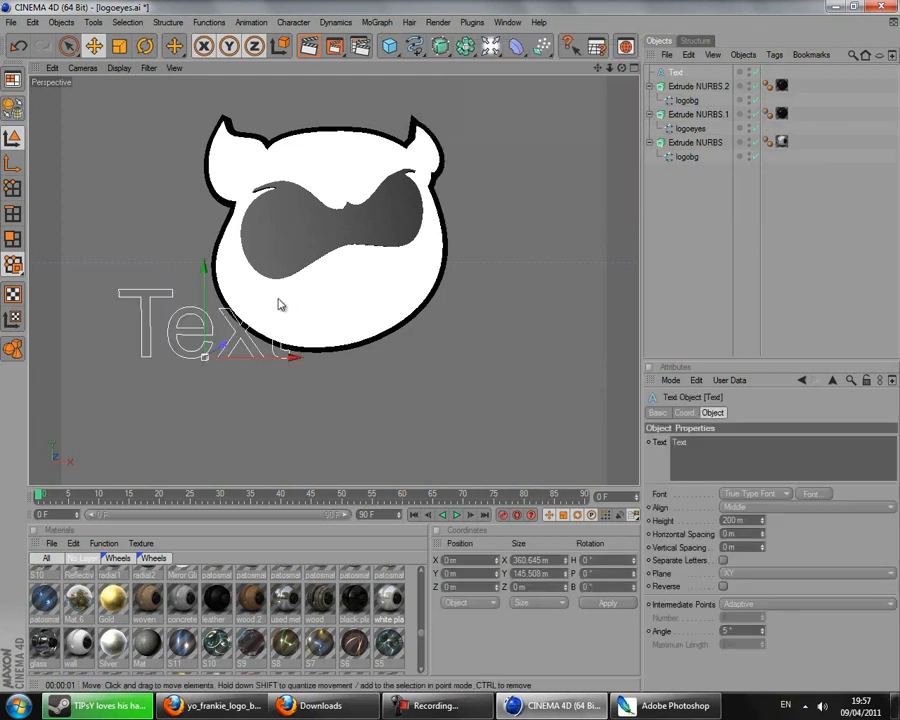
drag(205, 268, 205, 337)
drag(282, 426, 400, 426)
Copy the first message sender's channel name from the YouTube inbox in Firefox and paste it as the Text spline's content in Cinema 4D
click(215, 705)
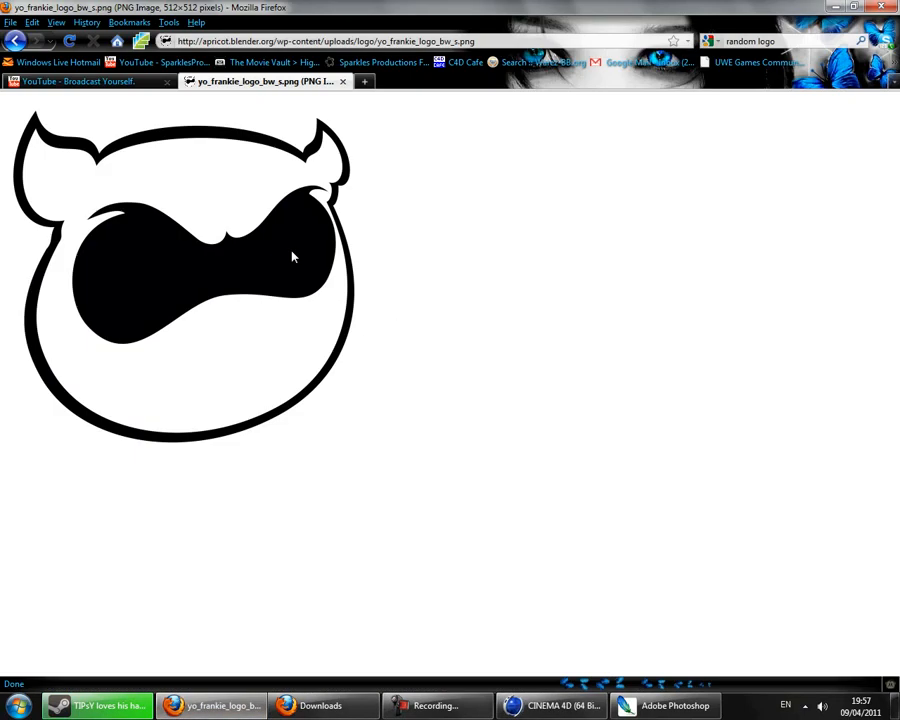
click(80, 82)
drag(279, 317, 235, 324)
key(ctrl+c)
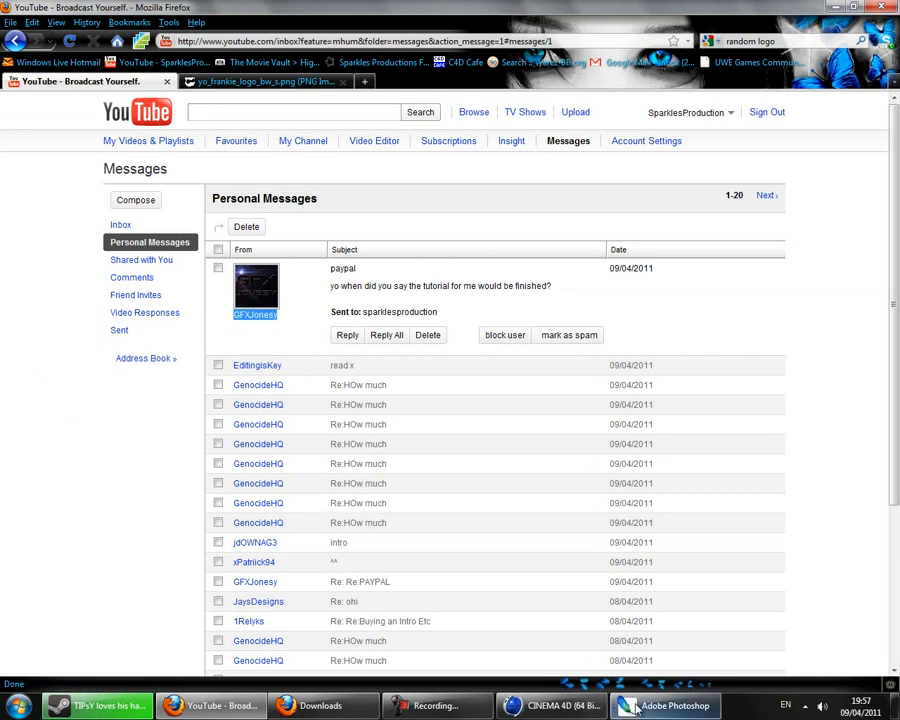
click(560, 705)
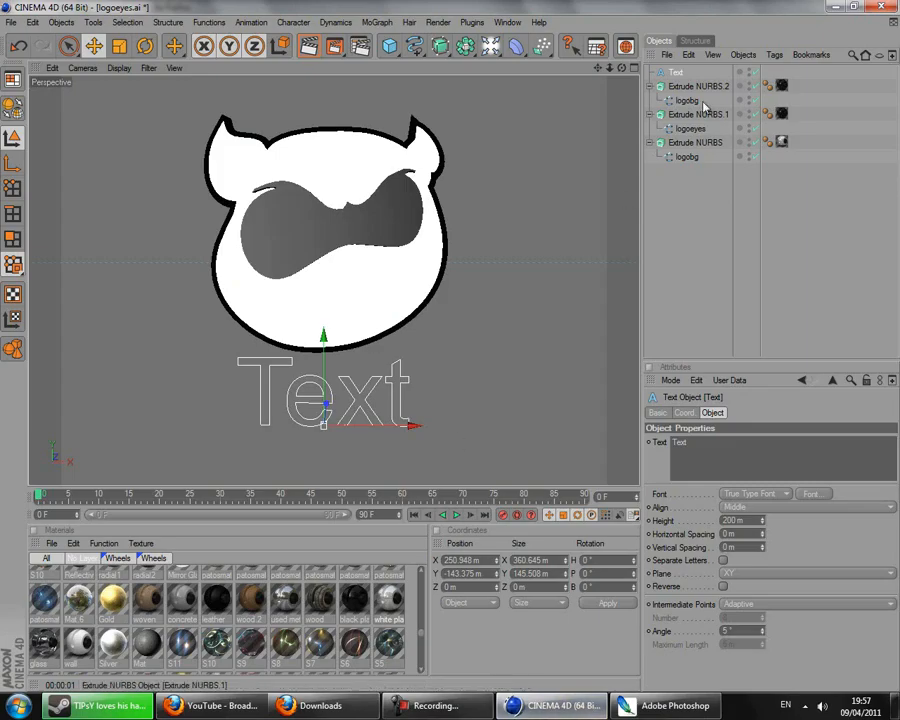
click(717, 450)
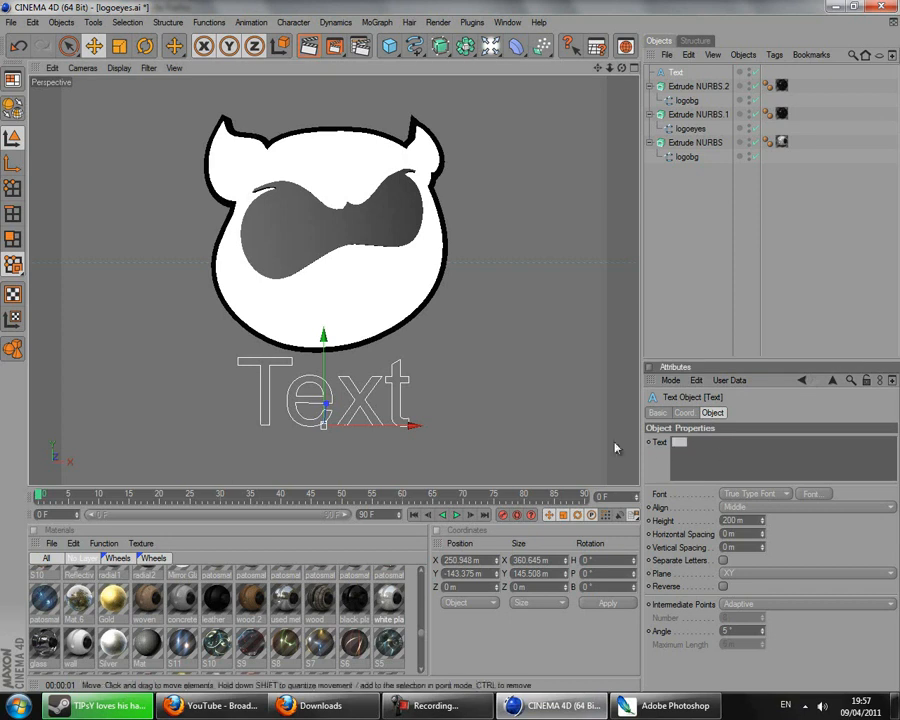
key(ctrl+v)
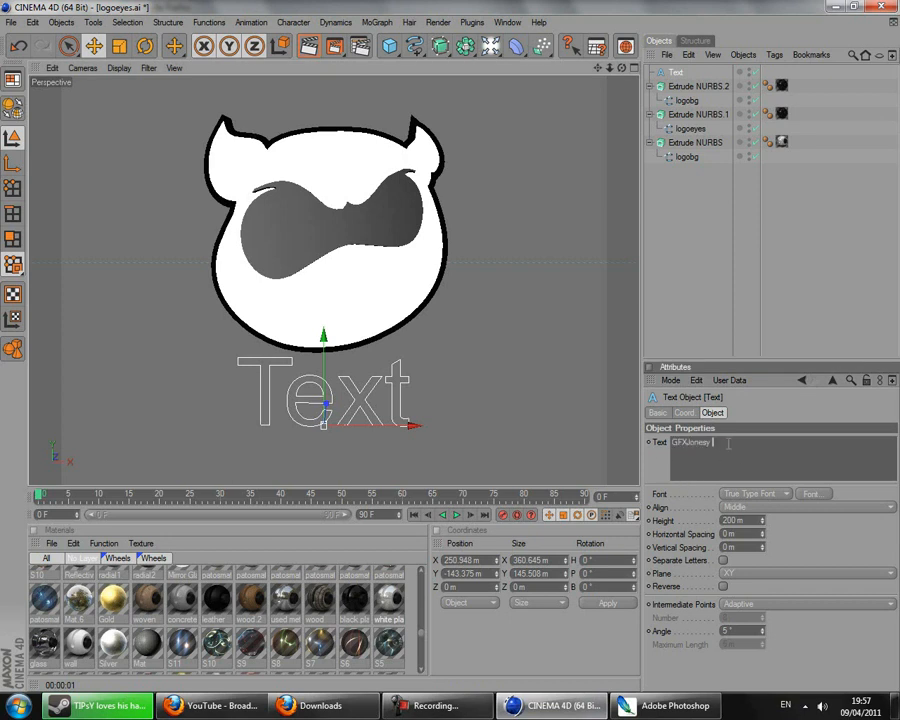
click(545, 347)
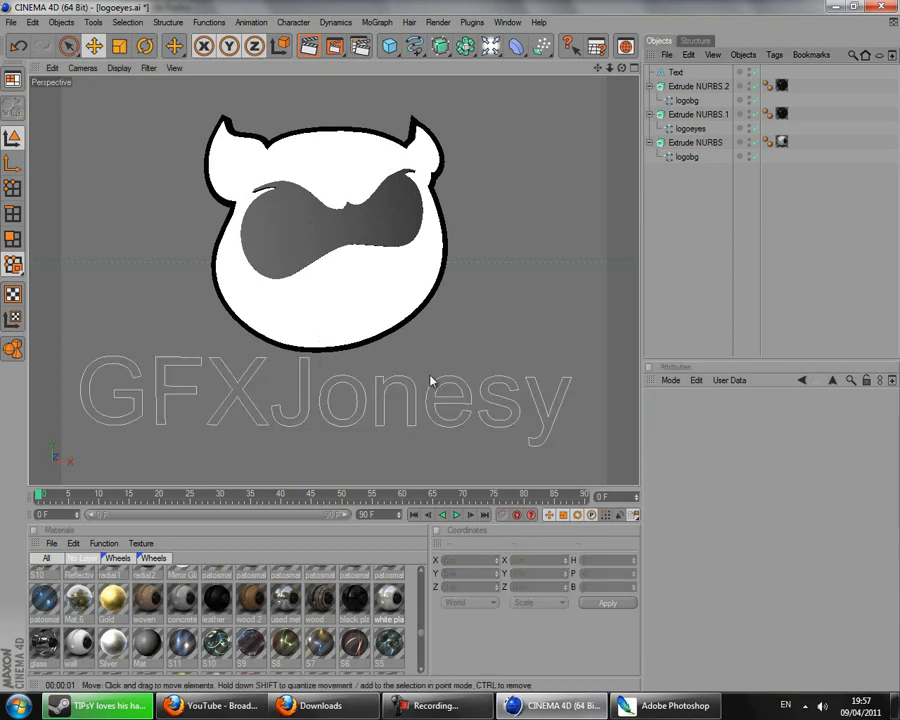
Set the Text spline's font to Bebas Regular
click(675, 72)
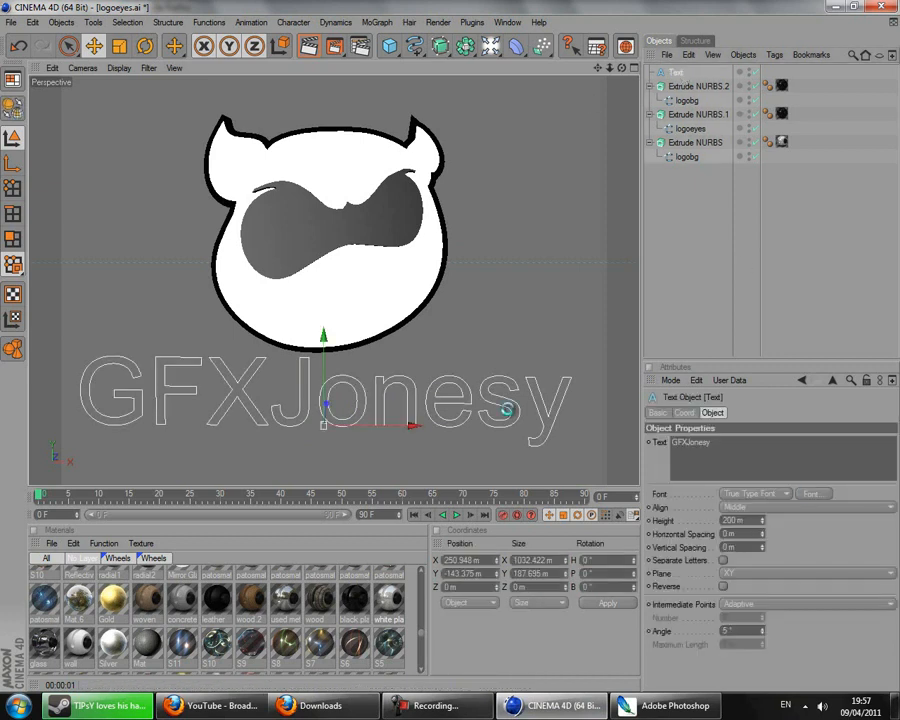
drag(163, 104, 631, 168)
text(b)
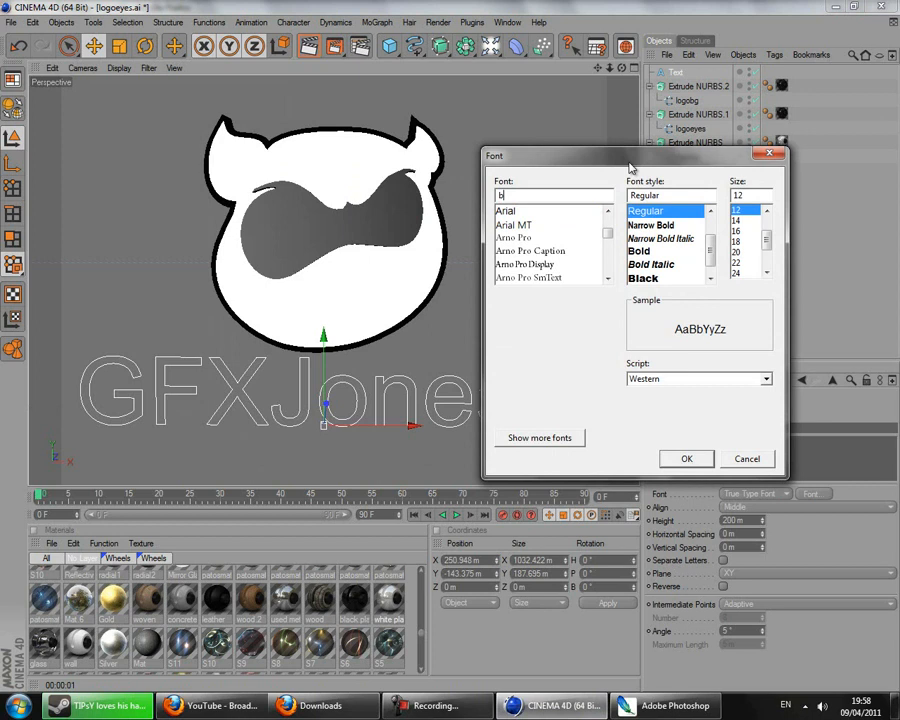
click(540, 277)
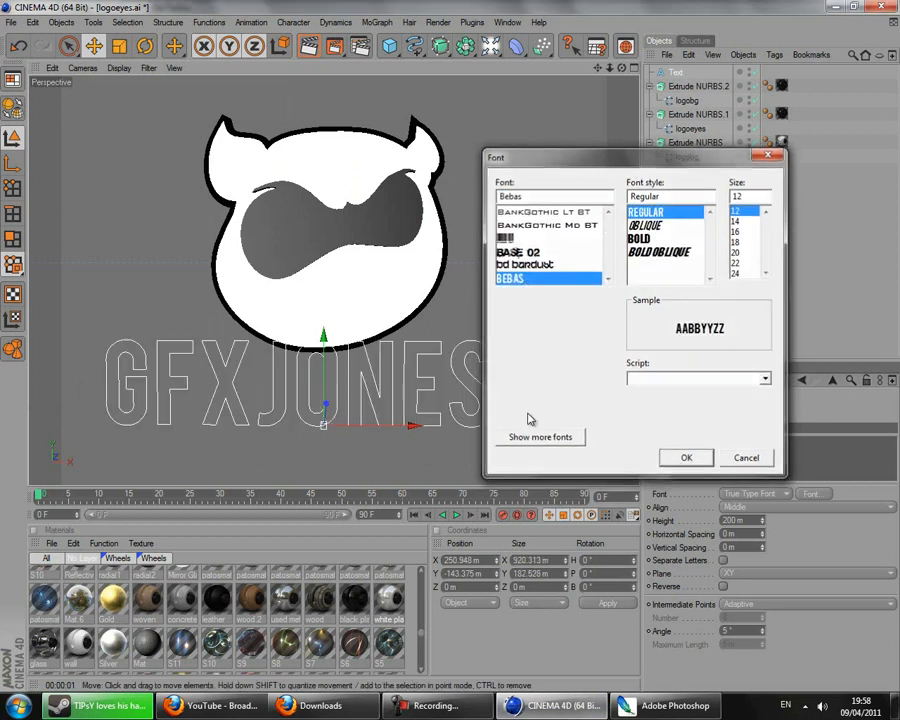
click(686, 458)
Scale the Text spline to about 592 m wide and centre it below the head at about X 267 m, Y -136 m
drag(326, 361, 326, 388)
click(119, 47)
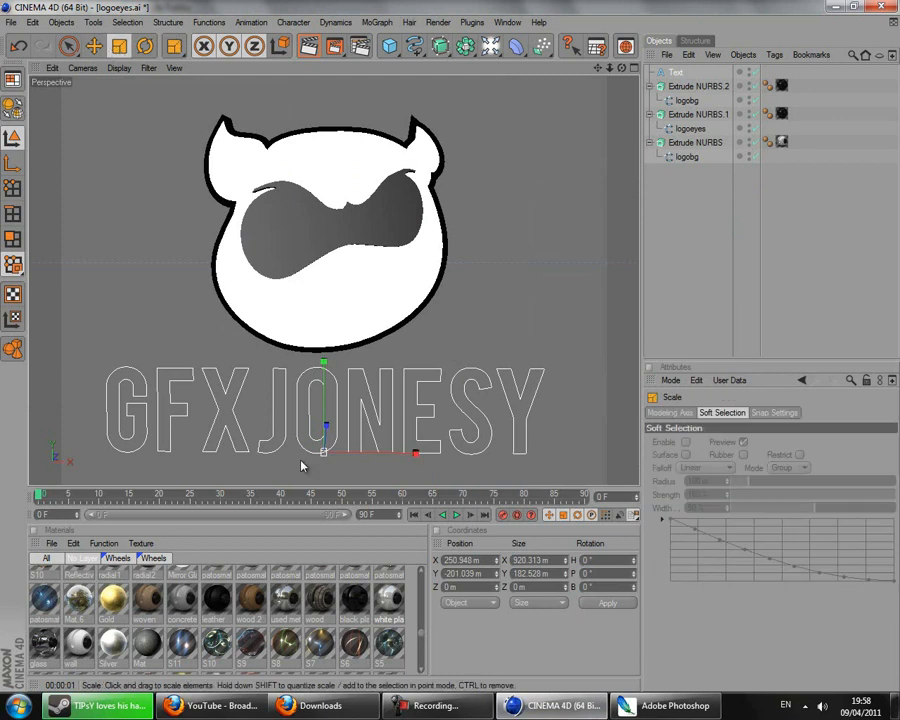
drag(322, 457, 454, 354)
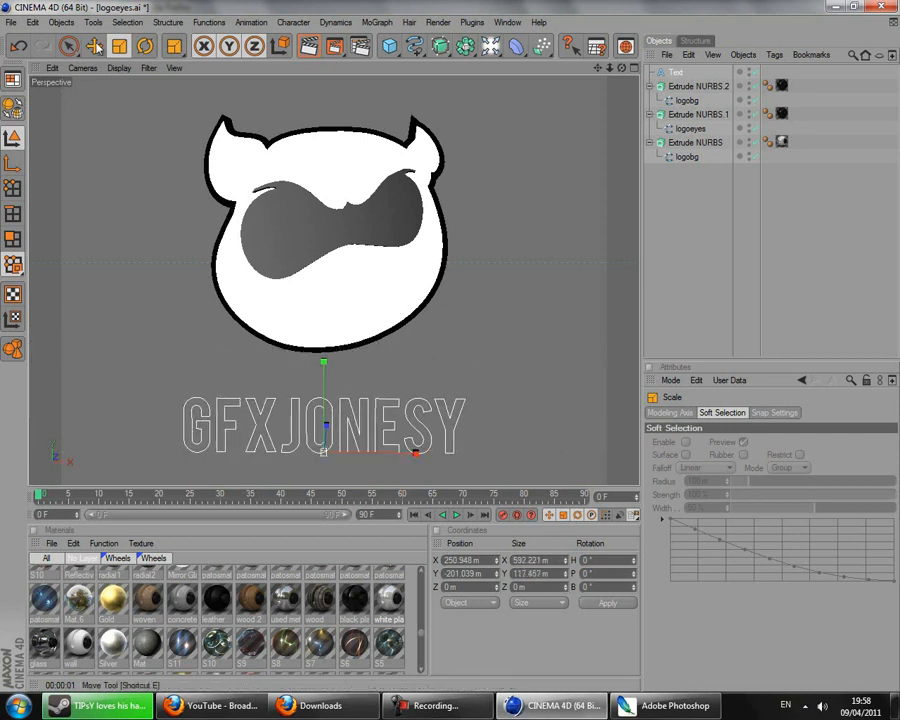
key(e)
drag(323, 390, 454, 352)
drag(388, 432, 390, 430)
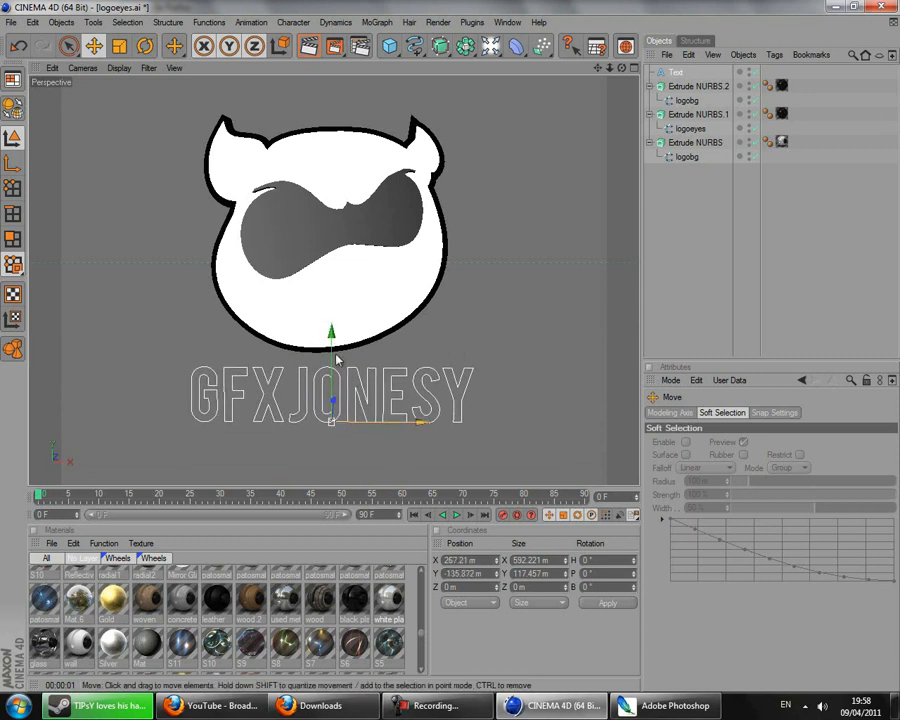
Add an Extrude NURBS and nest the Text spline in it, with the four-view layout framing the whole logo
key(F5)
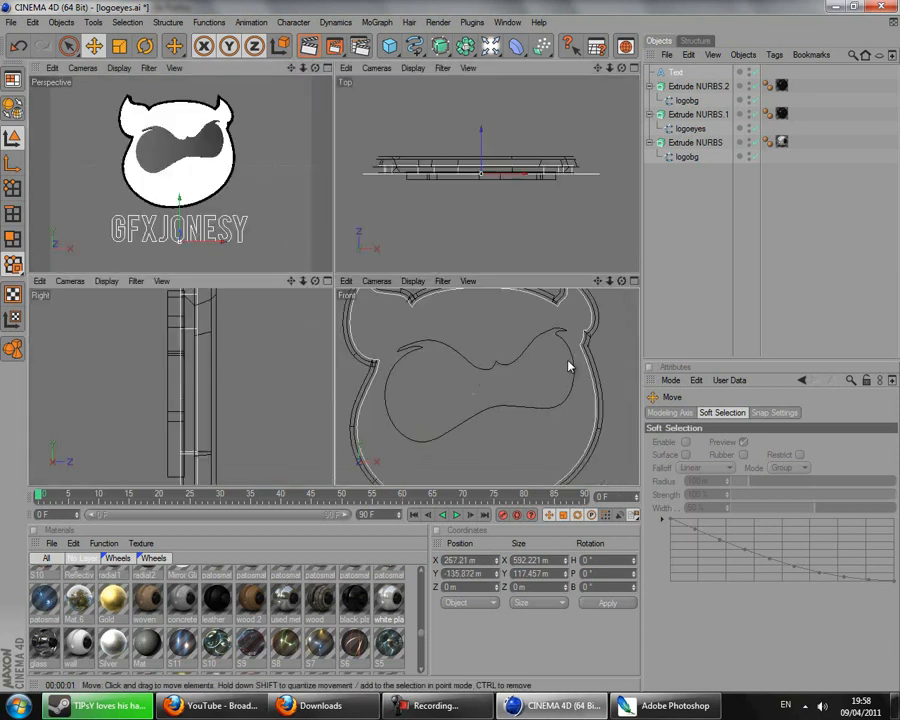
scroll(570, 366, down, 5)
scroll(452, 350, down, 2)
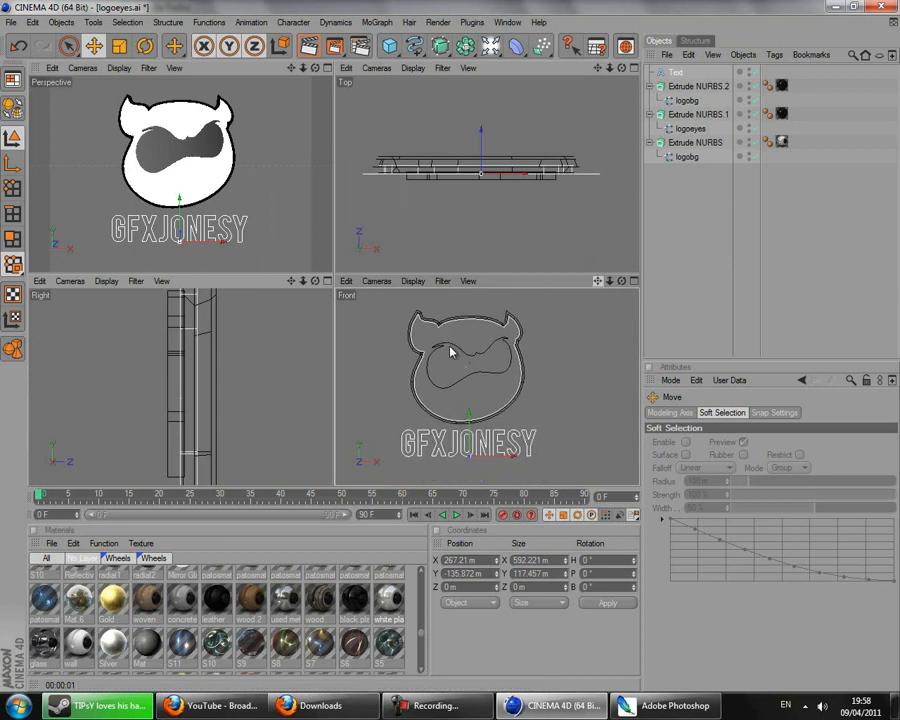
scroll(272, 325, down, 5)
scroll(278, 325, down, 3)
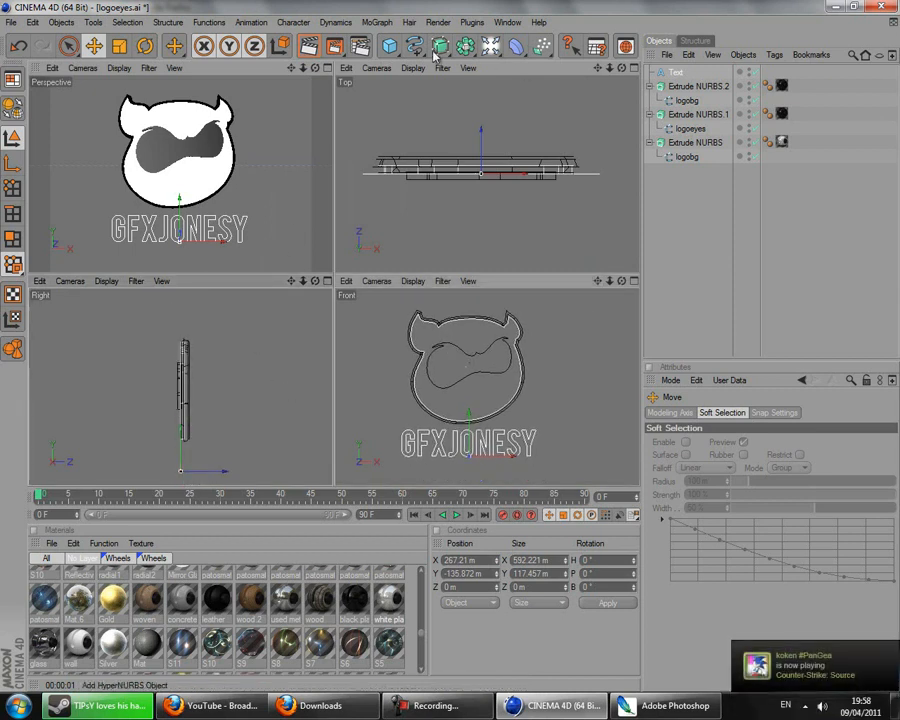
drag(444, 50, 583, 72)
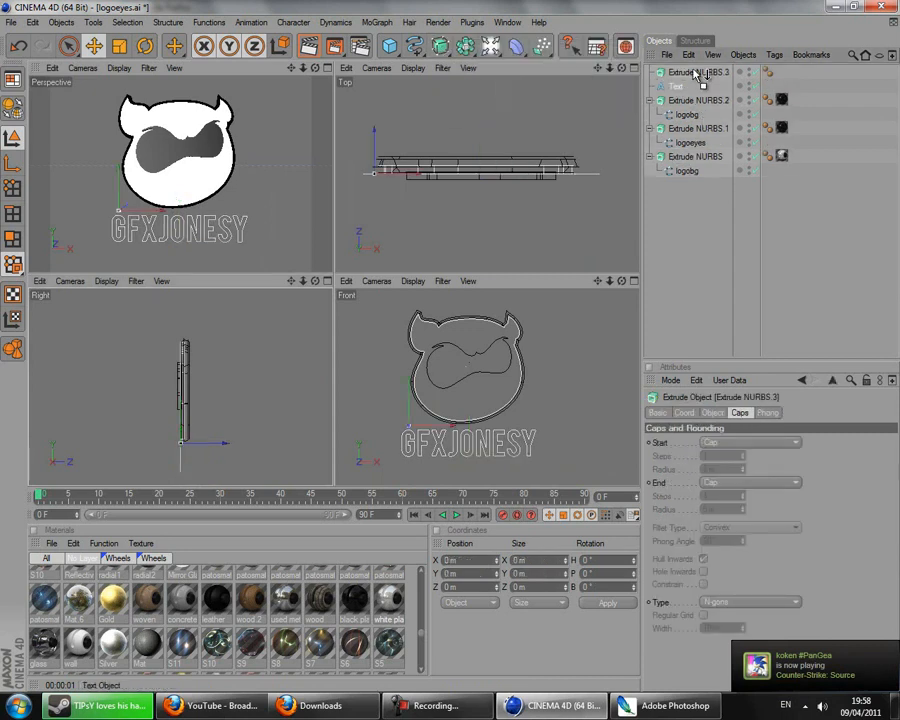
drag(700, 76, 698, 75)
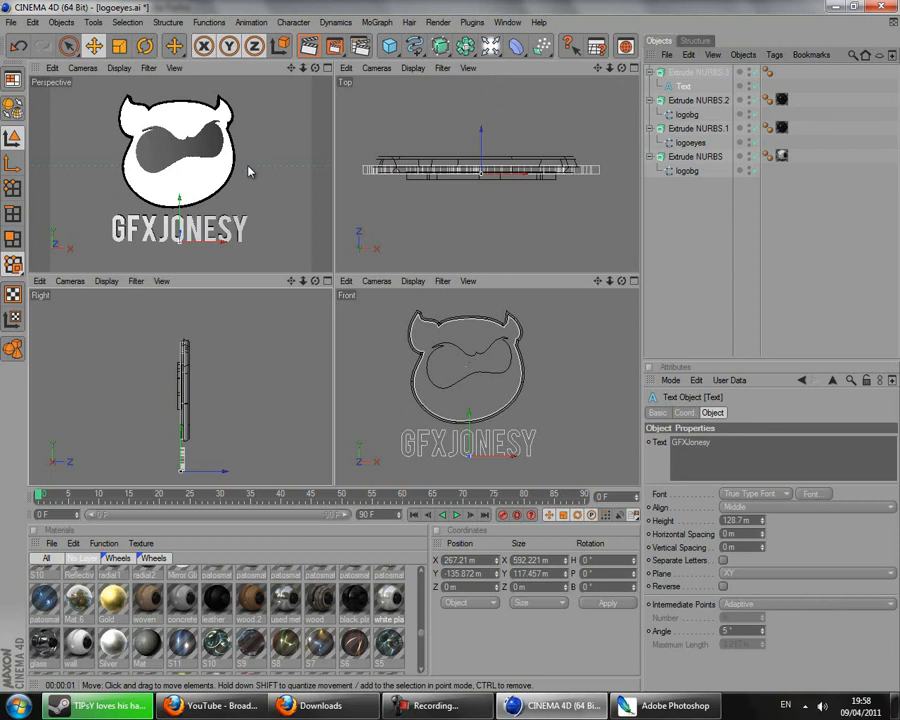
Duplicate the text's Extrude NURBS with its spline and move the copy back to about Z 14 m
click(685, 73)
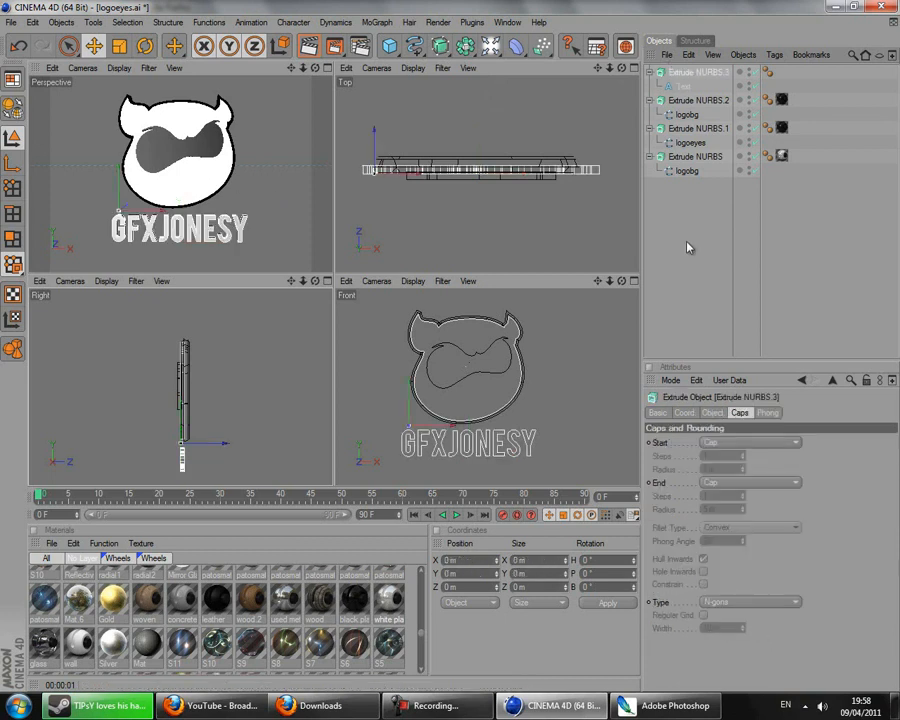
key(ctrl+v)
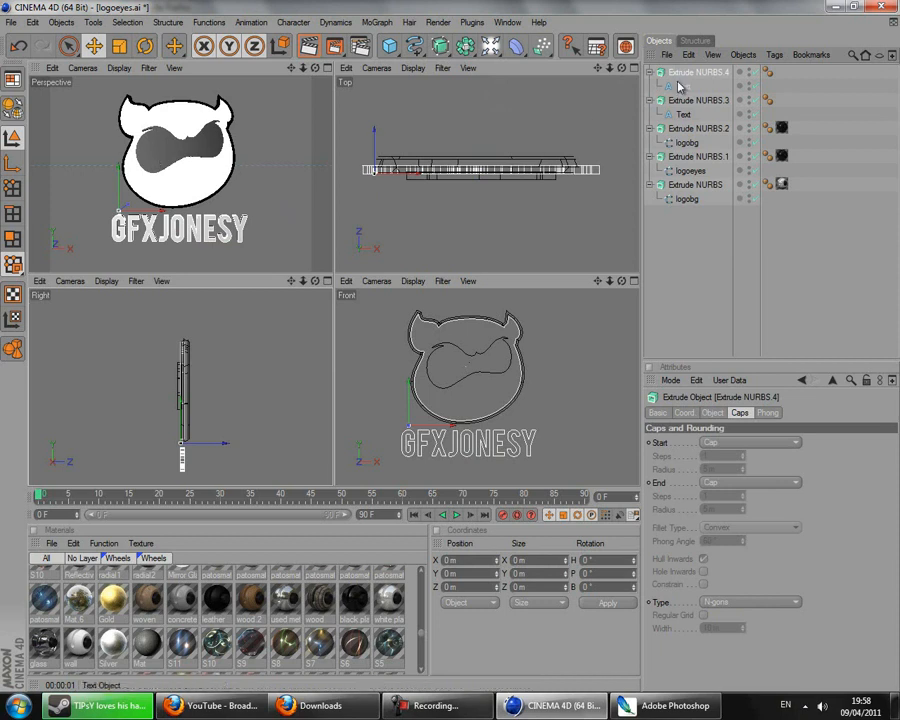
drag(377, 144, 450, 276)
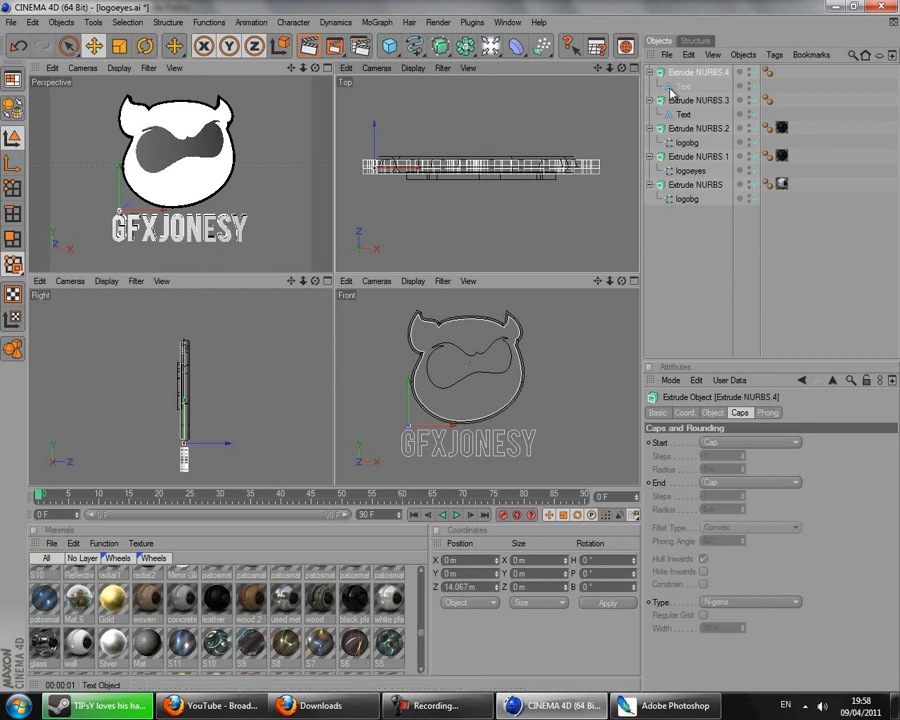
Give the rear text copy's extrusion a Fillet Cap start with a 3 m radius
click(750, 442)
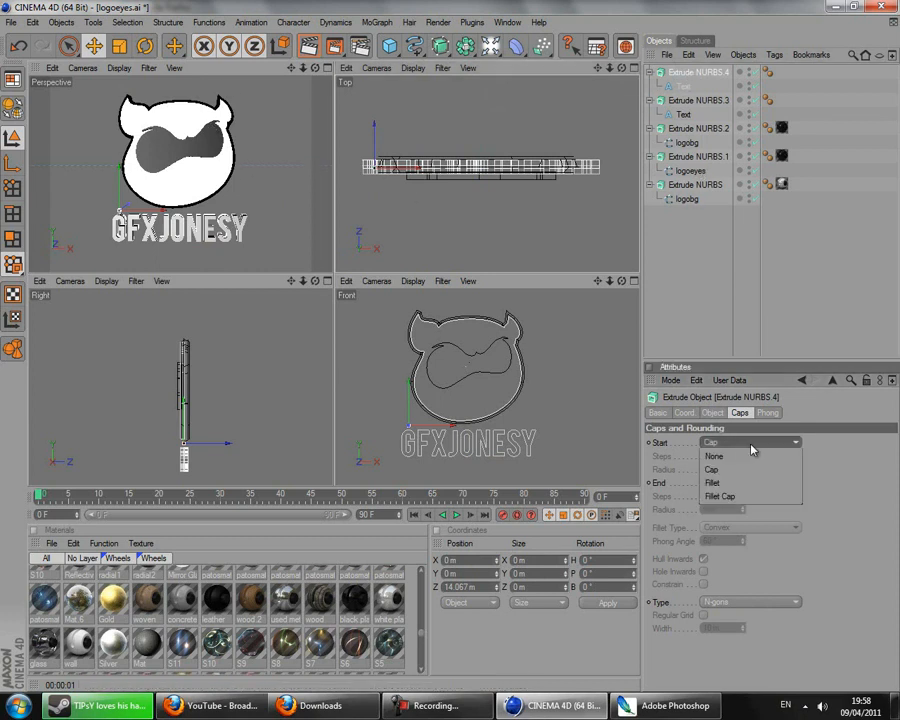
click(727, 497)
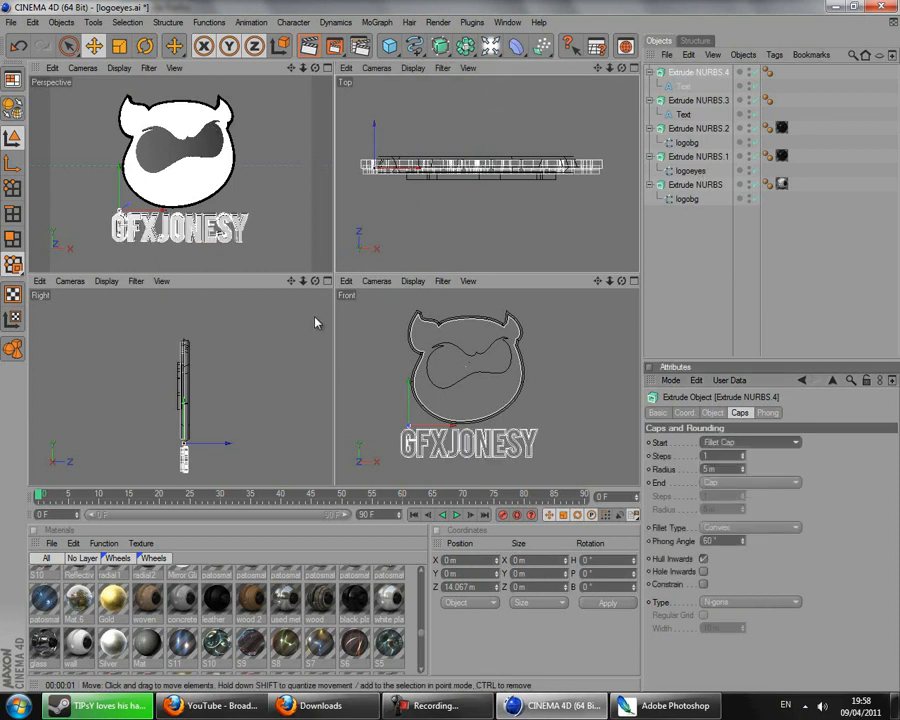
click(744, 471)
click(744, 471)
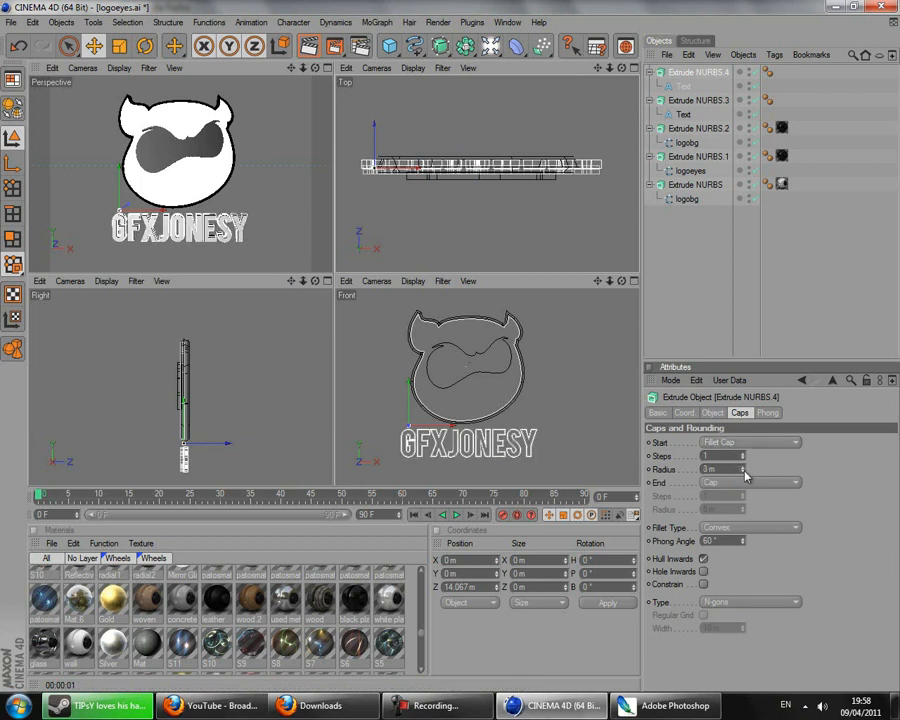
Set the rear text extrusion's Z movement to 75 m and render the perspective view
click(712, 412)
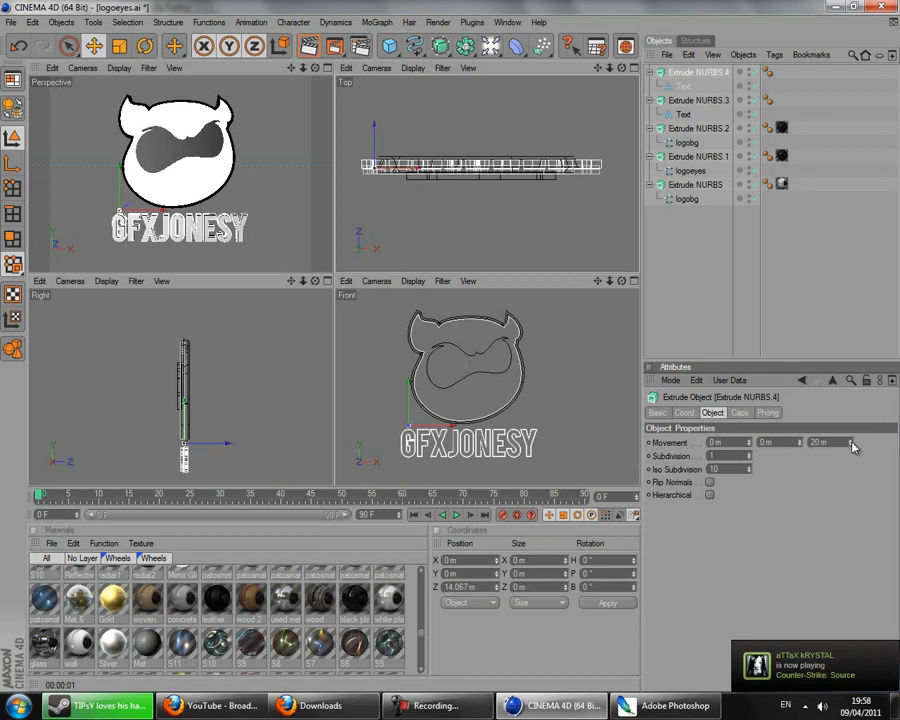
mouse_move(853, 446)
mouse_down()
mouse_move(858, 487)
mouse_move(852, 446)
mouse_up()
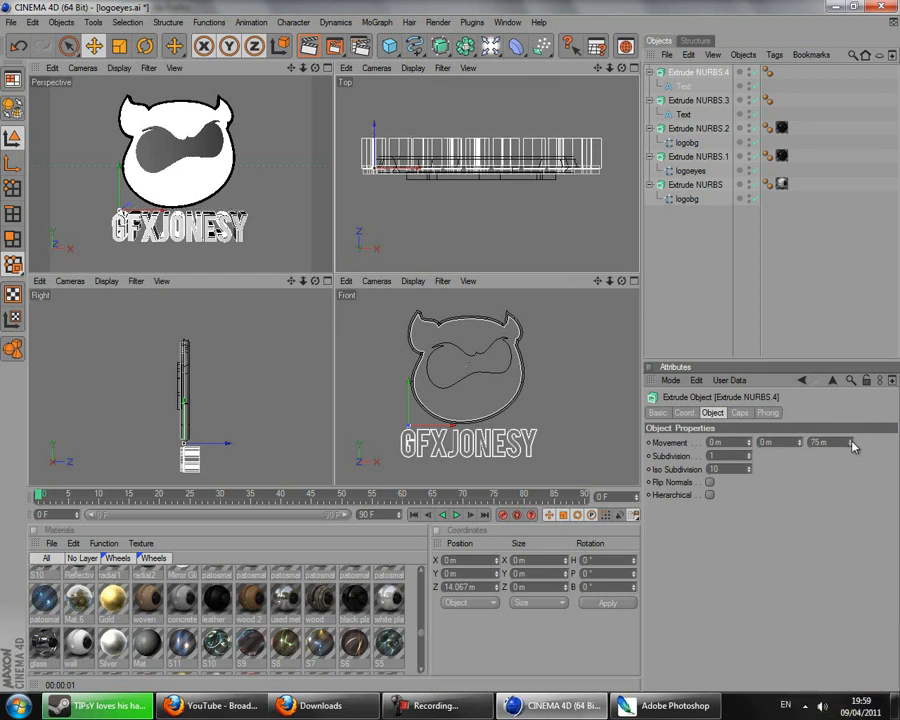
right_click(320, 164)
click(305, 76)
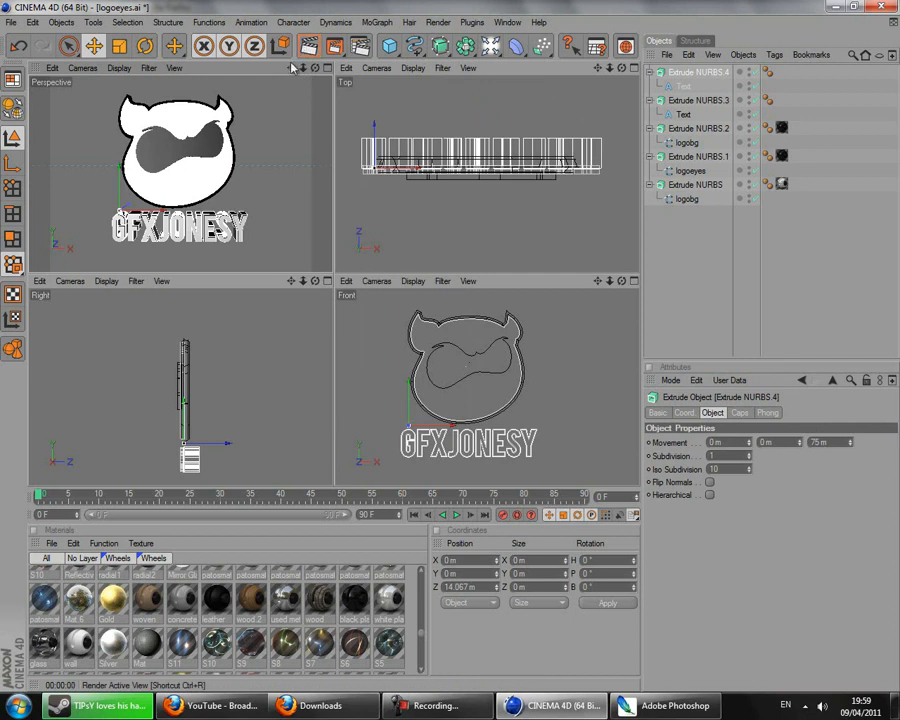
click(309, 47)
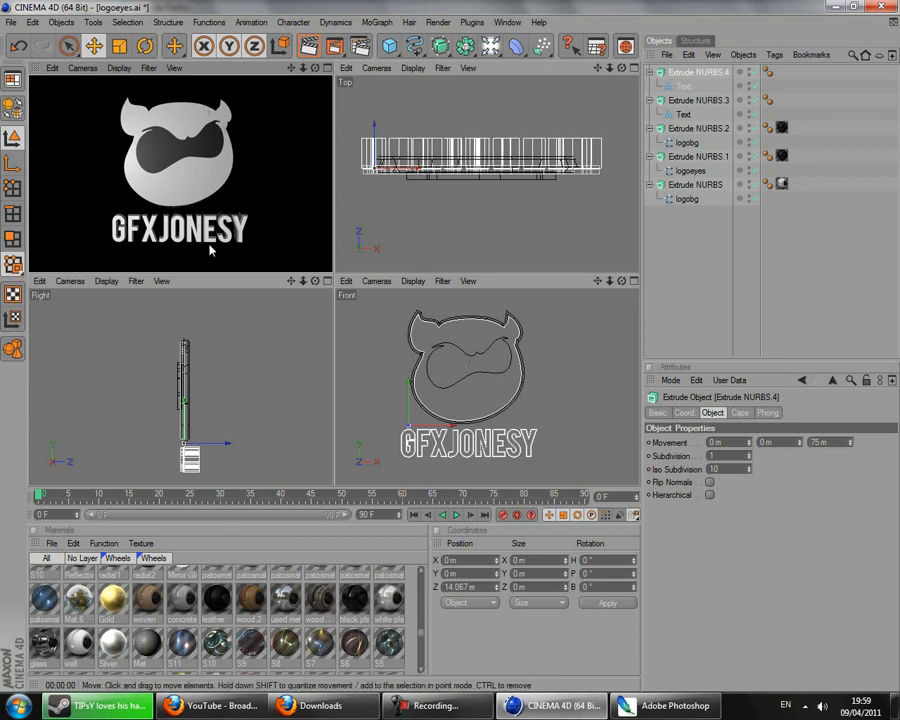
Group the two text Extrude NURBS objects under one null and name it Text
shift+click(698, 104)
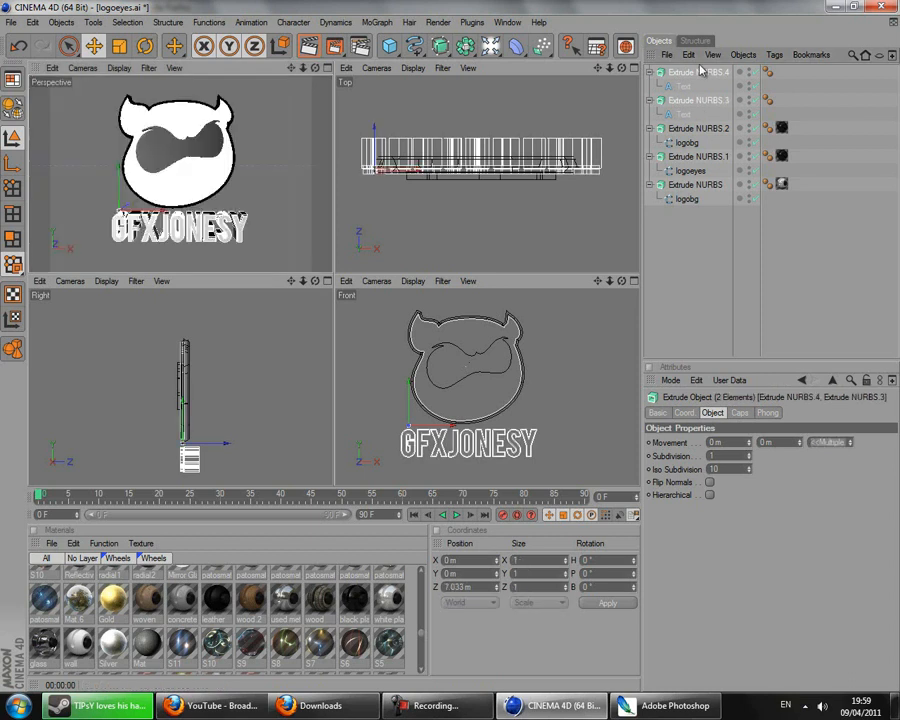
right_click(698, 74)
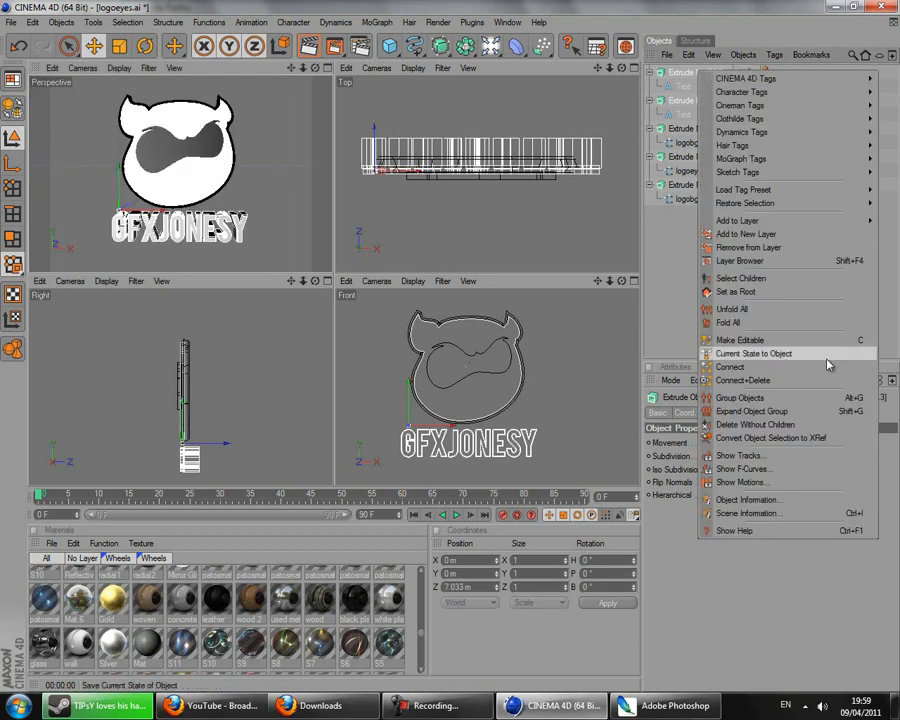
click(760, 403)
click(651, 73)
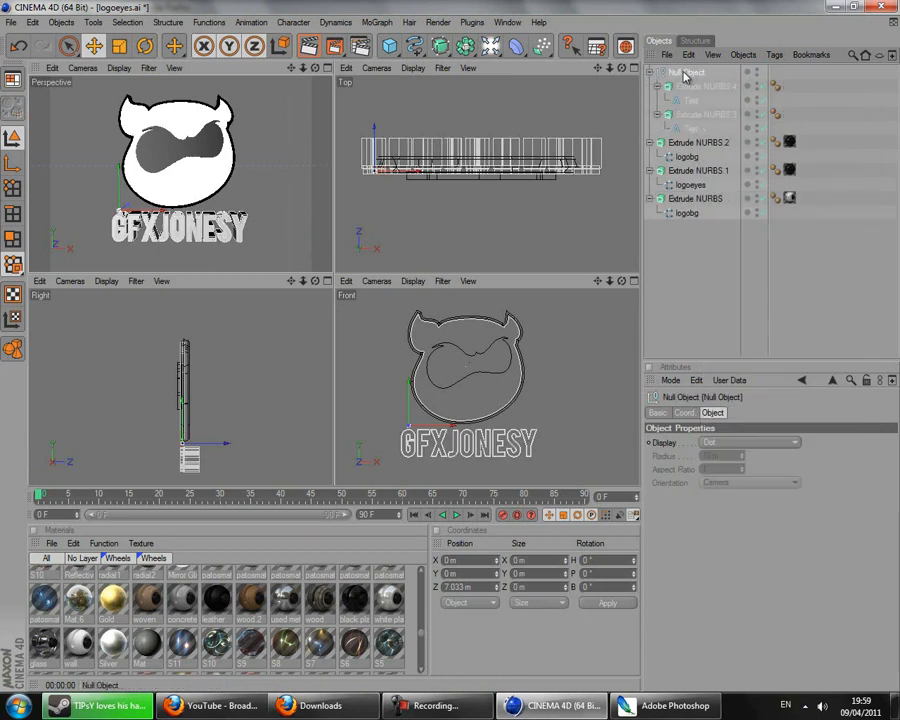
double_click(686, 75)
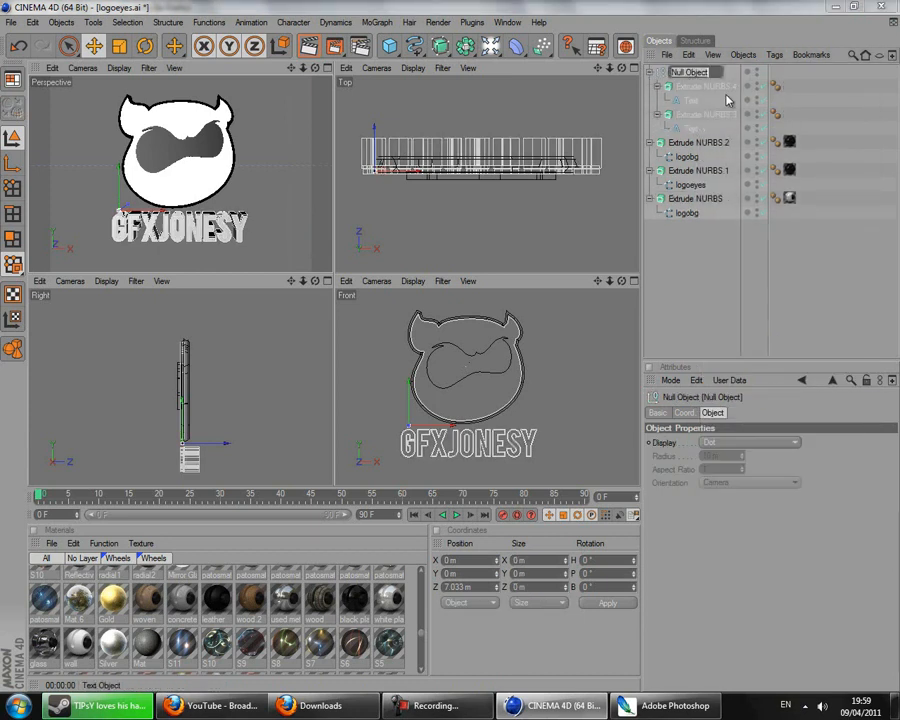
text(Text)
key(Return)
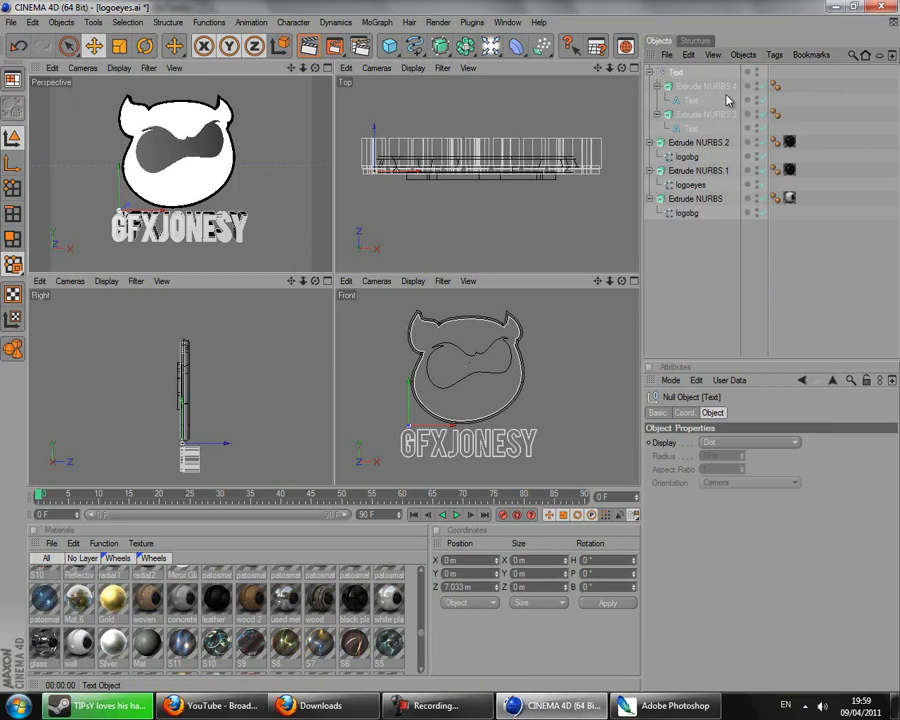
Group the three head and eye-mask Extrude NURBS objects under one null and name it Logo
click(690, 142)
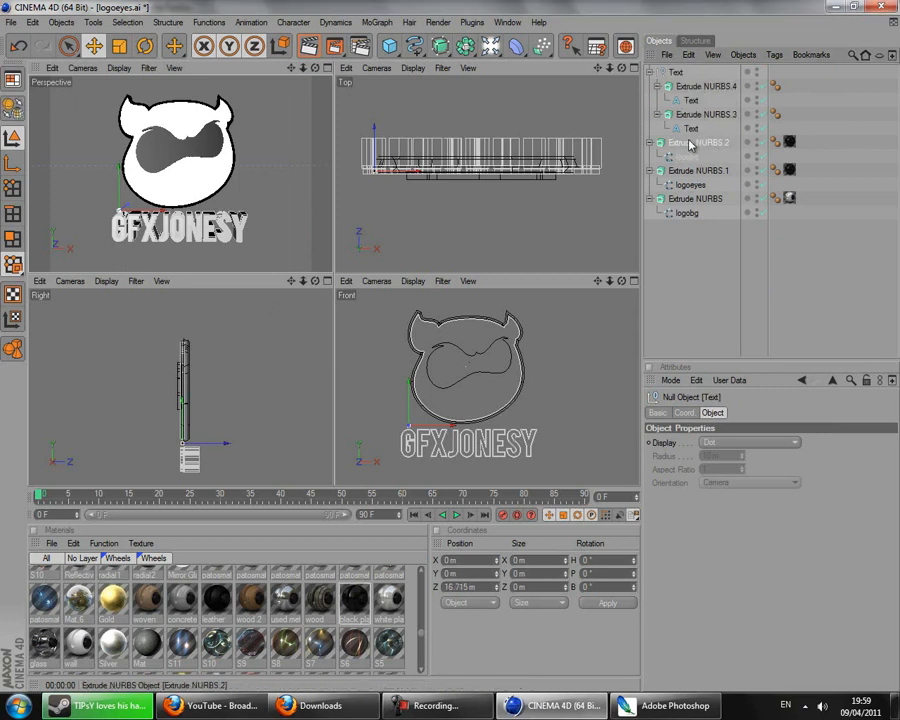
shift+click(686, 205)
right_click(686, 205)
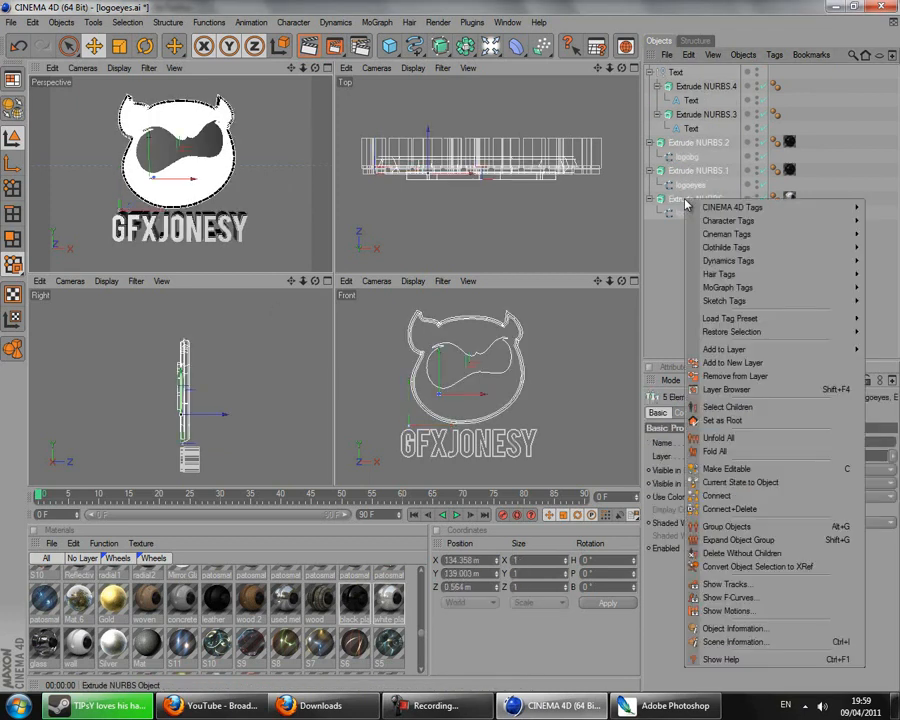
click(752, 527)
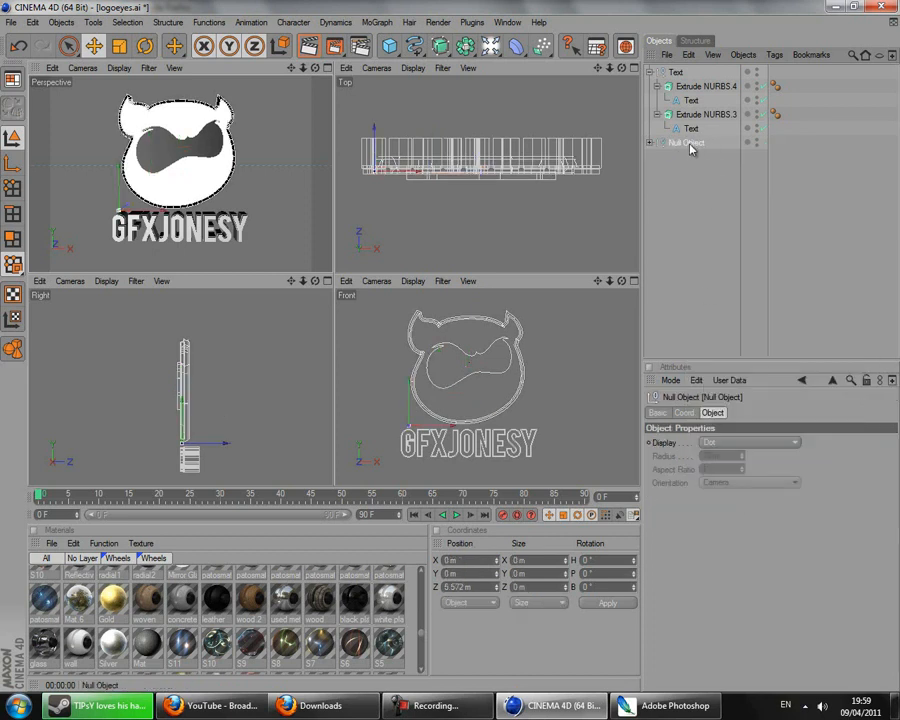
double_click(689, 143)
text(Logo)
key(Return)
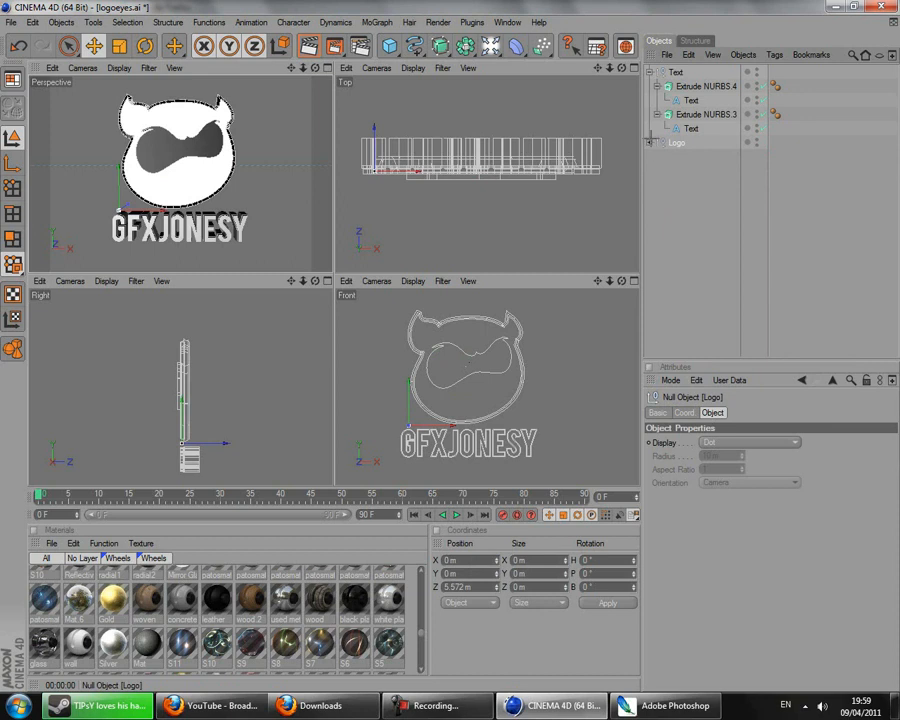
click(650, 144)
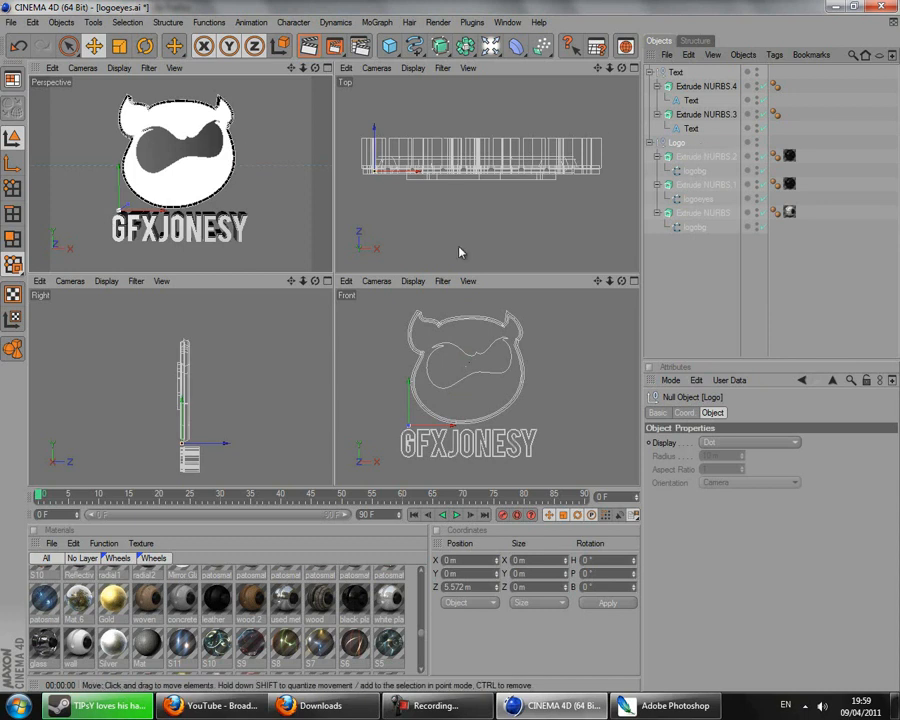
Move only the Logo group's axis to the centre of the head, about X 249 m, Y 244 m
drag(118, 175, 118, 80)
drag(342, 260, 335, 277)
mouse_move(446, 370)
mouse_down()
mouse_move(465, 345)
mouse_move(462, 364)
mouse_up()
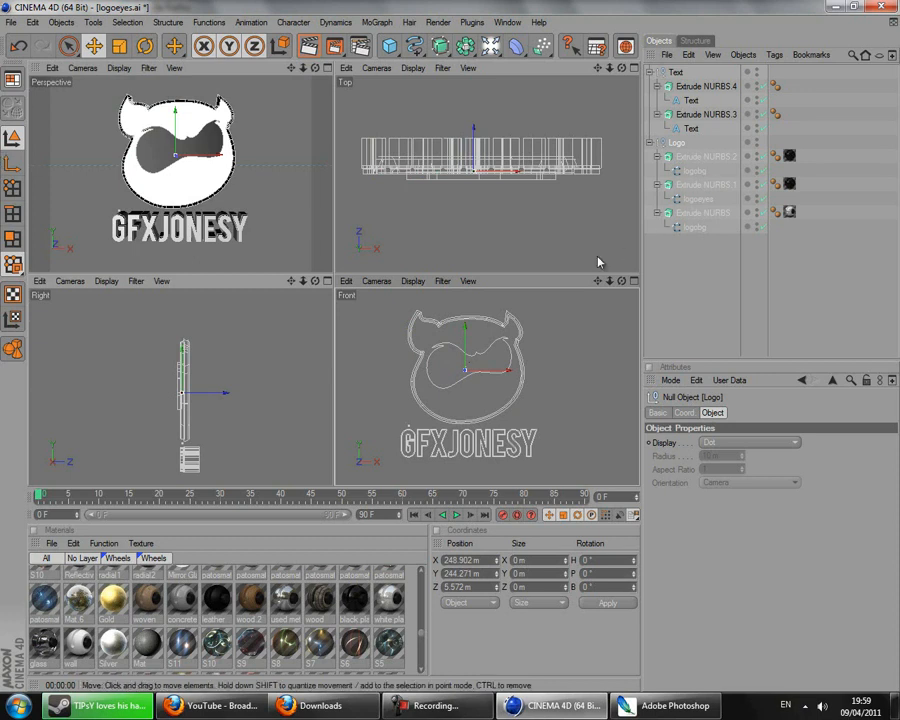
Move only the Text group's axis to the middle of the lettering, about X 258 m, Y -93 m
click(678, 74)
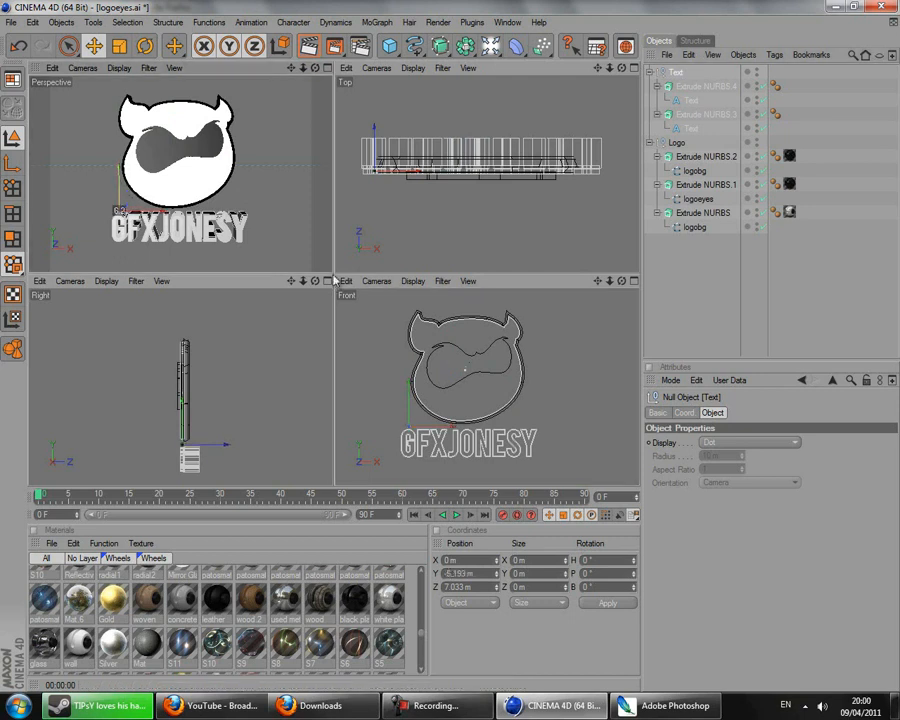
drag(119, 187, 119, 192)
drag(162, 230, 220, 230)
drag(338, 271, 339, 272)
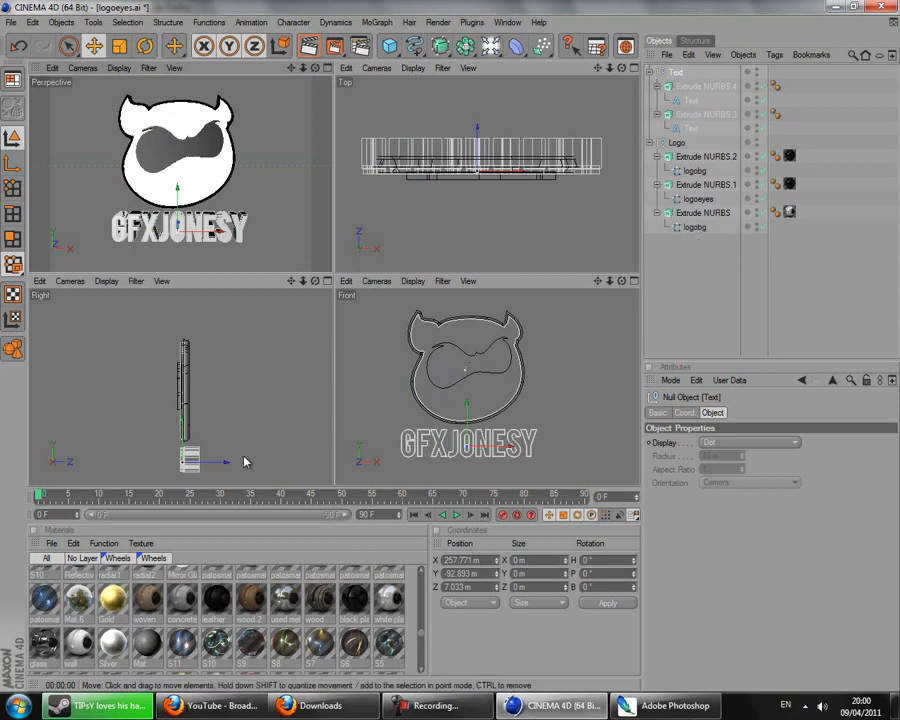
Apply the Mat.6 material to the front text extrusion and test-render the perspective view
click(77, 592)
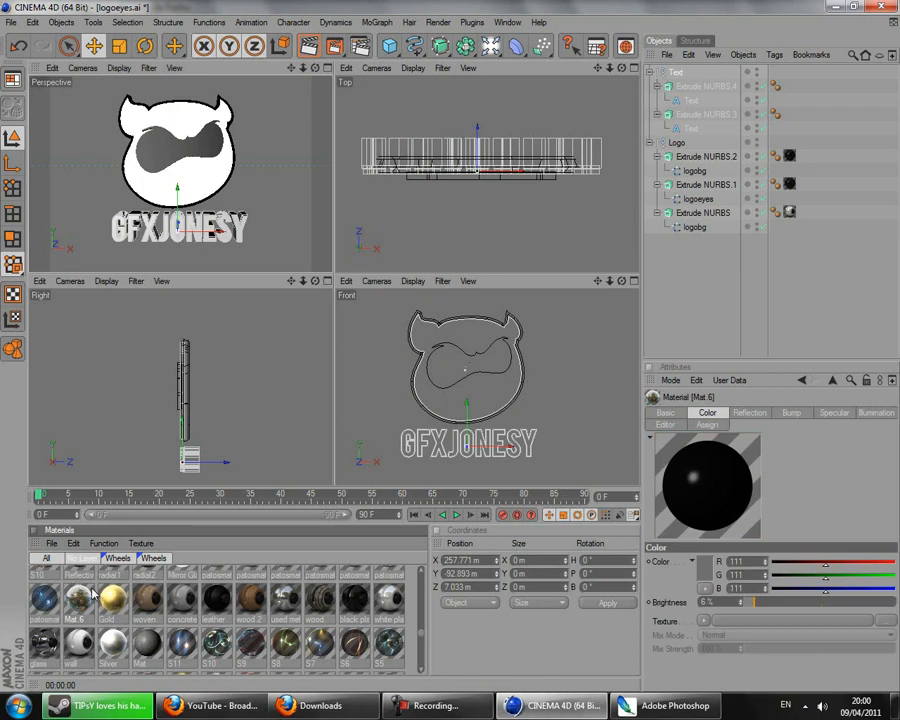
drag(87, 599, 238, 238)
click(308, 47)
click(287, 187)
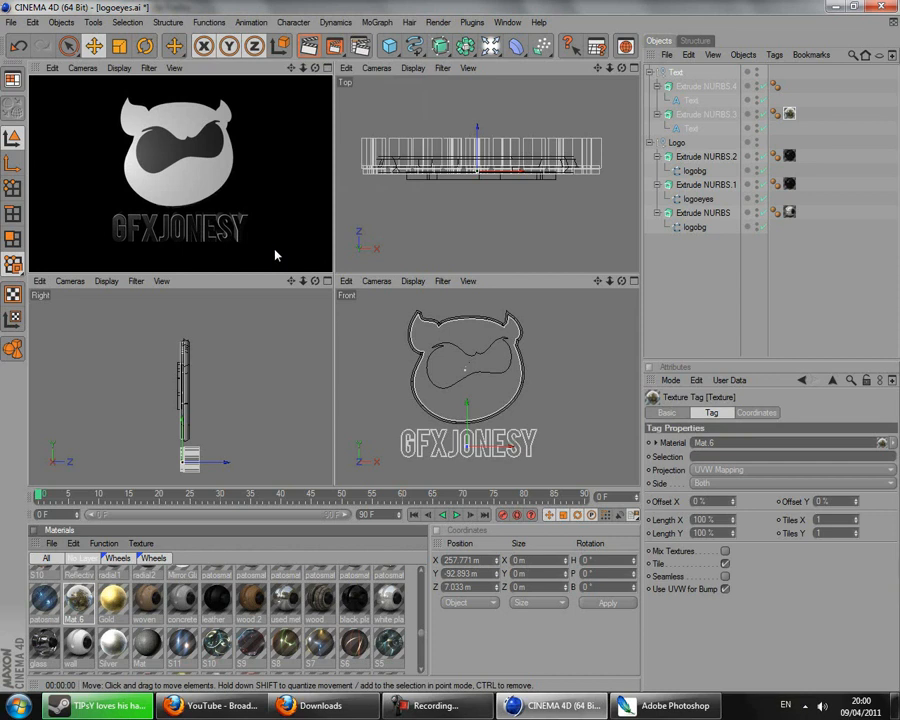
click(308, 52)
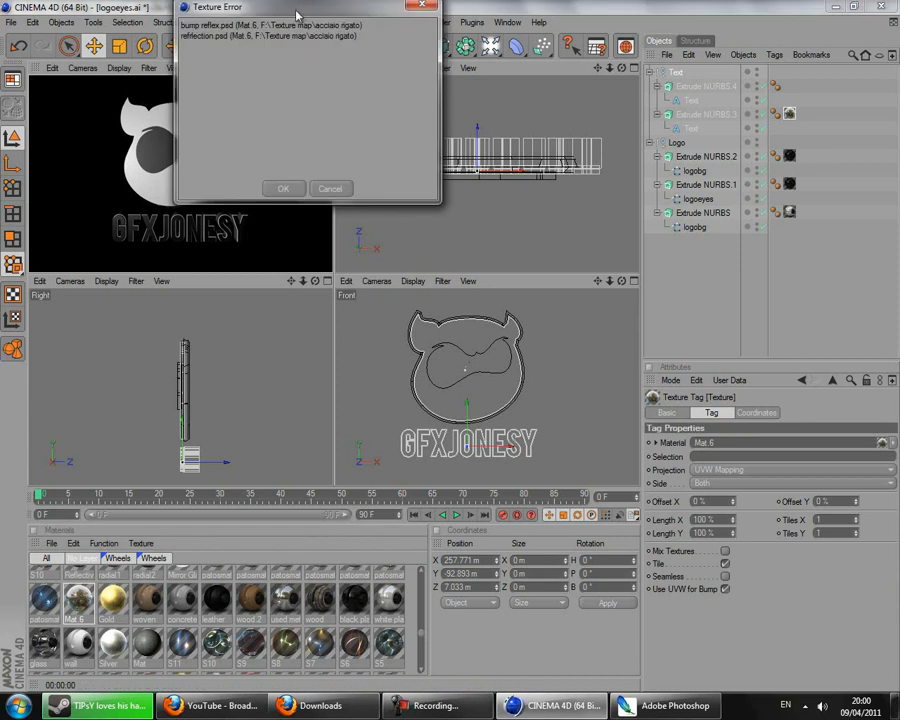
drag(296, 16, 328, 70)
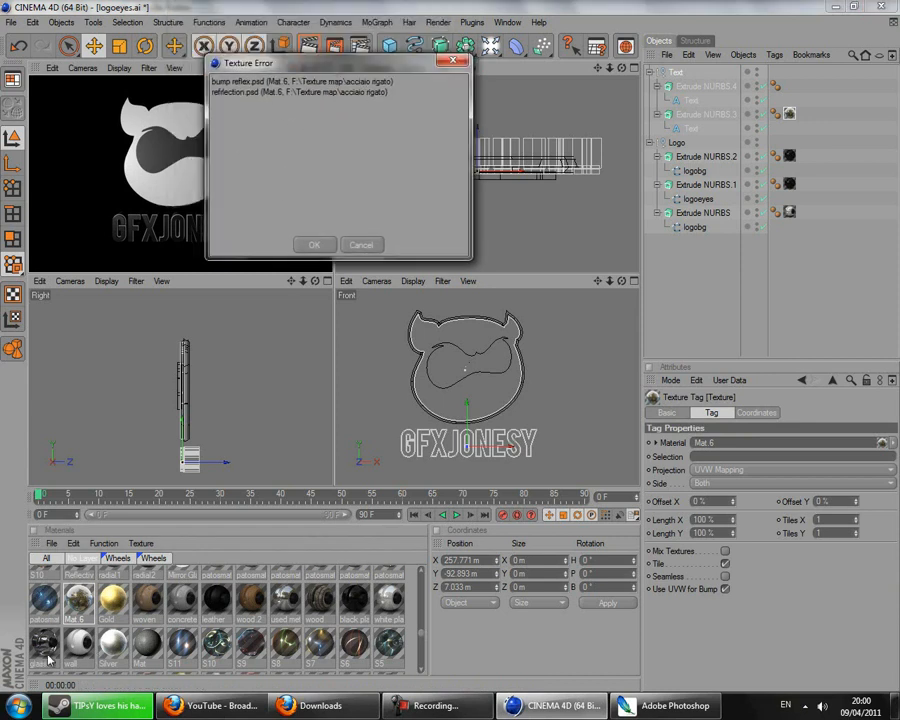
click(375, 245)
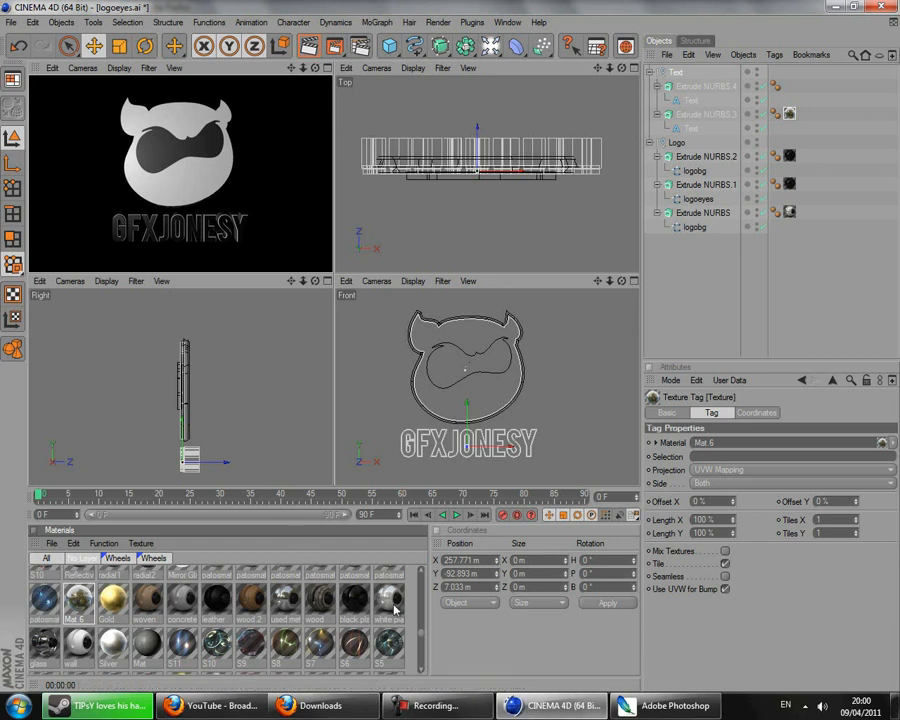
Apply the metal alu1 material to the rear text extrusion and test-render the perspective view
scroll(398, 607, down, 2)
drag(352, 598, 690, 87)
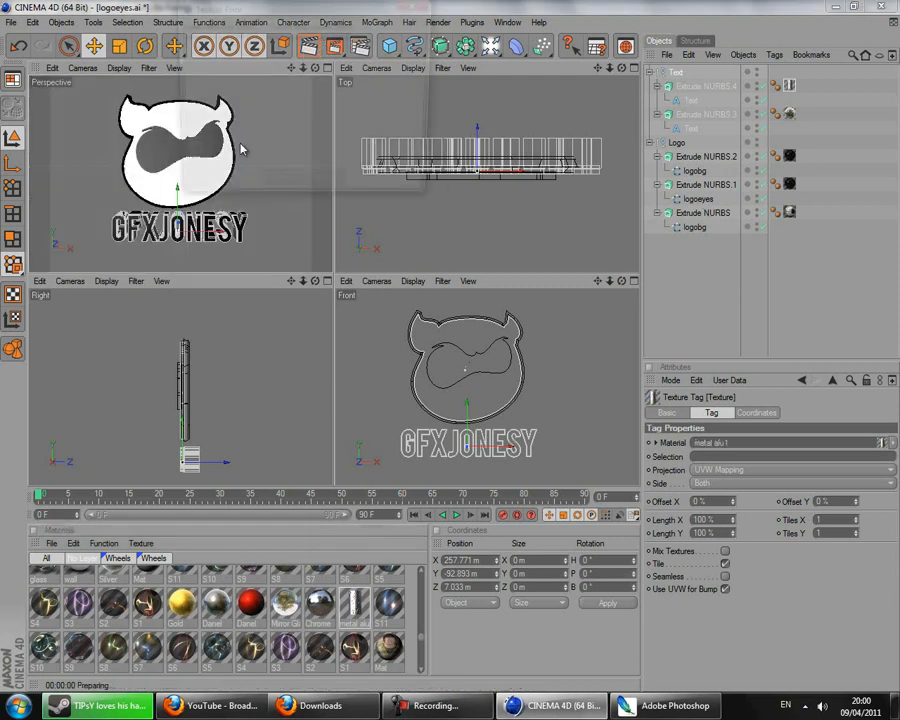
click(282, 189)
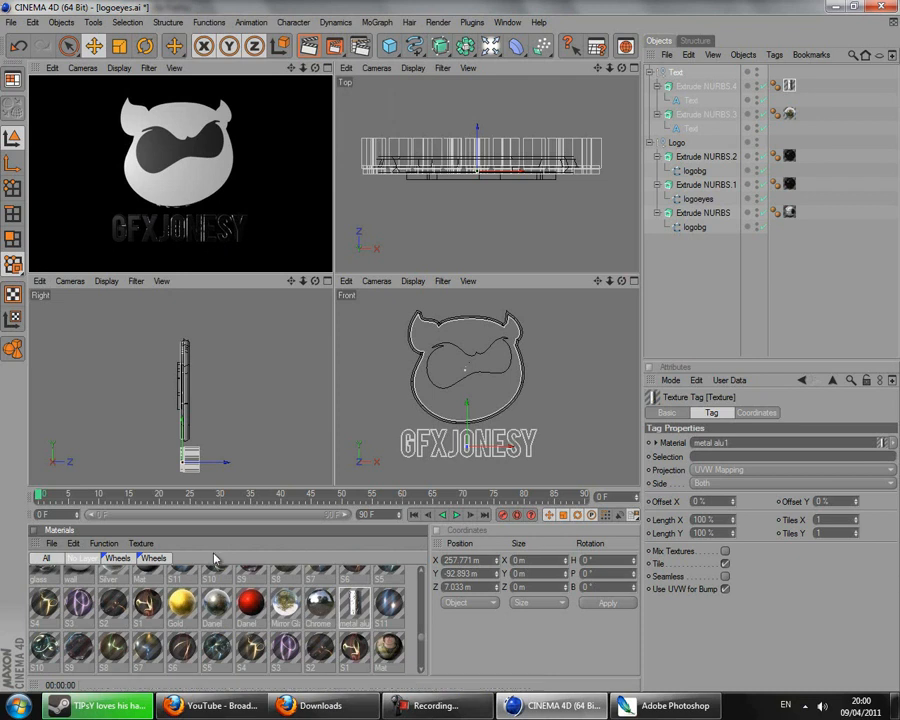
Try the metal alu1 material on the white plastic head extrusion in a test render and remove it again
drag(355, 620, 504, 156)
click(313, 52)
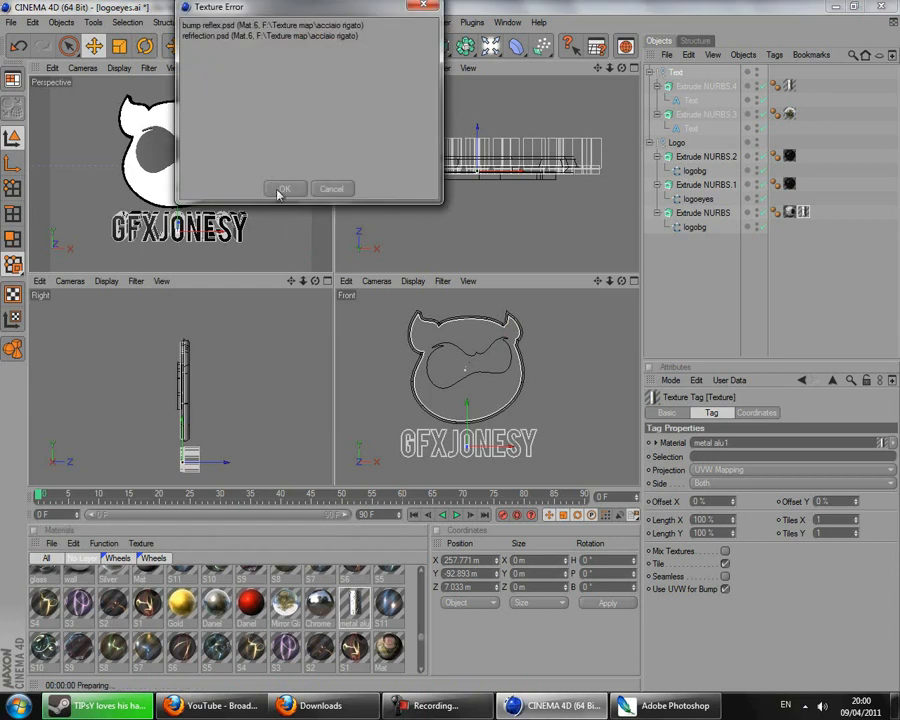
click(283, 189)
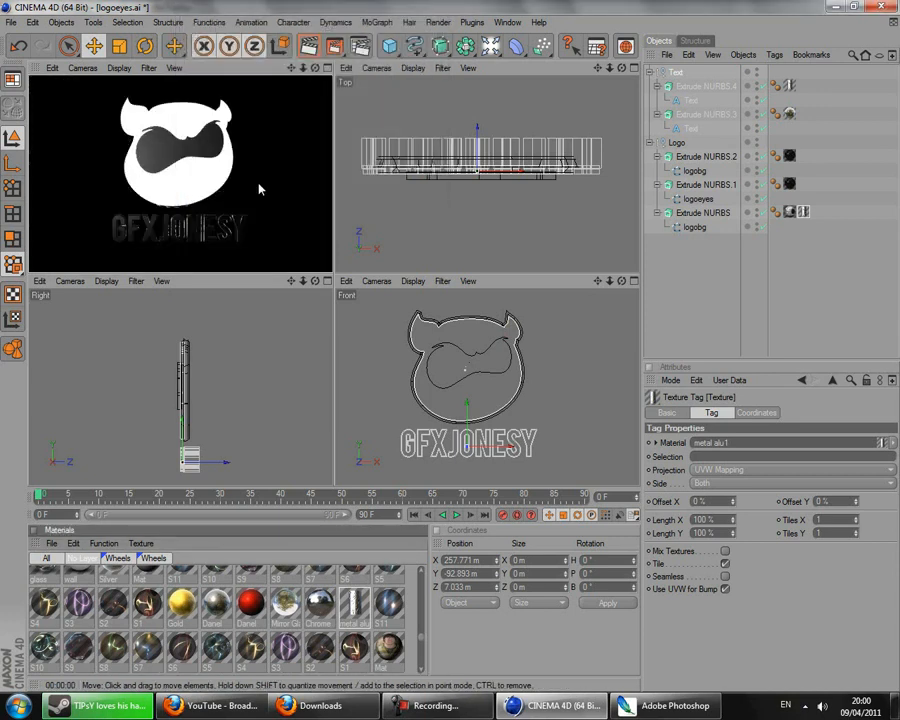
click(804, 213)
key(Delete)
click(790, 213)
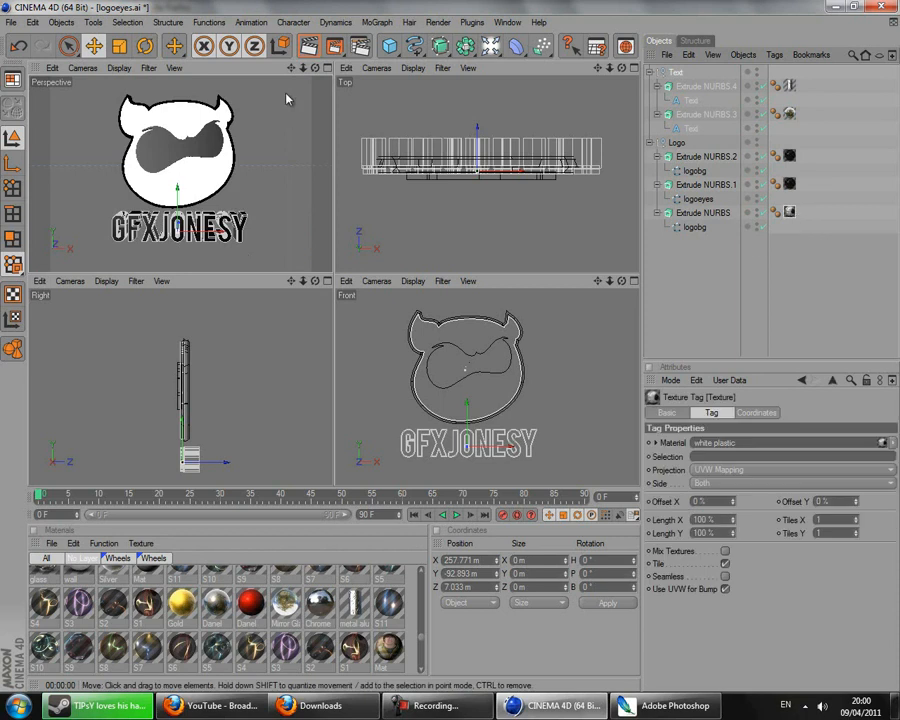
Raise the Logo group about 30.6 m above the text, to about Y 275 m
click(677, 144)
drag(175, 127, 175, 119)
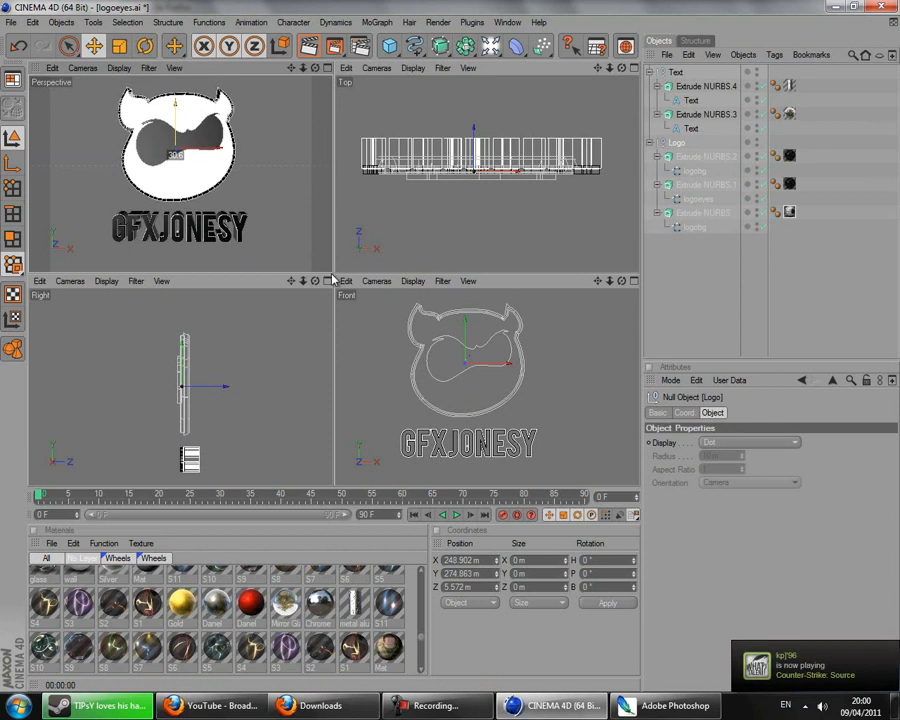
Set the render output size to 1280 x 720 pixels
click(360, 46)
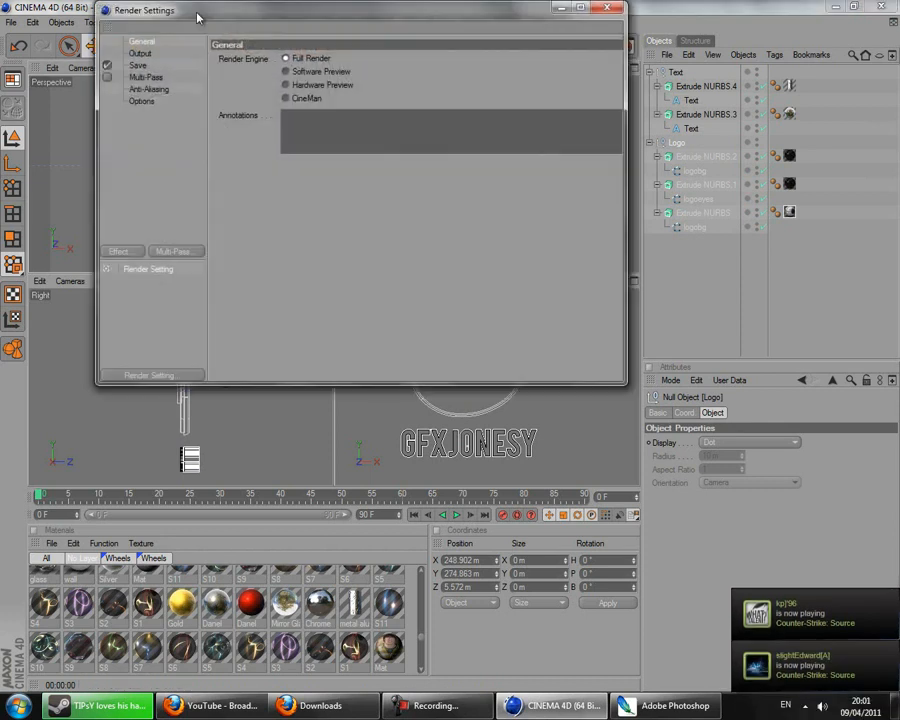
drag(197, 17, 418, 174)
click(358, 209)
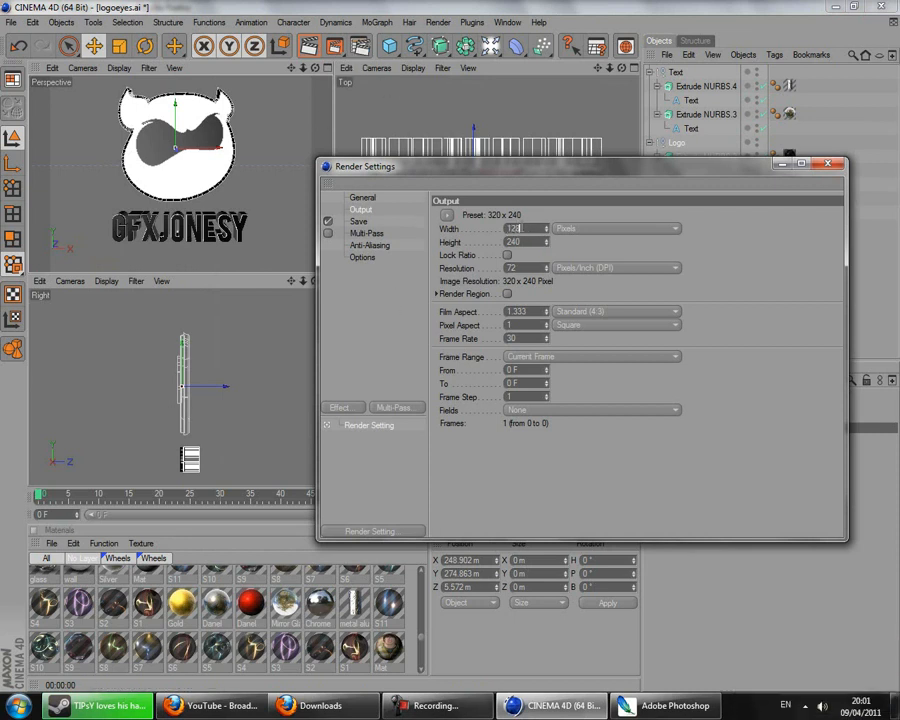
key(Tab)
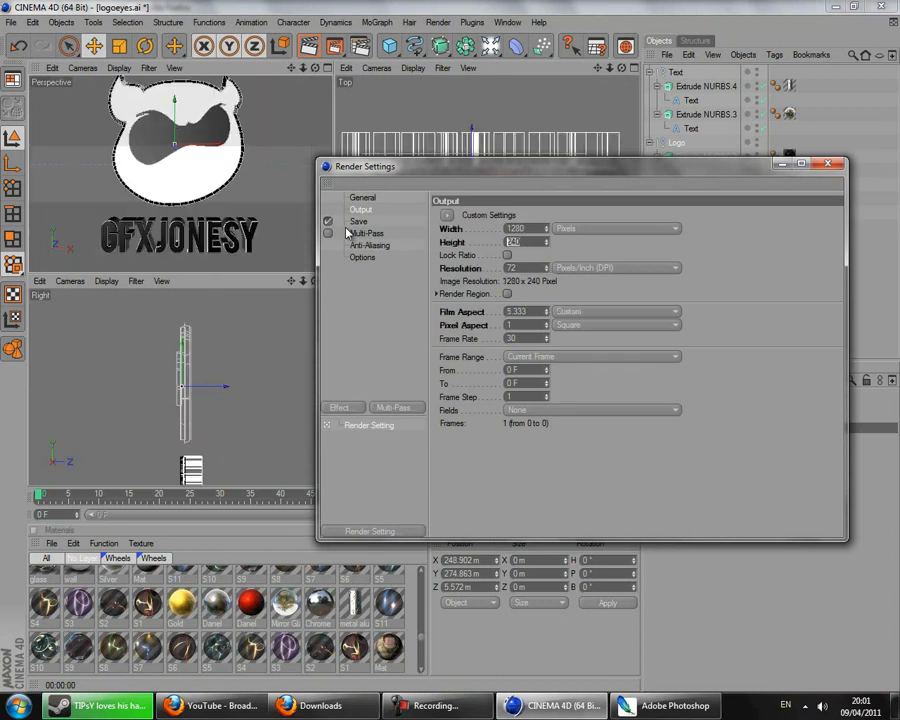
key(Return)
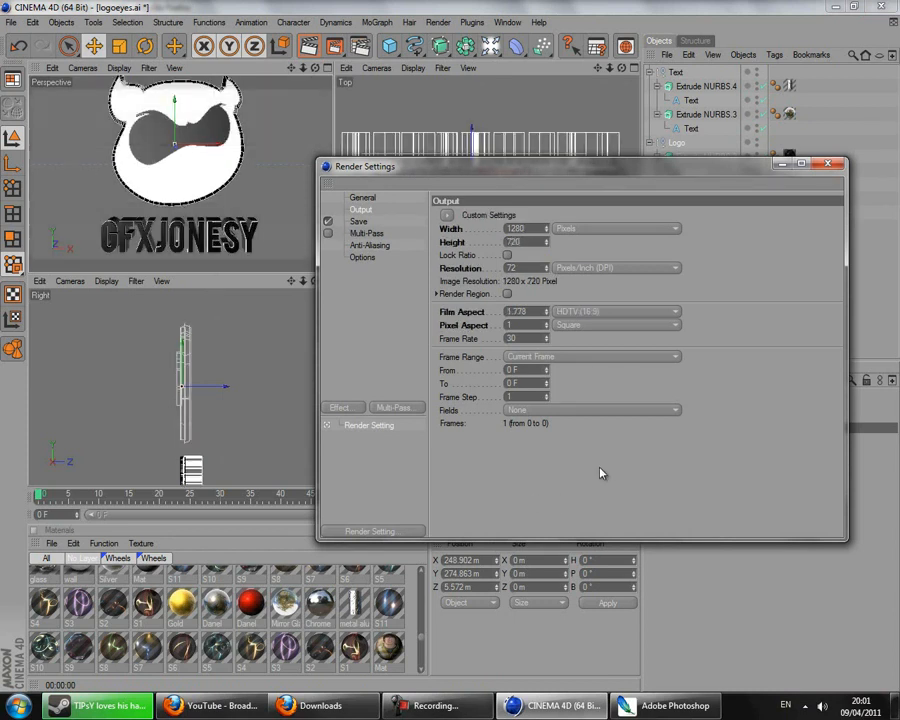
Set the render frame range to All Frames, with ray depth 6, reflection depth 2 and shadow depth 6
click(558, 357)
click(575, 397)
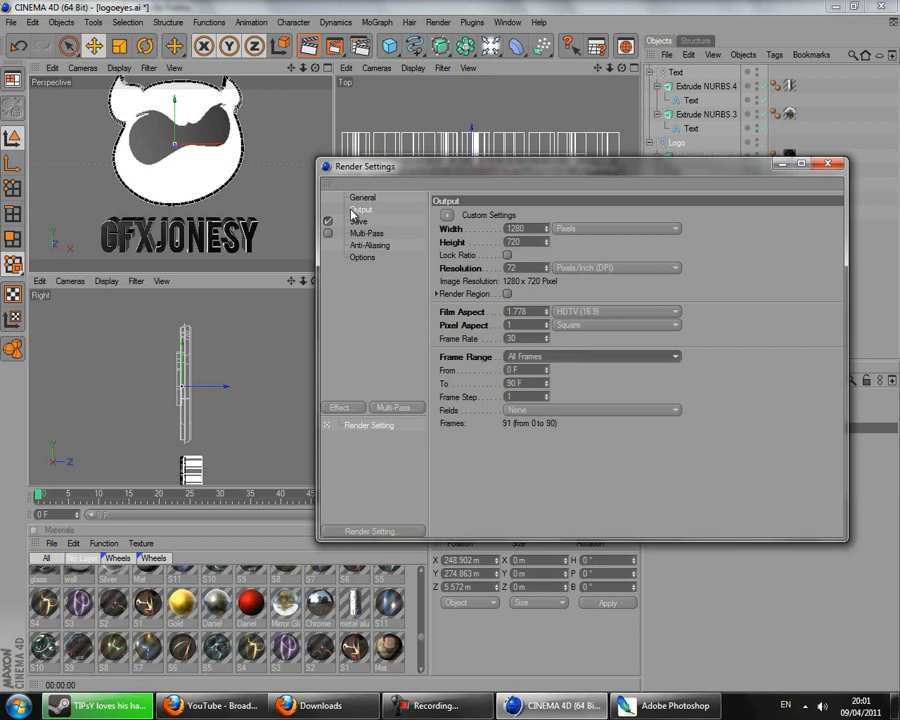
click(362, 257)
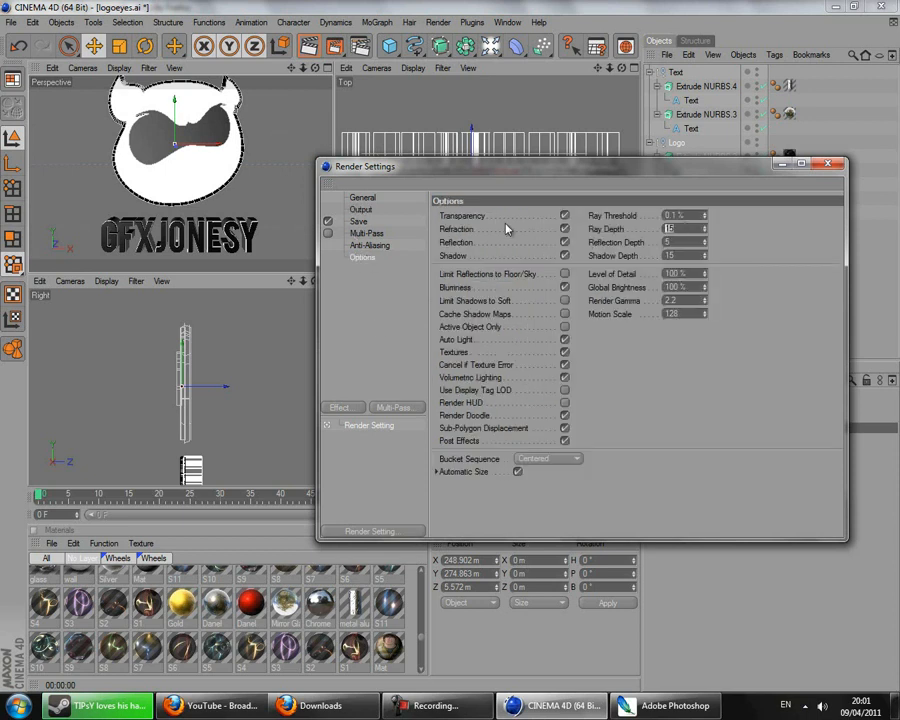
drag(679, 241, 580, 261)
text(2)
click(682, 255)
text(6)
key(Return)
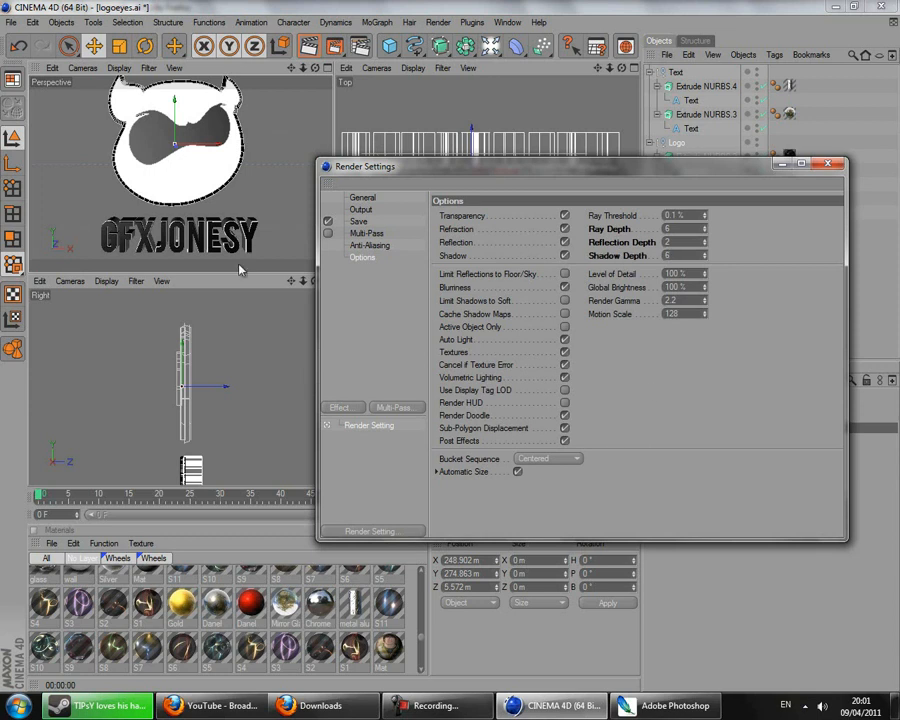
click(369, 246)
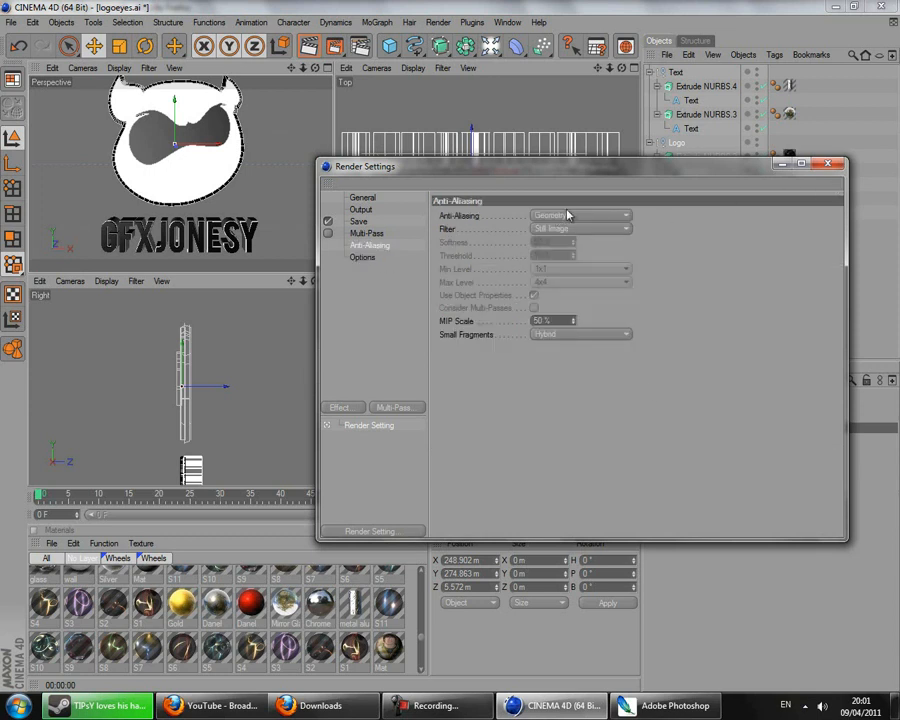
click(828, 165)
Test-render the logo and text in the perspective view
drag(303, 69, 322, 281)
click(309, 47)
click(287, 182)
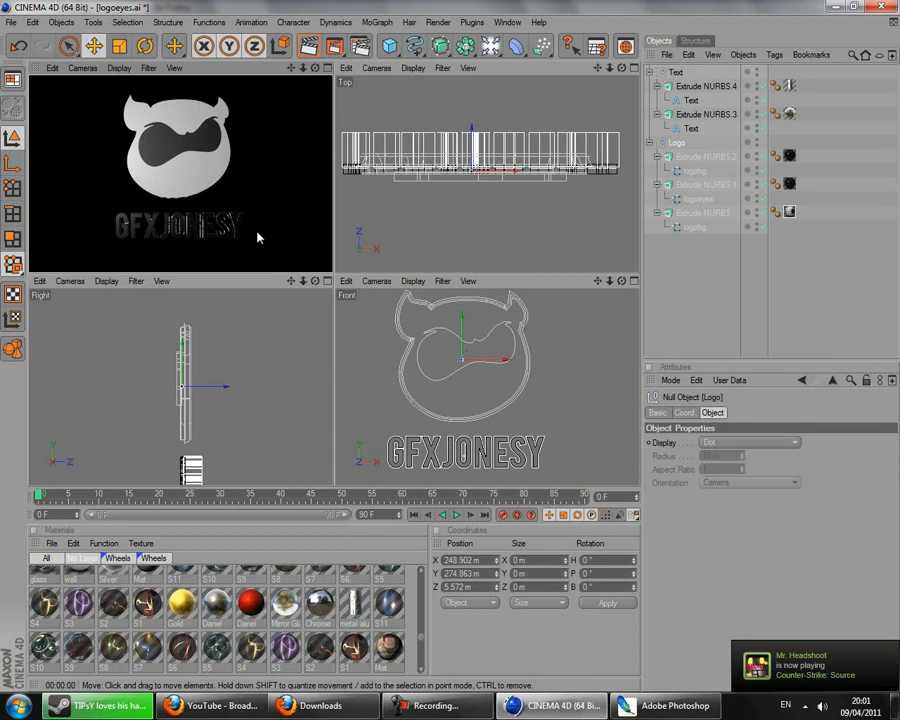
Save the scene on the Desktop as logoeyes.c4d
click(11, 22)
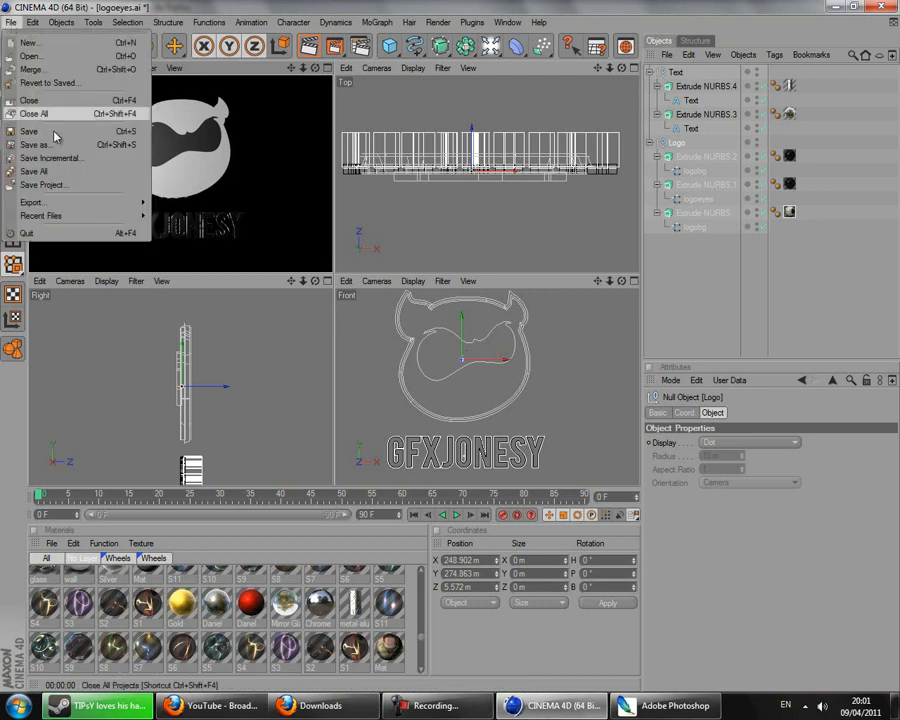
click(40, 144)
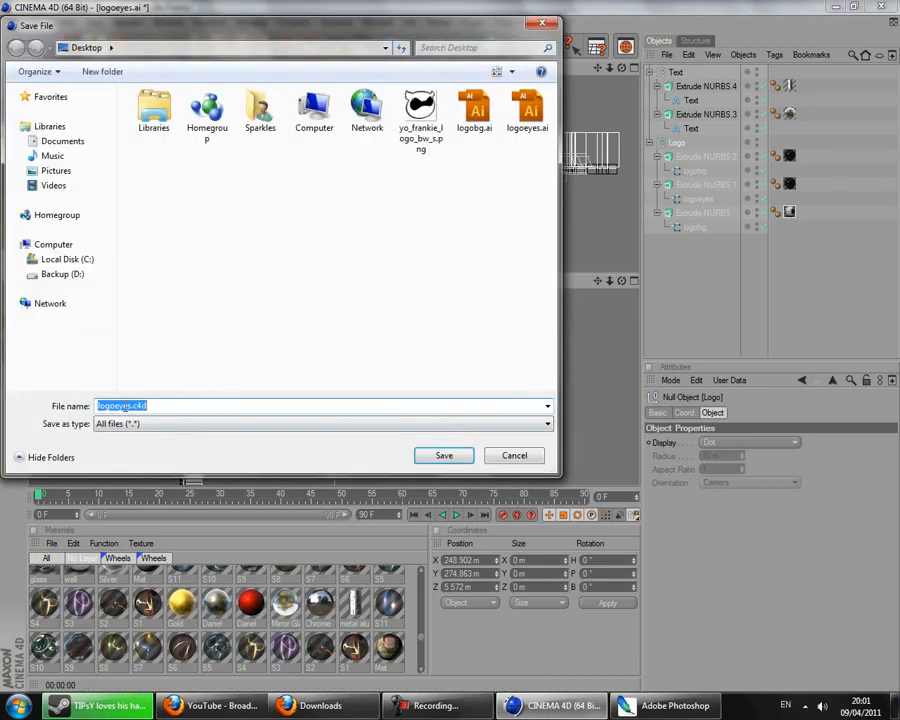
click(436, 455)
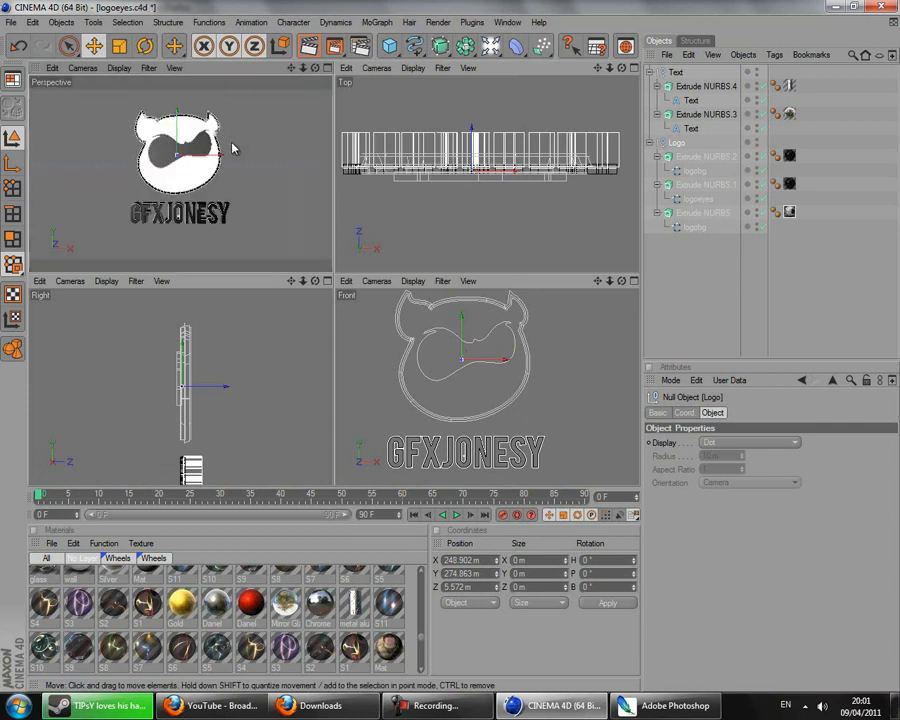
Frame the logo and text in the perspective view, add a Camera and look through it in that view
drag(291, 68, 333, 278)
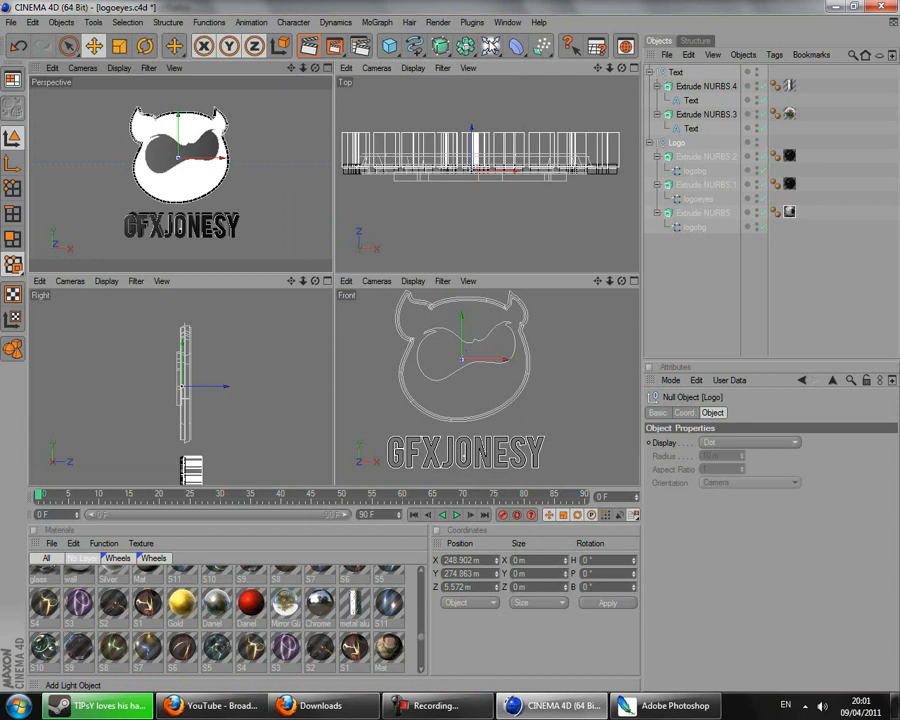
click(490, 46)
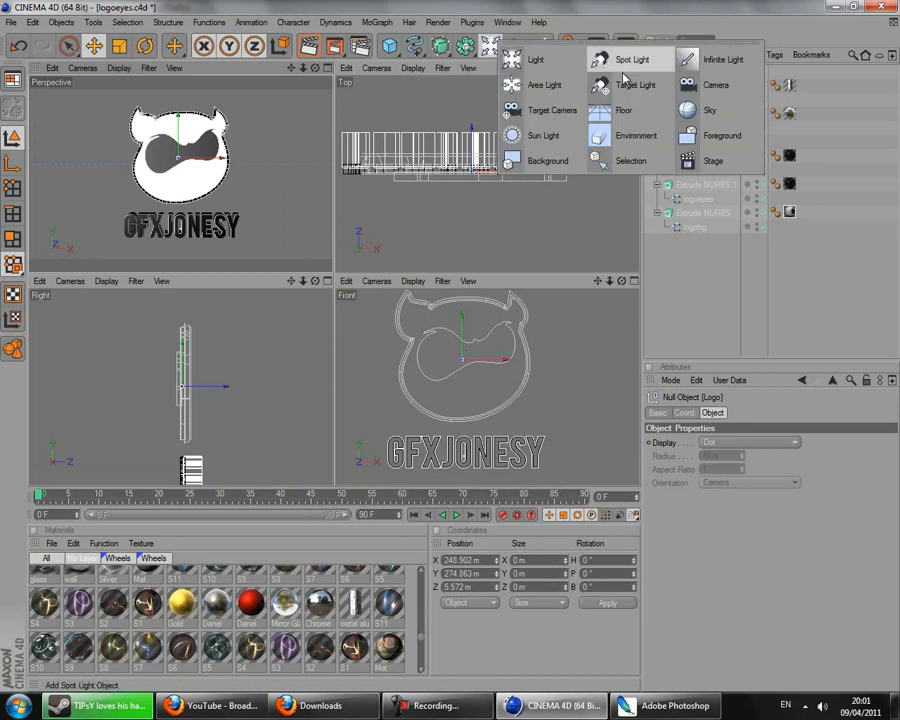
click(716, 85)
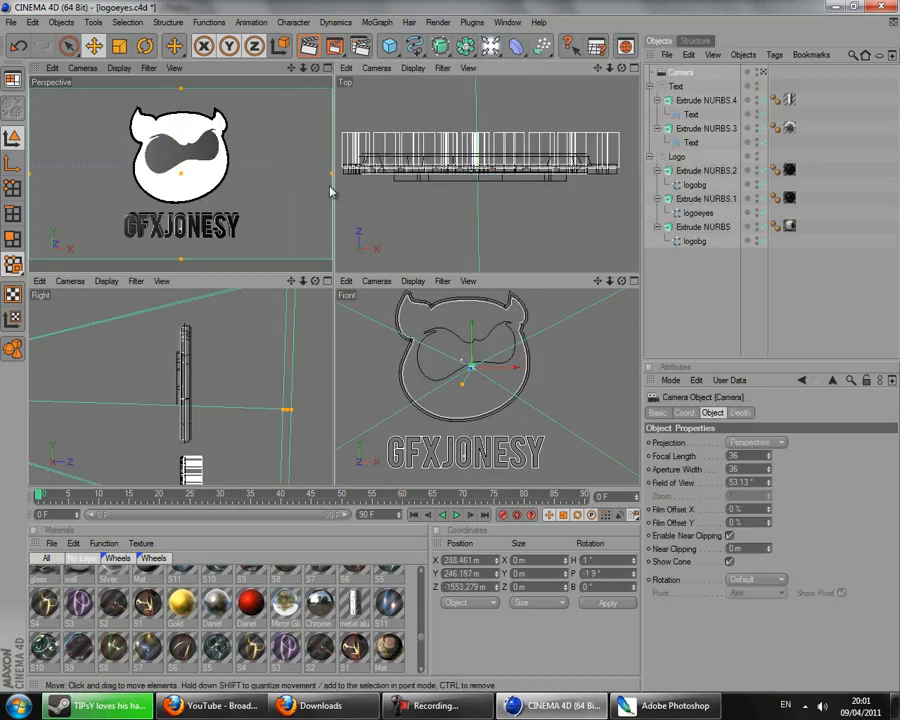
click(82, 68)
mouse_move(128, 88)
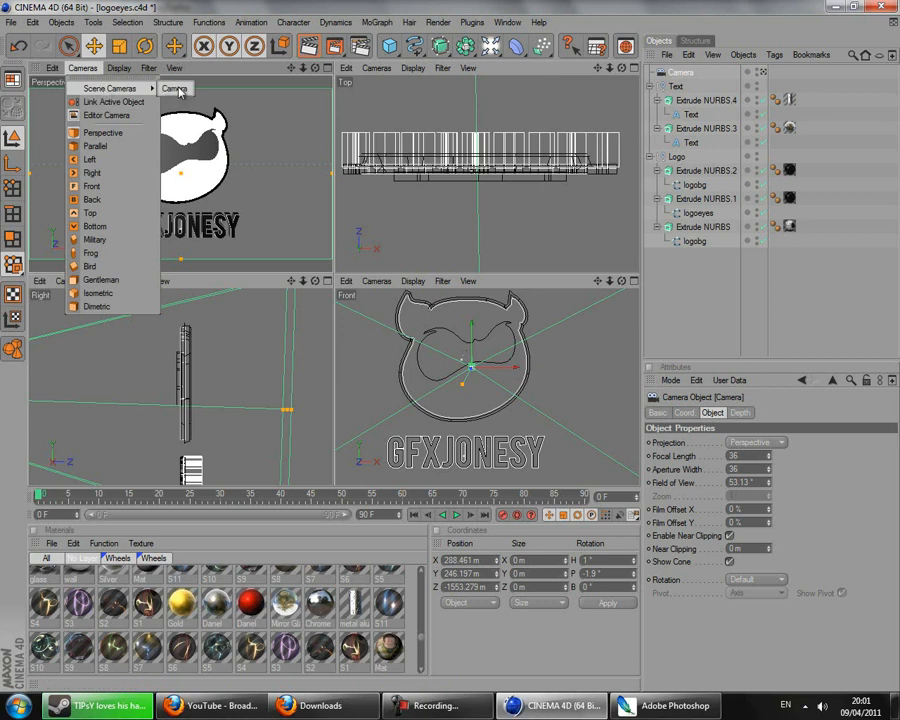
click(175, 89)
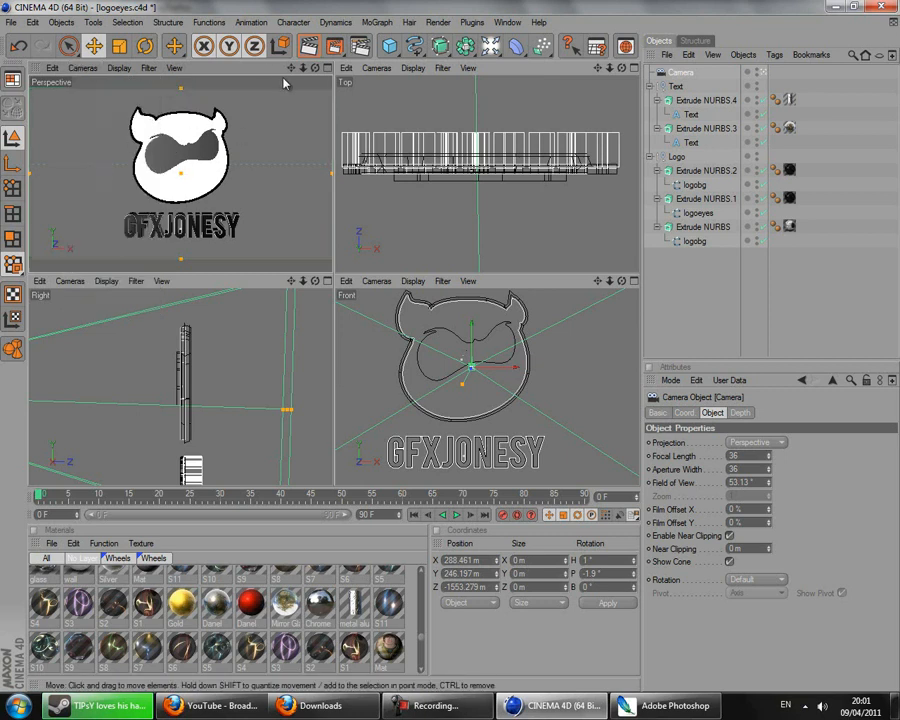
Keyframe the Text group's present position at frame 50 and a start position below the view at frame 0, about Y -693 m
drag(37, 497, 342, 498)
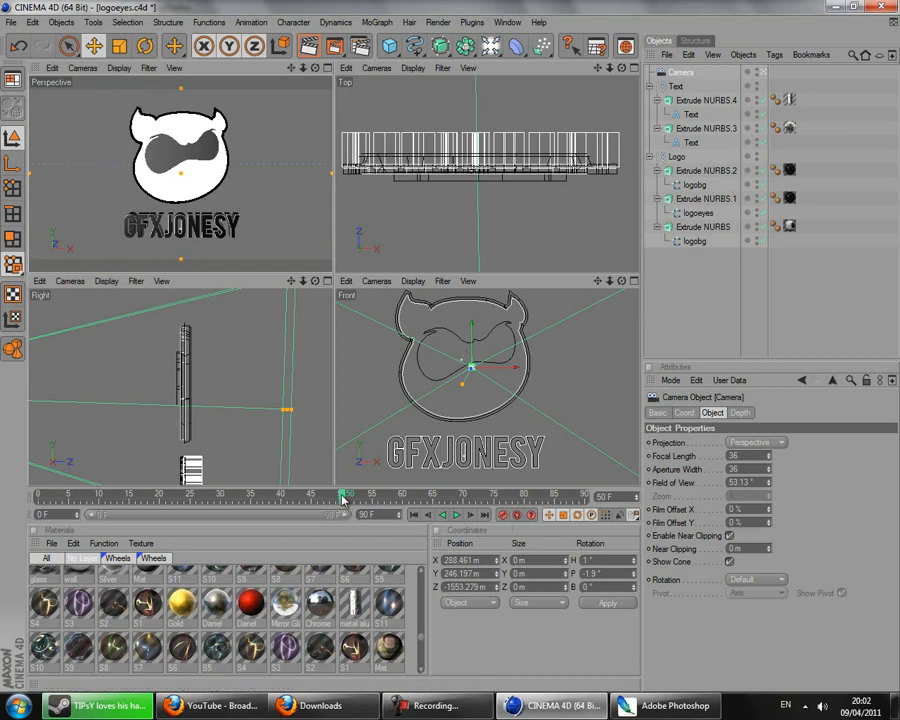
click(677, 87)
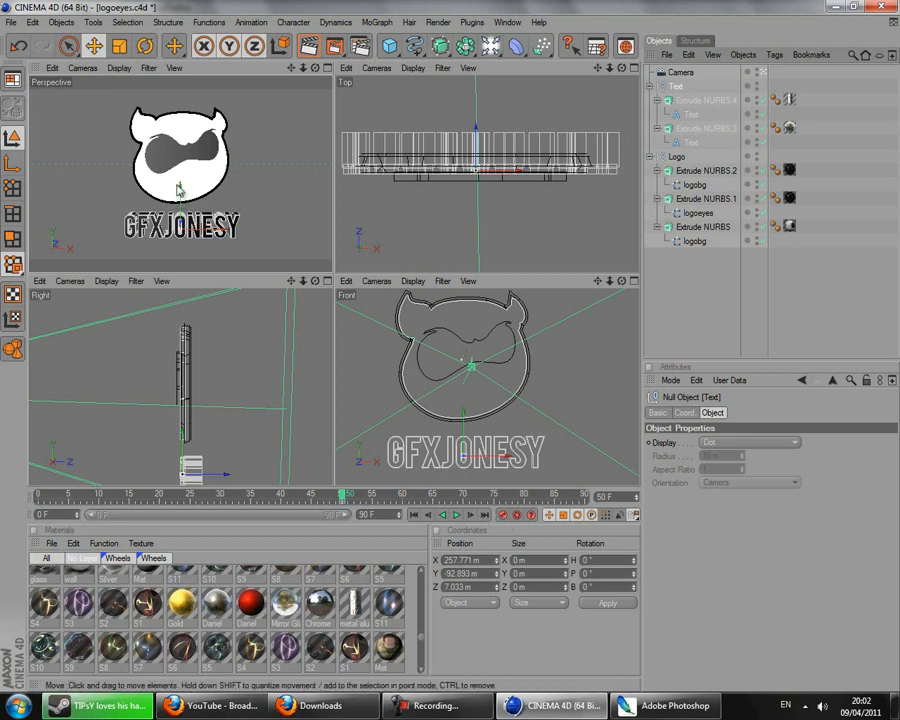
drag(344, 497, 247, 497)
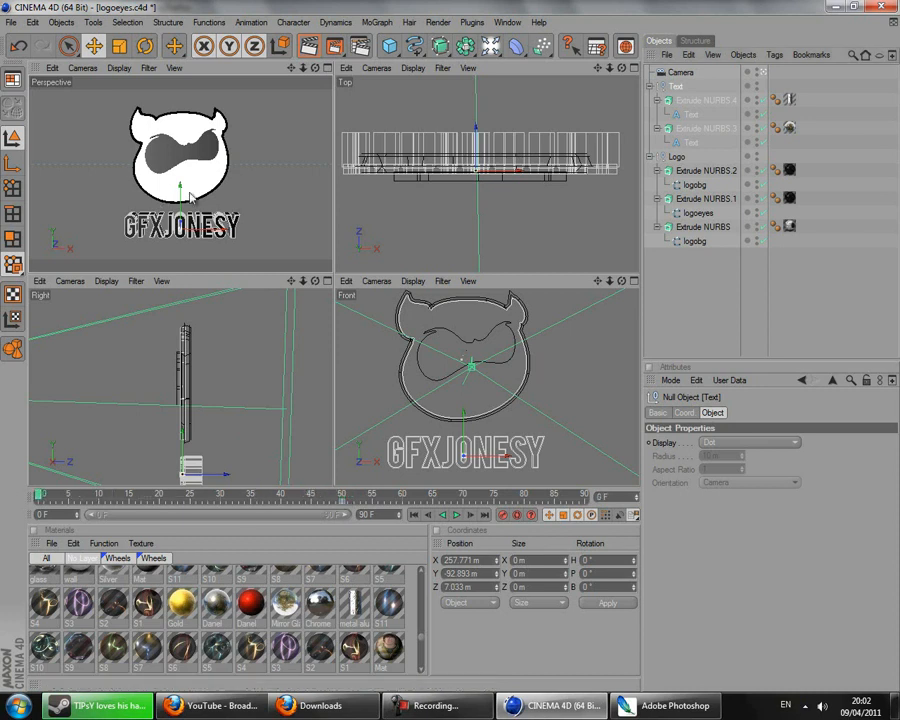
drag(185, 199, 333, 293)
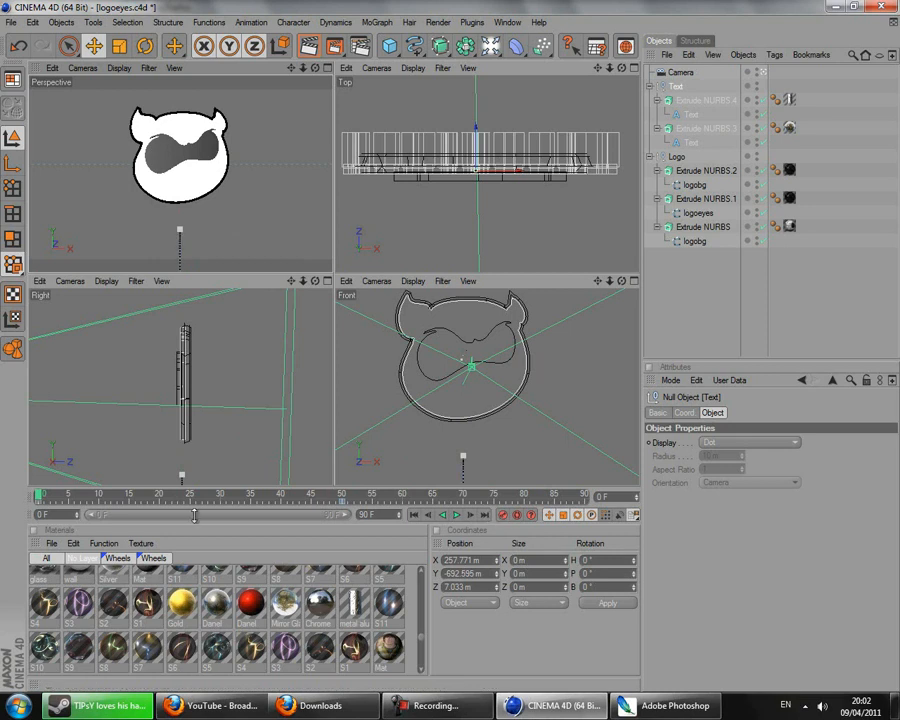
drag(45, 502, 342, 494)
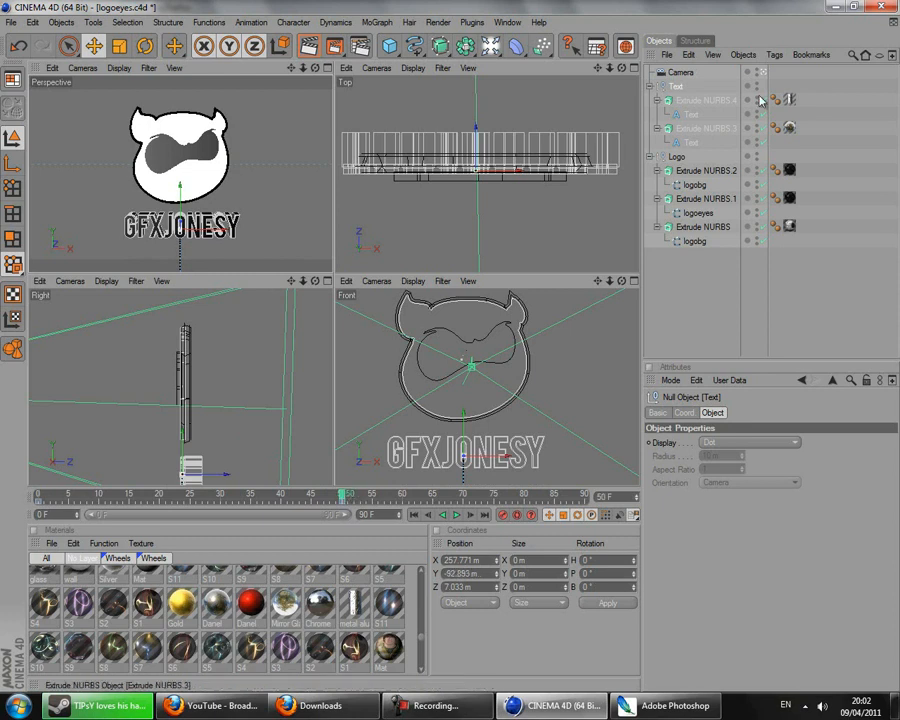
Keyframe the Logo group's present position at frame 60 and push it back to about Z 5602 m at frame 0
click(671, 159)
drag(347, 498, 381, 501)
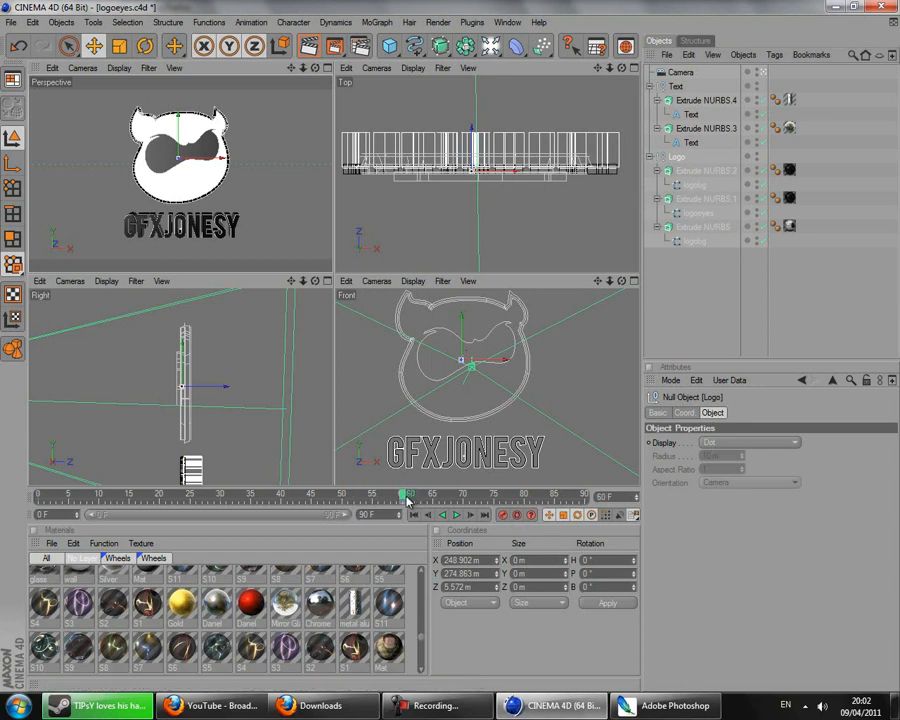
drag(394, 497, 37, 497)
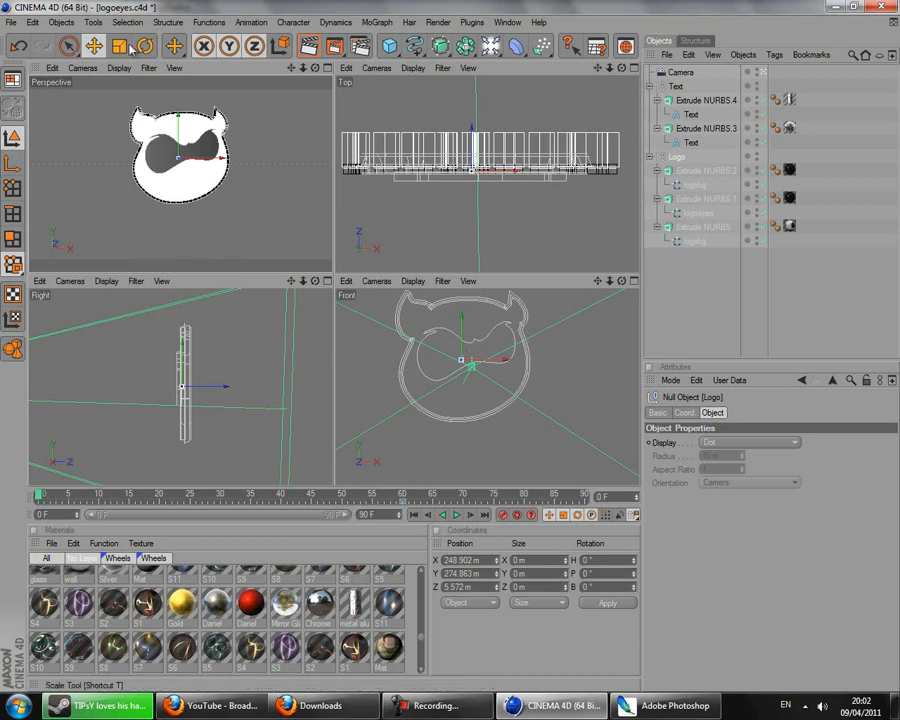
drag(470, 138, 451, 271)
scroll(506, 110, down, 6)
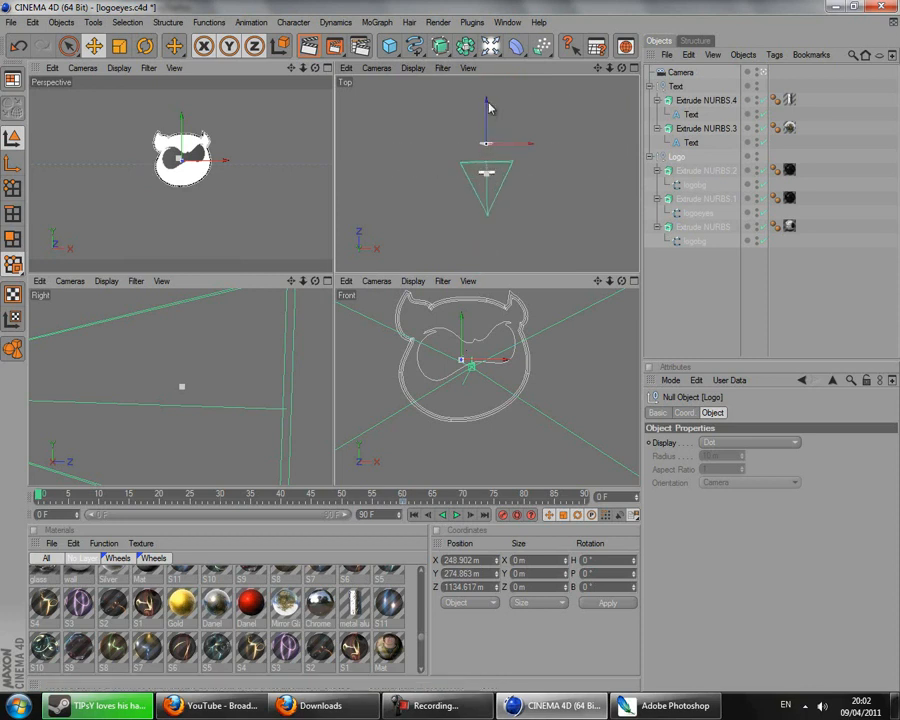
drag(487, 112, 452, 275)
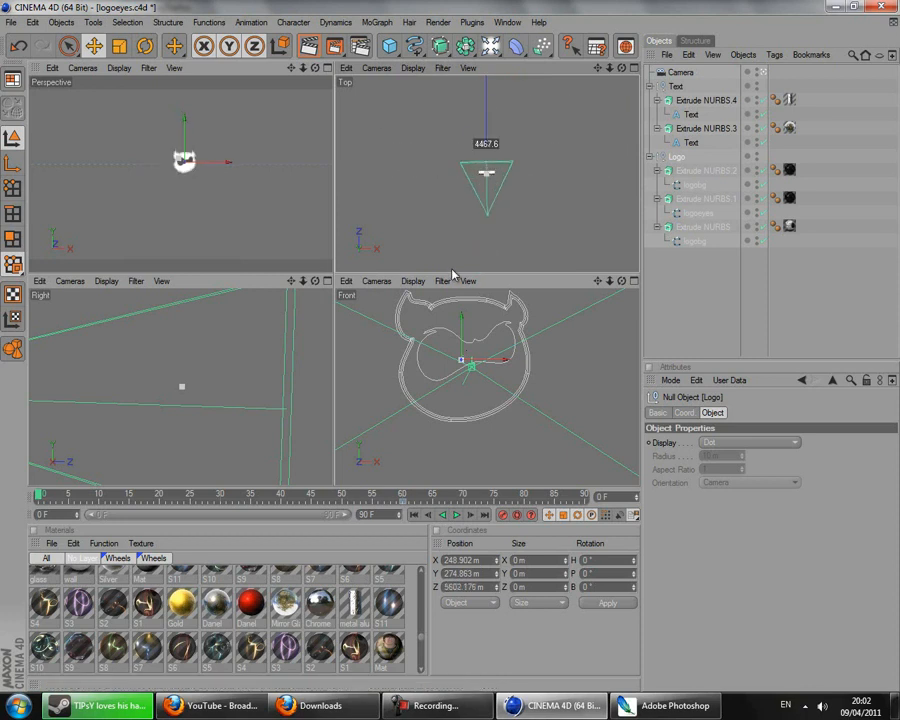
Rotate the Logo group to about H -380°, P -57°, B 31° at frame 0 and record the keyframe
click(145, 46)
drag(194, 190, 113, 63)
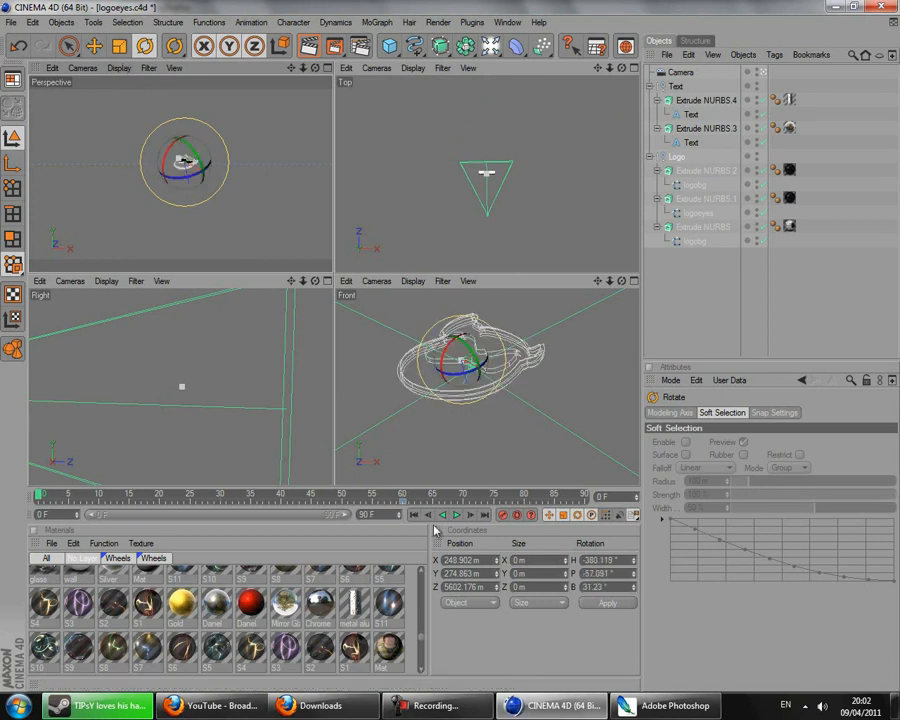
click(503, 515)
Scrub through the logo and text animation and test-render the perspective view at frame 53
drag(37, 497, 409, 478)
drag(335, 490, 362, 490)
right_click(283, 159)
click(308, 52)
click(286, 187)
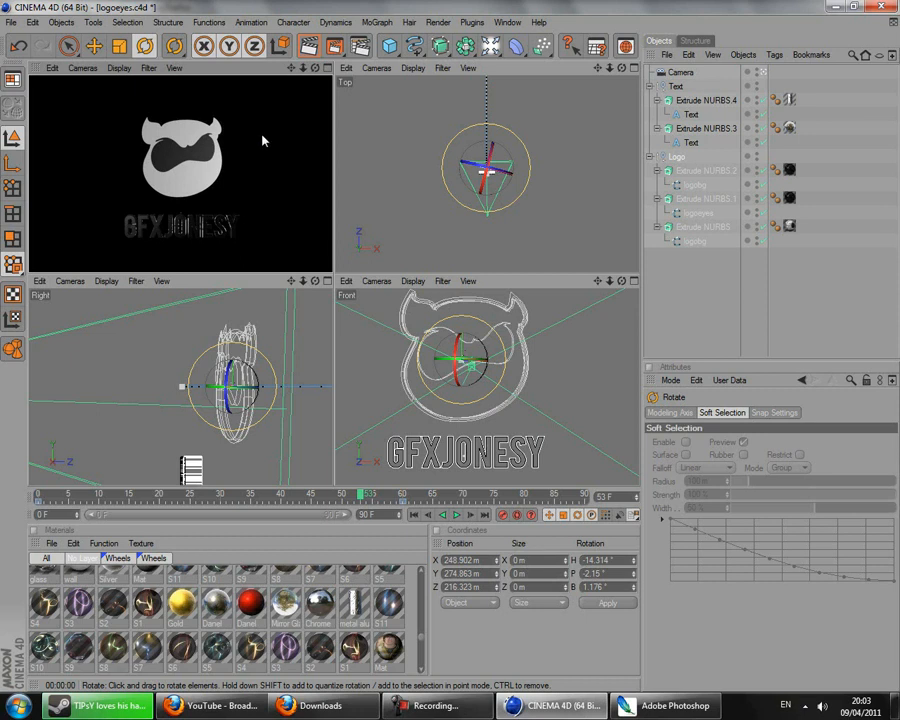
Add a Sky object with a Compositing tag and disable Seen by Camera for it
click(516, 45)
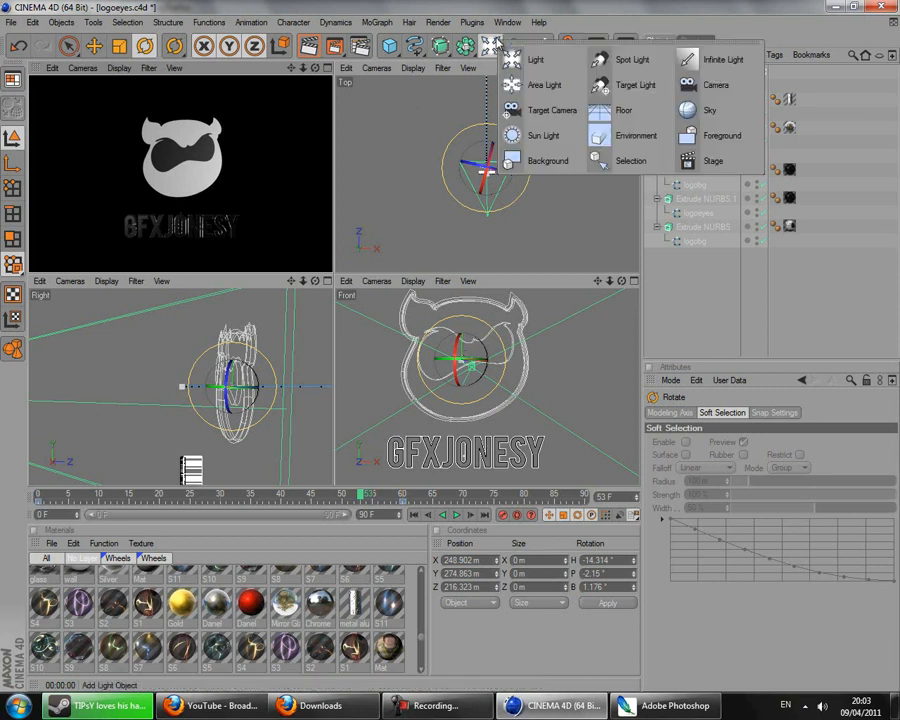
click(735, 118)
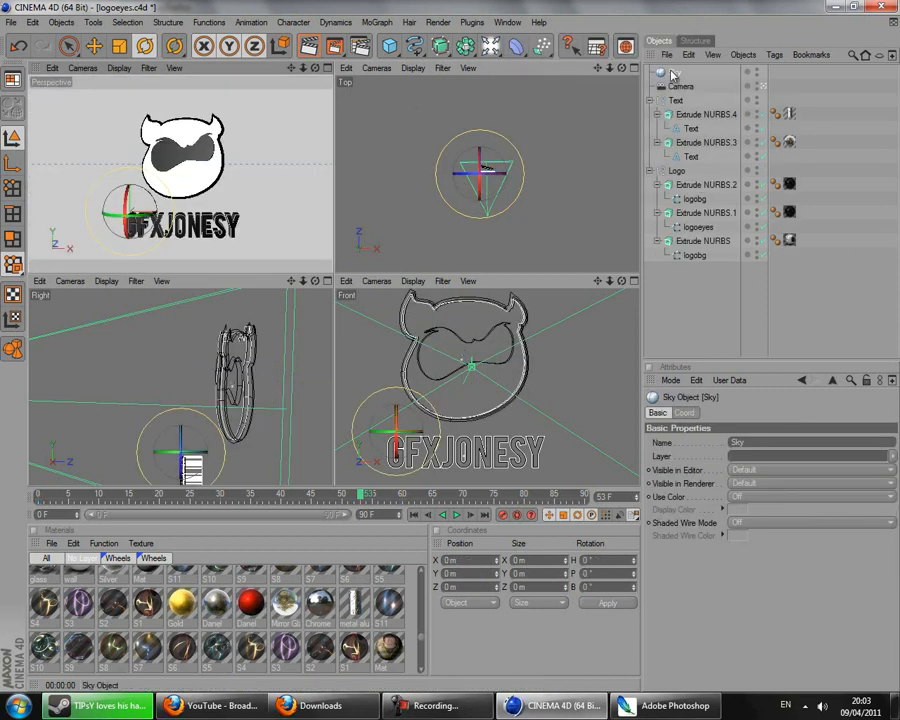
right_click(674, 76)
mouse_move(707, 79)
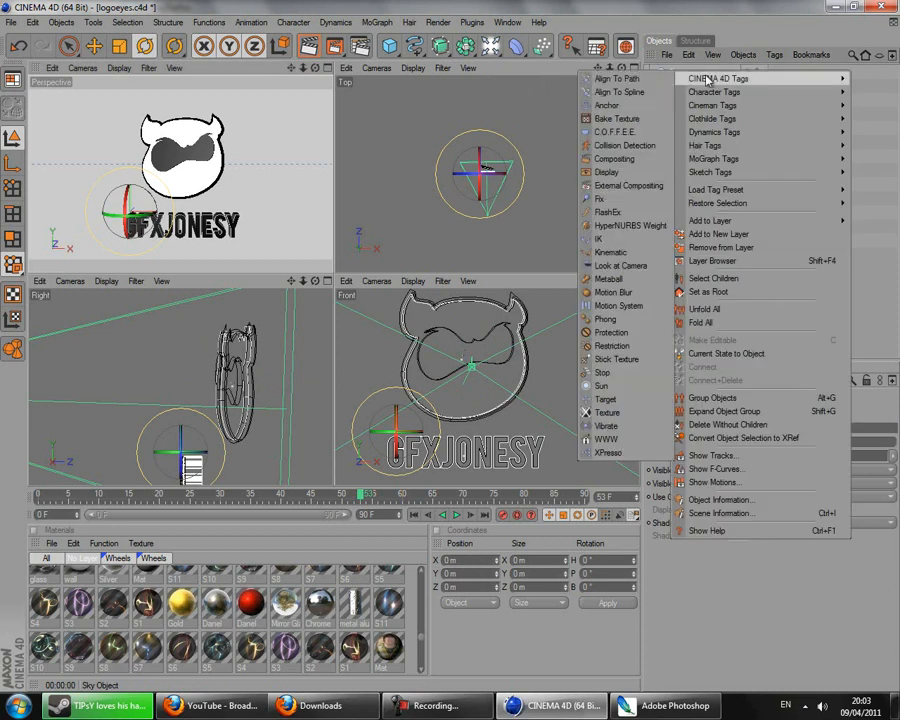
click(614, 159)
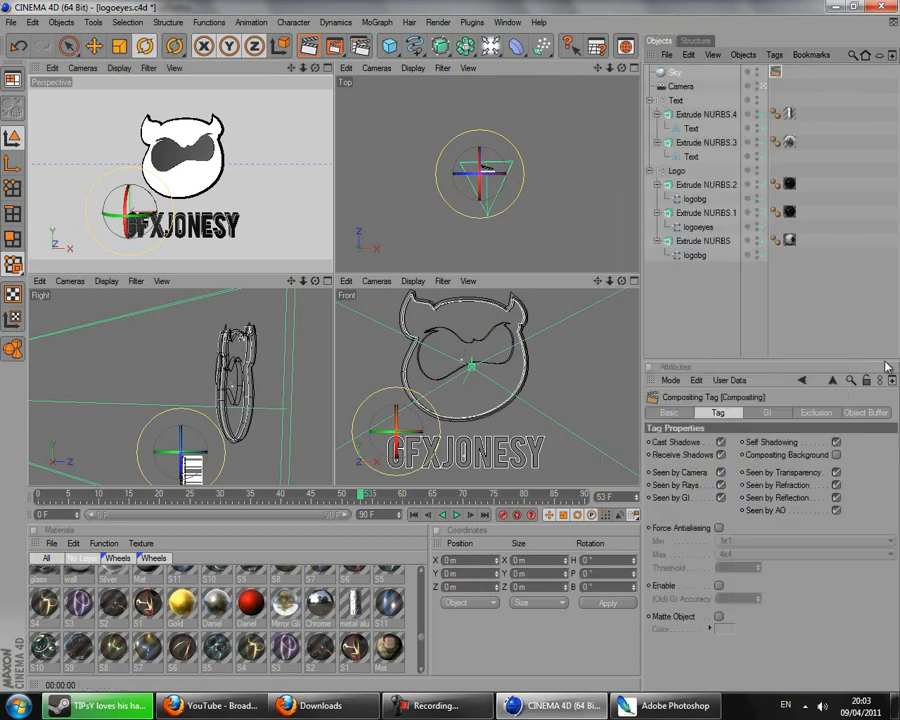
click(720, 472)
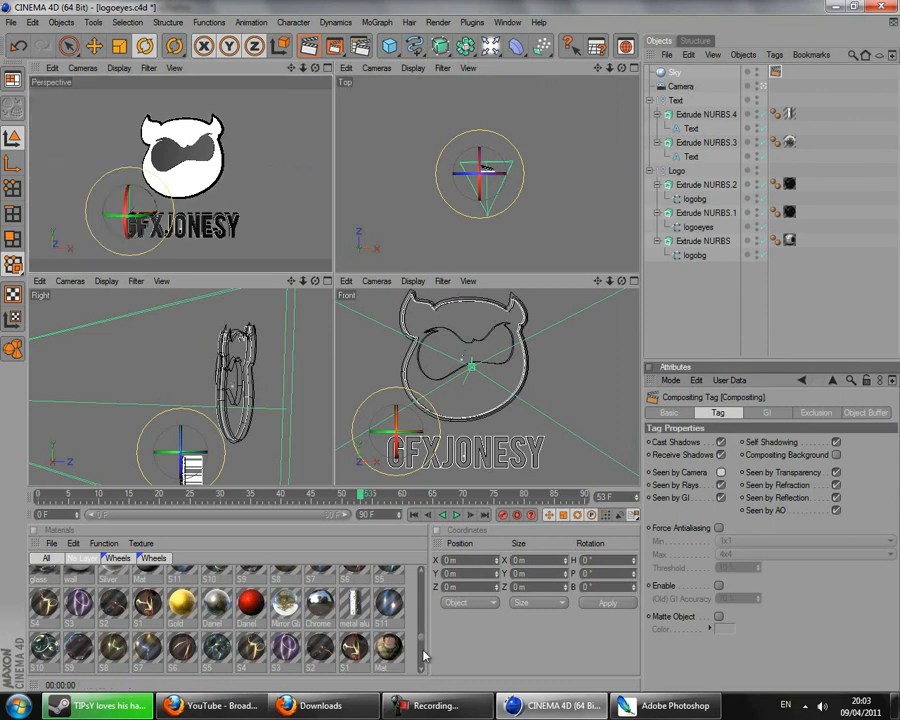
Load studio004.hdr from the HDRIs folder as the color texture of the first Cut_InSide material
drag(425, 646, 433, 565)
click(43, 584)
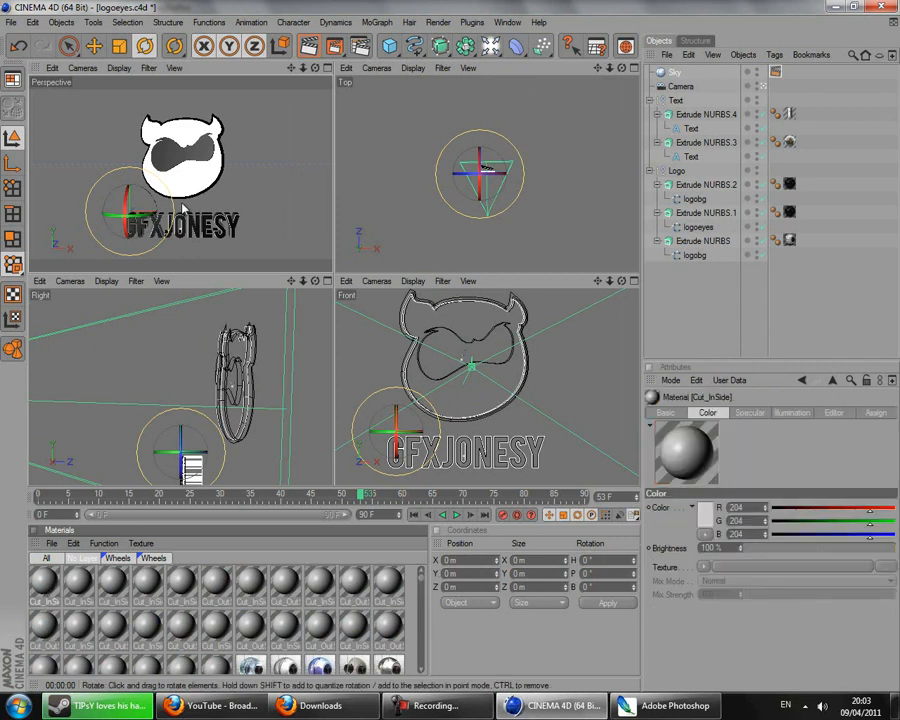
double_click(42, 586)
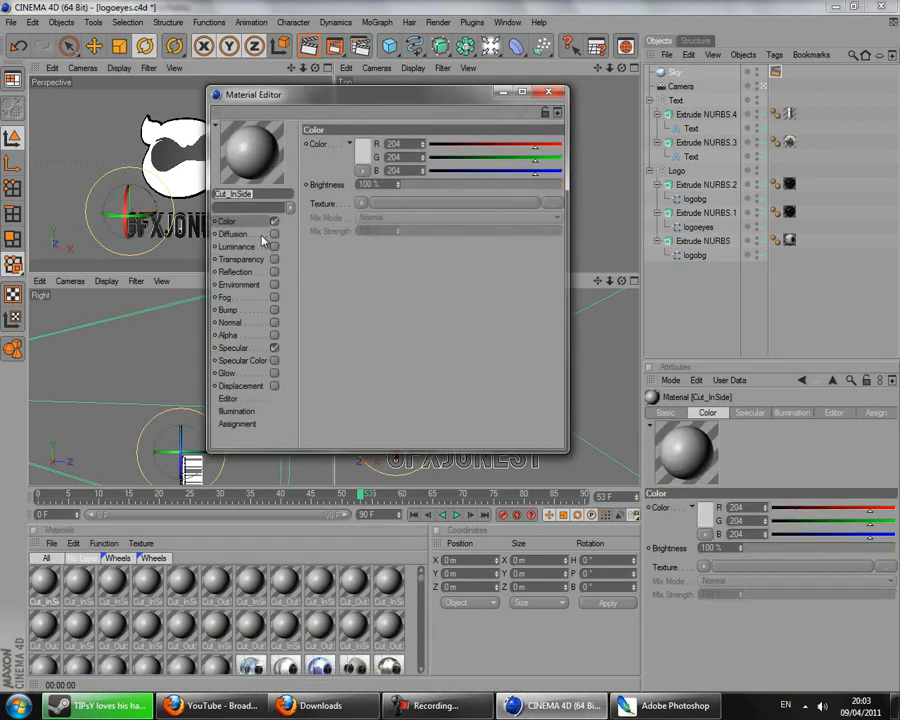
drag(313, 110, 395, 216)
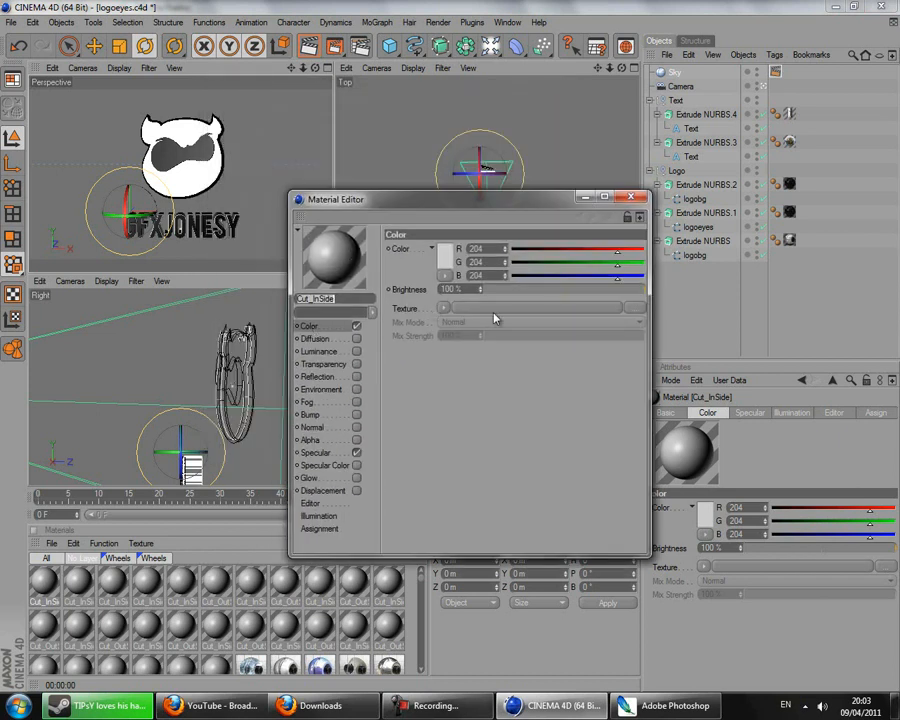
click(630, 310)
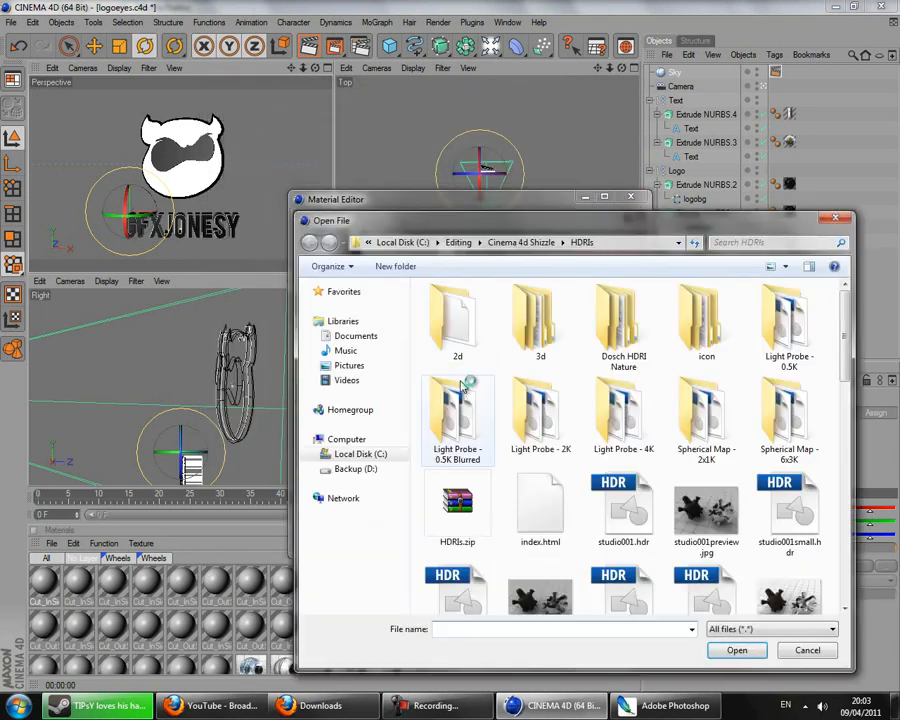
drag(537, 230, 475, 151)
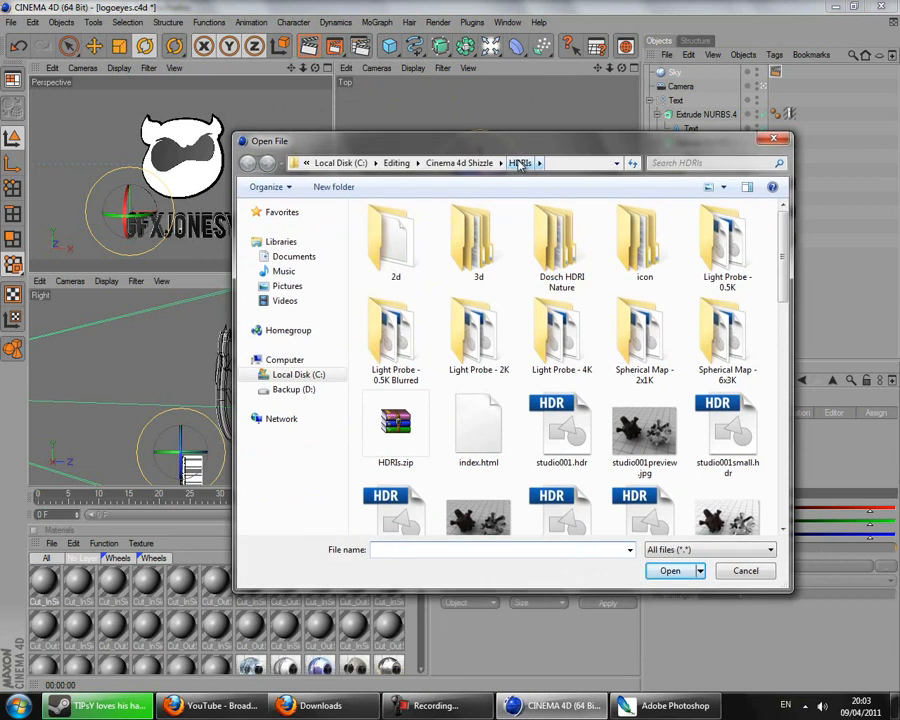
scroll(589, 325, down, 5)
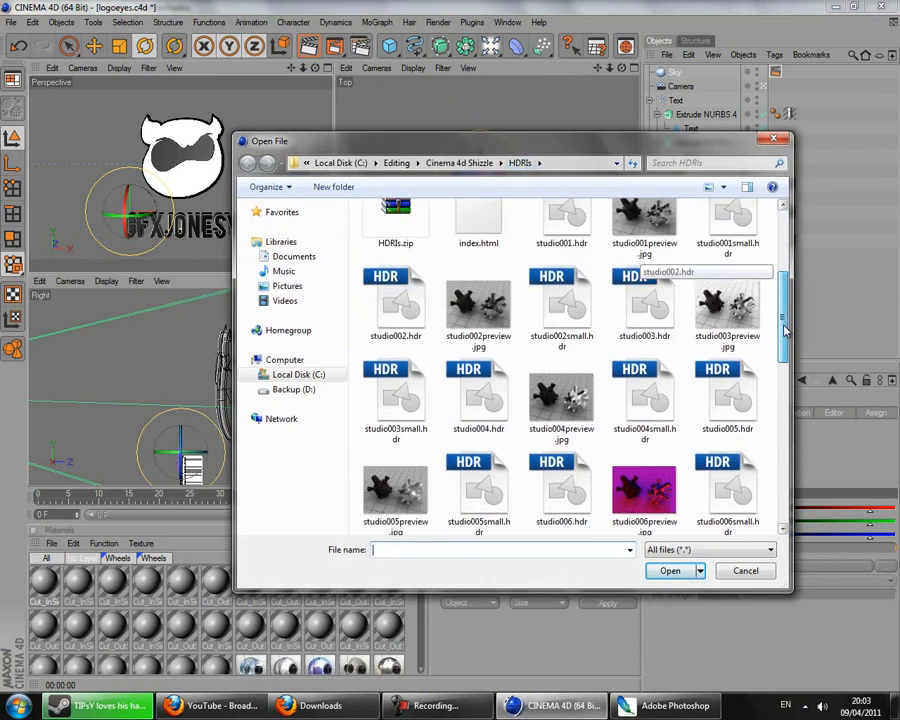
click(478, 268)
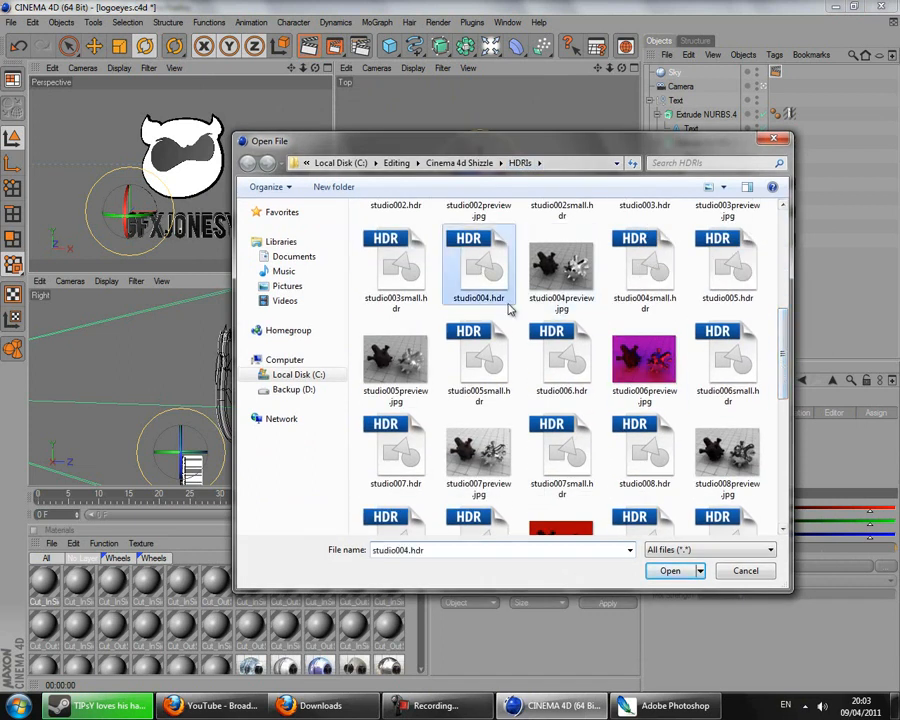
click(668, 570)
click(466, 401)
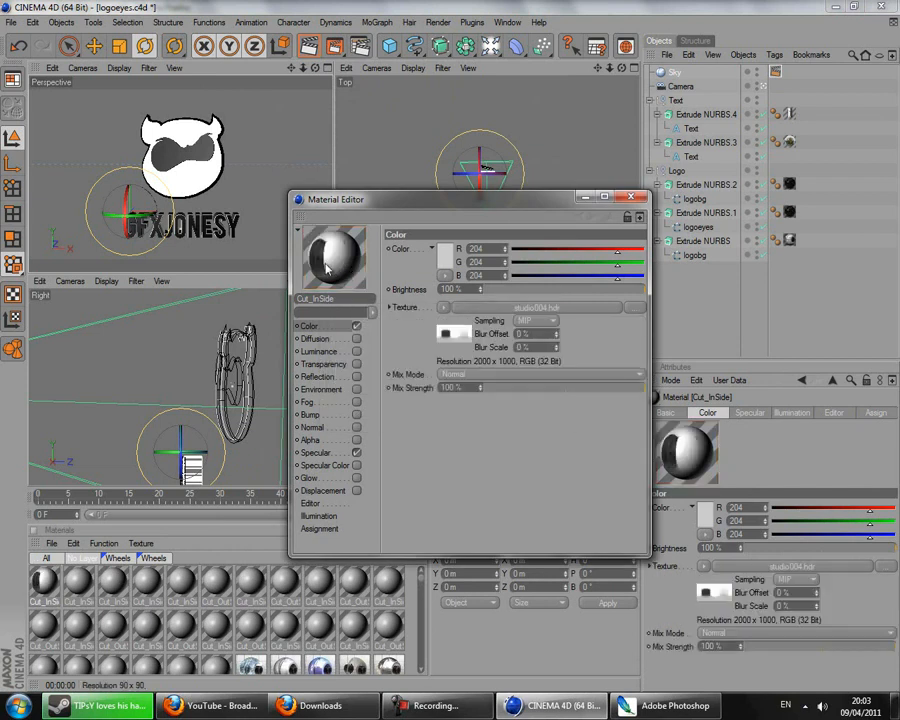
click(631, 199)
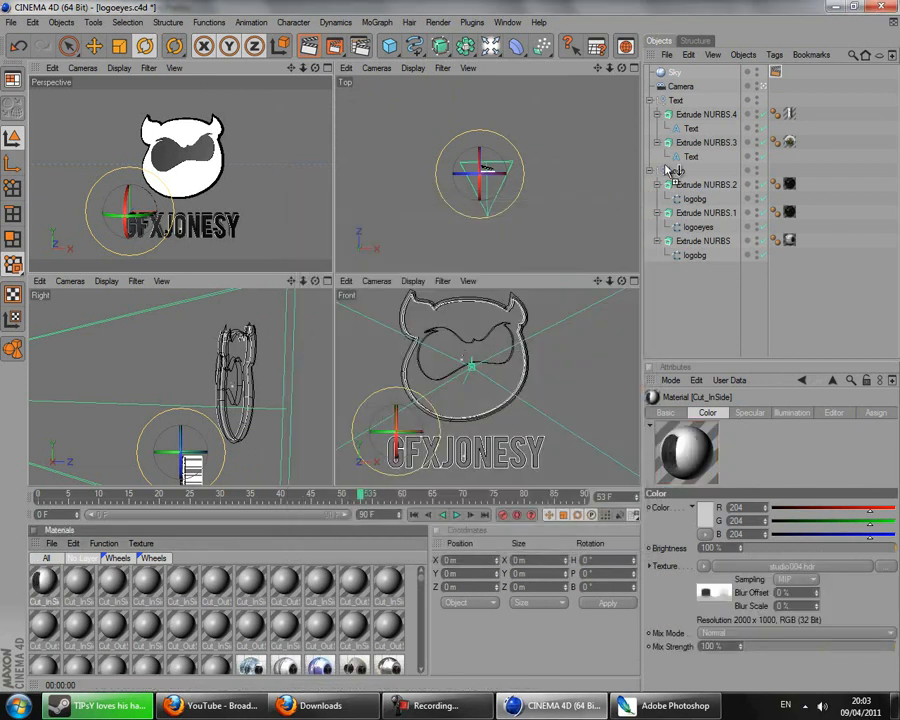
Apply the HDRI-textured Cut_InSide material to the Sky object and test-render the perspective view
drag(663, 75, 668, 74)
right_click(261, 107)
click(310, 47)
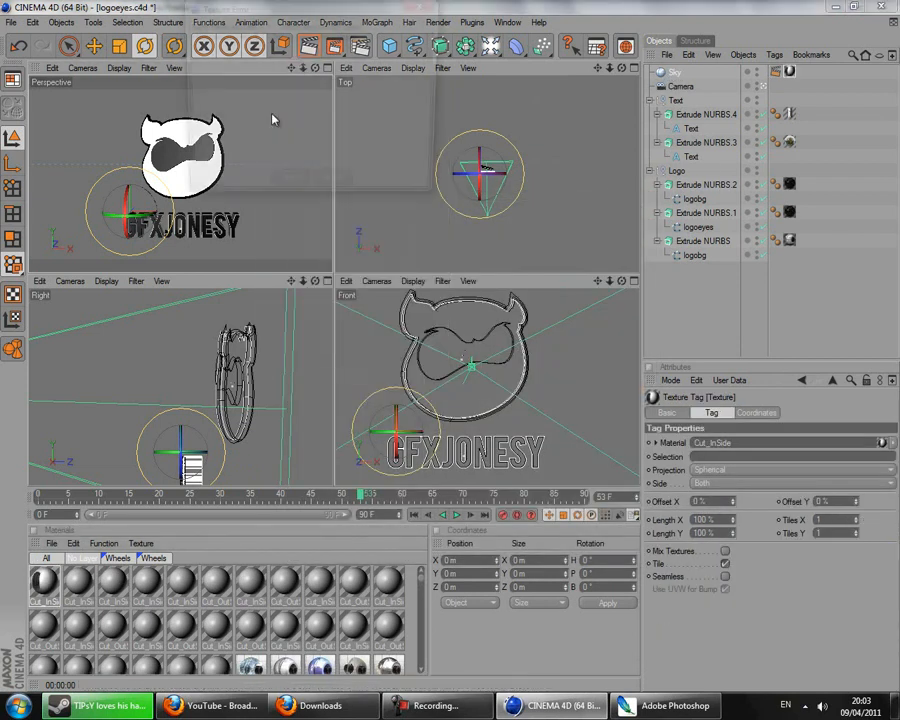
click(286, 189)
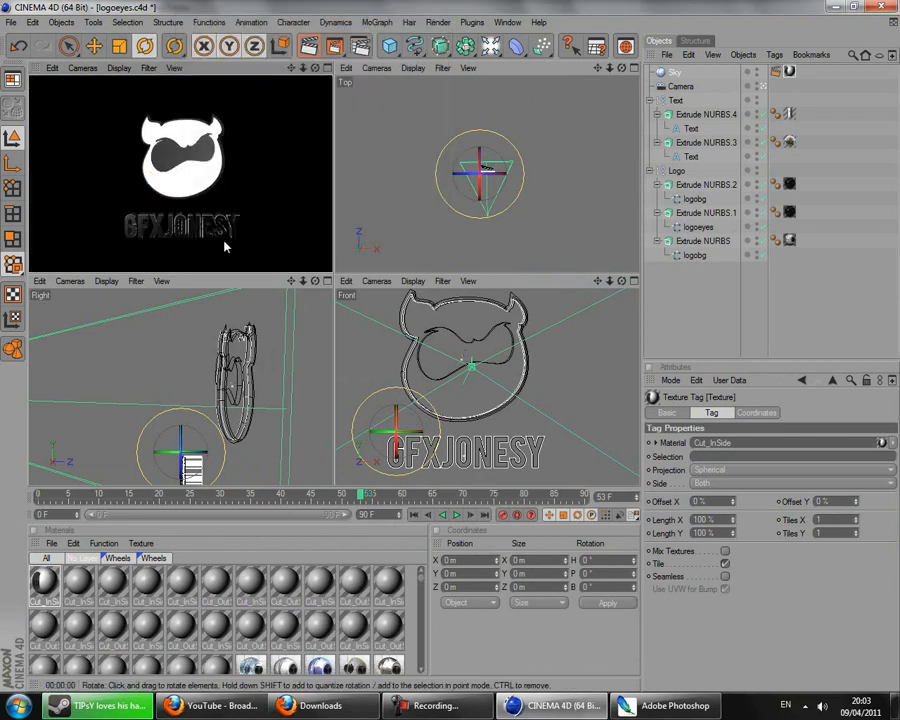
Test-render the logo and text from an oblique angle to check their reflections, and return to the frontal view
drag(315, 69, 334, 273)
key(ctrl+r)
key(Return)
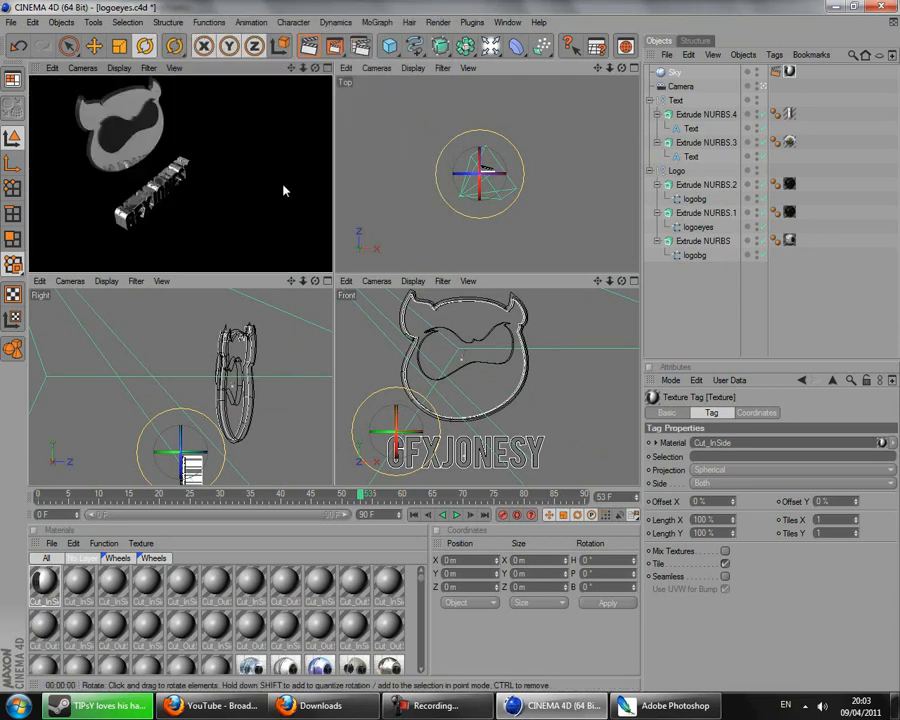
drag(315, 70, 338, 275)
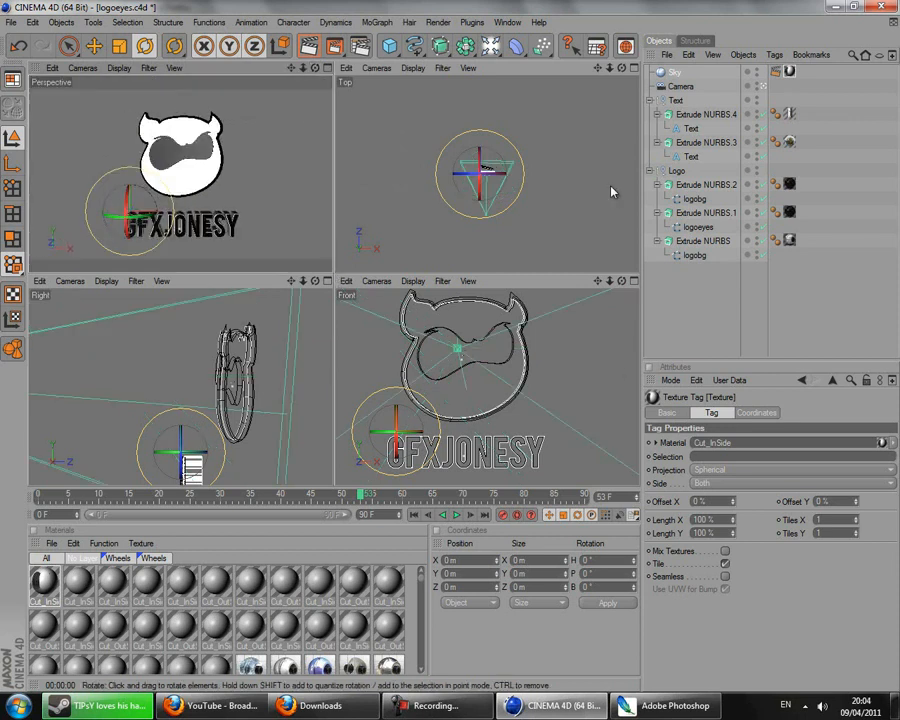
Keyframe the Camera's present placement at frame 50, and record it at frame 0 pulled back to about Z -2657 m with B -180°
click(680, 87)
click(345, 496)
drag(345, 496, 4, 422)
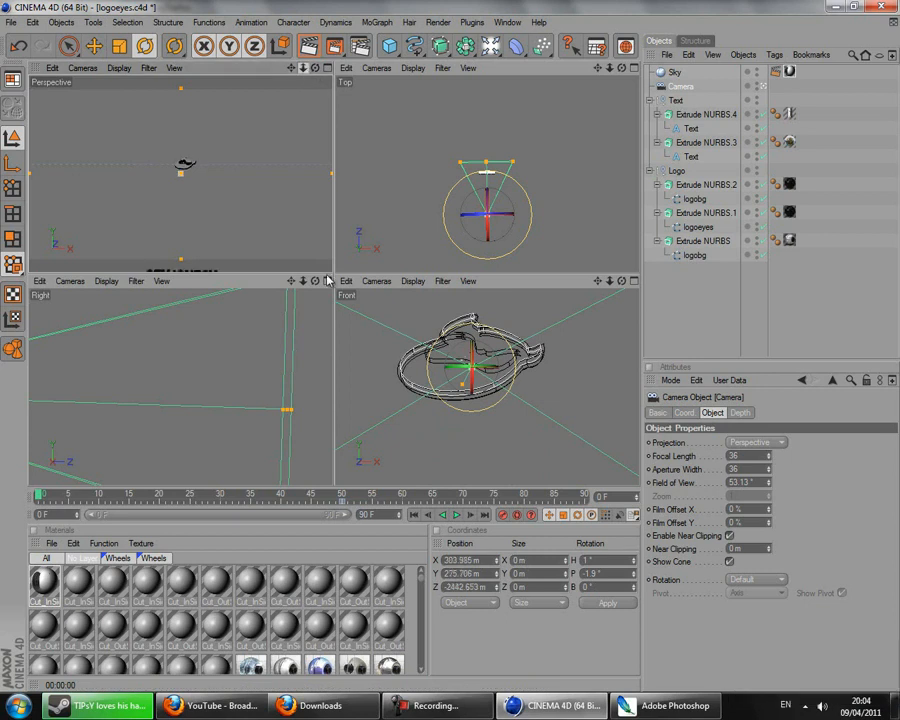
drag(337, 279, 337, 279)
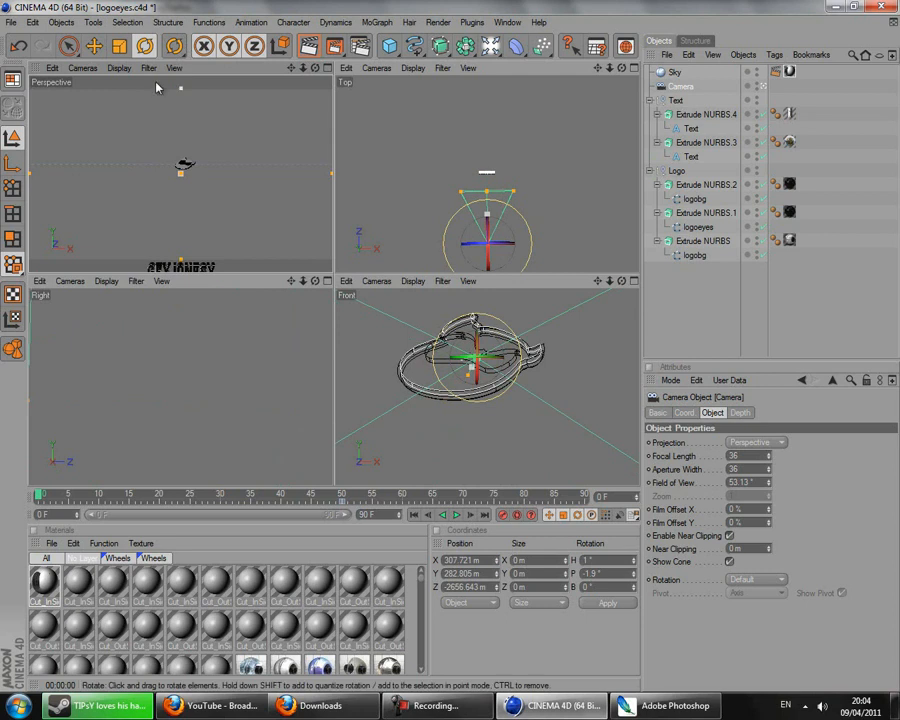
drag(481, 250, 426, 255)
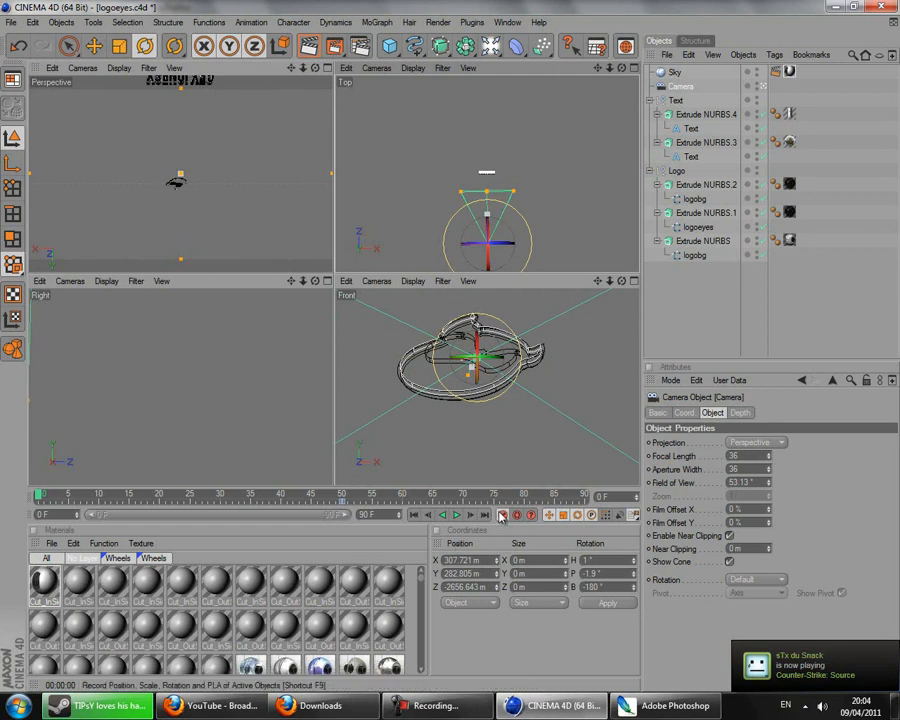
Record a Camera keyframe at frame 70 and another at frame 90 with the camera pulled back to about Z -2479 m
drag(40, 497, 446, 495)
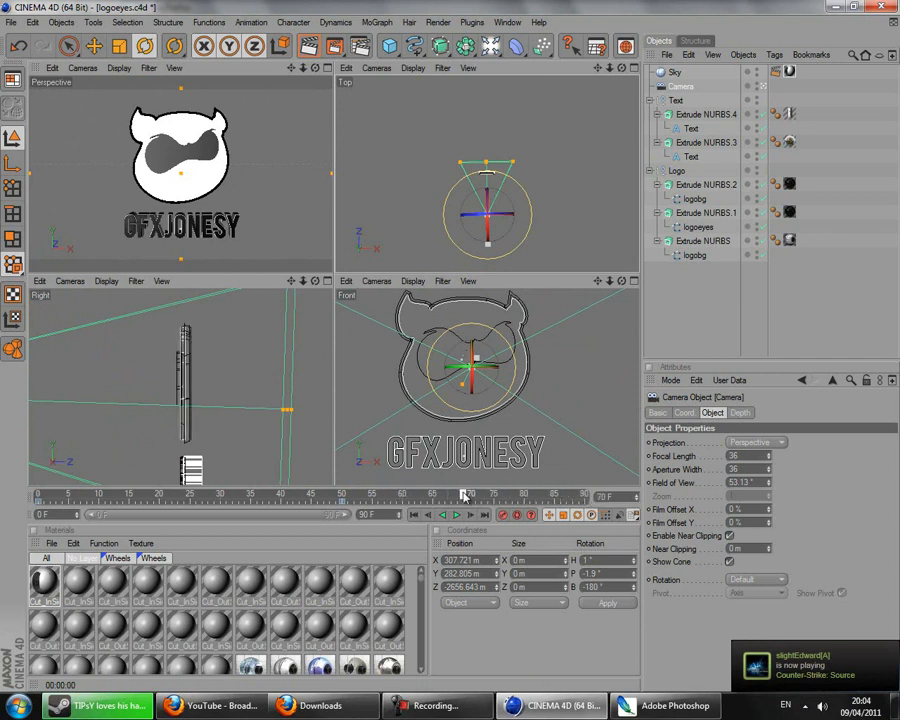
drag(464, 497, 507, 490)
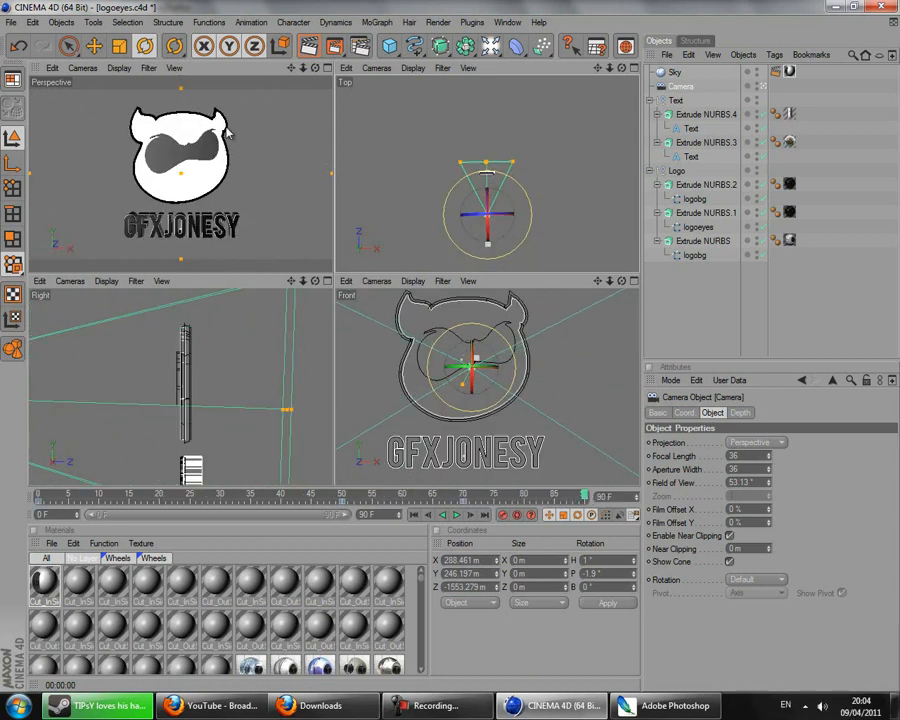
drag(303, 67, 461, 502)
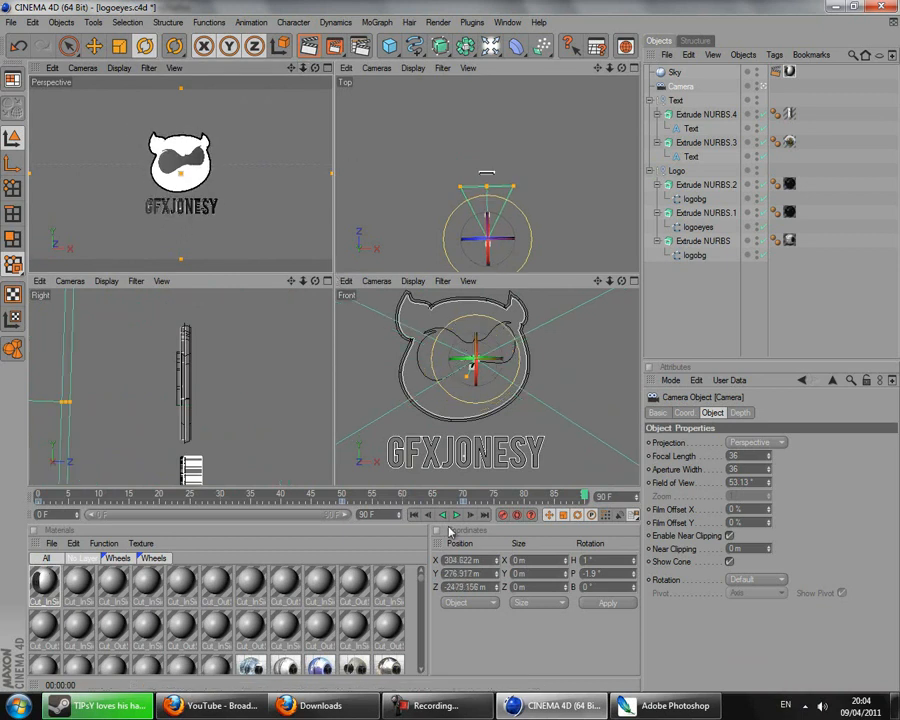
Play the camera, logo and text animation from frame 0
drag(587, 497, 4, 525)
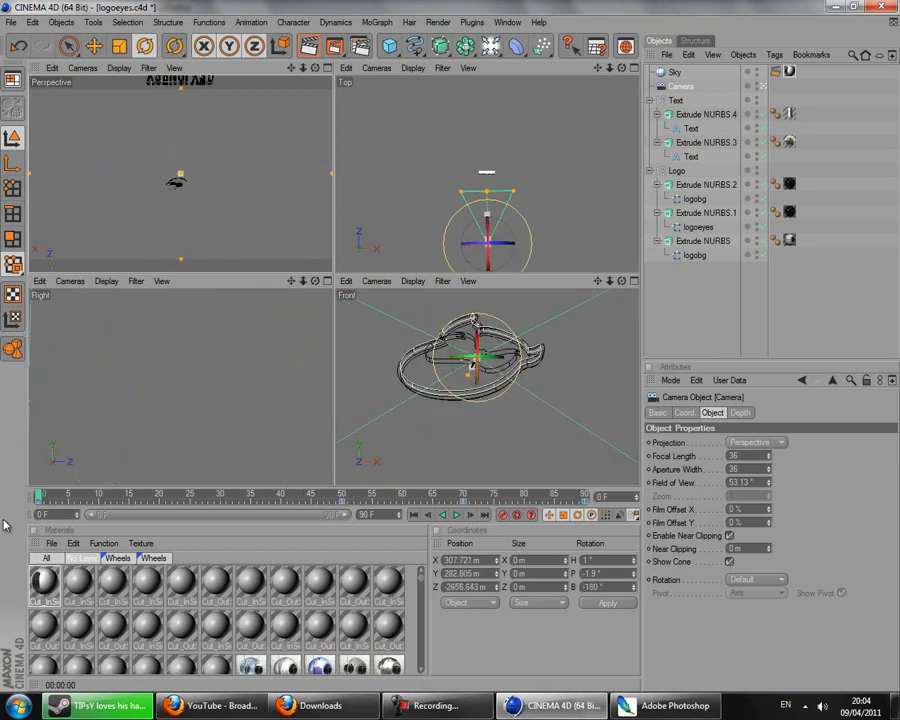
click(456, 515)
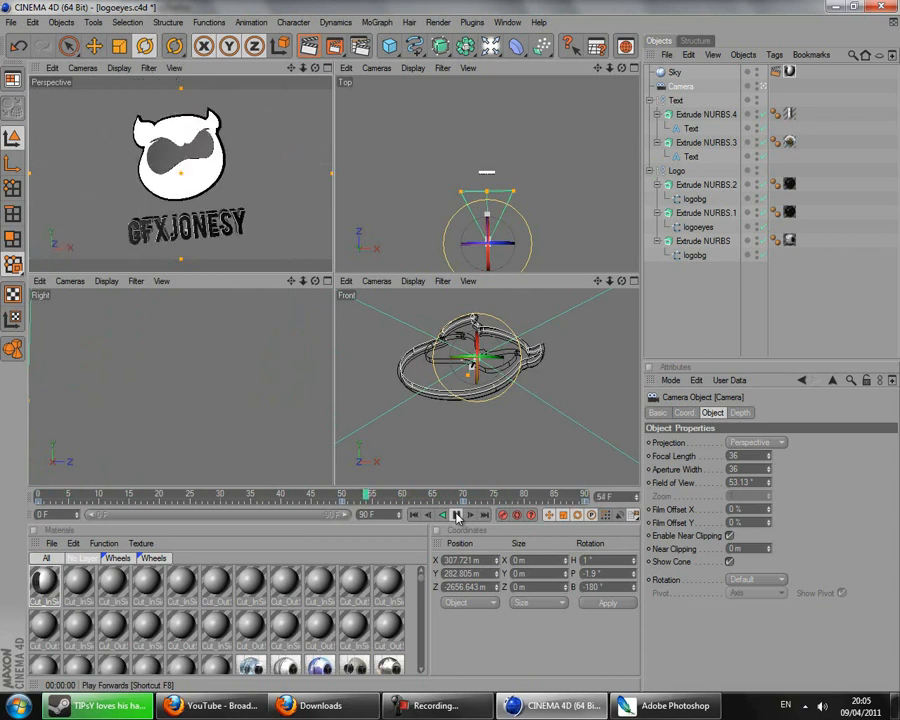
click(457, 516)
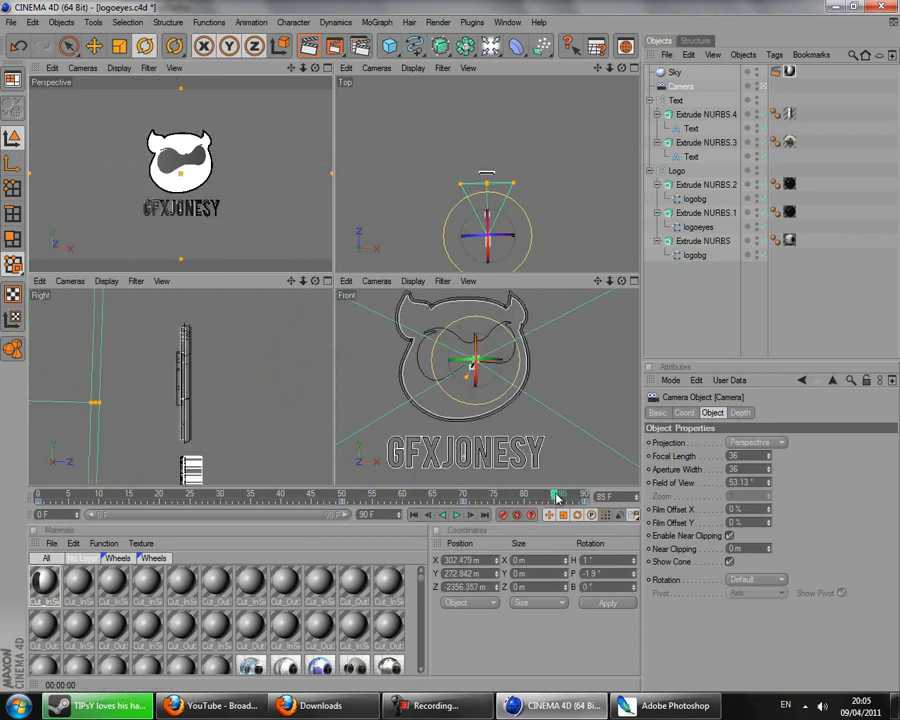
Test-render the perspective view at frame 81 and save the scene
drag(556, 497, 512, 483)
click(308, 46)
click(286, 187)
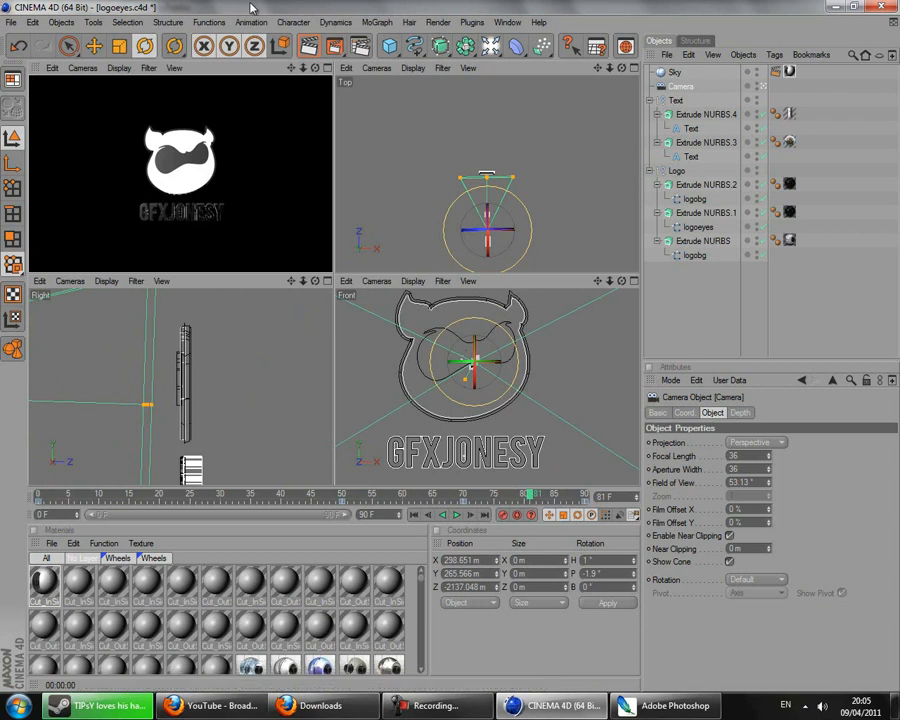
click(3, 24)
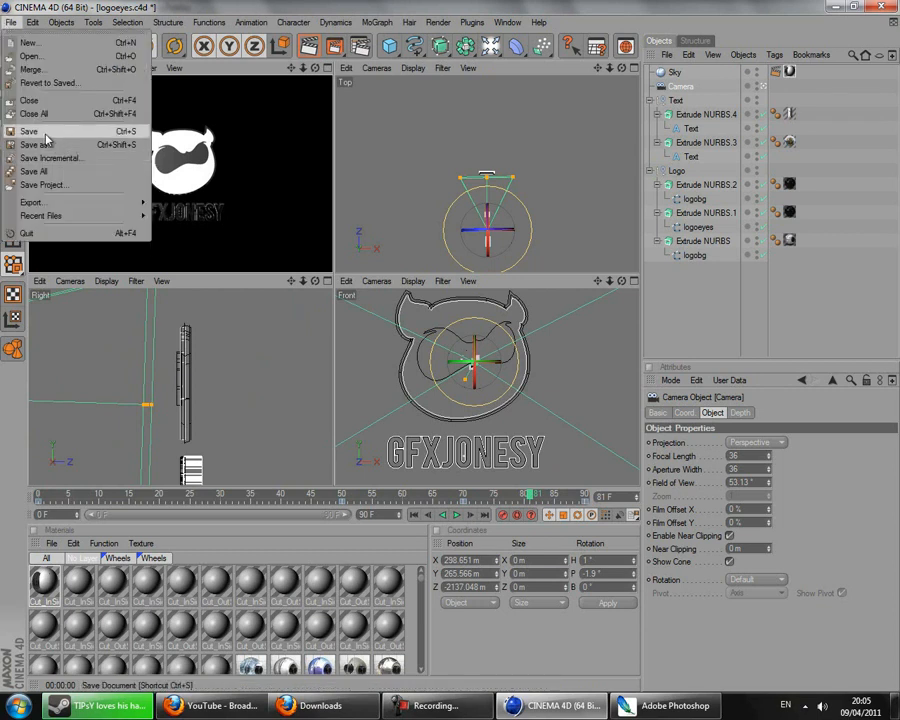
click(30, 128)
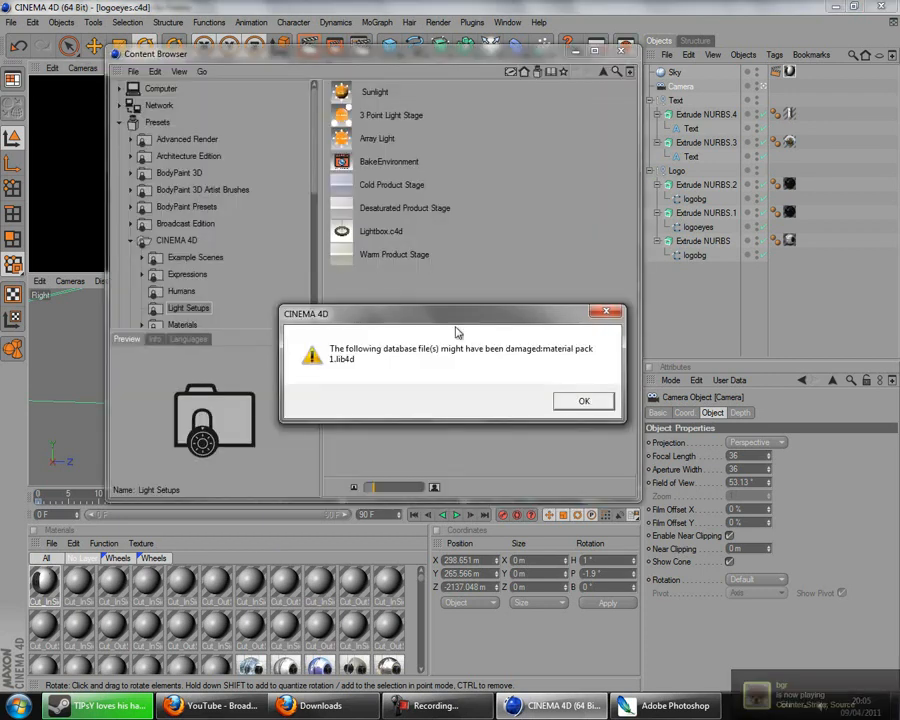
Add the Array Light preset from the CINEMA 4D Light Setups to the scene
click(584, 400)
drag(232, 62, 364, 148)
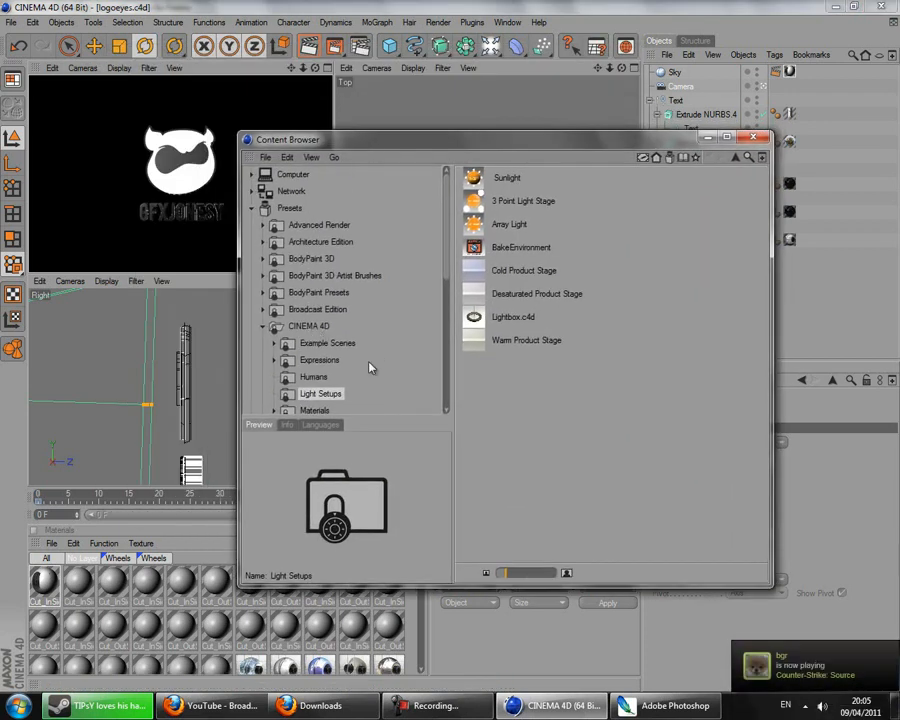
scroll(387, 372, down, 2)
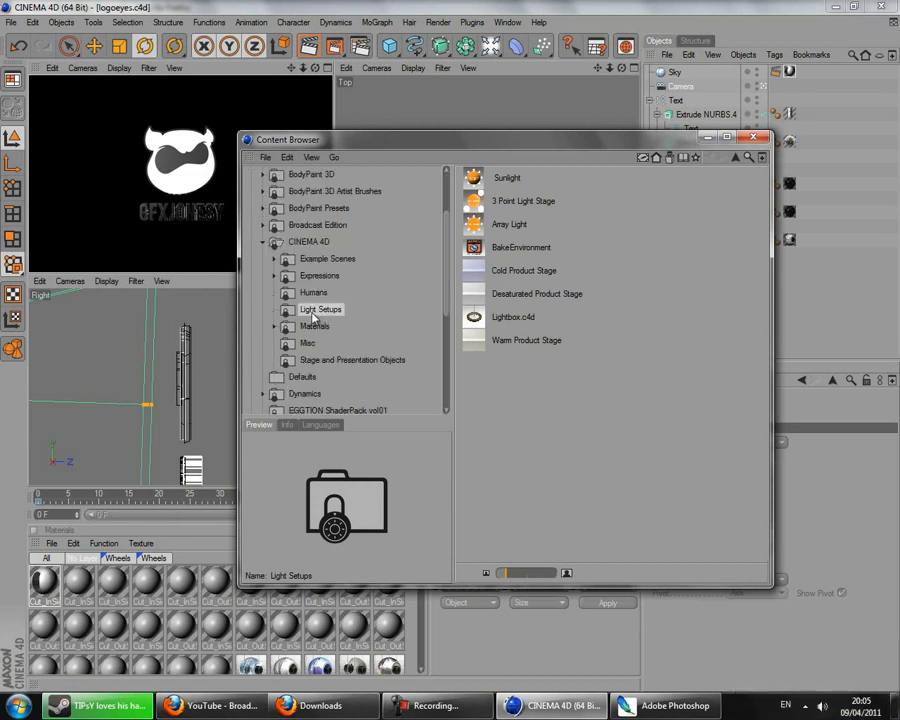
scroll(381, 297, down, 2)
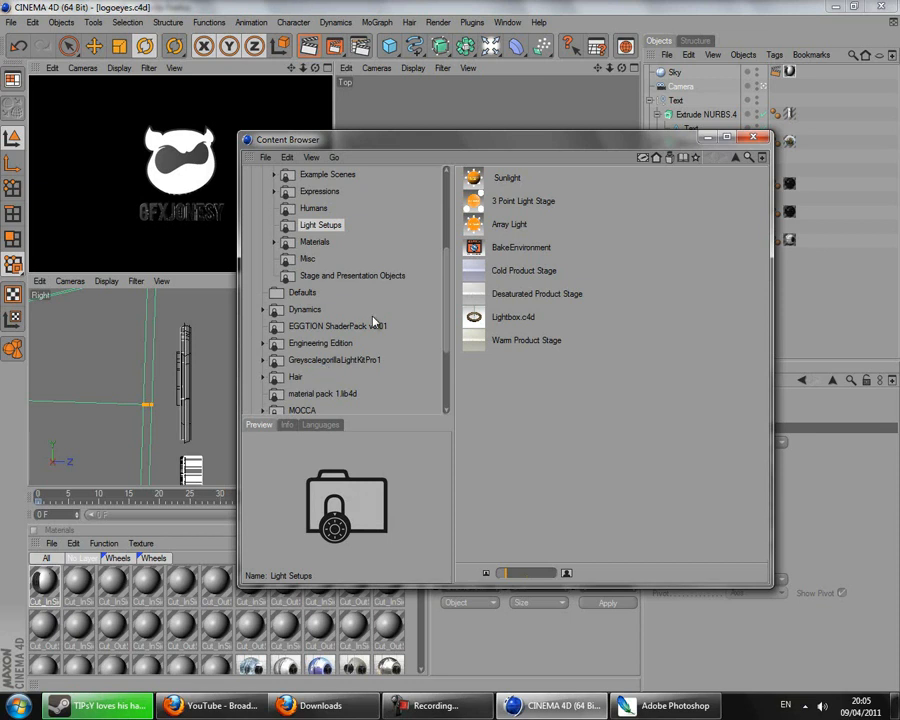
scroll(395, 374, down, 2)
scroll(398, 375, up, 4)
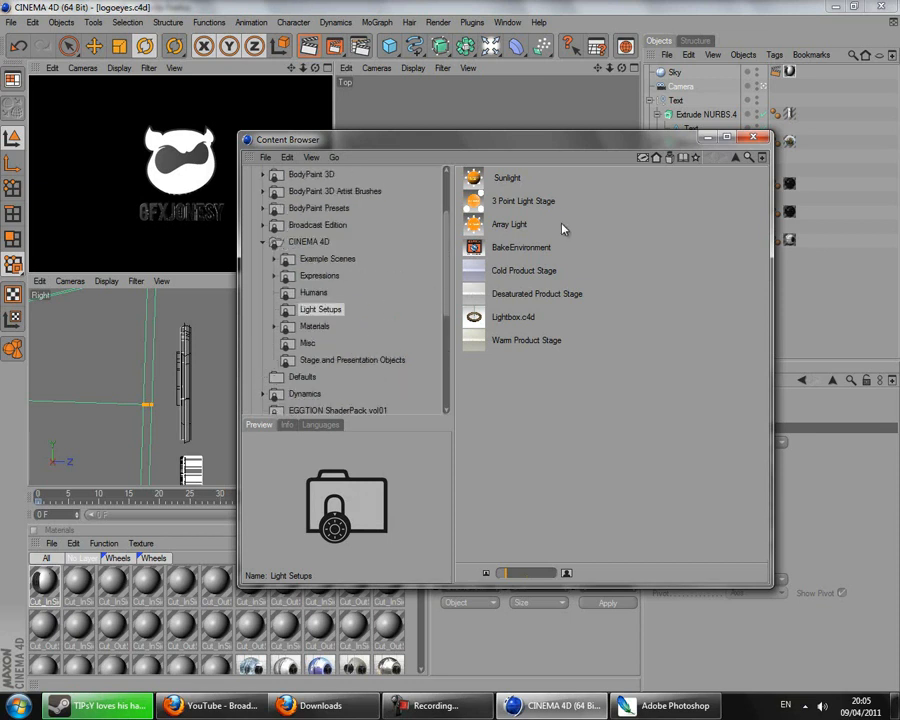
double_click(511, 226)
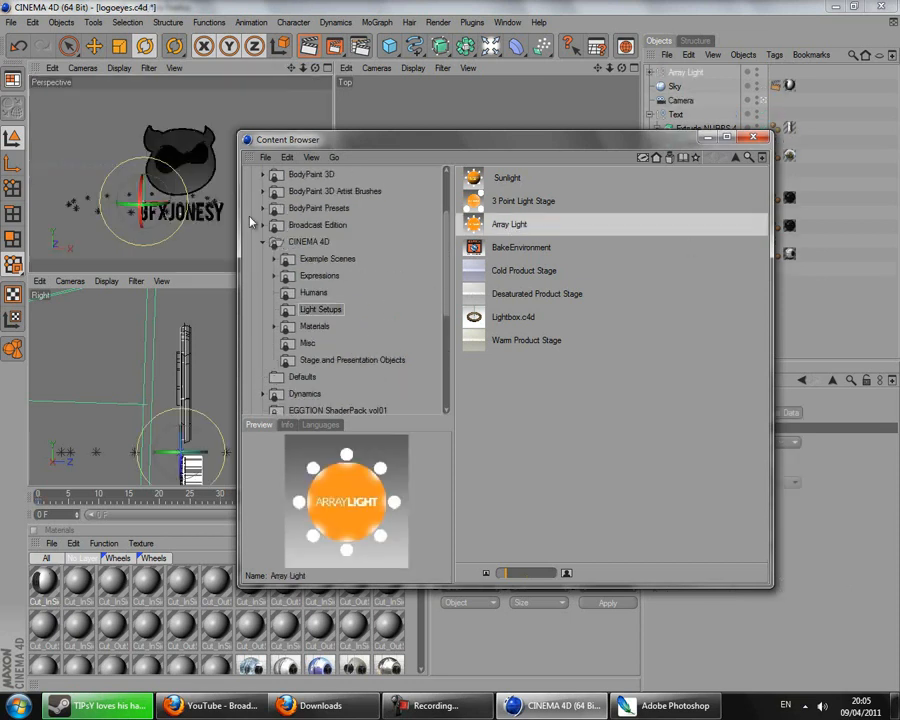
click(764, 137)
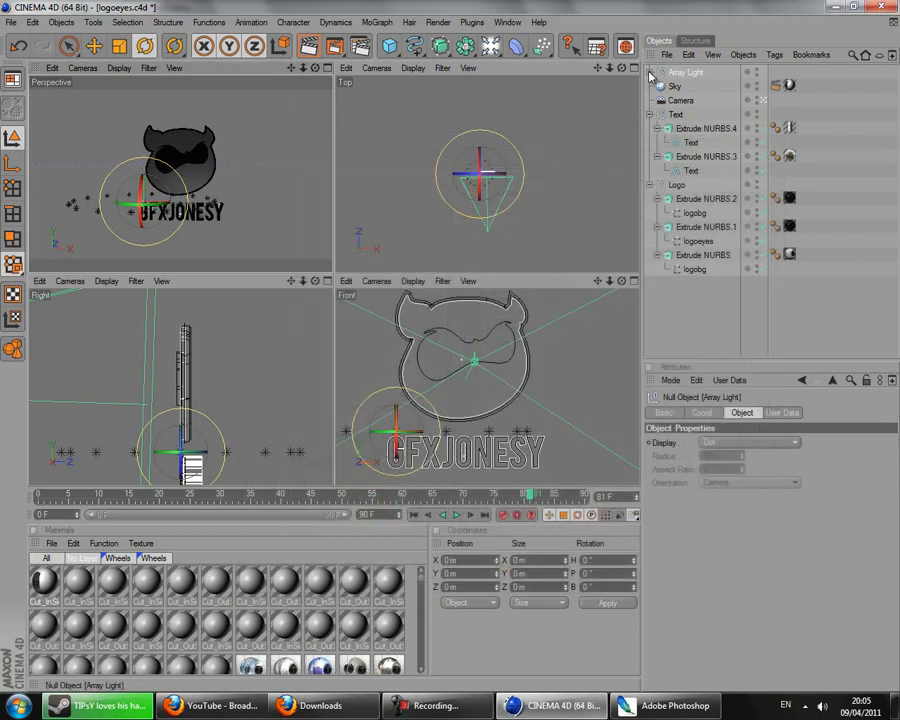
Move the Array Light to about X 259 m, Y -164 m, Z -1 m beneath the text and test-render the perspective view
click(96, 47)
drag(178, 205, 333, 275)
drag(182, 164, 333, 275)
click(240, 128)
click(309, 46)
click(281, 188)
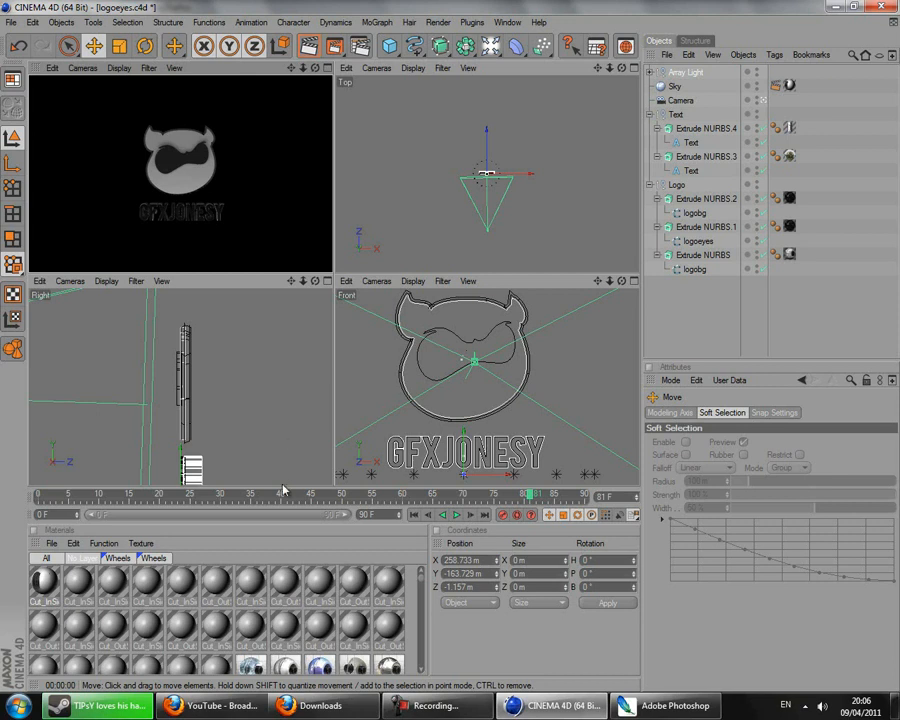
Test-render the perspective view at frame 38 and save the scene
drag(238, 497, 269, 494)
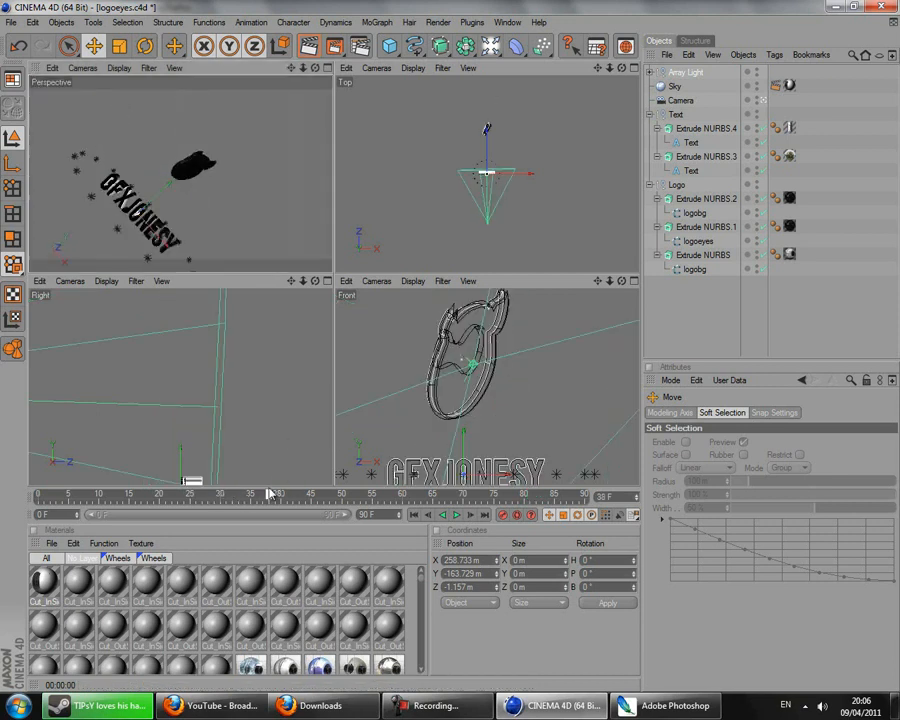
click(311, 48)
click(296, 191)
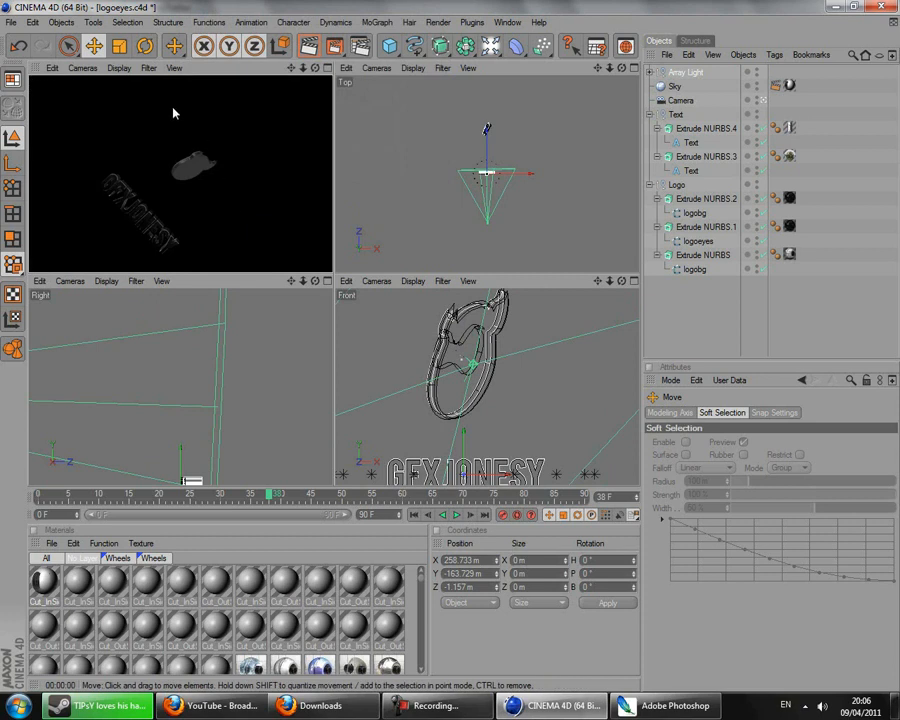
click(11, 22)
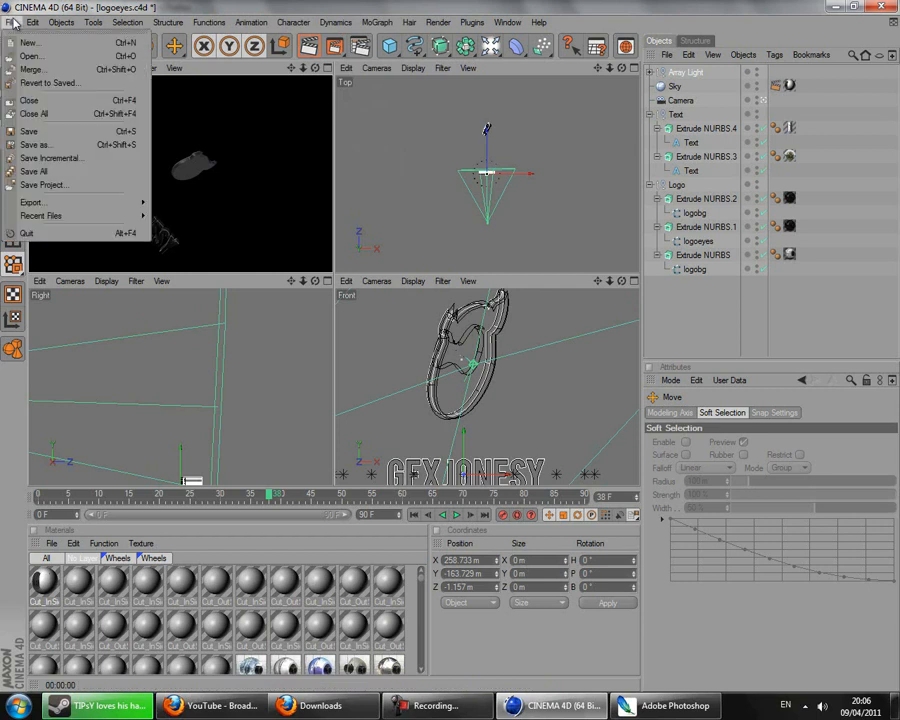
click(59, 132)
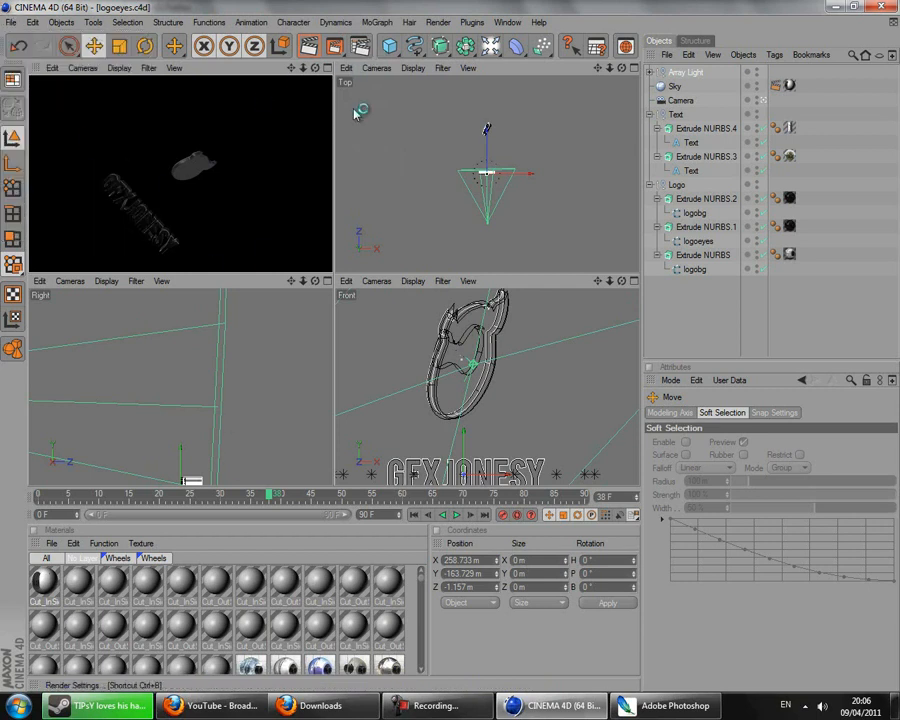
Go to frame 51 and set the render output file to GFXJonesy in the C:\Editing\Cinema 4d Shizzle folder
drag(268, 498, 346, 496)
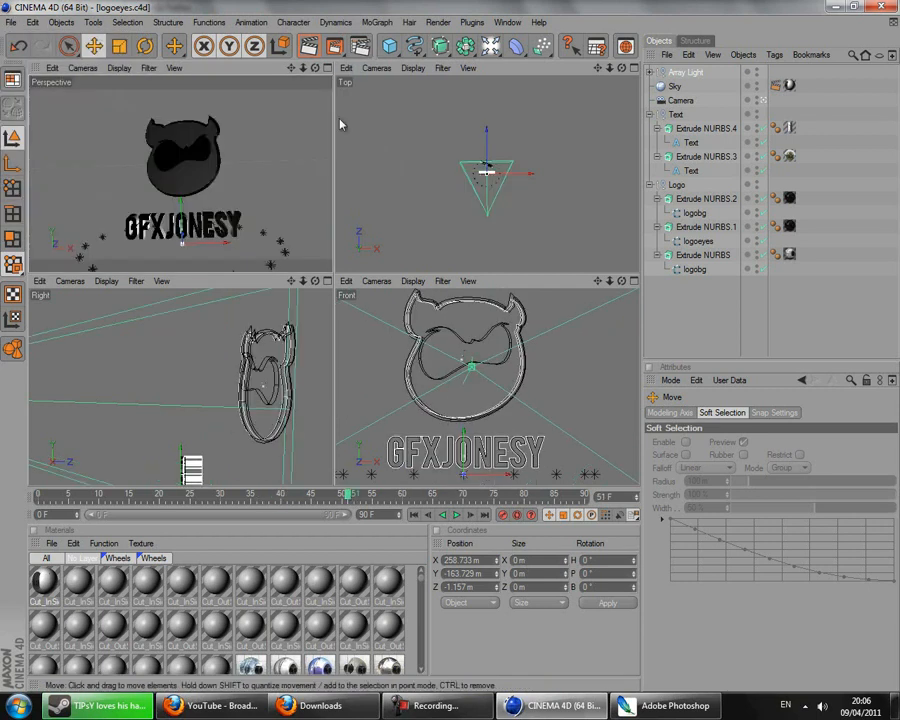
click(360, 47)
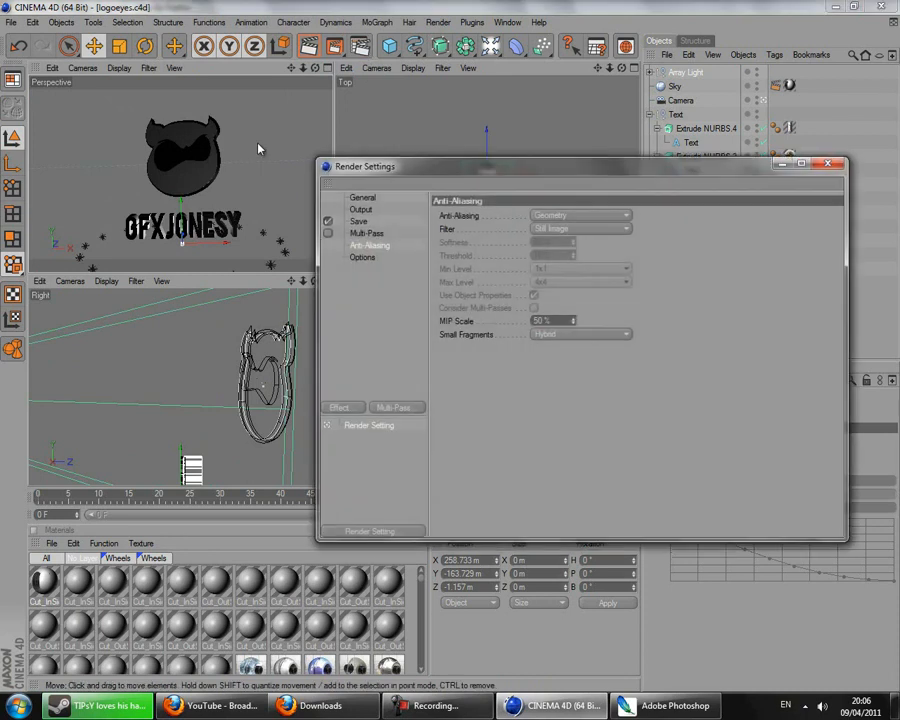
click(360, 222)
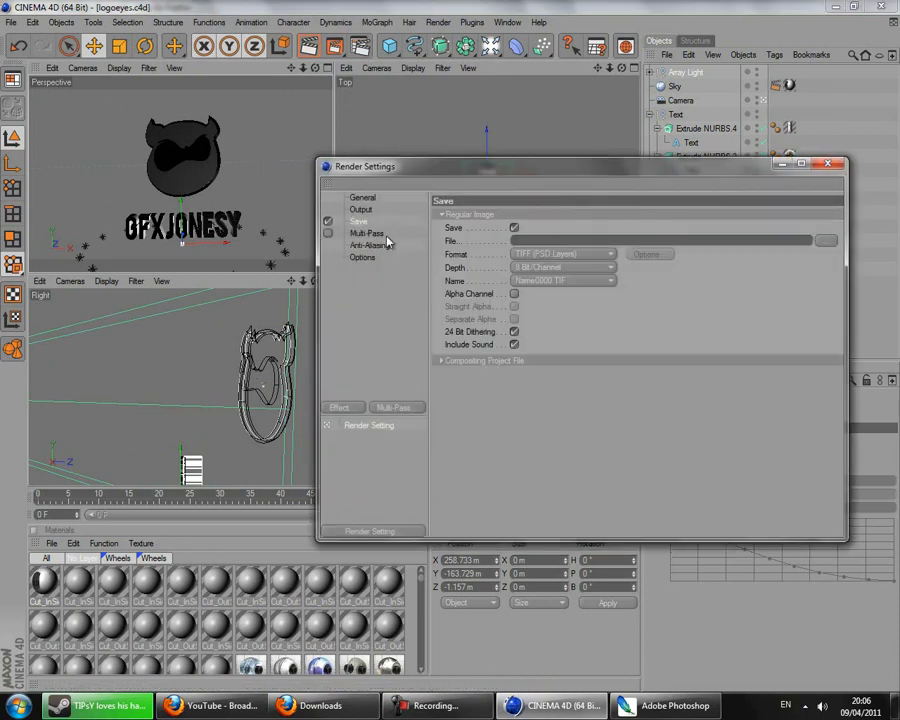
click(826, 241)
drag(490, 176, 268, 225)
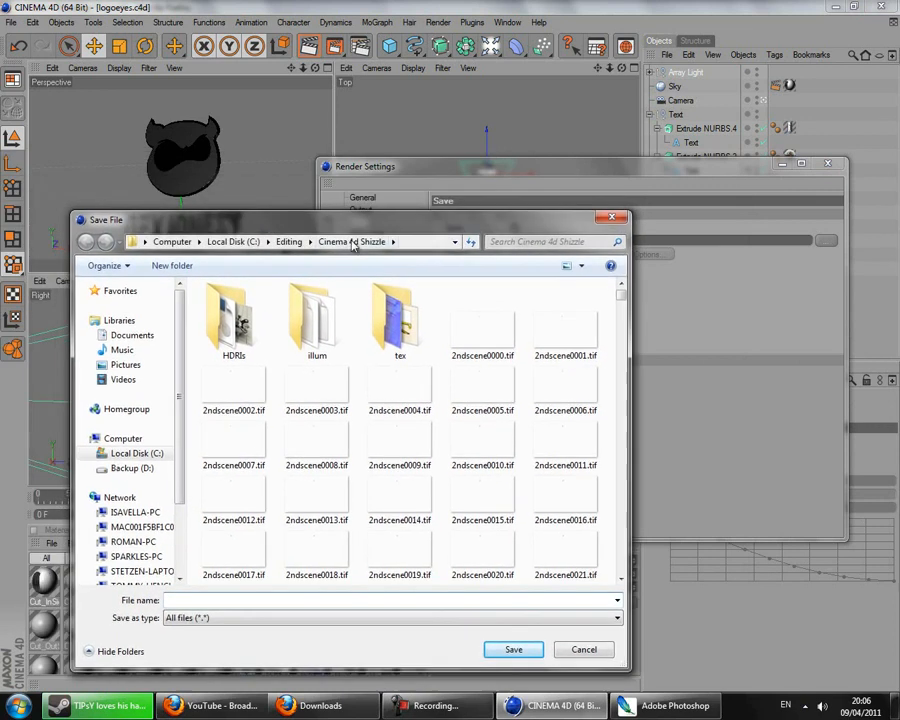
click(237, 603)
text(GFXJonesy)
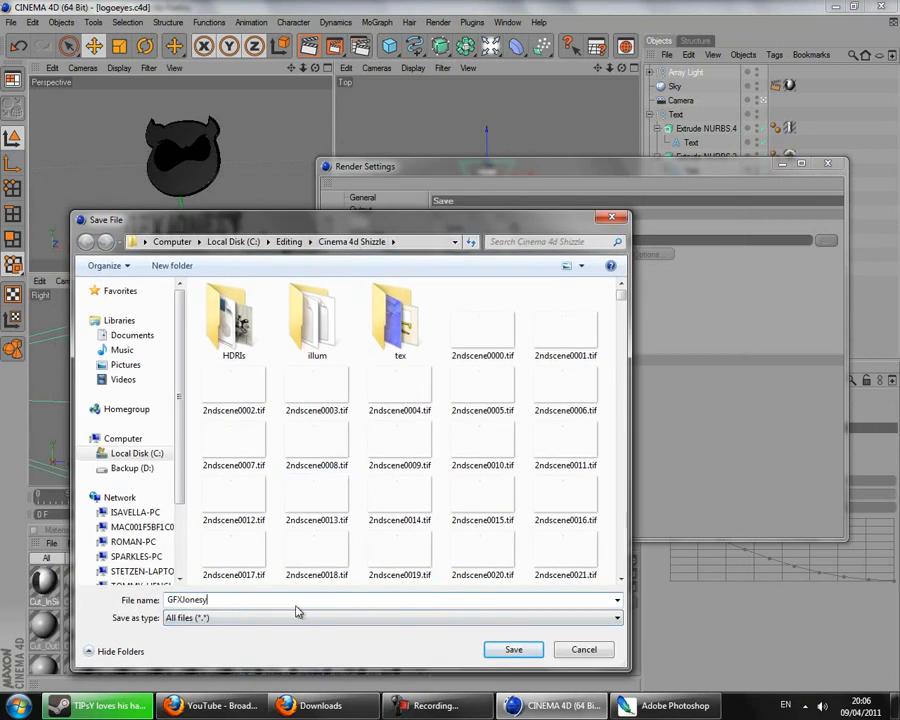
click(513, 649)
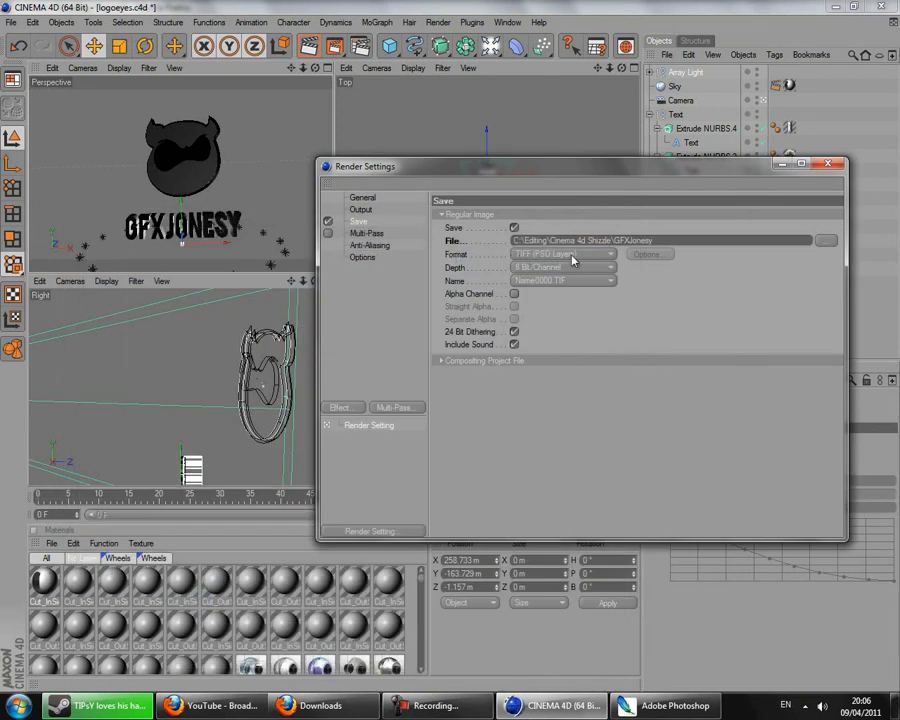
Enable the alpha channel for the saved render and set anti-aliasing to Best
click(515, 296)
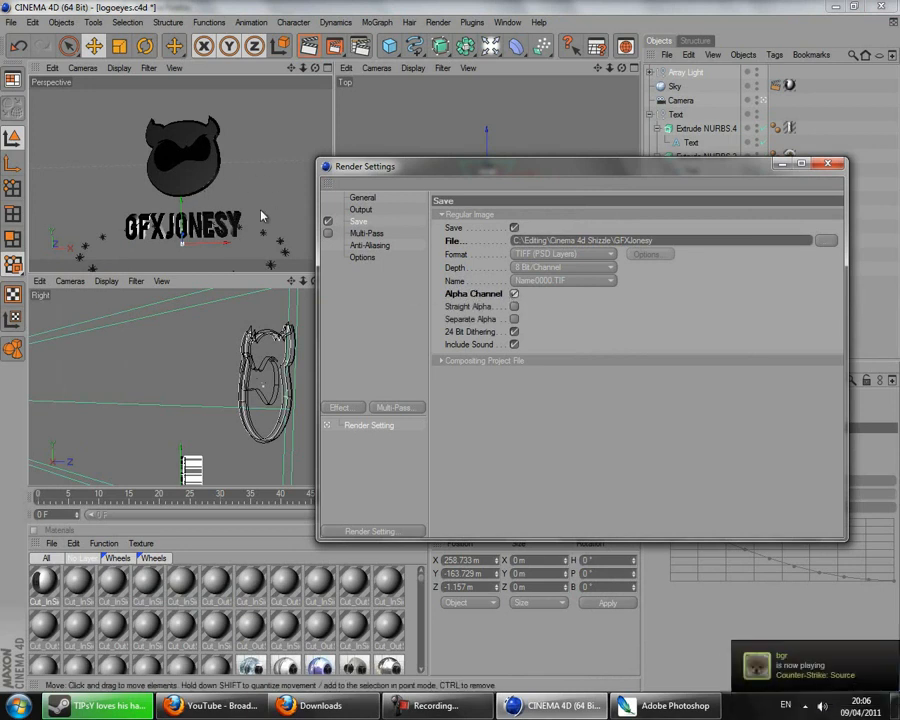
click(369, 245)
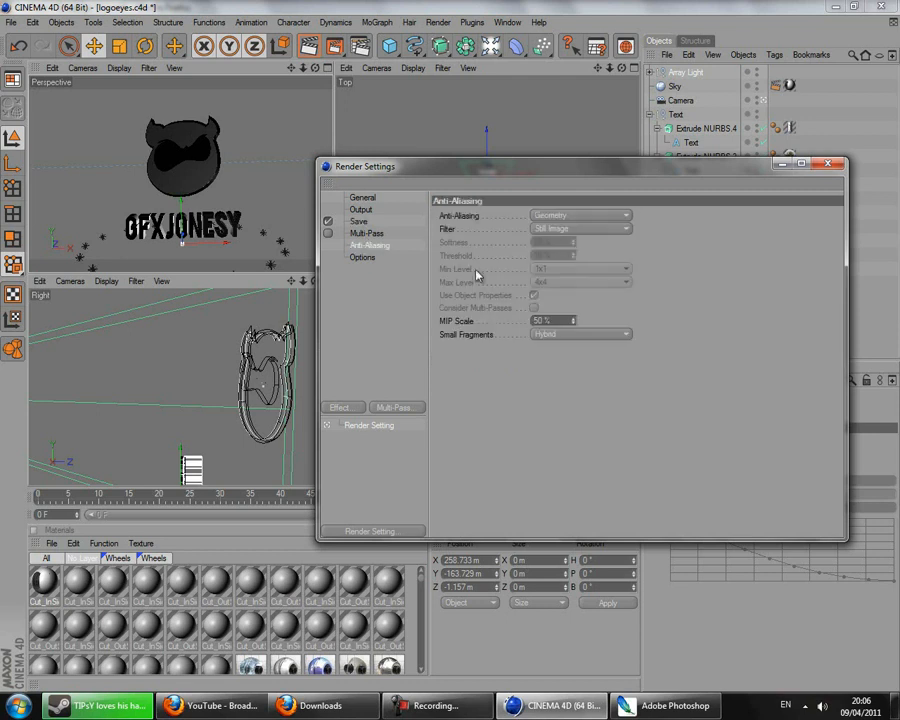
click(572, 216)
click(543, 256)
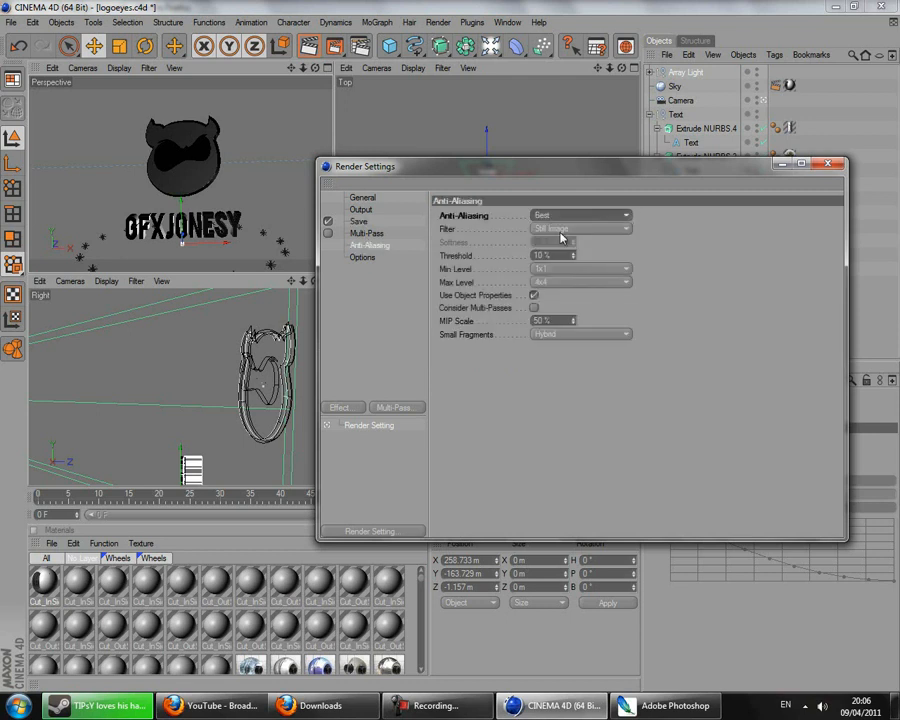
Close the render settings, save the scene and render the animation to the Picture Viewer
click(359, 221)
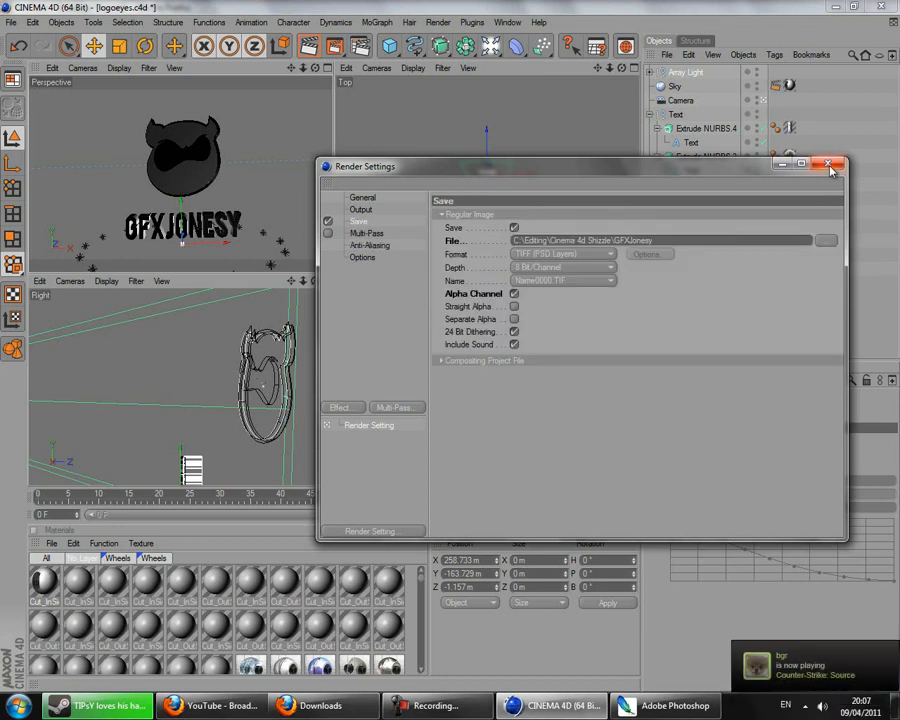
click(446, 361)
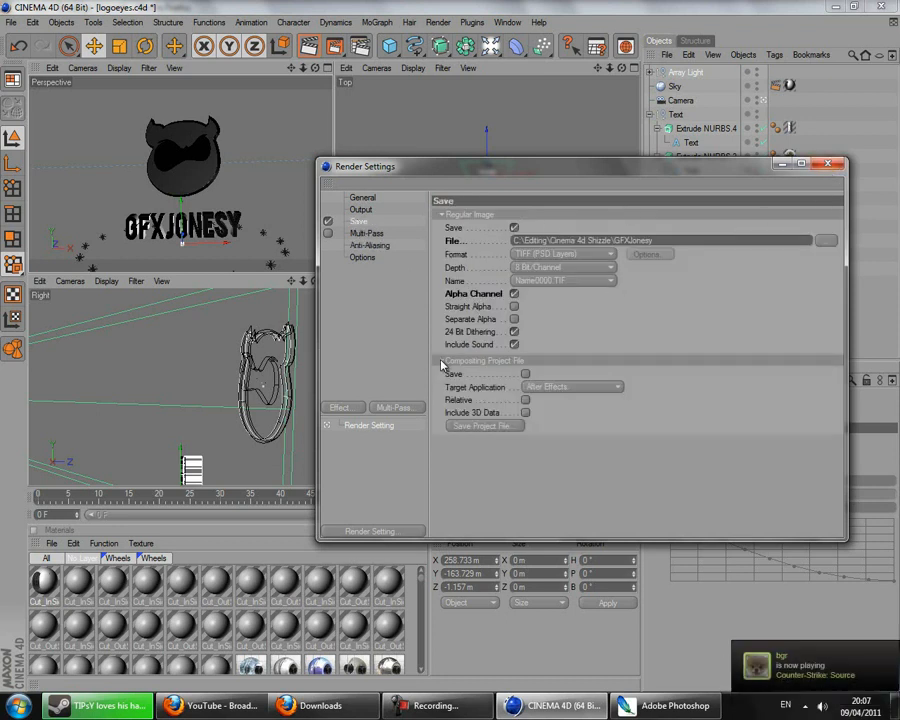
click(827, 163)
click(10, 22)
click(29, 131)
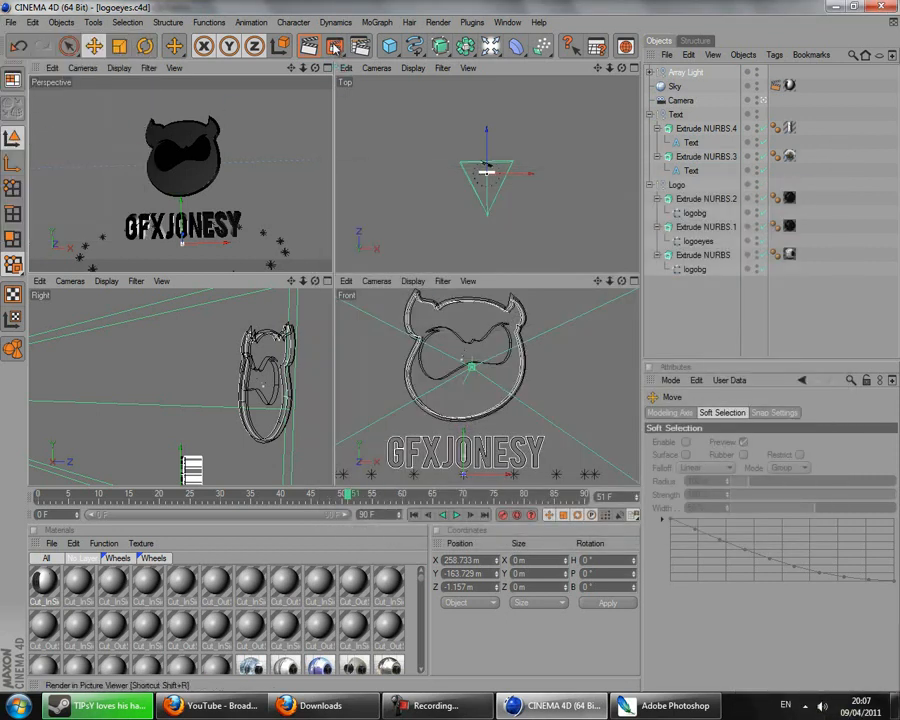
click(334, 46)
click(400, 410)
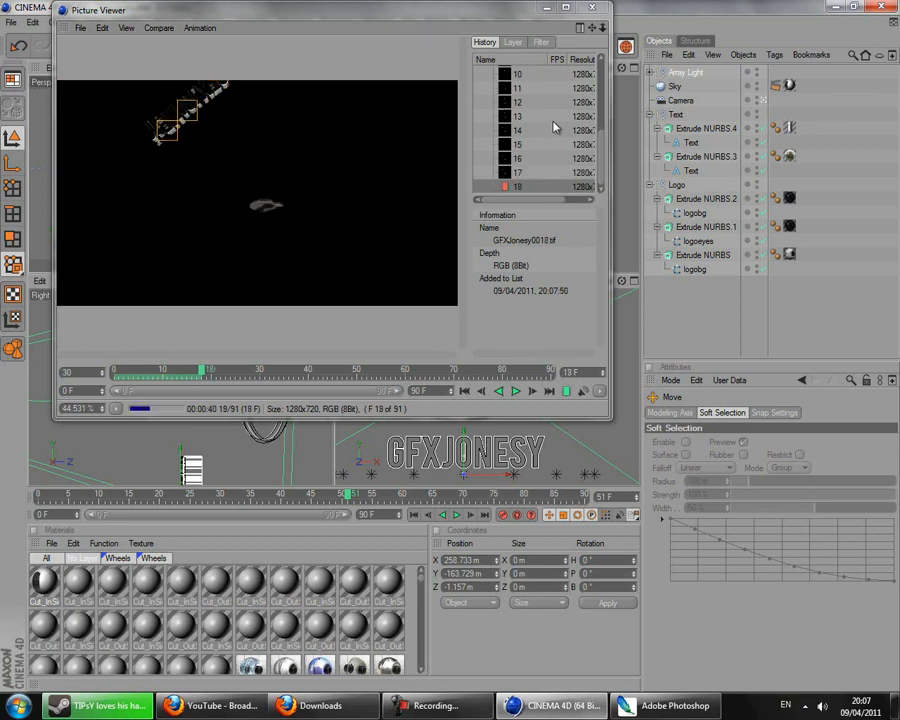
Step through the rendered frames in the Picture Viewer history up to frame 19
scroll(545, 118, up, 4)
click(528, 88)
click(537, 116)
key(Down)
key(Down)
key(Down)
key(Down)
key(Down)
key(Down)
key(Down)
key(Down)
key(Down)
key(Down)
key(Down)
key(Down)
key(Down)
key(Down)
key(Down)
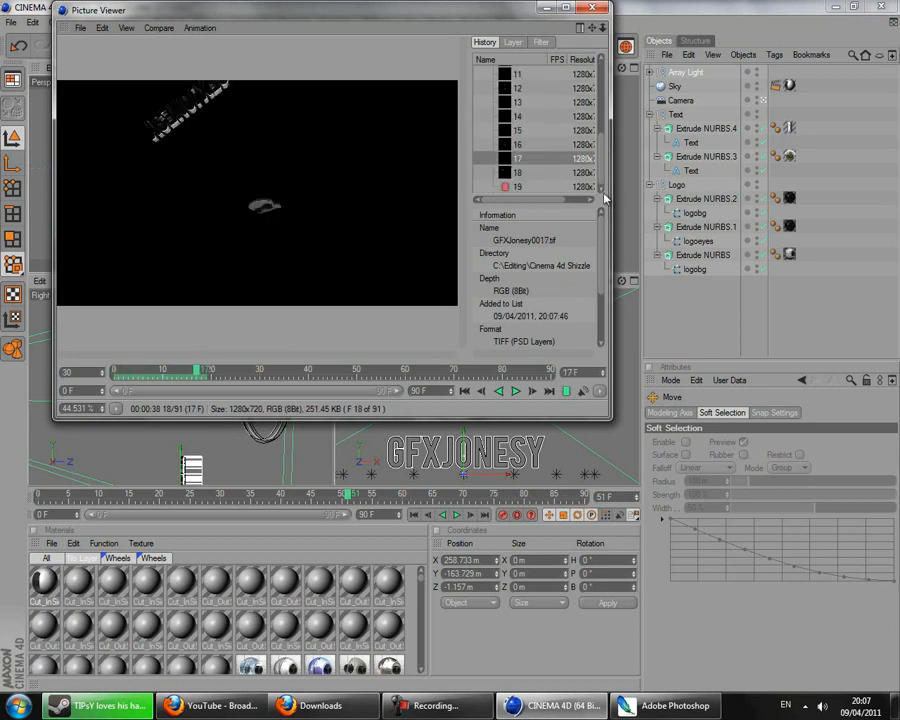
key(Down)
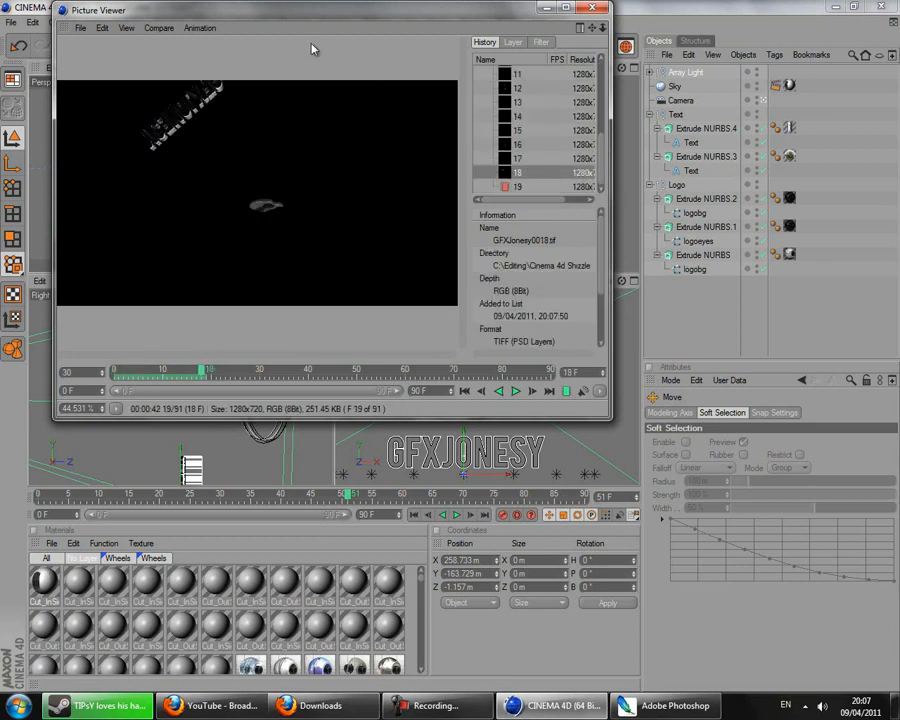
click(537, 187)
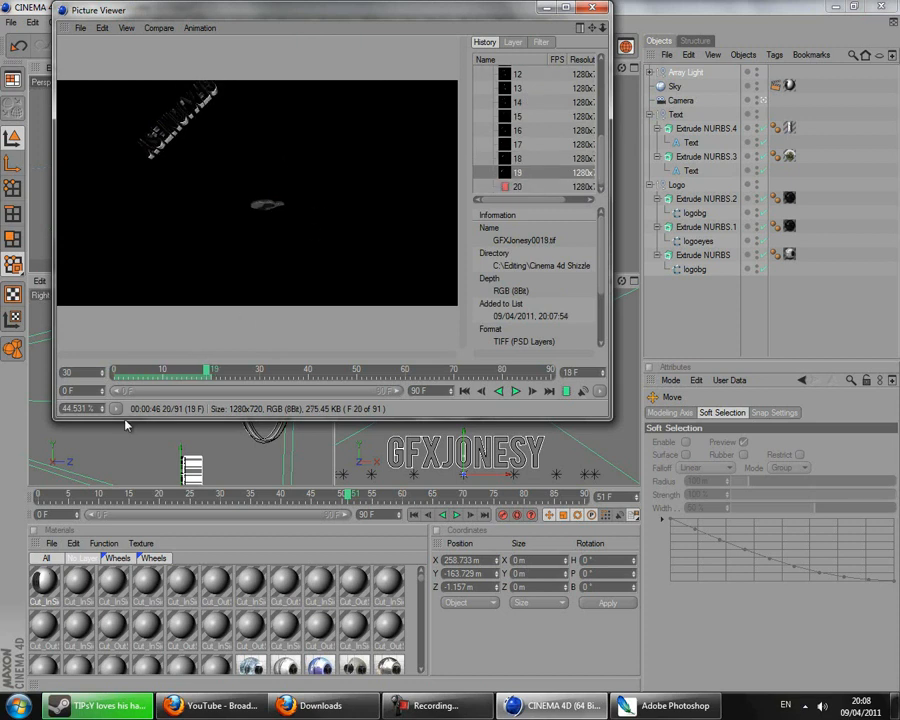
Scrub through the rendered animation from frame 0 to frame 80, and close the Picture Viewer
drag(200, 372, 124, 374)
click(517, 396)
click(517, 396)
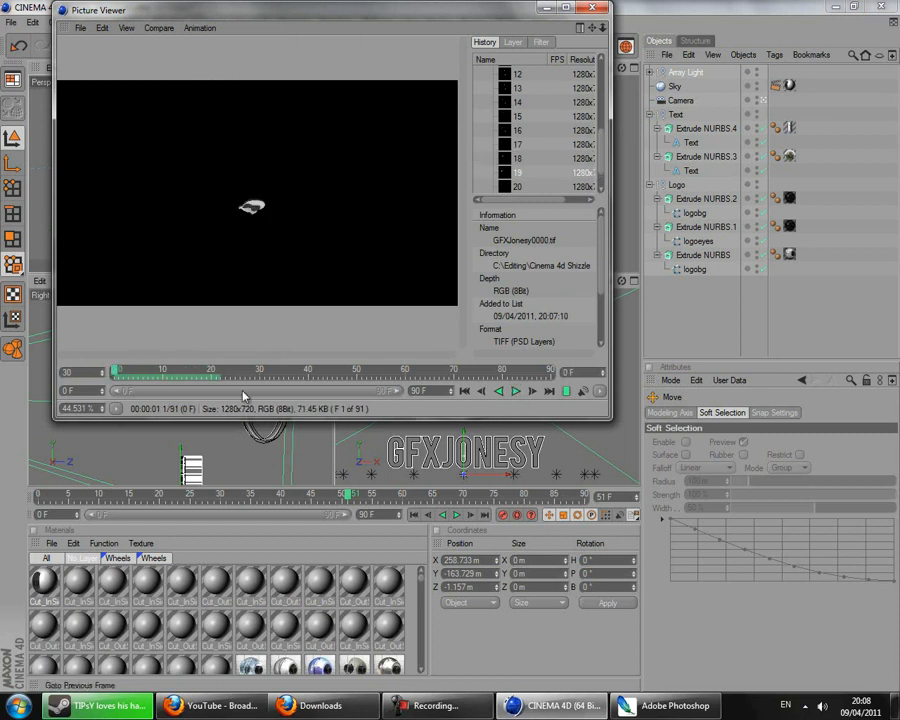
drag(116, 372, 203, 372)
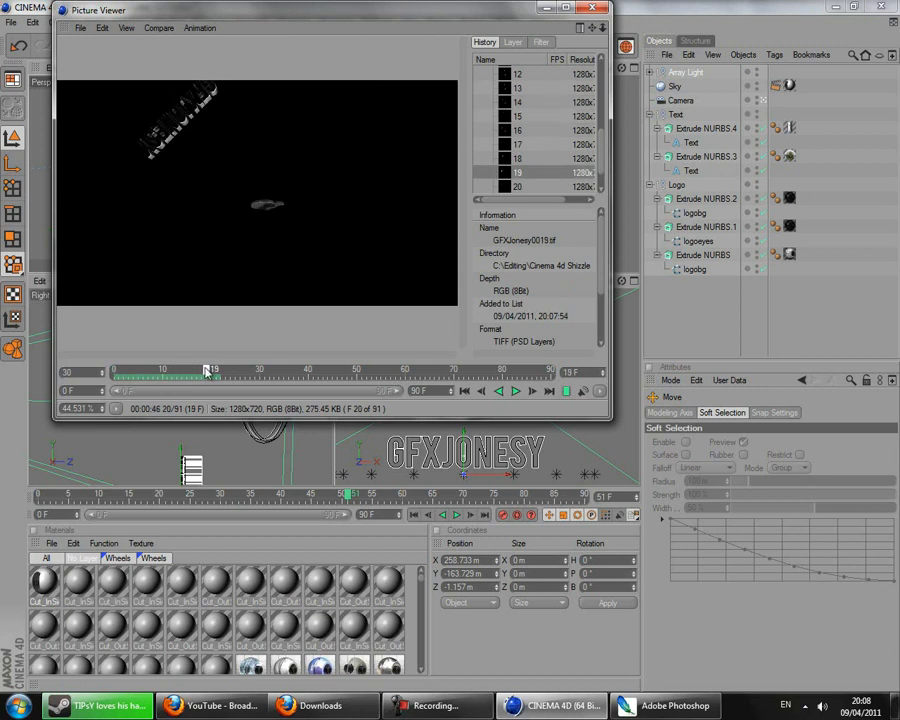
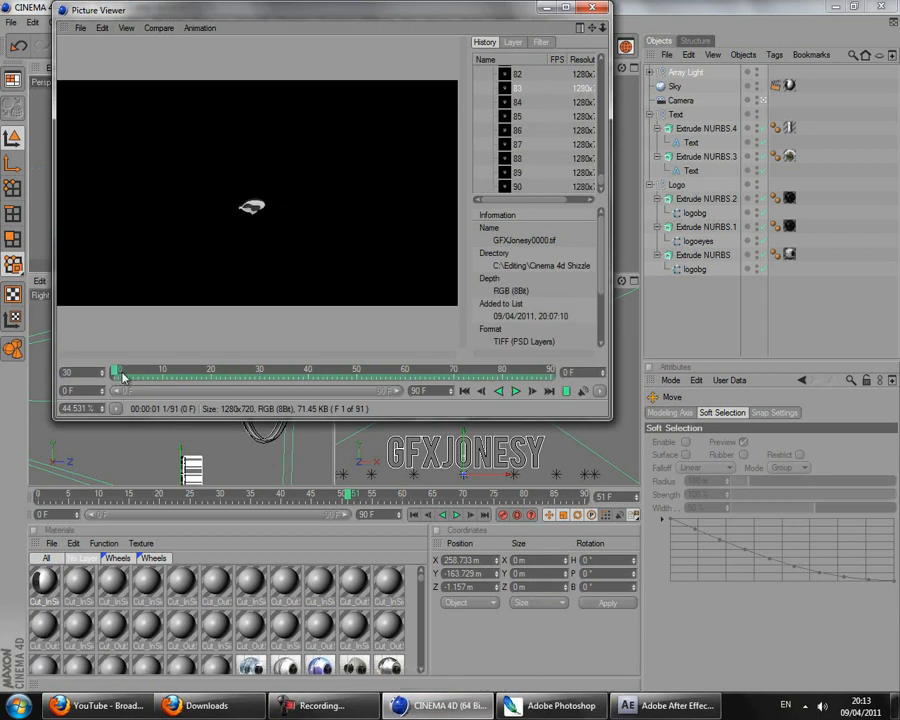
drag(117, 375, 505, 390)
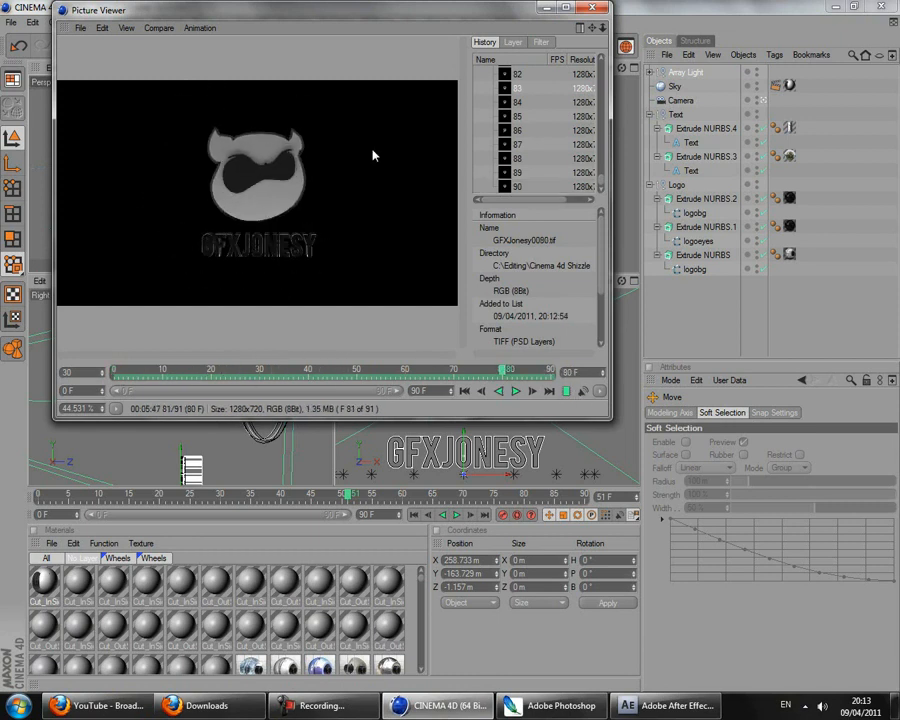
click(592, 9)
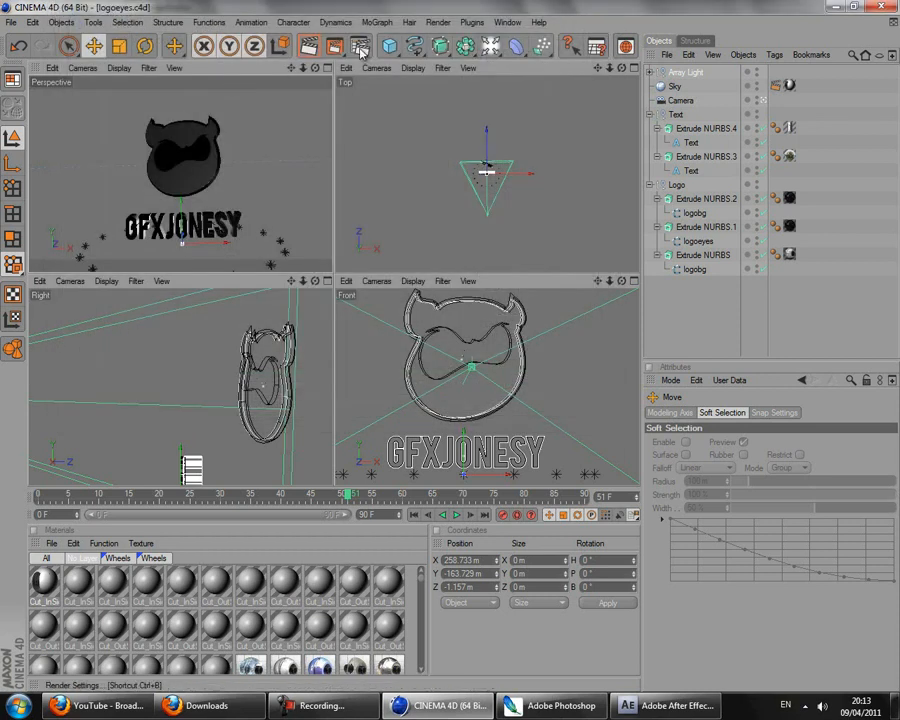
Enable Save, Relative and Include 3D Data for the After Effects compositing project and save it as logoeyes.aec on the Desktop
click(360, 47)
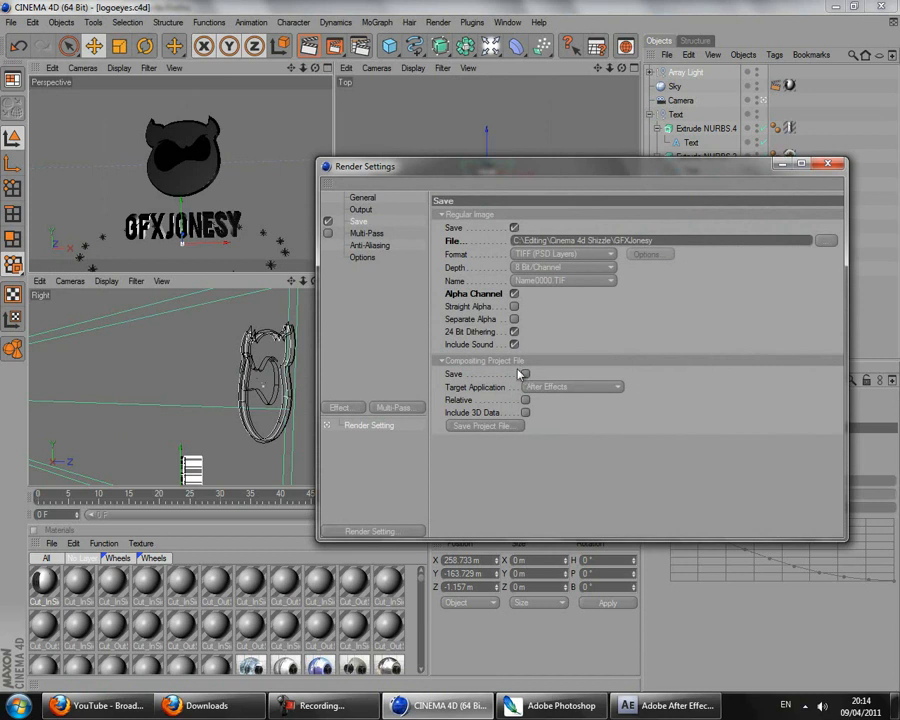
click(525, 374)
click(525, 400)
click(525, 412)
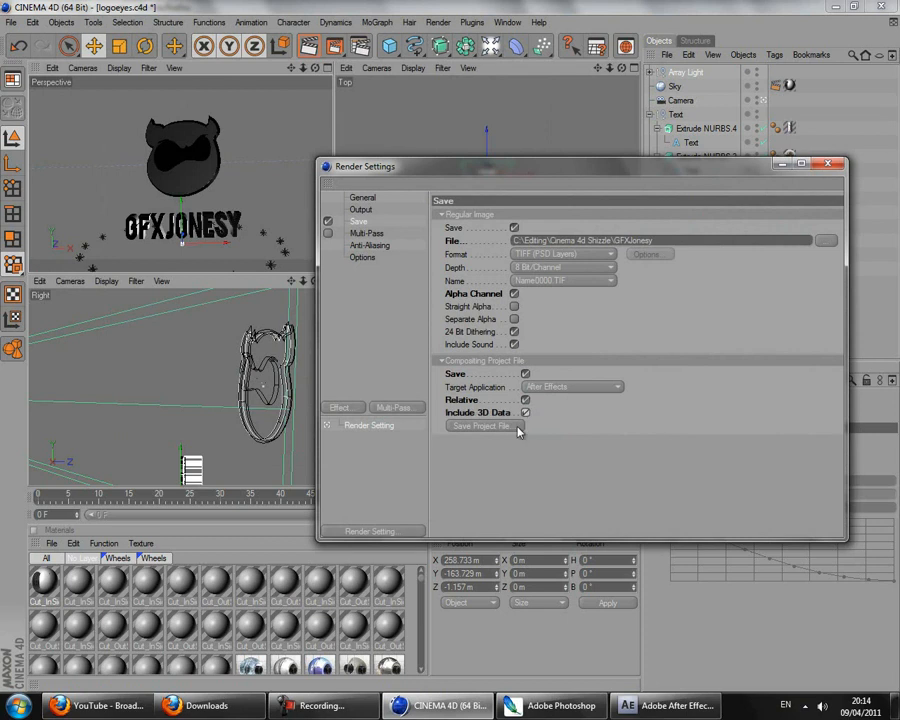
click(488, 425)
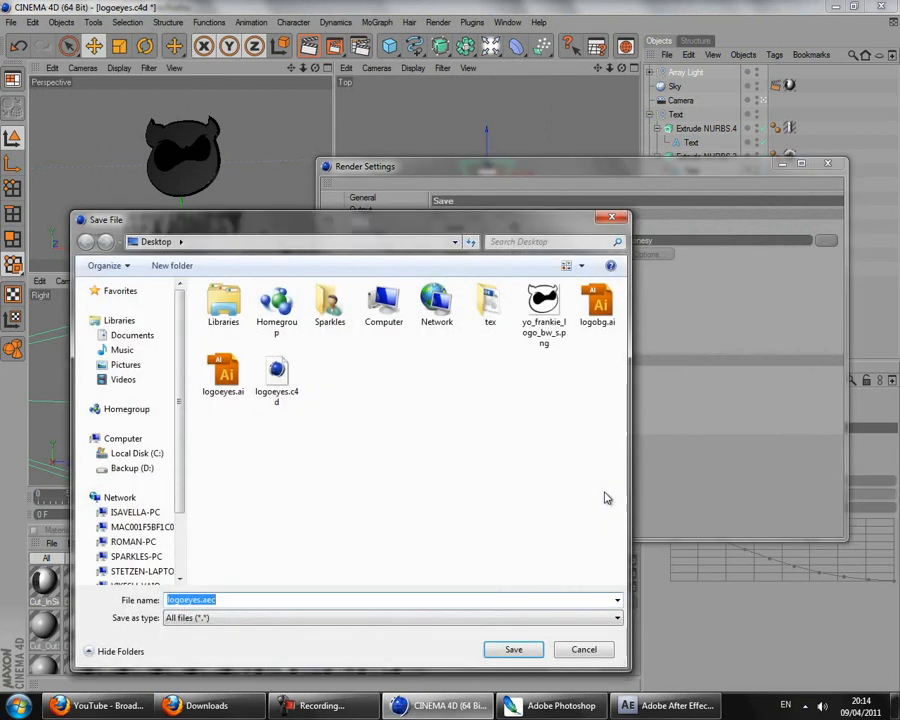
click(505, 652)
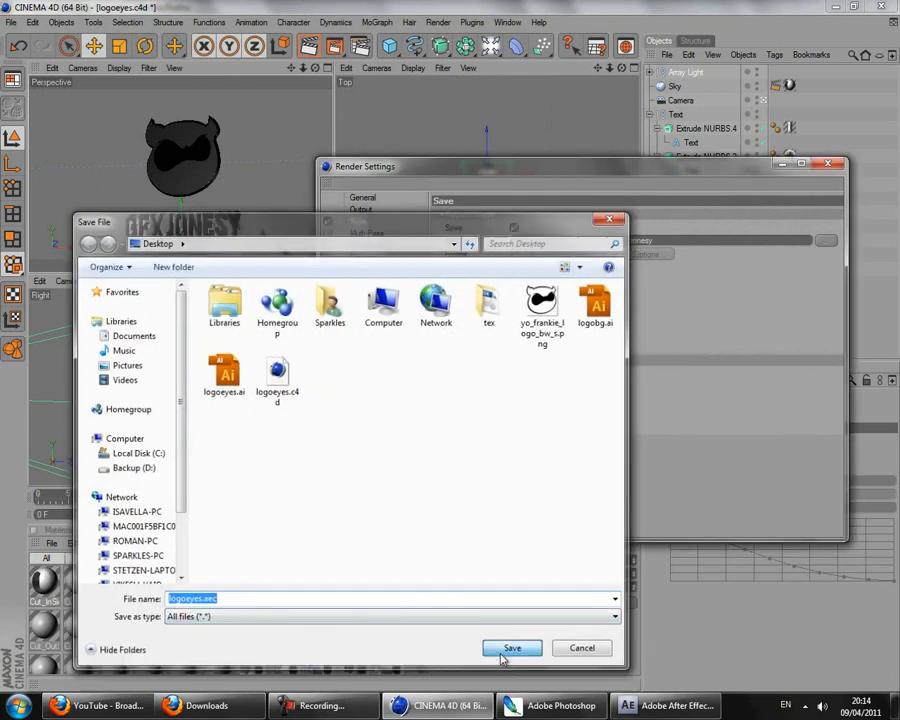
Close the render settings, save the logoeyes.c4d scene and quit Cinema 4D
click(826, 164)
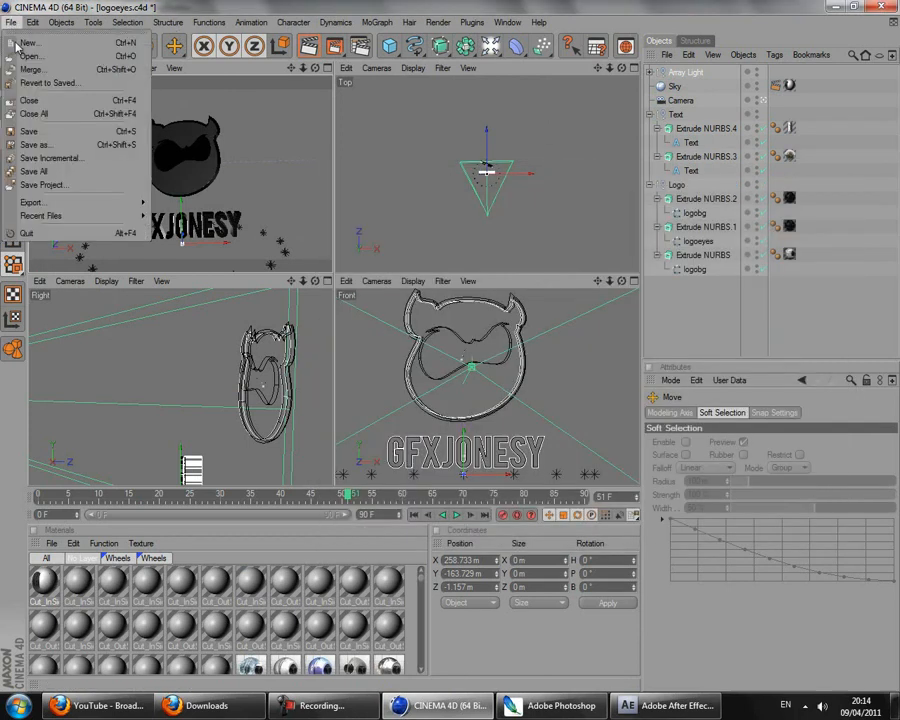
click(29, 131)
click(888, 7)
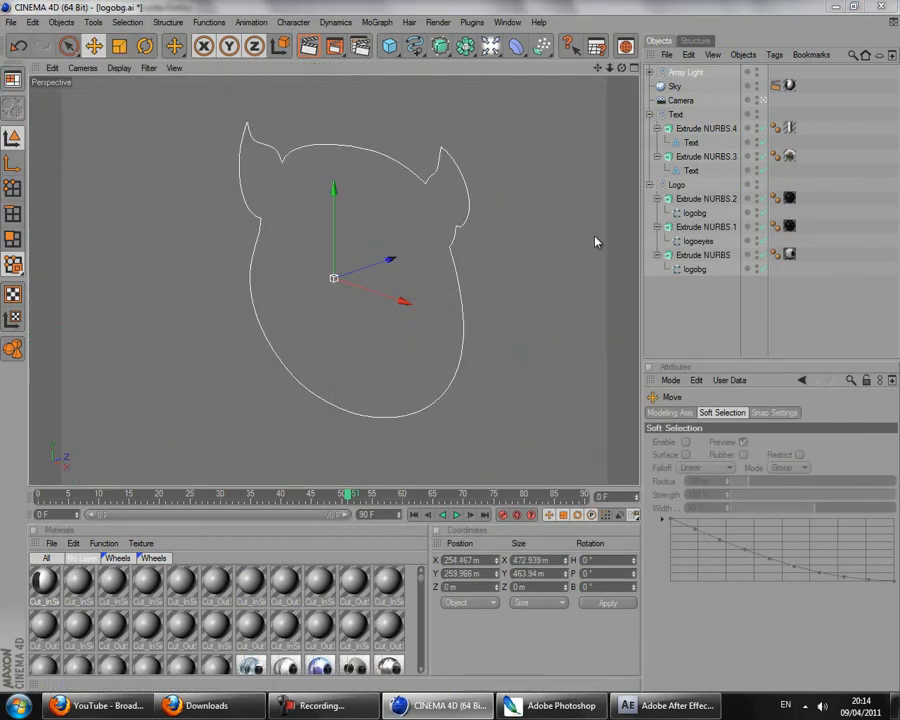
click(457, 404)
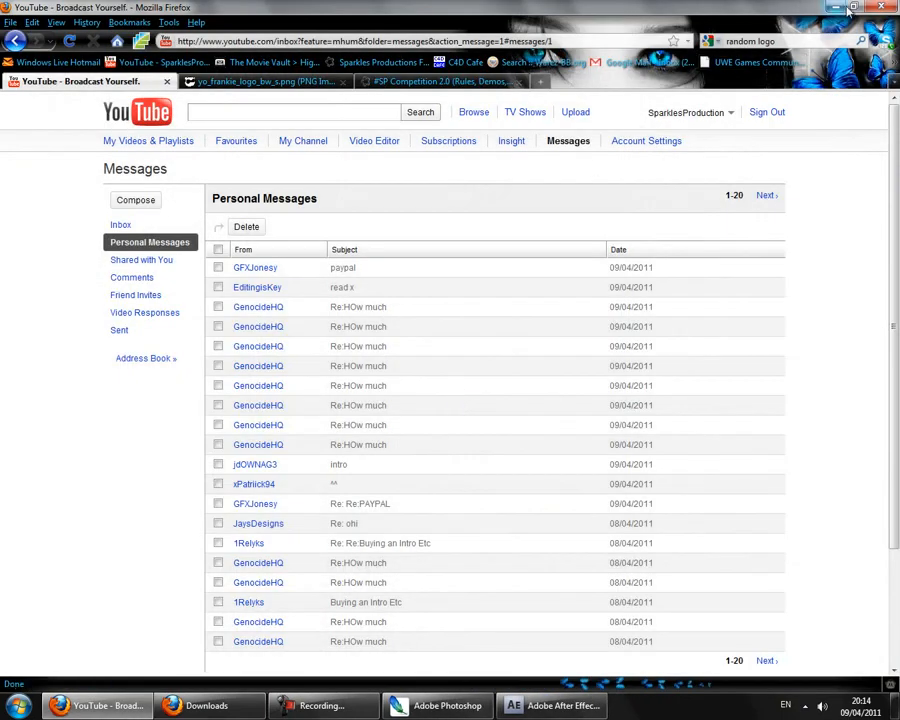
Switch to After Effects and browse to the Editing > Cinema 4d Shizzle folder on drive C for a file import
click(837, 8)
click(10, 23)
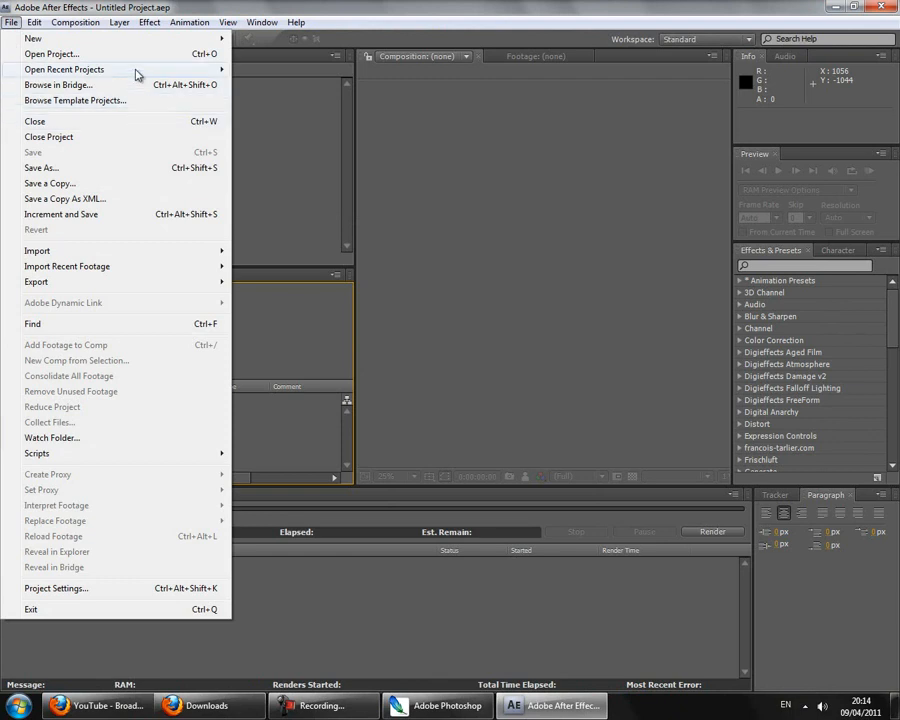
mouse_move(203, 256)
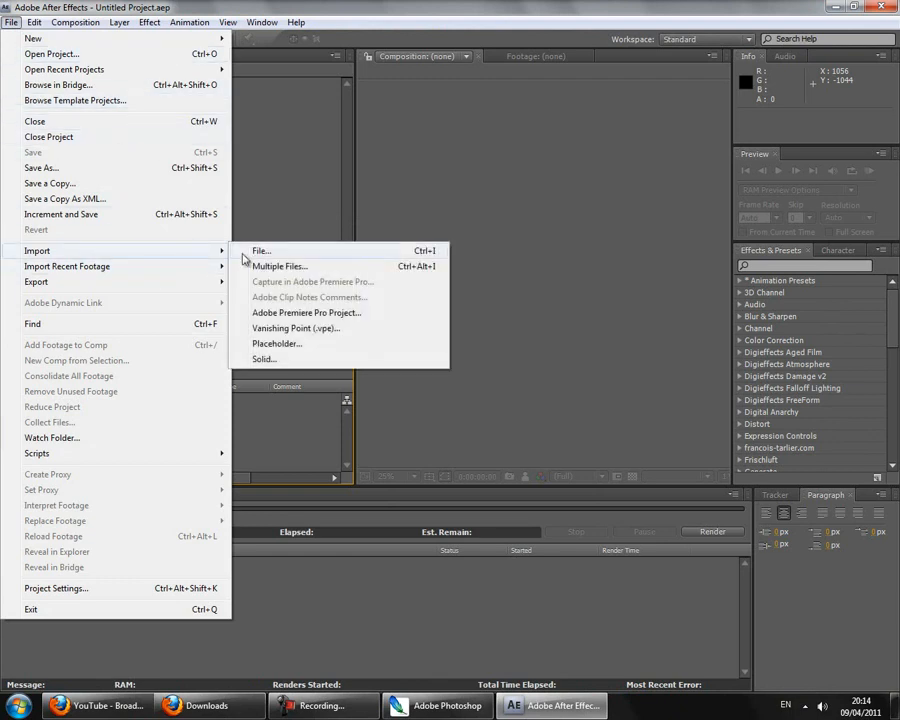
click(262, 251)
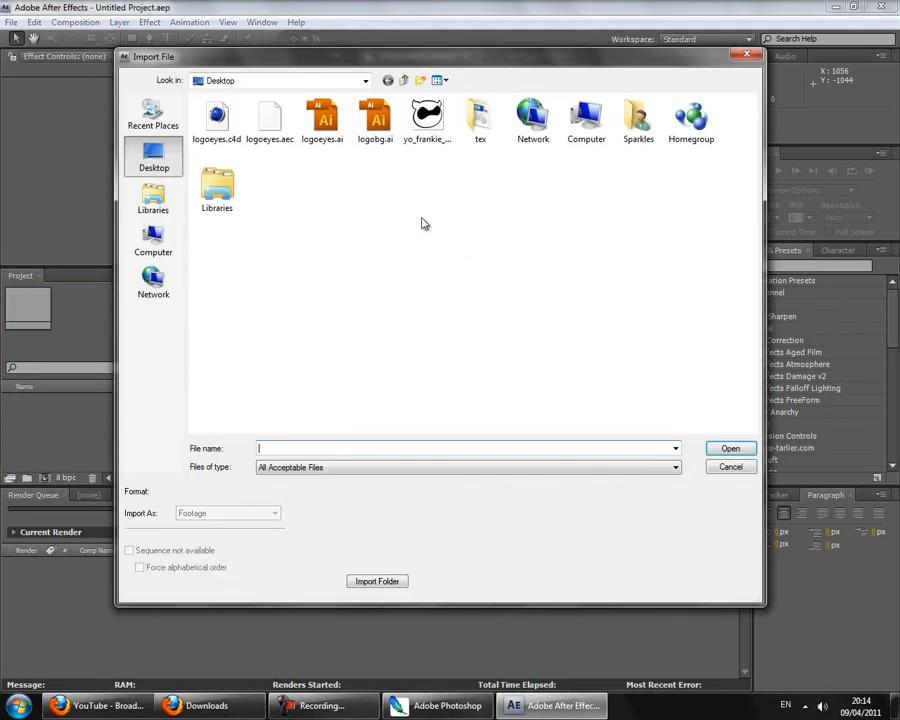
click(259, 86)
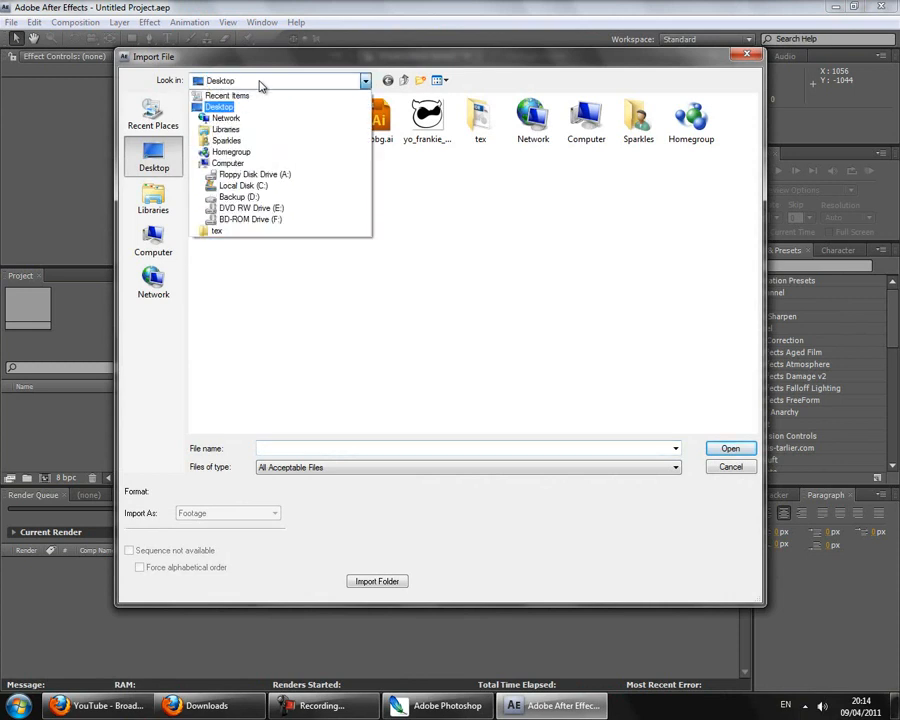
click(251, 191)
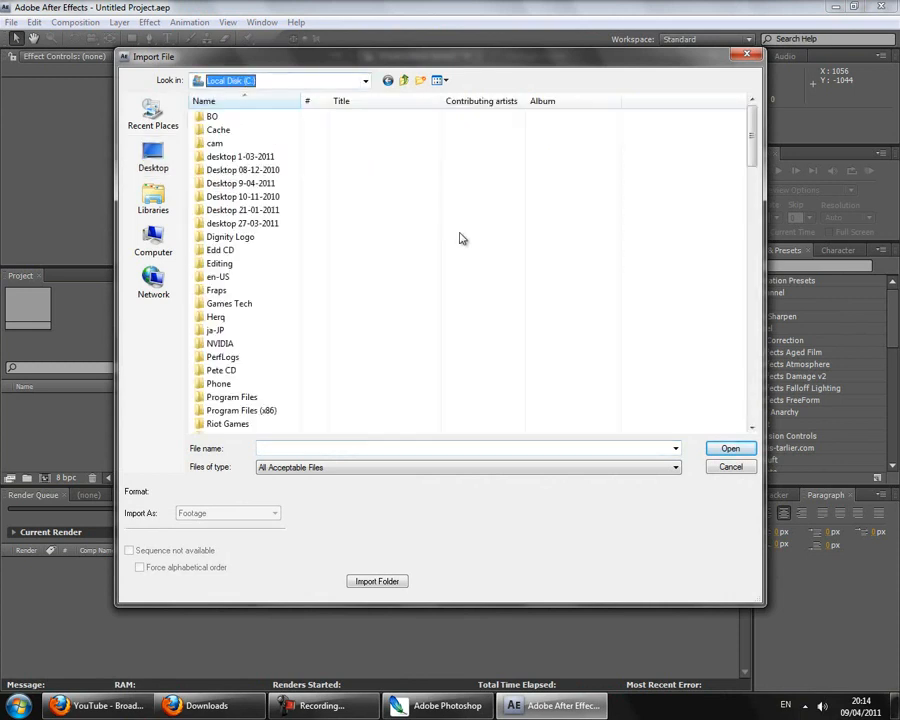
double_click(220, 264)
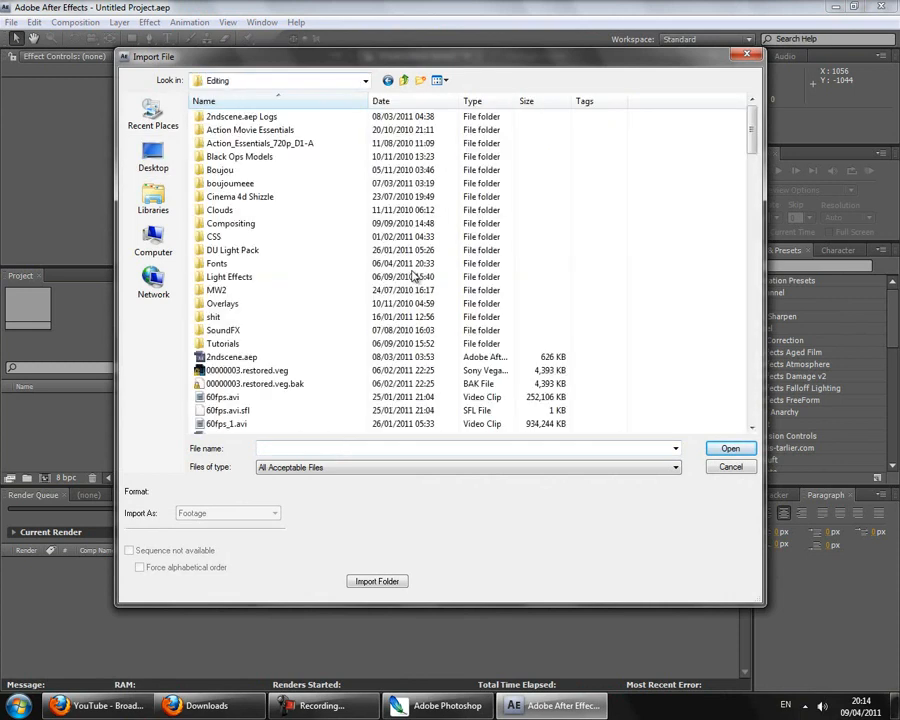
double_click(245, 197)
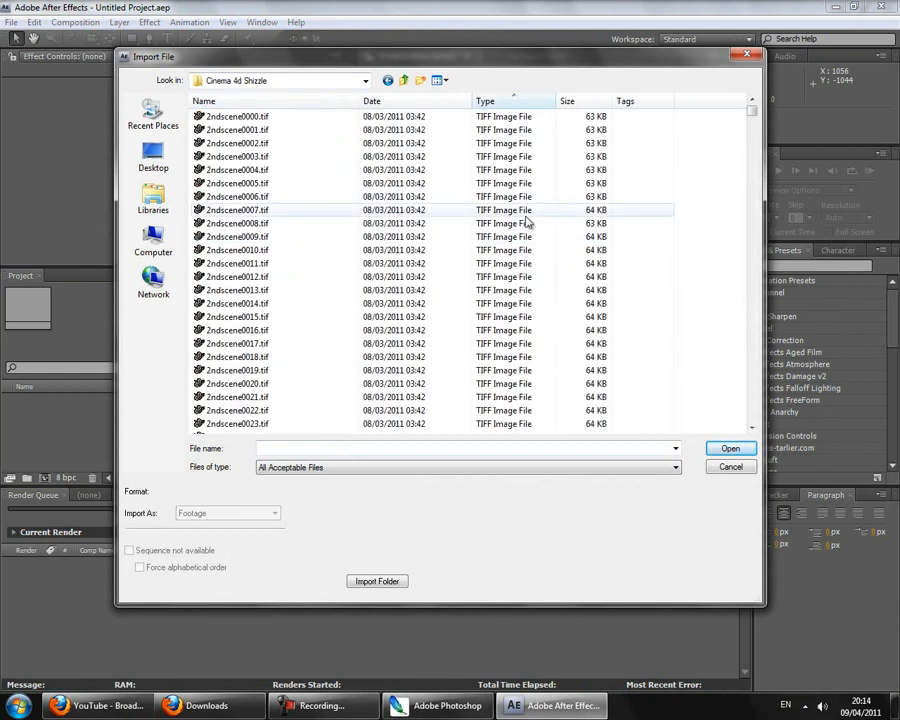
Import the GFXJonesy frames starting at GFXJonesy0000.tif as a TIFF sequence footage with Straight - Unmatted alpha
click(524, 213)
key(g)
click(273, 146)
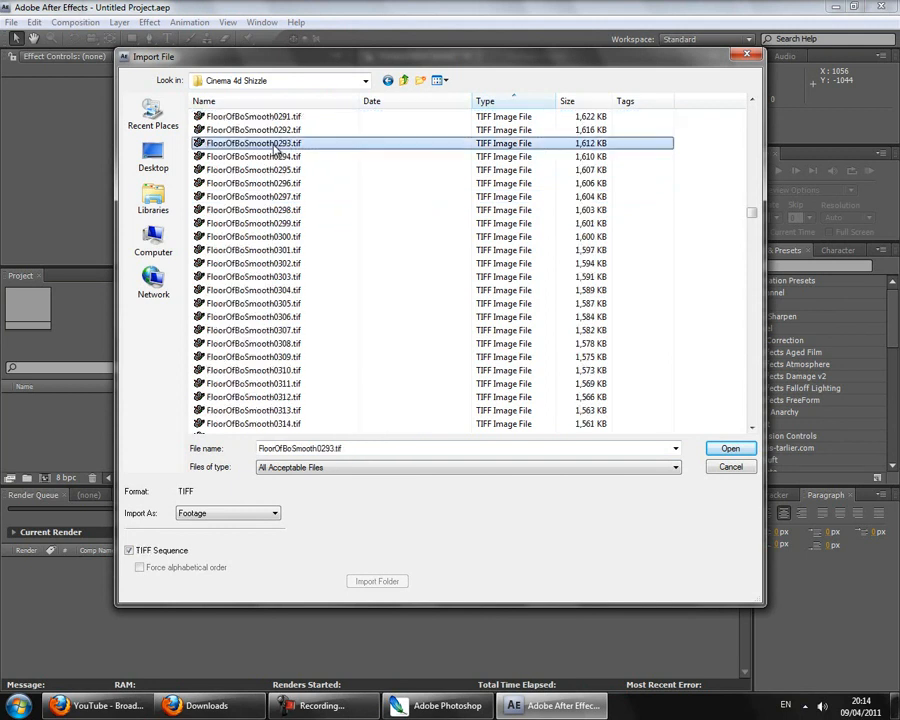
scroll(345, 226, up, 5)
click(344, 224)
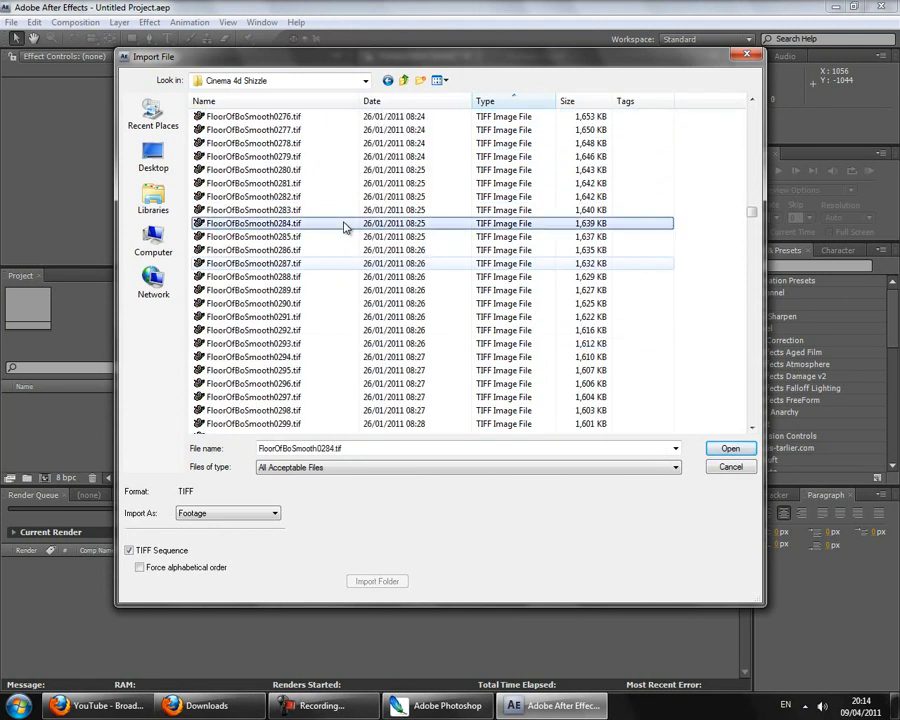
key(g)
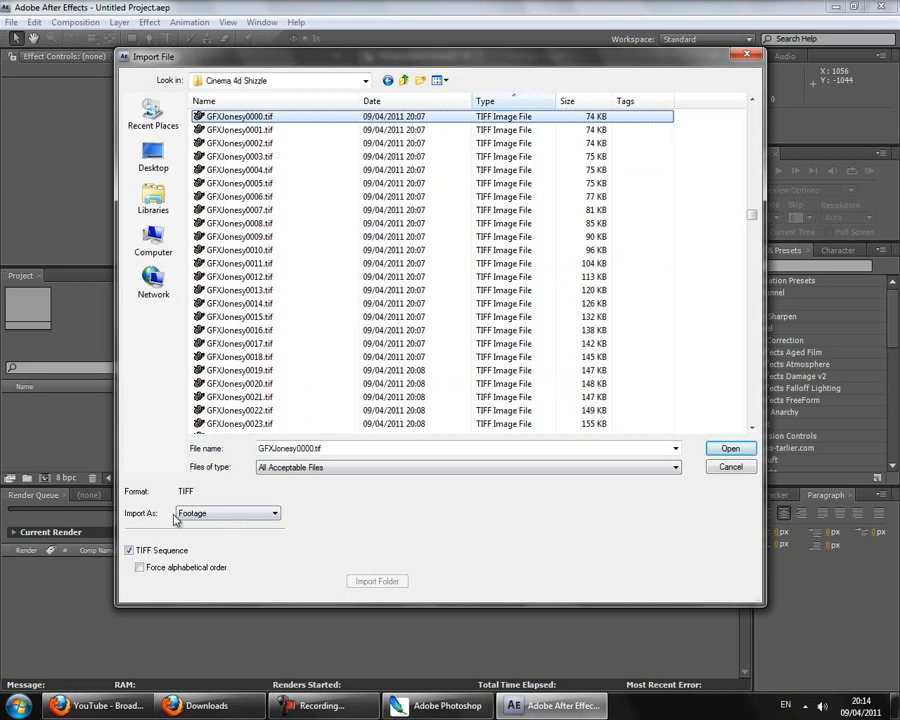
click(724, 452)
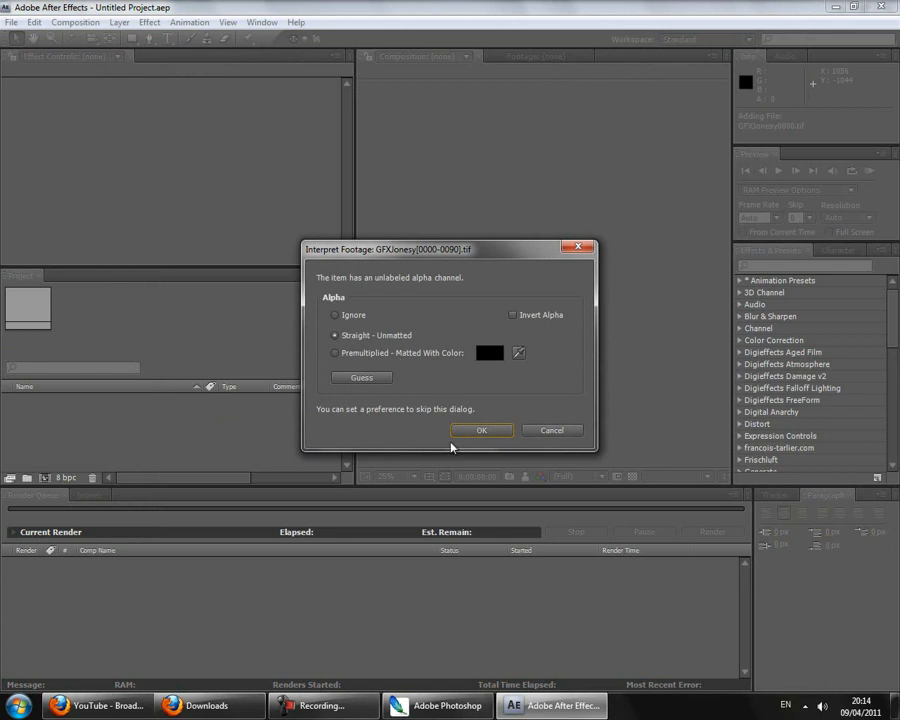
click(482, 431)
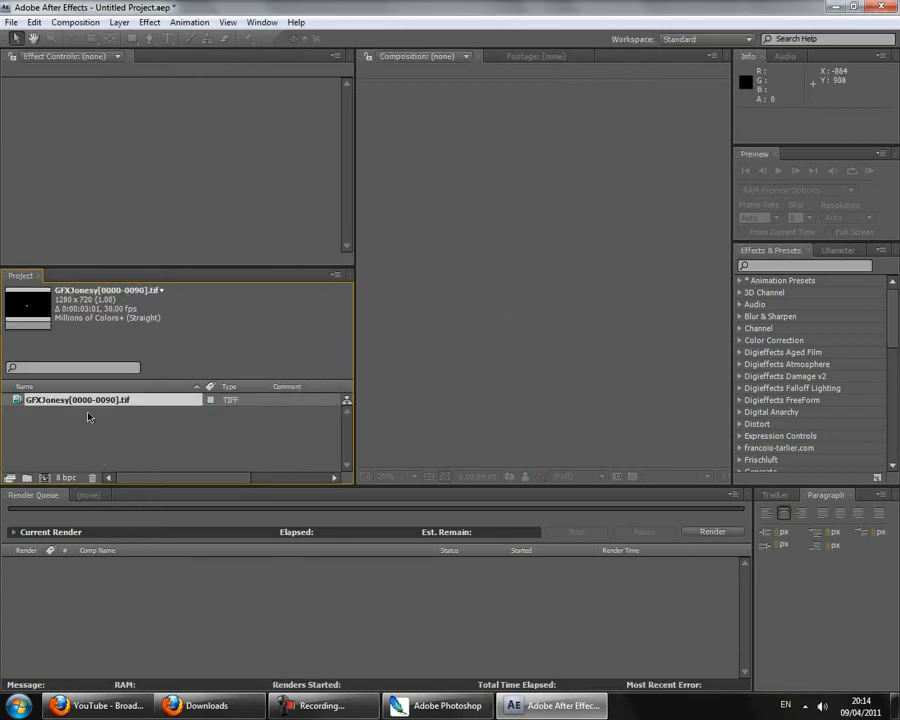
Create a composition from the GFXJonesy TIFF sequence and scrub its timeline to 0:00:01:26
click(84, 496)
drag(92, 400, 108, 580)
drag(497, 527, 643, 527)
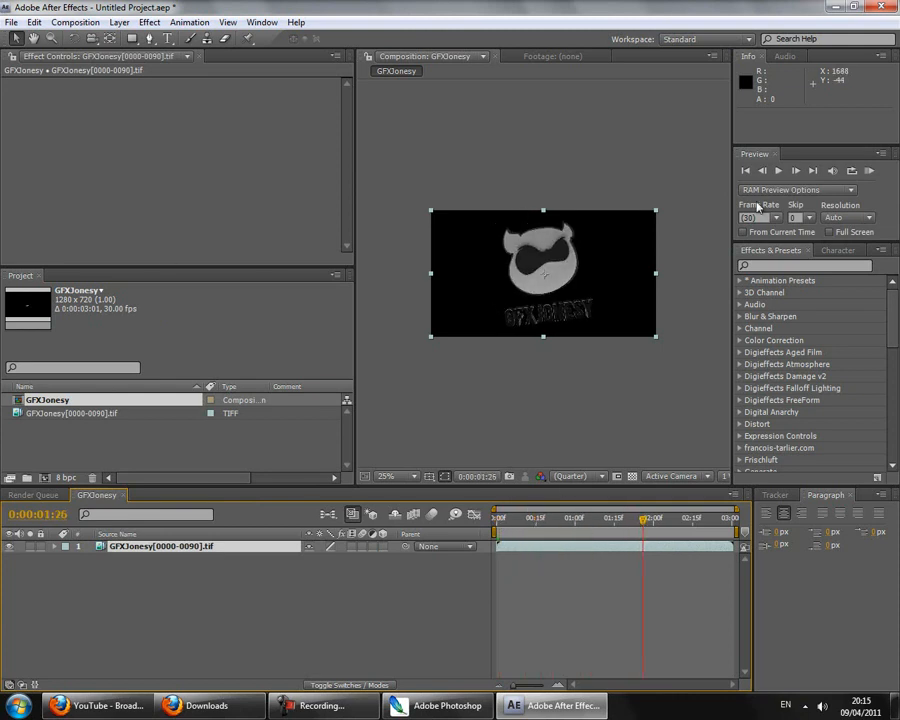
Import logoeyes.aec from the desktop into the project and expand its logoeyes.c4d folder
click(833, 6)
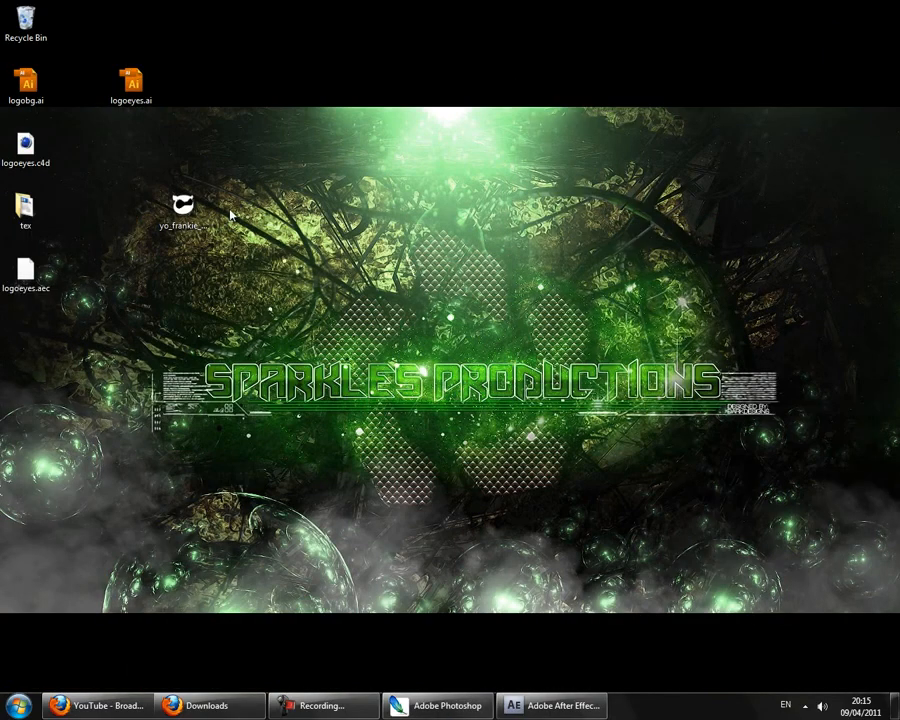
click(26, 270)
drag(26, 270, 198, 461)
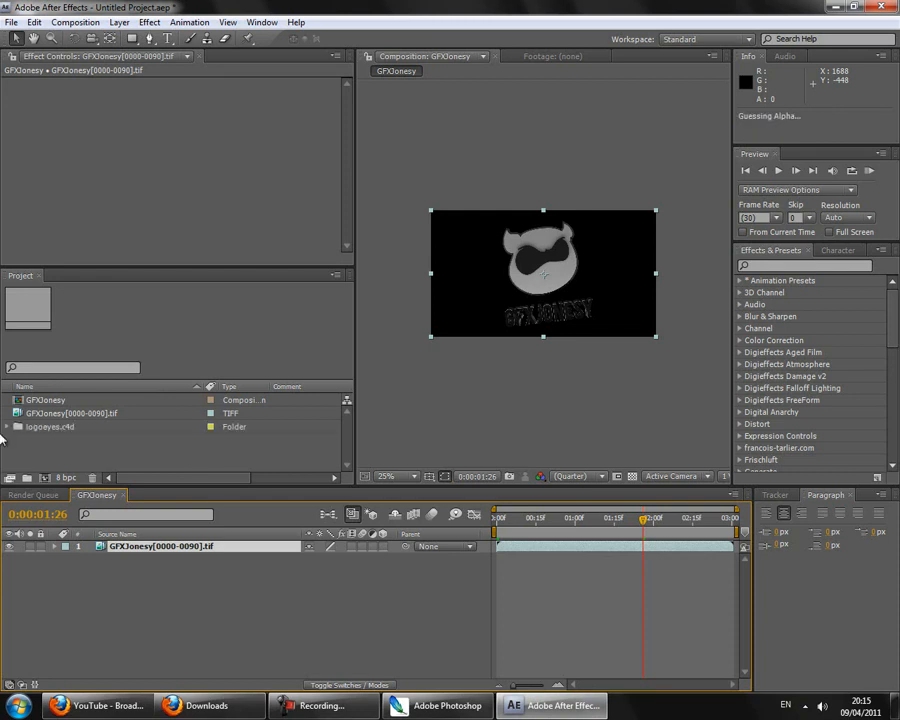
click(6, 427)
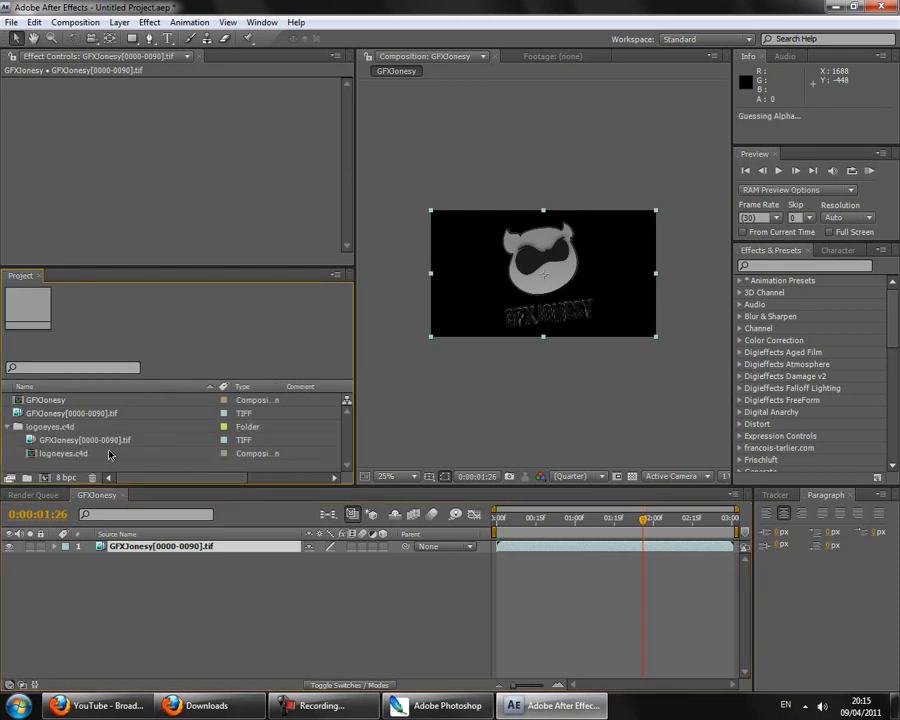
Open the logoeyes.c4d composition and scrub its animation to 0:00:01:19
click(105, 454)
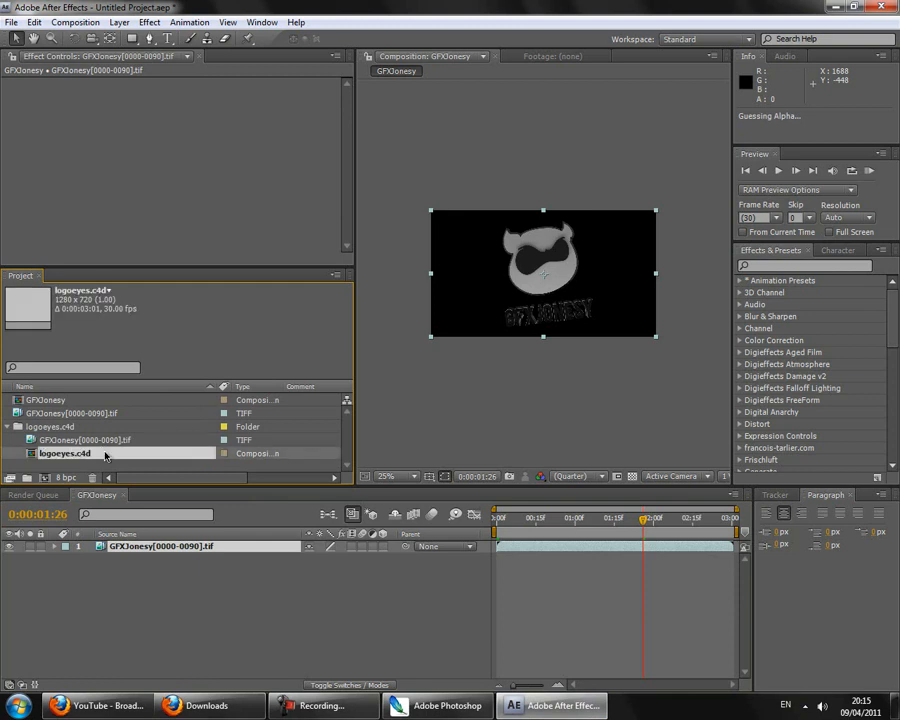
double_click(68, 453)
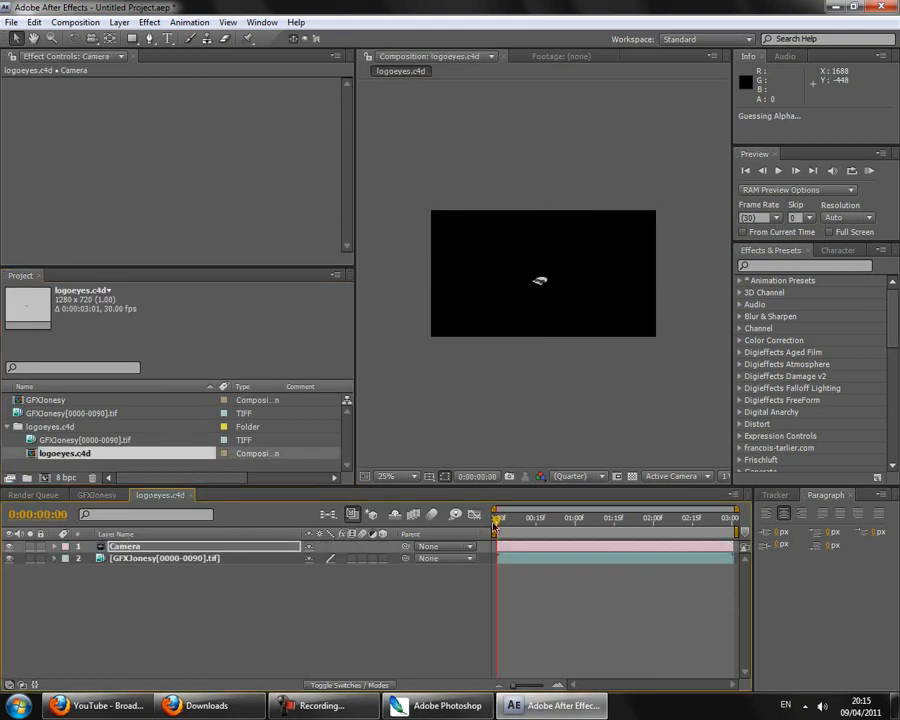
drag(497, 522, 622, 518)
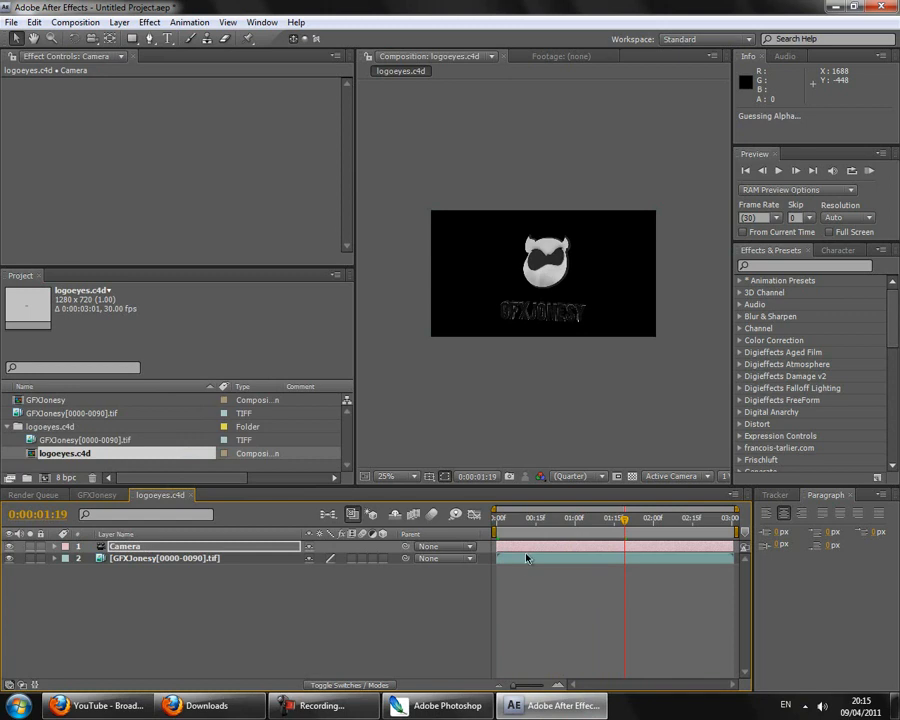
Close the GFXJonesy composition's timeline, select the TIFF sequence layer in logoeyes.c4d and move the current time to 0:00:02:16
click(98, 495)
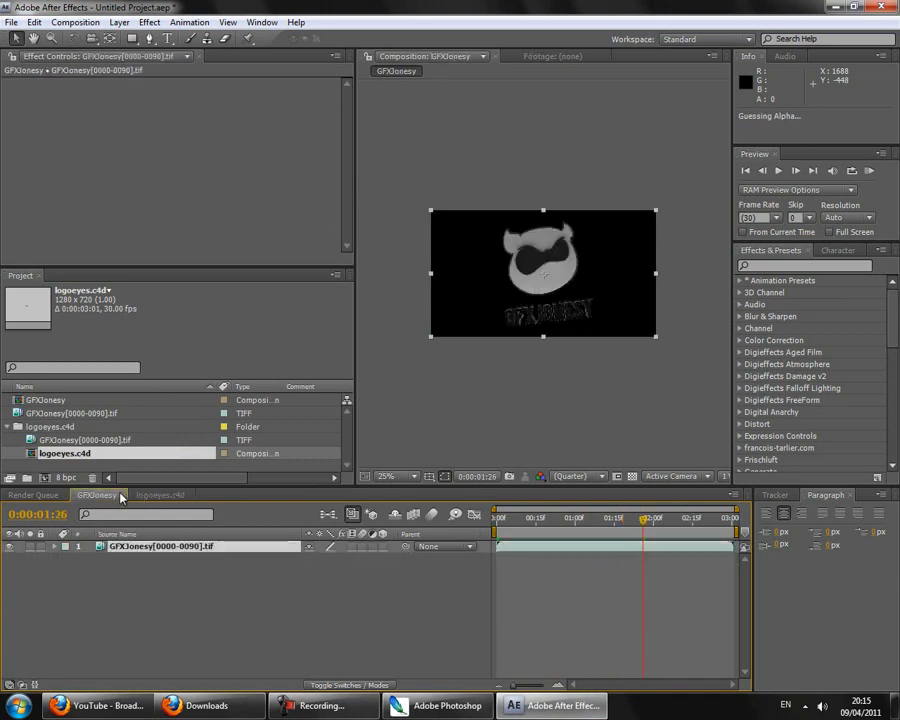
click(123, 495)
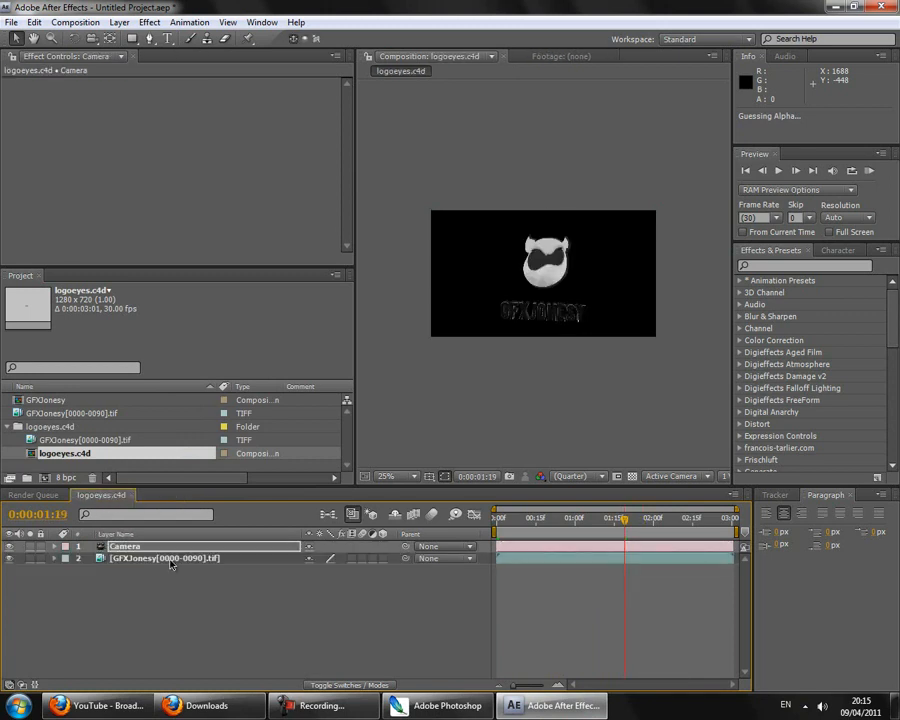
click(168, 558)
drag(632, 521, 695, 527)
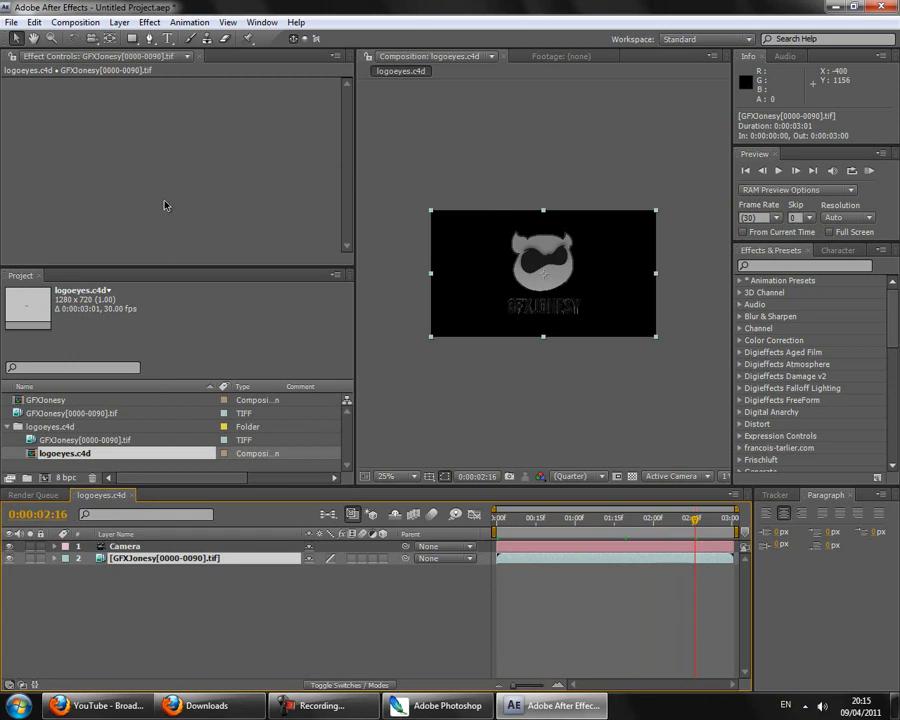
Add a gray 1280 x 720 px solid to the logoeyes.c4d composition and place it beneath the TIFF sequence layer
click(119, 22)
mouse_move(140, 38)
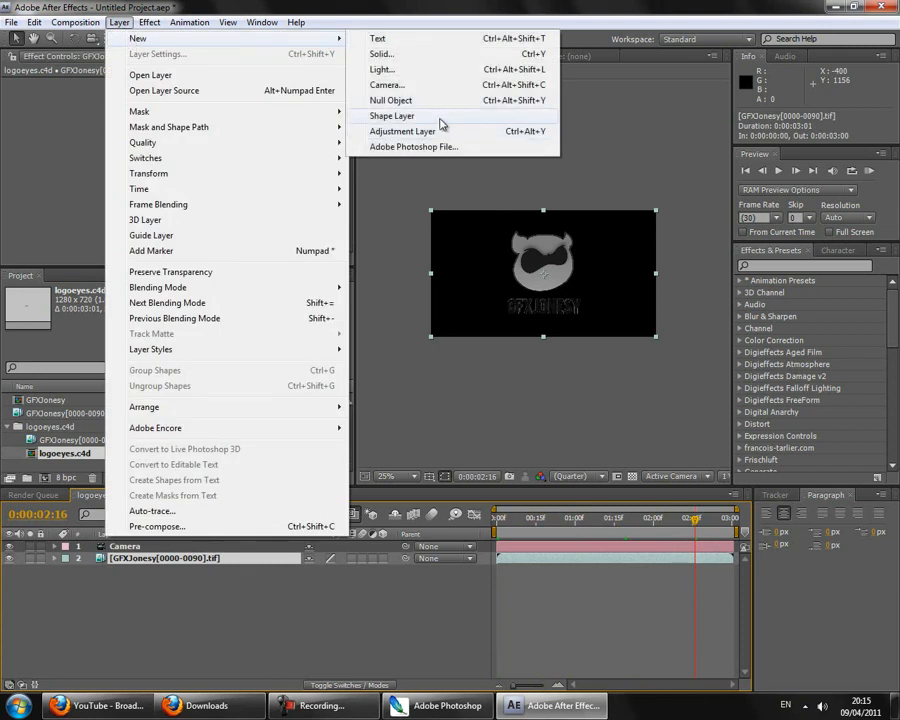
click(410, 55)
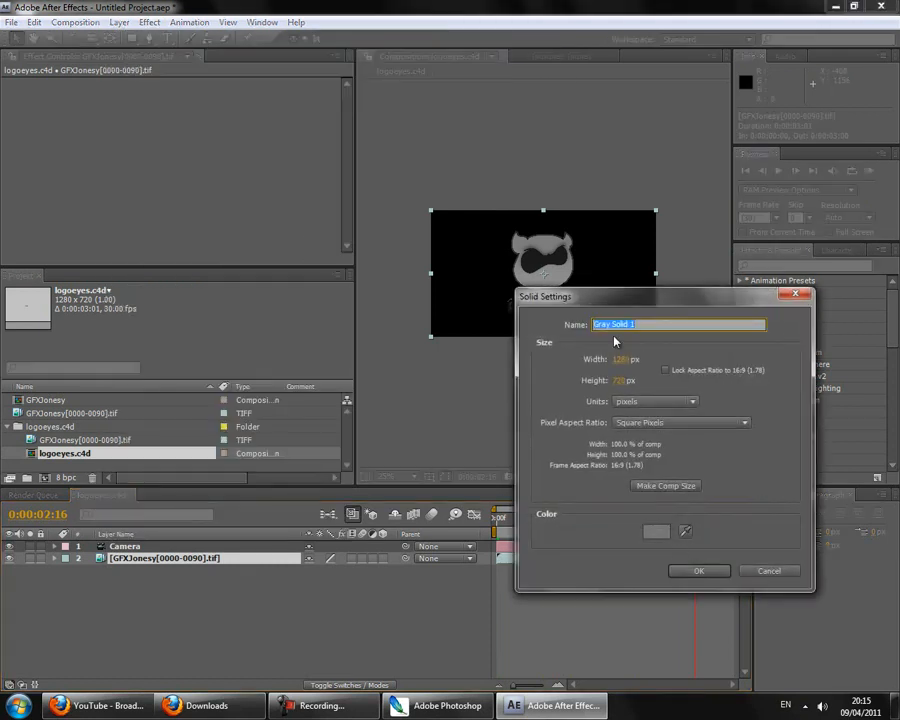
click(690, 573)
drag(154, 552, 277, 620)
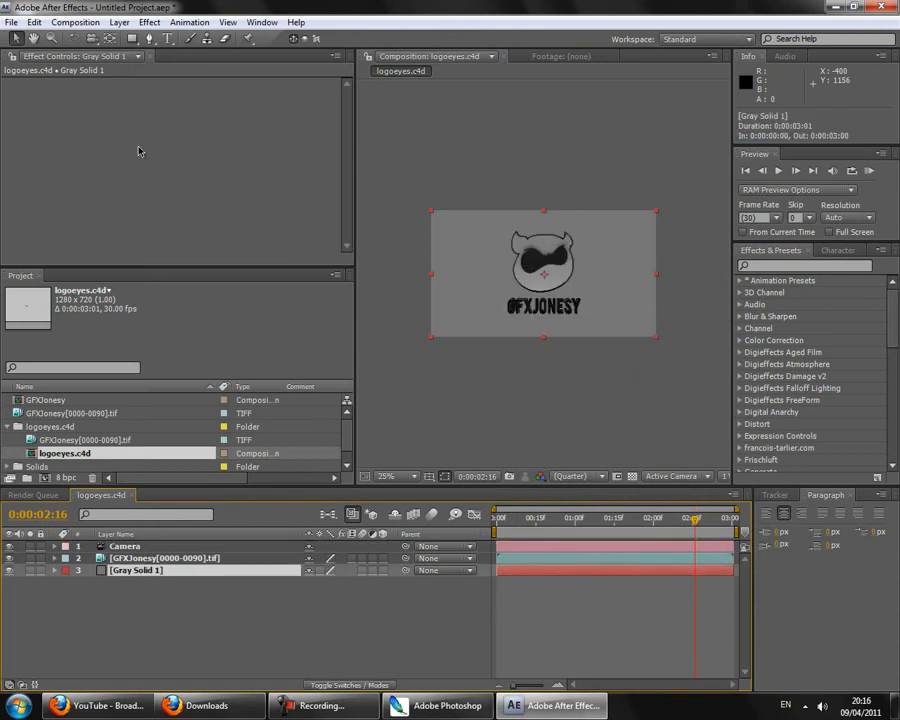
Apply Trapcode Particular to the gray solid and load the t2_PlanetariumBreeze animation preset
click(149, 22)
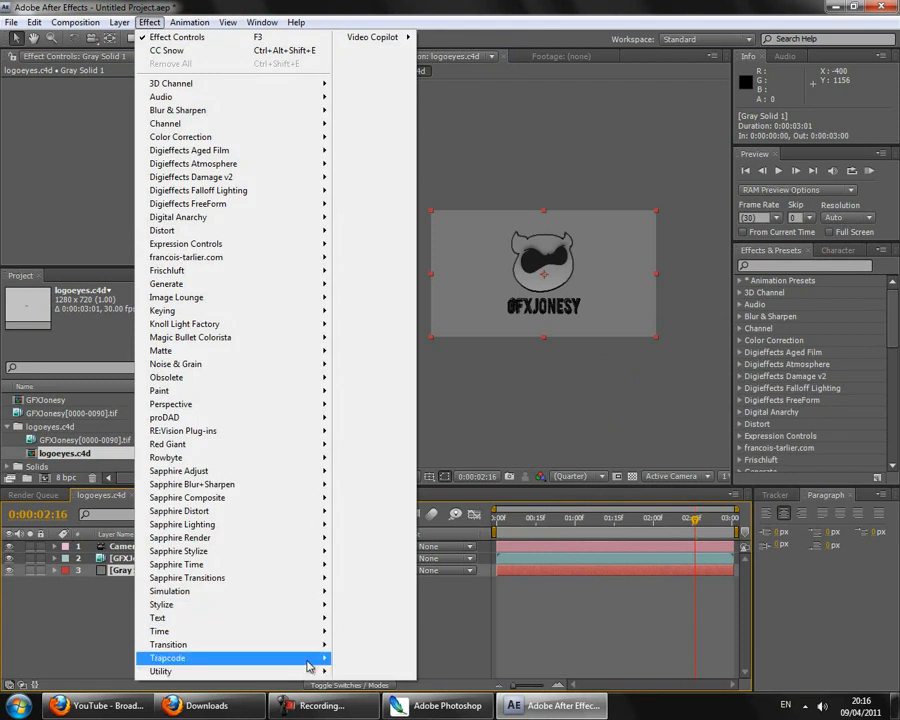
mouse_move(312, 660)
click(370, 676)
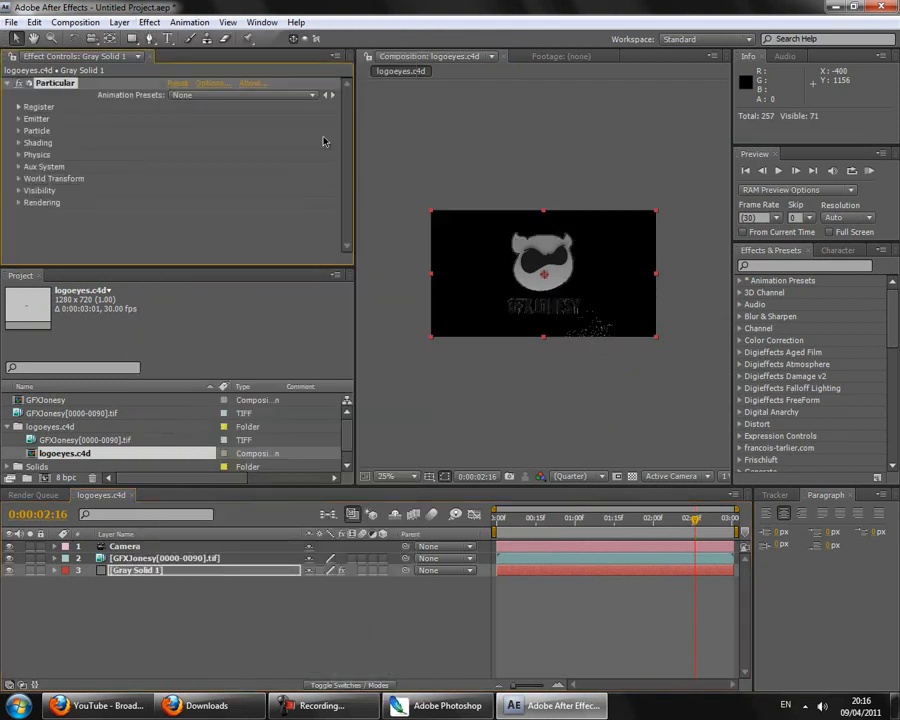
click(314, 96)
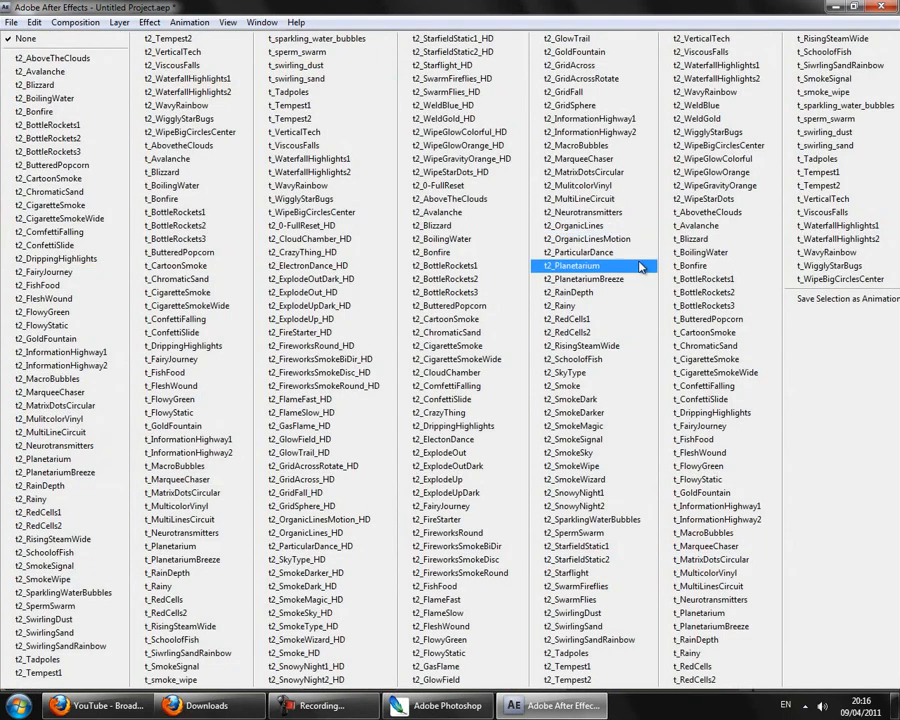
click(625, 281)
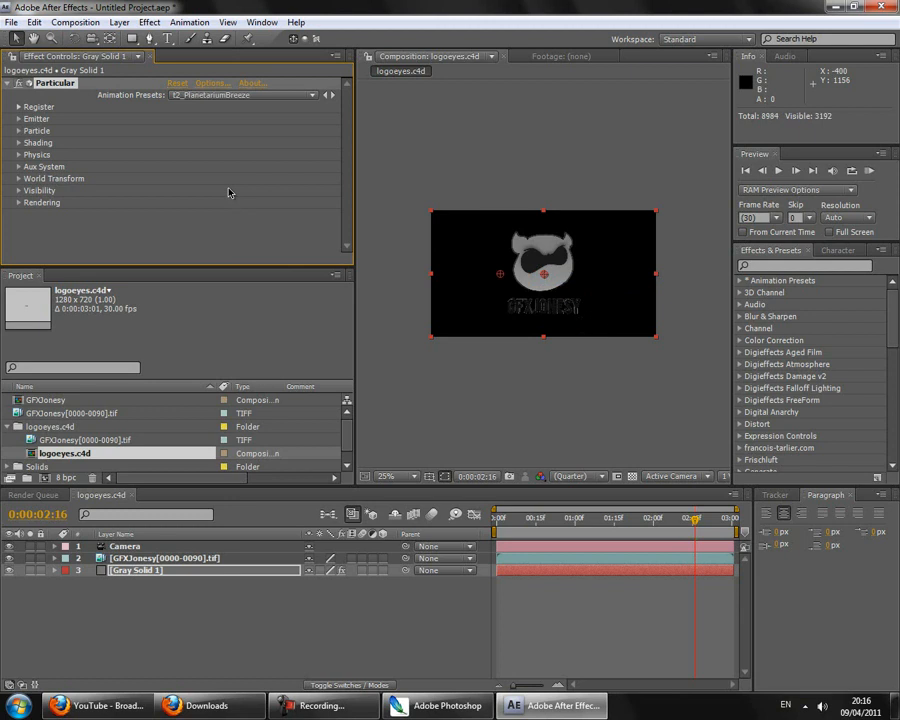
Adjust the Particular emitter's Position XY and Position Z, raising the emitter above the frame so particles surround the logo
click(19, 120)
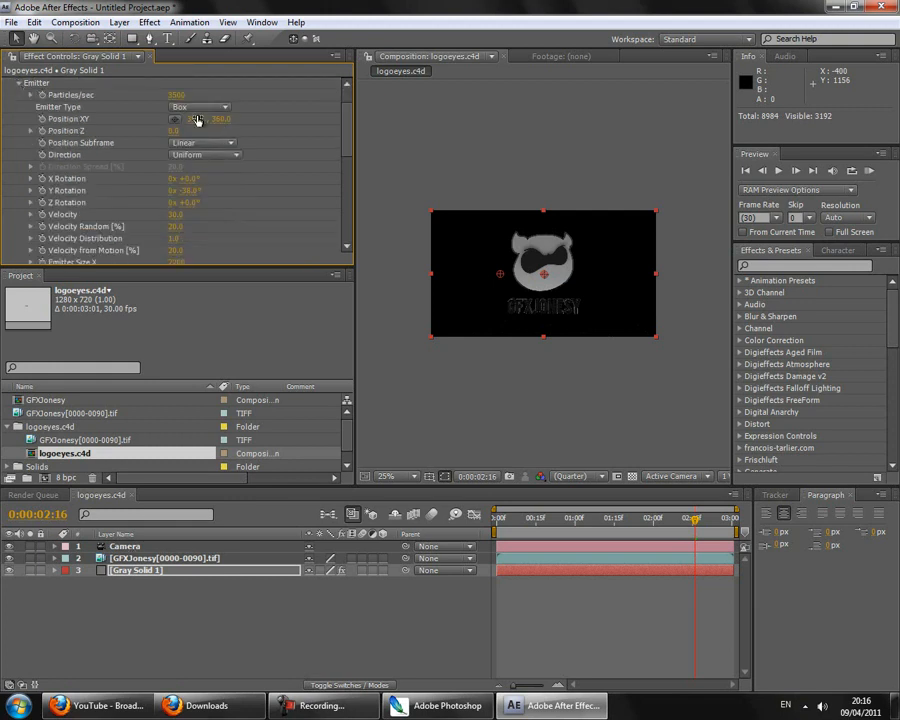
drag(195, 119, 257, 124)
drag(183, 131, 37, 116)
drag(224, 118, 23, 88)
Look through Particular's Particle, Glow, Shading and color settings on the gray solid
drag(347, 152, 338, 228)
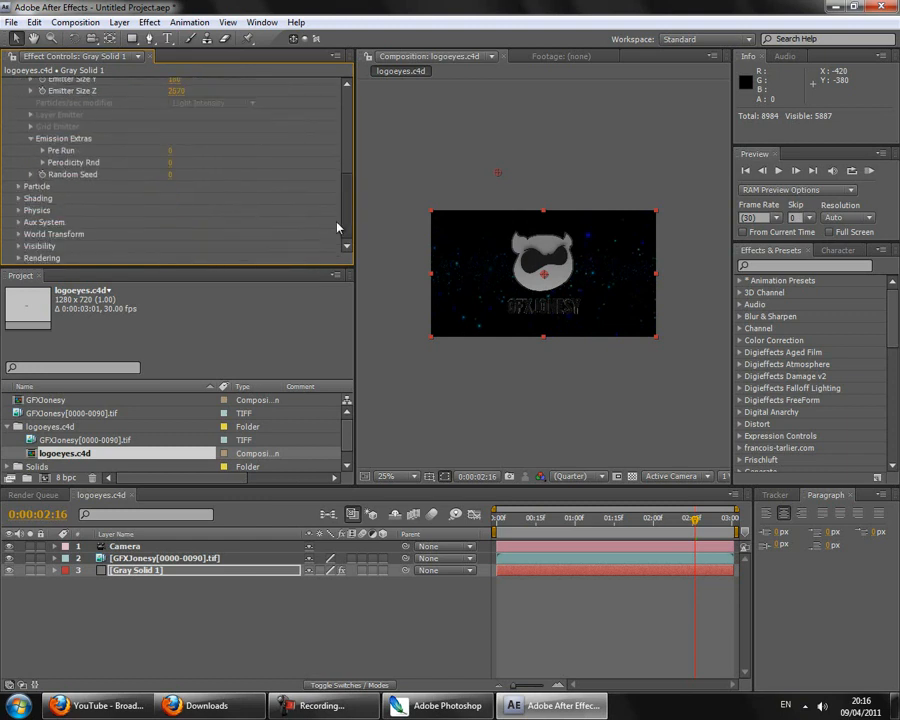
click(17, 191)
scroll(175, 202, down, 5)
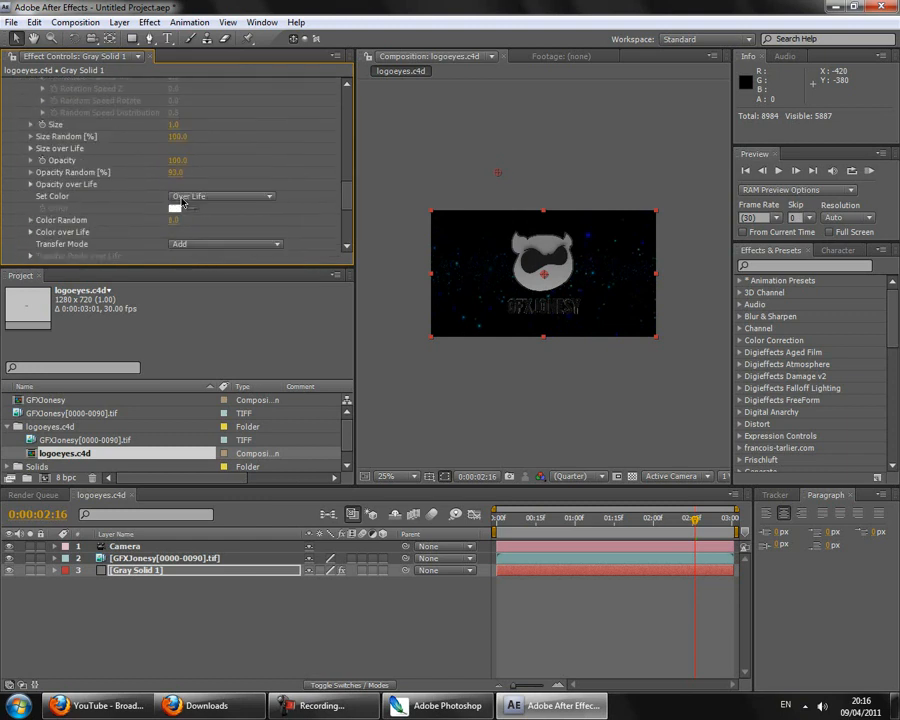
scroll(237, 218, down, 5)
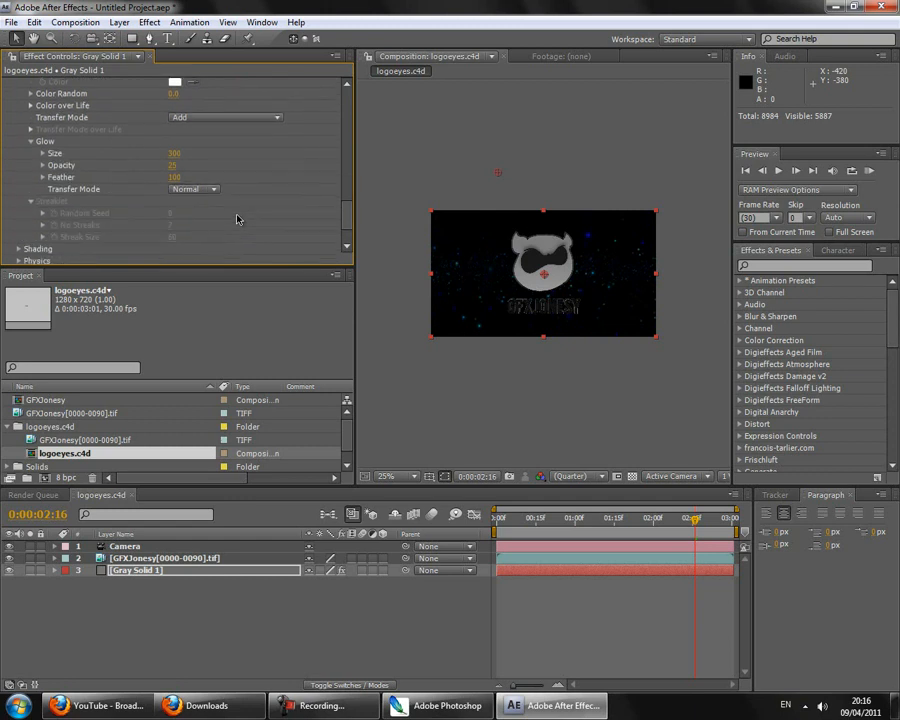
scroll(234, 218, up, 3)
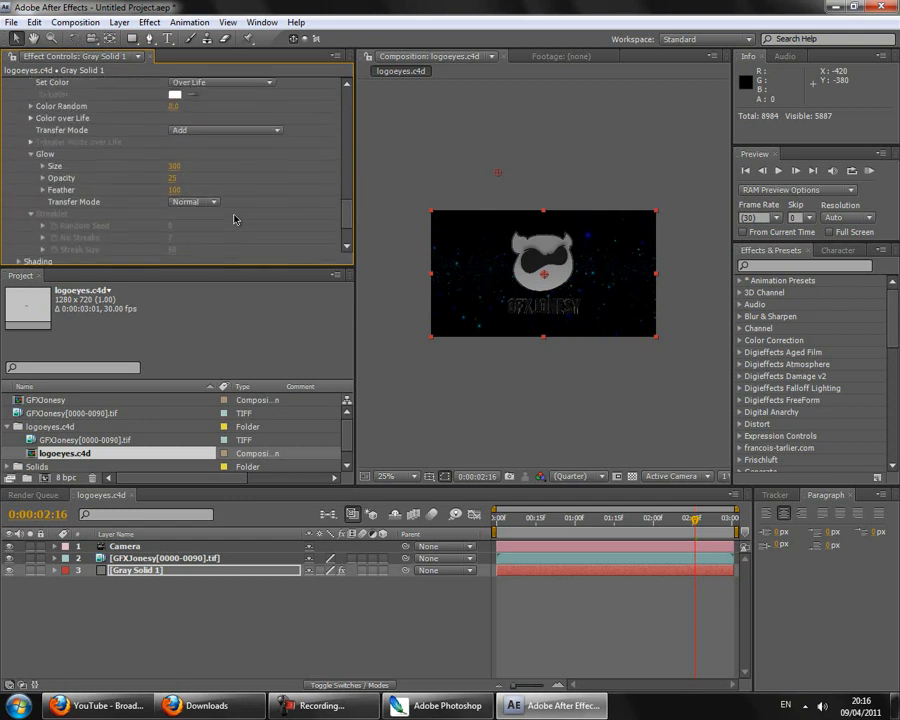
scroll(28, 240, down, 1)
click(19, 231)
scroll(275, 213, down, 4)
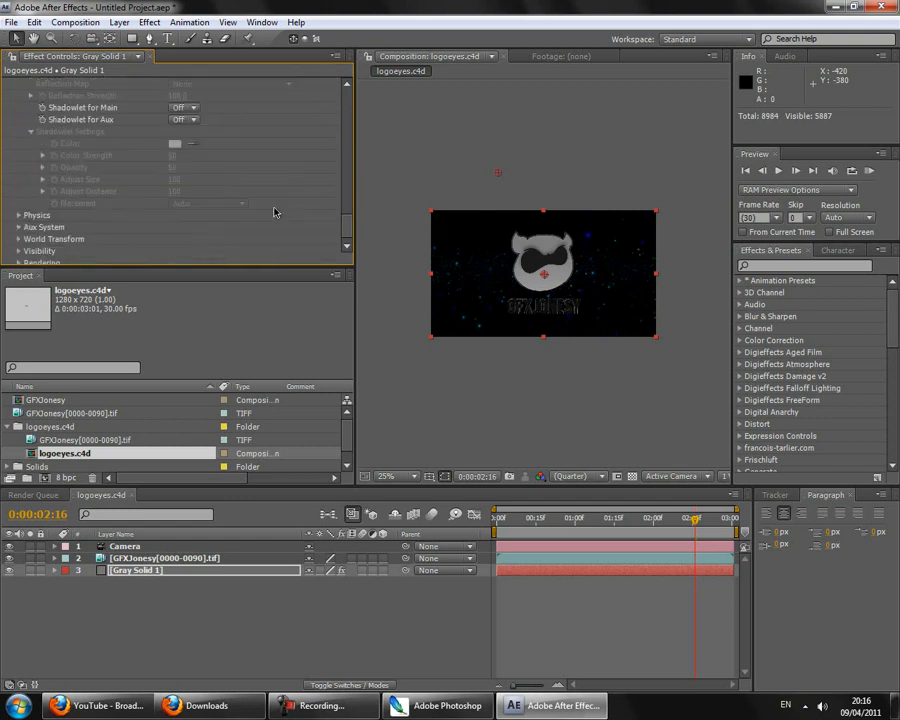
scroll(272, 212, up, 5)
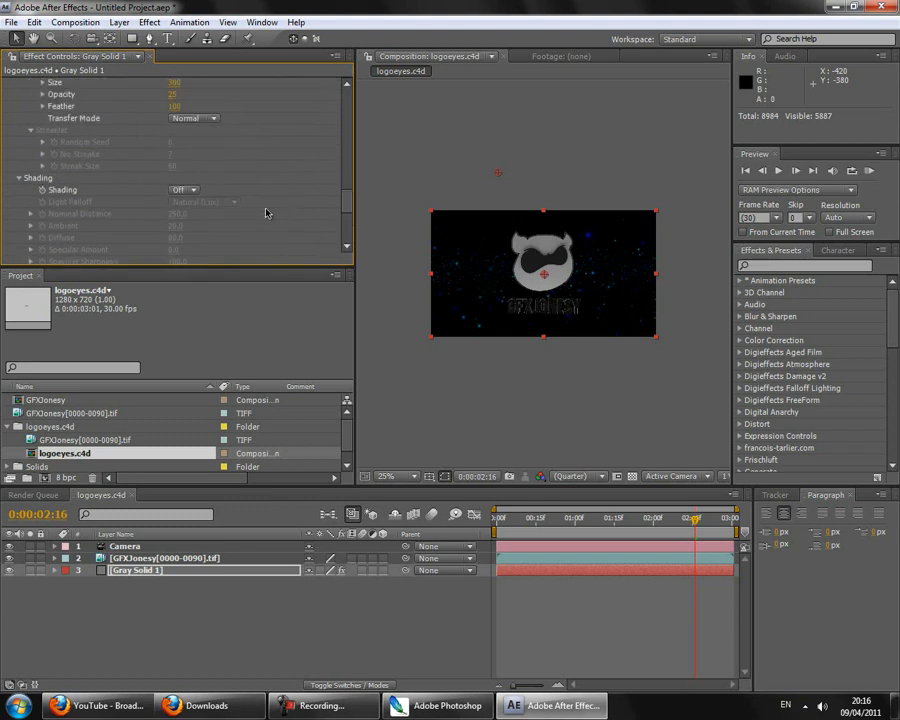
scroll(125, 126, up, 3)
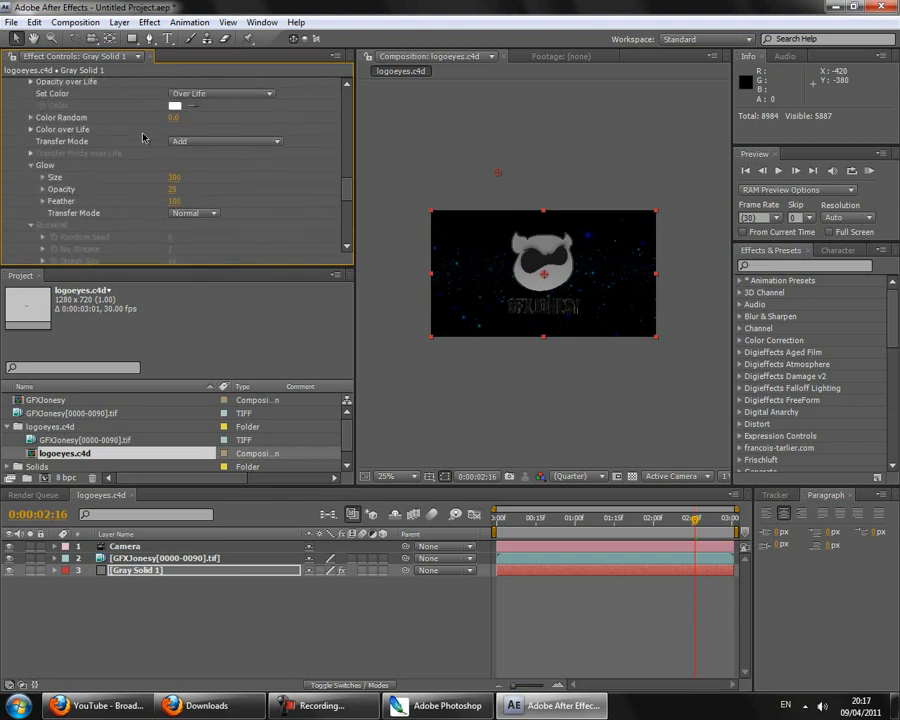
click(31, 118)
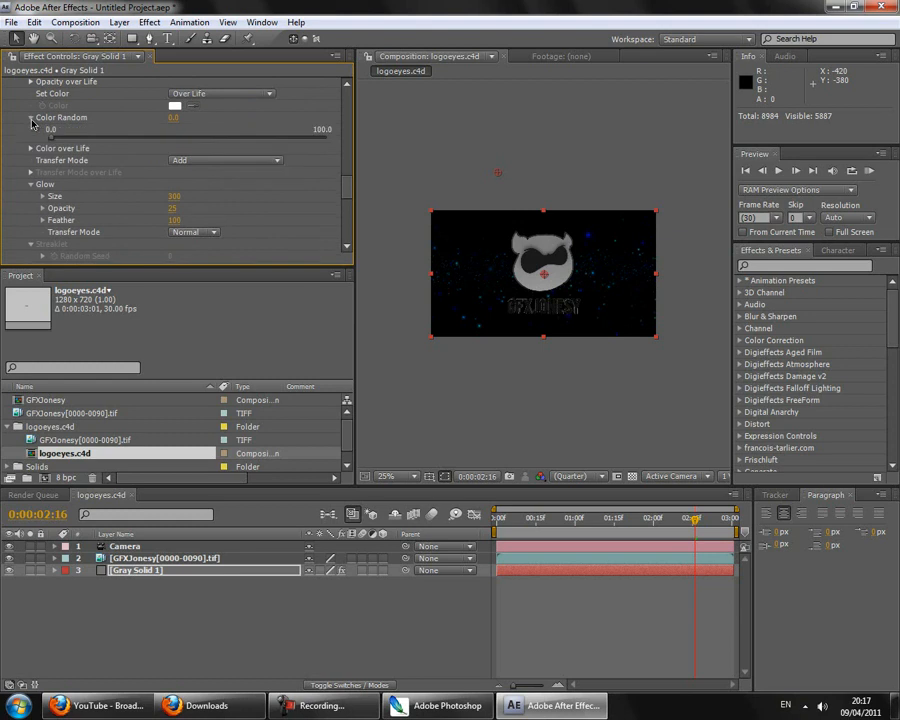
click(31, 119)
scroll(247, 150, up, 1)
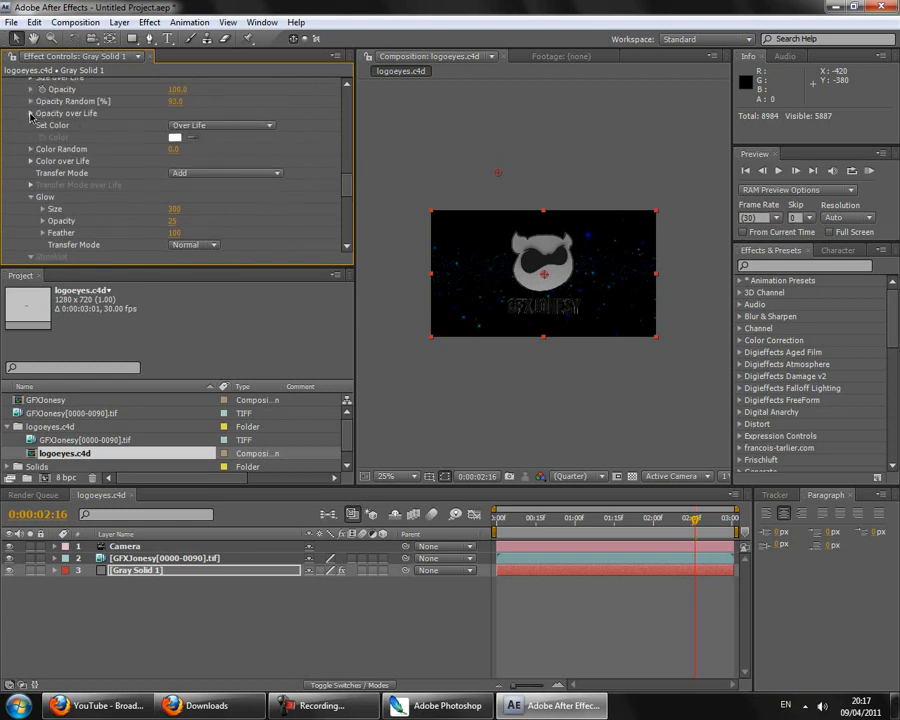
scroll(82, 149, up, 1)
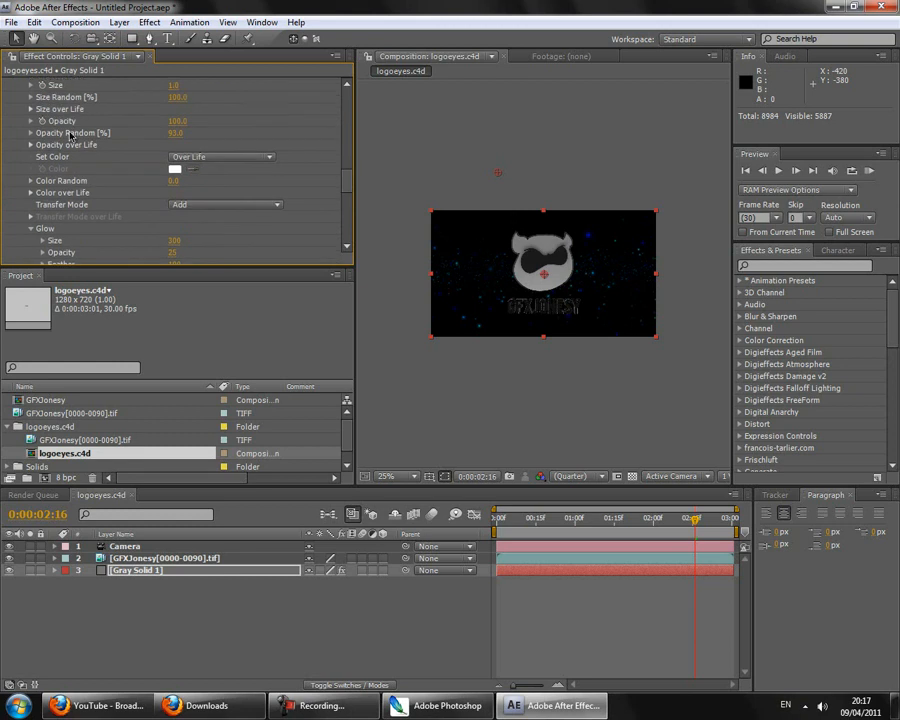
Set the Particular particles' Sphere Feather to 100, Size to 4.0 and Life to 2.7 seconds, and collapse the Emitter and Particle groups
scroll(70, 133, up, 1)
scroll(79, 196, up, 1)
scroll(79, 196, up, 6)
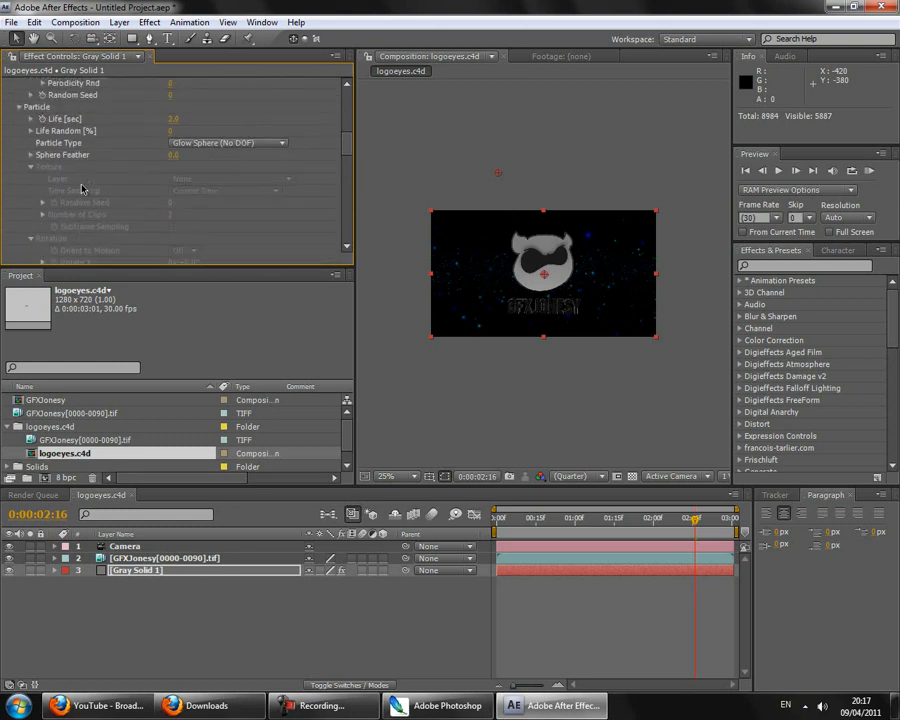
drag(174, 155, 215, 158)
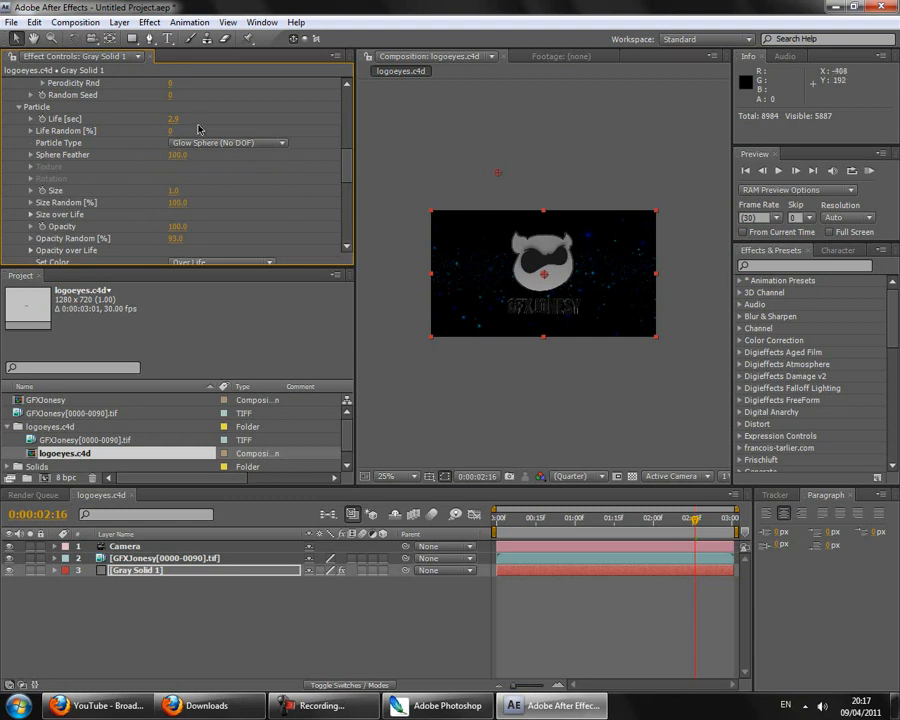
drag(177, 119, 185, 119)
drag(166, 191, 163, 191)
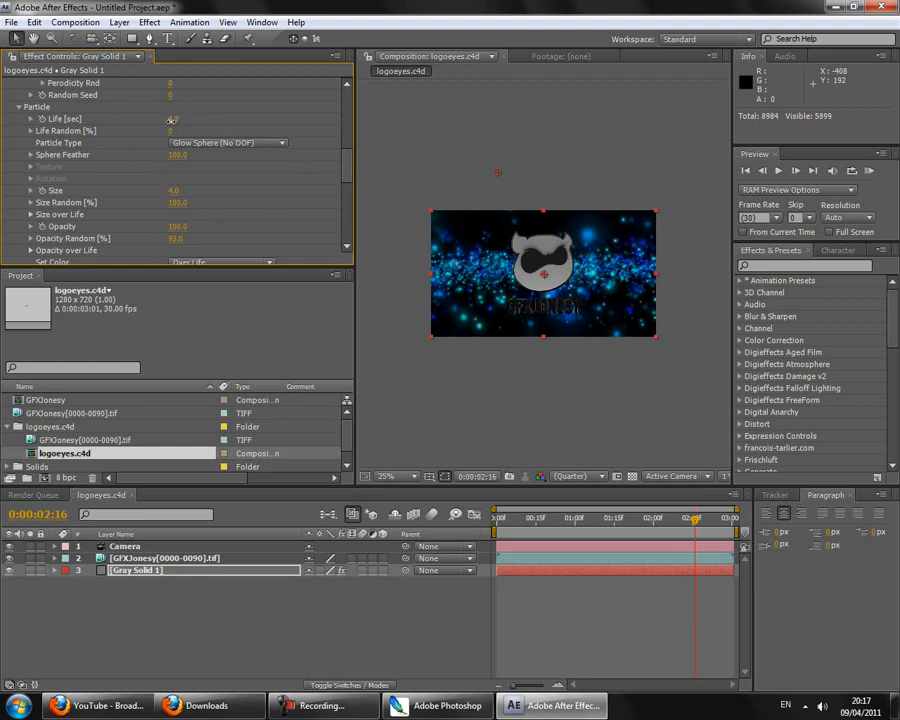
drag(168, 122, 166, 126)
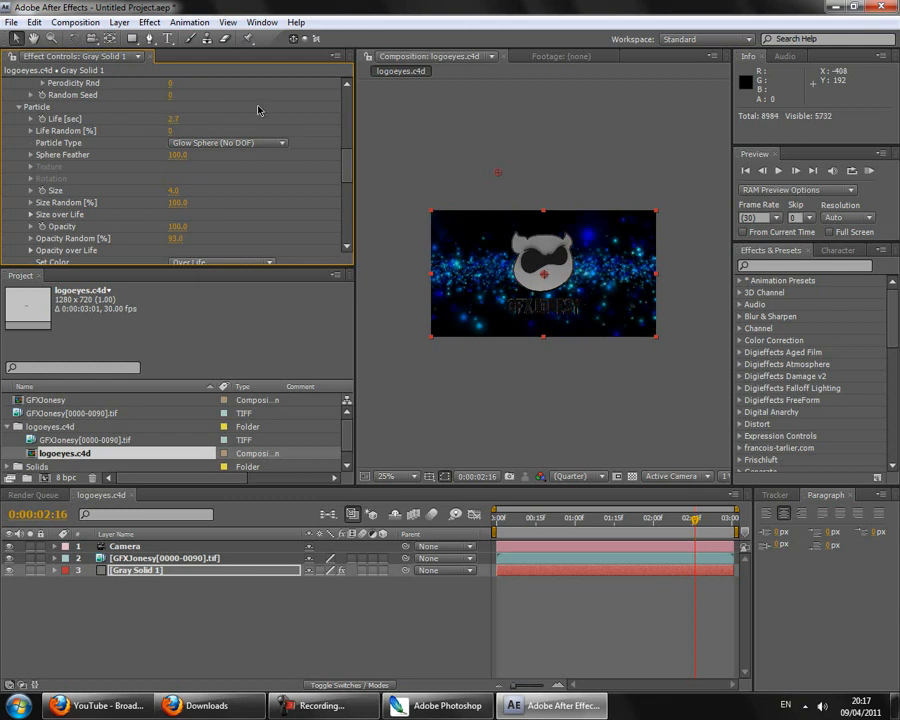
scroll(258, 110, up, 8)
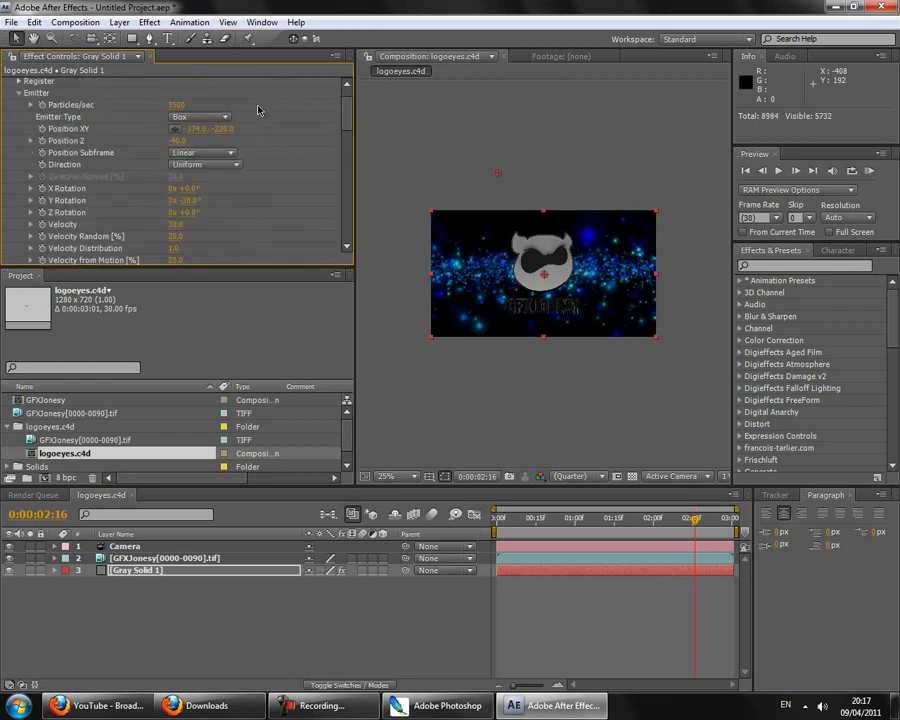
scroll(258, 110, up, 2)
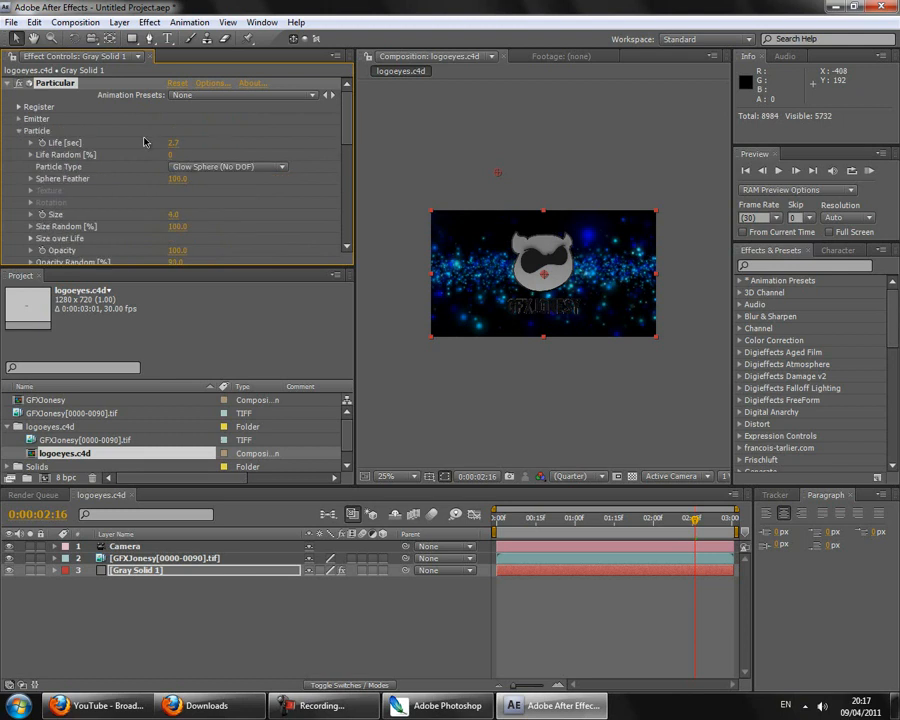
click(20, 133)
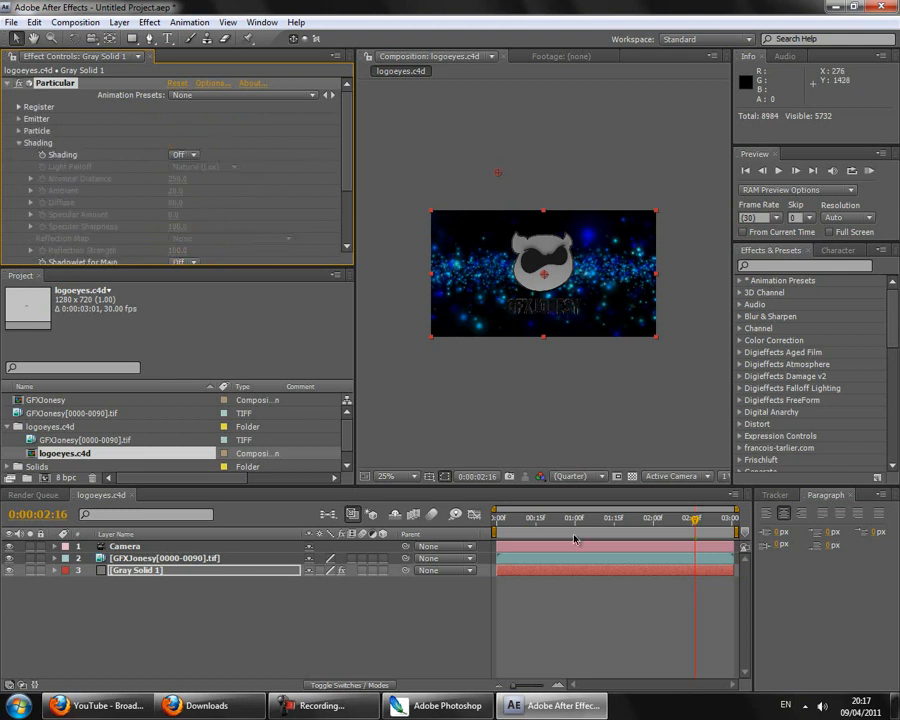
Play the composition from its first frame to preview the particles, and move the current time to 0:00:01:24
drag(692, 519, 497, 521)
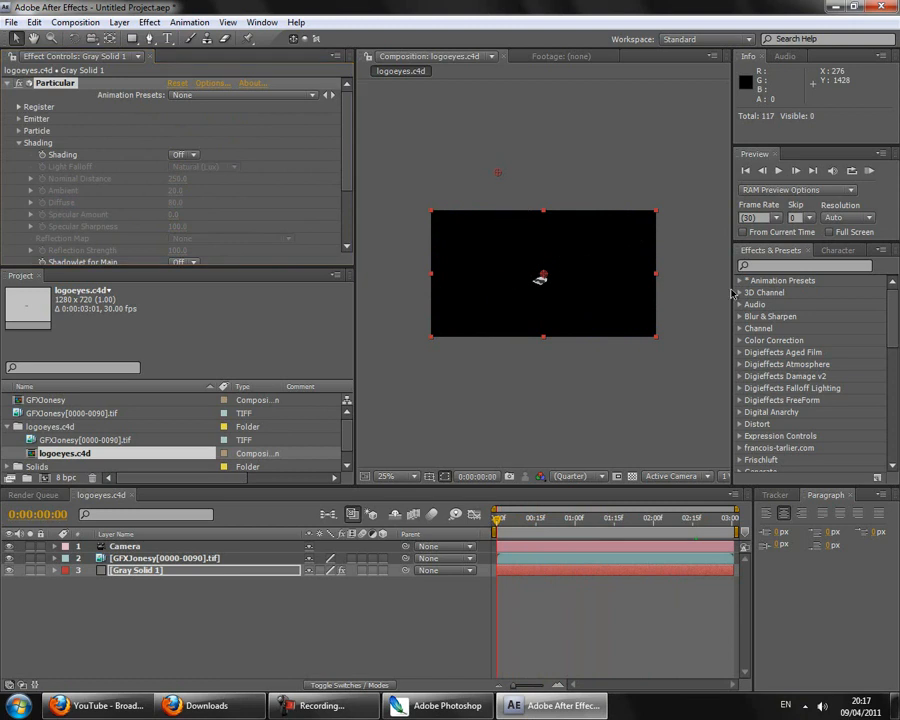
click(780, 172)
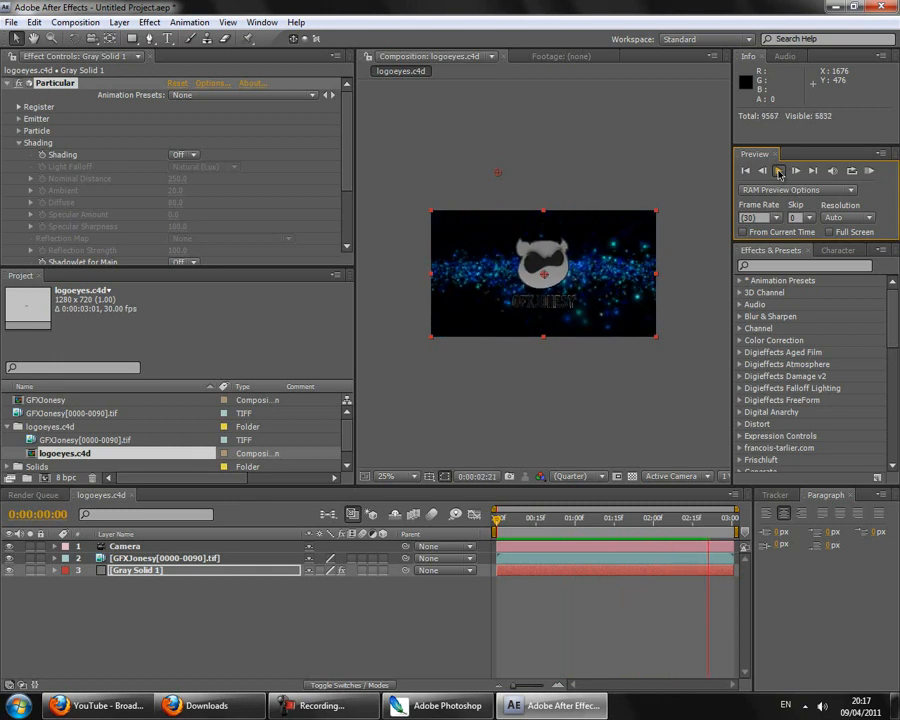
click(779, 174)
drag(532, 519, 643, 533)
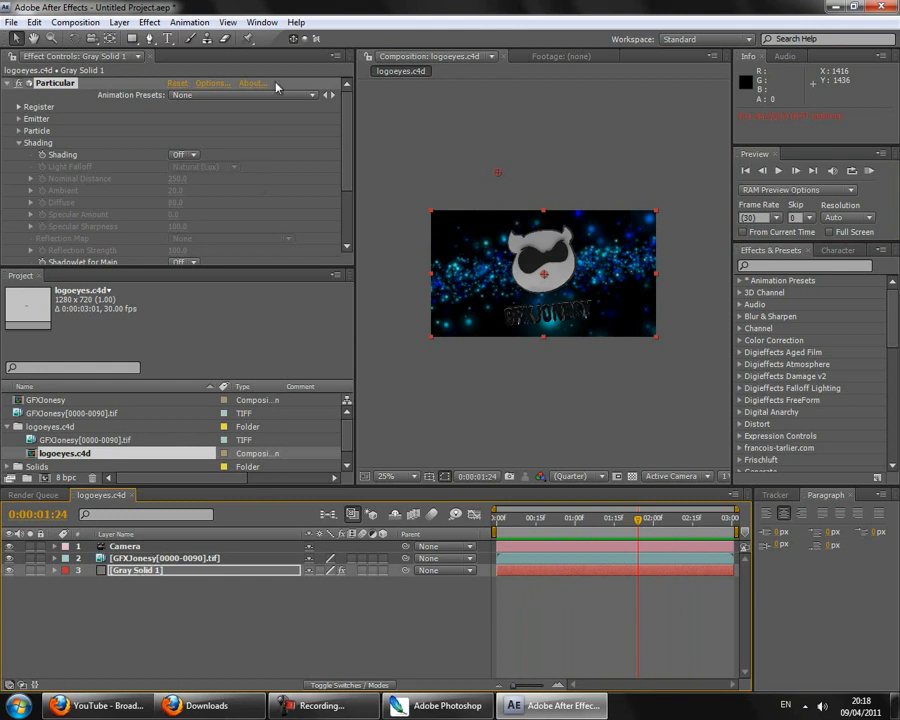
Add a second gray 1280 x 720 px solid and place it beneath the Particular solid as the lowest layer
click(149, 22)
mouse_move(118, 22)
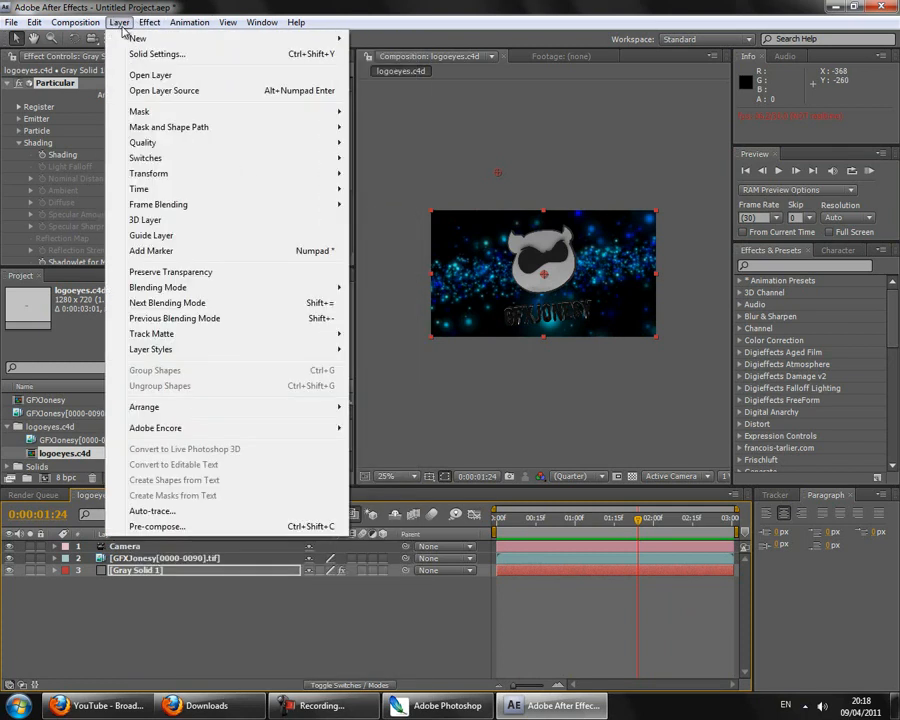
mouse_move(138, 39)
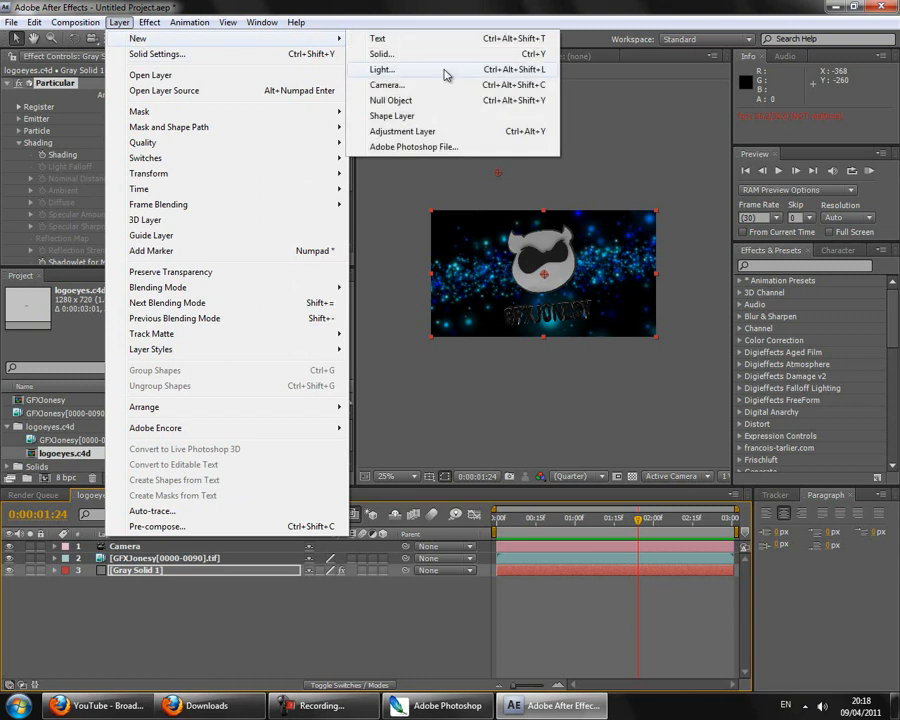
click(385, 54)
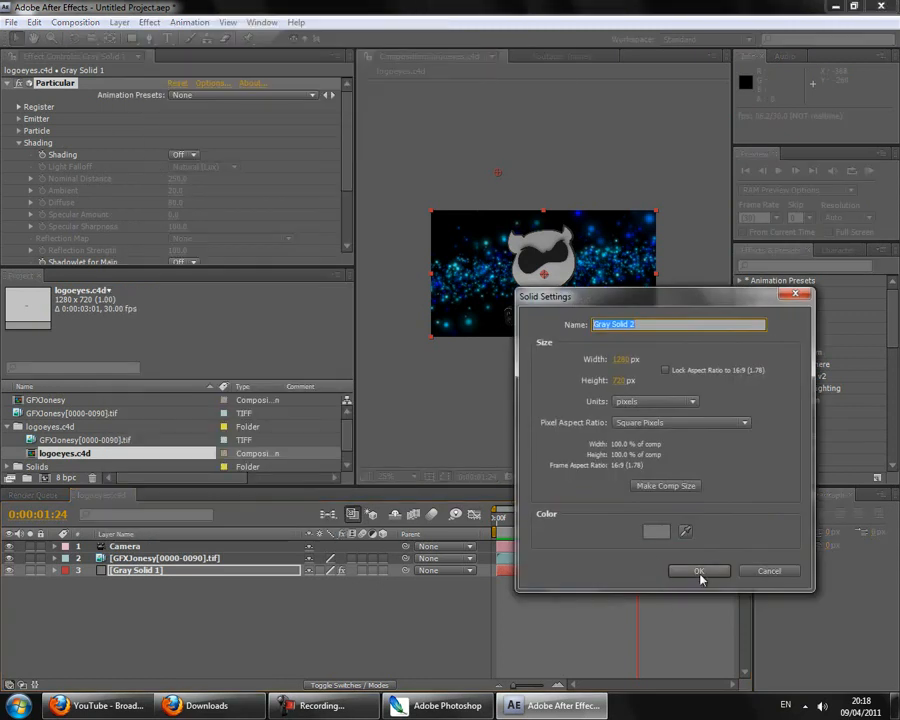
click(699, 571)
drag(170, 548, 160, 586)
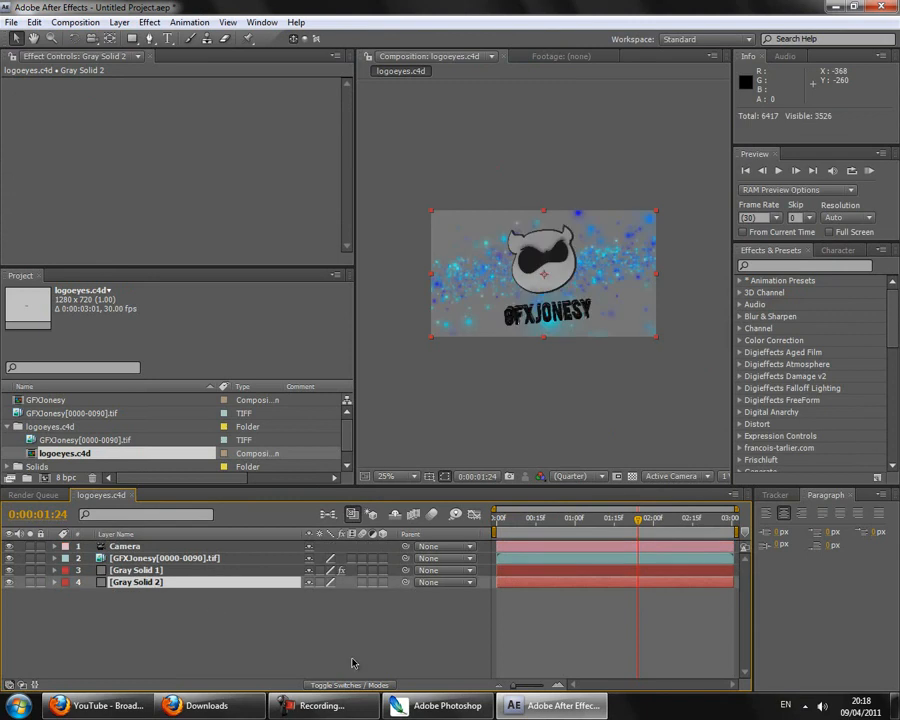
Apply Video Copilot's Optical Flares effect to the Gray Solid 2 layer
click(149, 22)
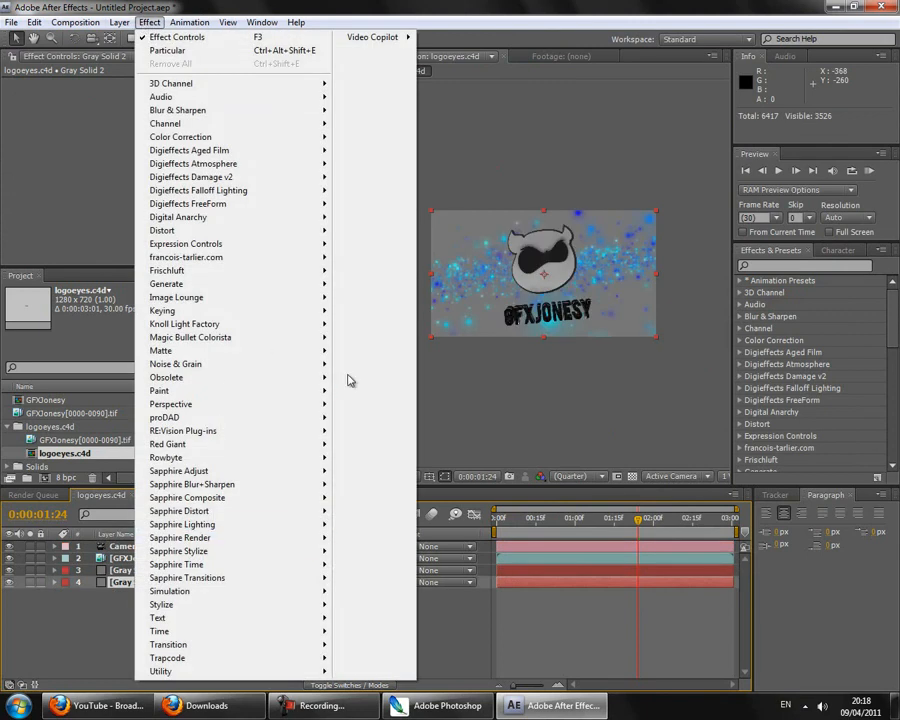
mouse_move(380, 37)
click(438, 37)
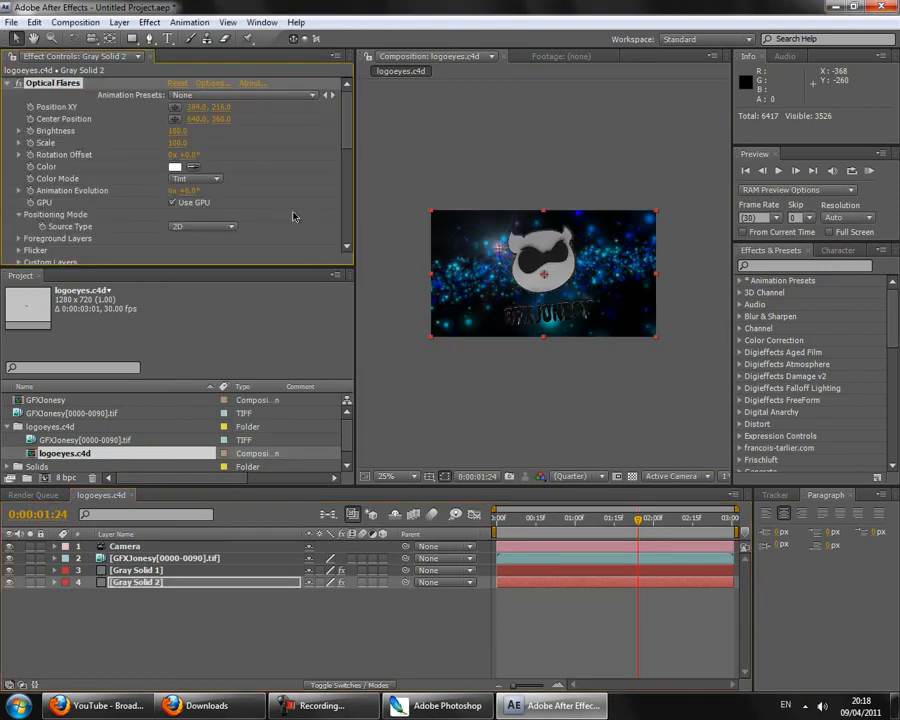
Set the Optical Flares positioning Source Type to 3D, leaving the Render Mode on black
scroll(243, 100, down, 3)
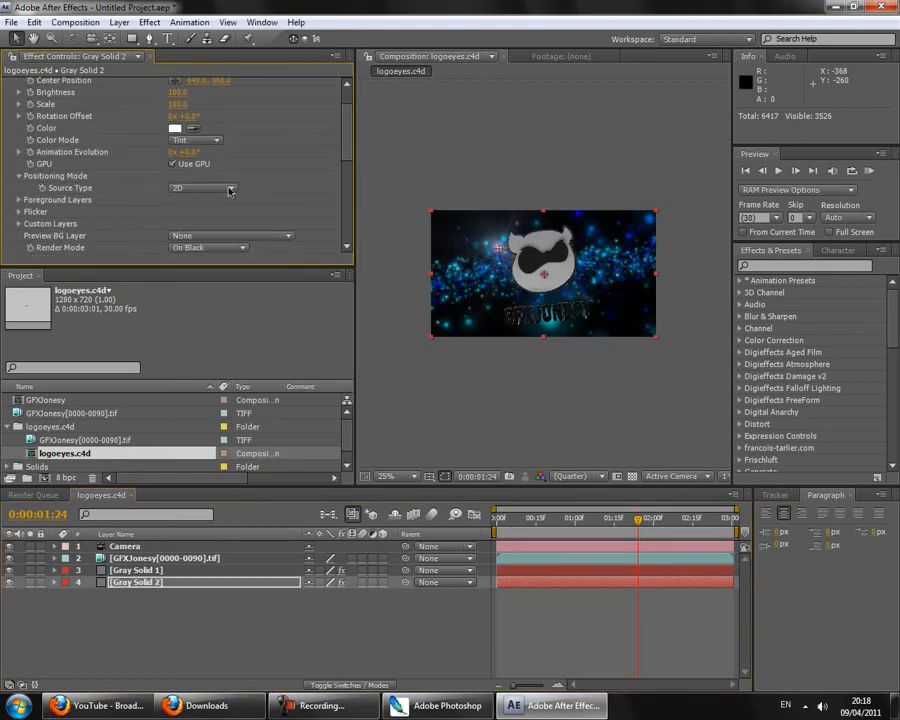
click(212, 249)
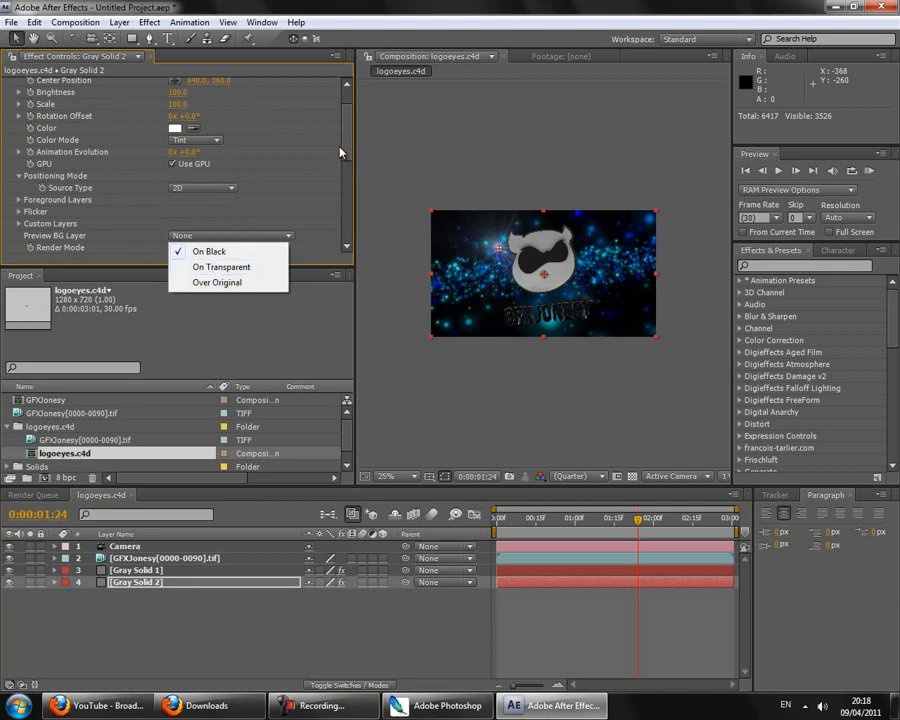
click(260, 178)
click(230, 188)
click(207, 206)
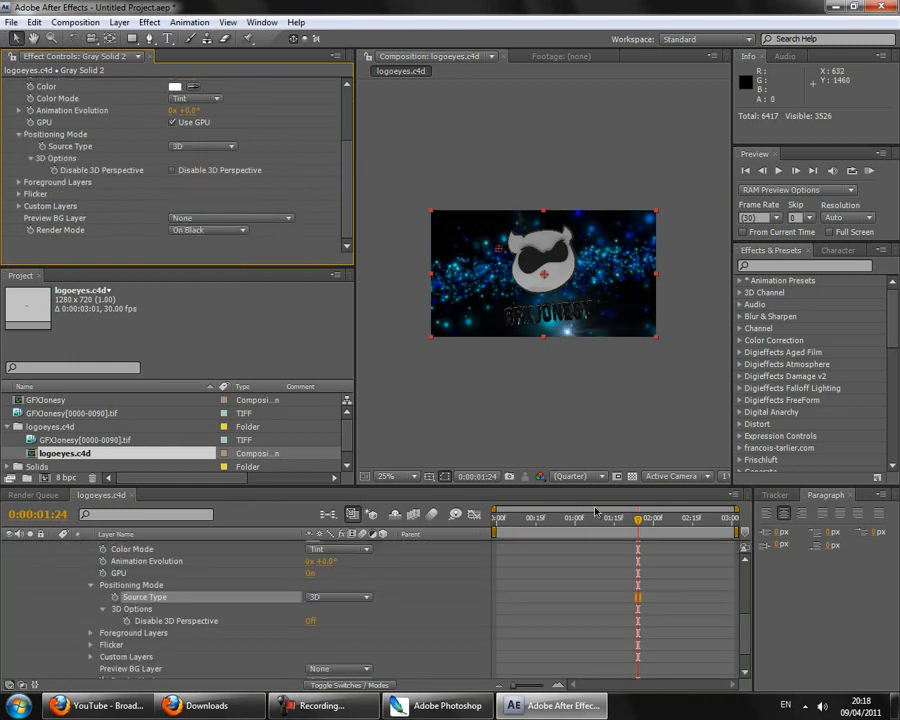
Move the current time to 0:00:02:11 and collapse Gray Solid 2's properties in the timeline
drag(640, 522, 684, 528)
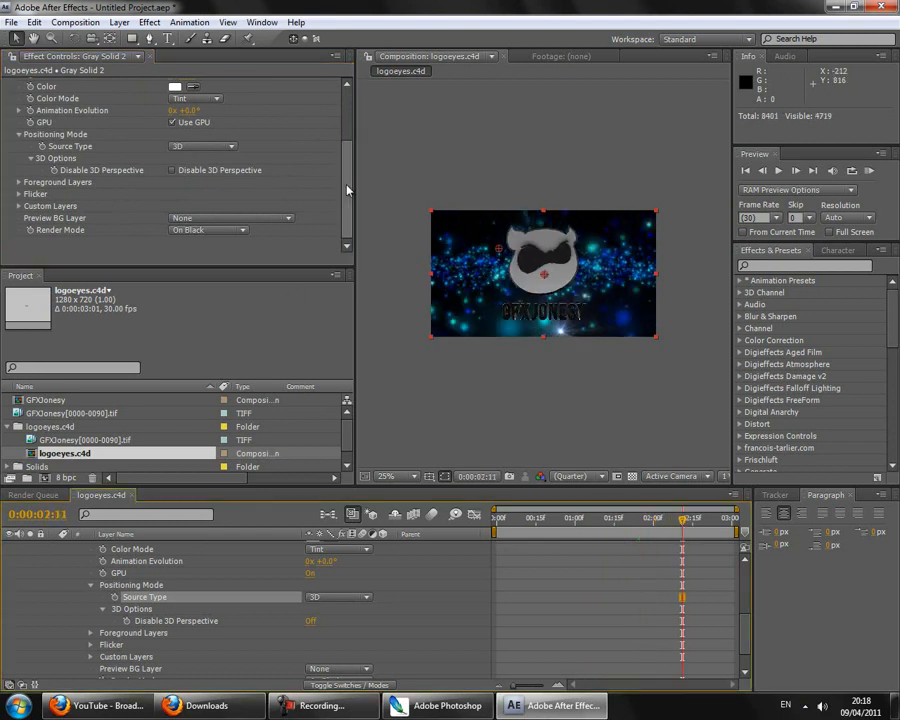
scroll(350, 150, up, 3)
scroll(70, 598, up, 6)
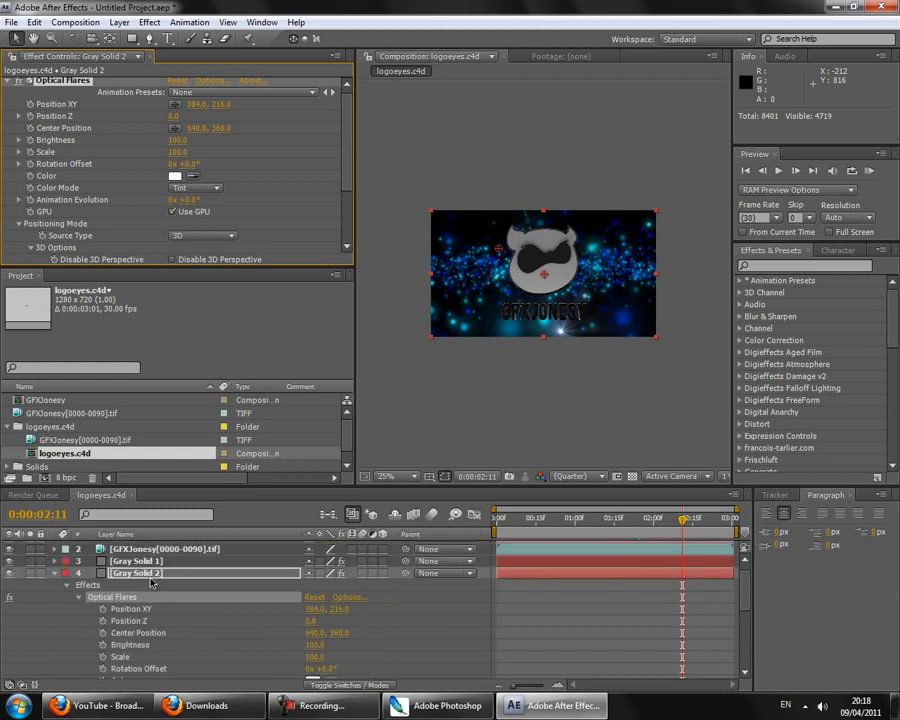
click(184, 620)
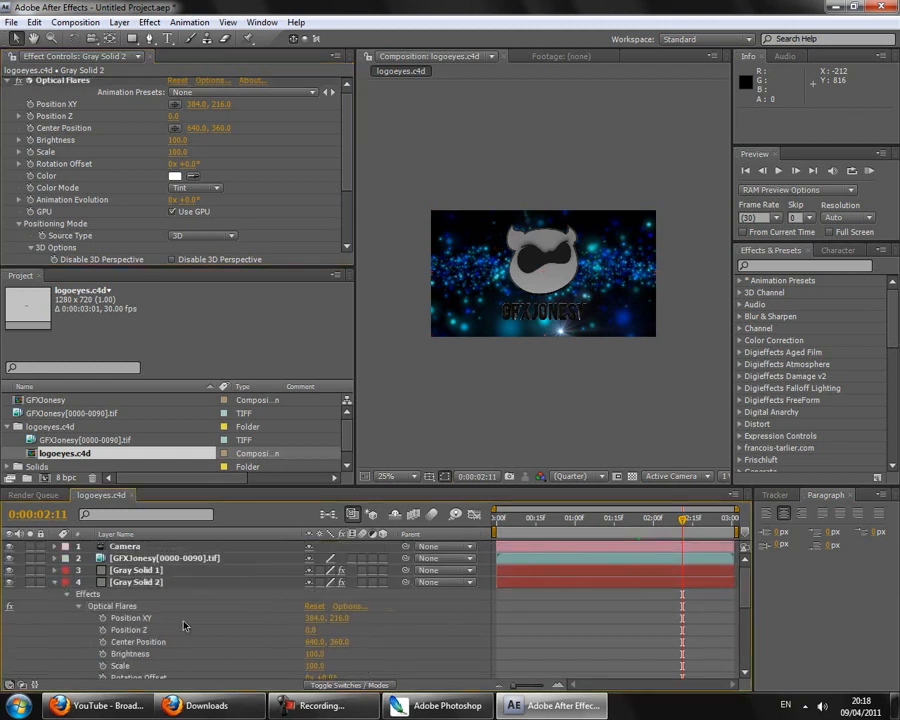
click(54, 582)
Reveal the Camera layer's Position property and reselect Gray Solid 2 for its Optical Flares settings
click(125, 546)
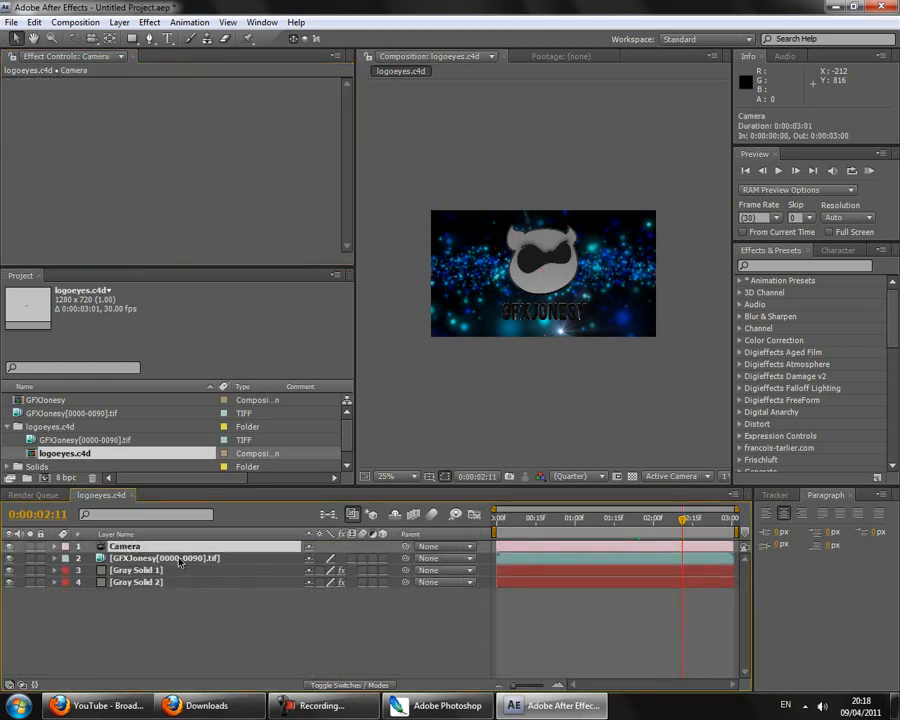
key(p)
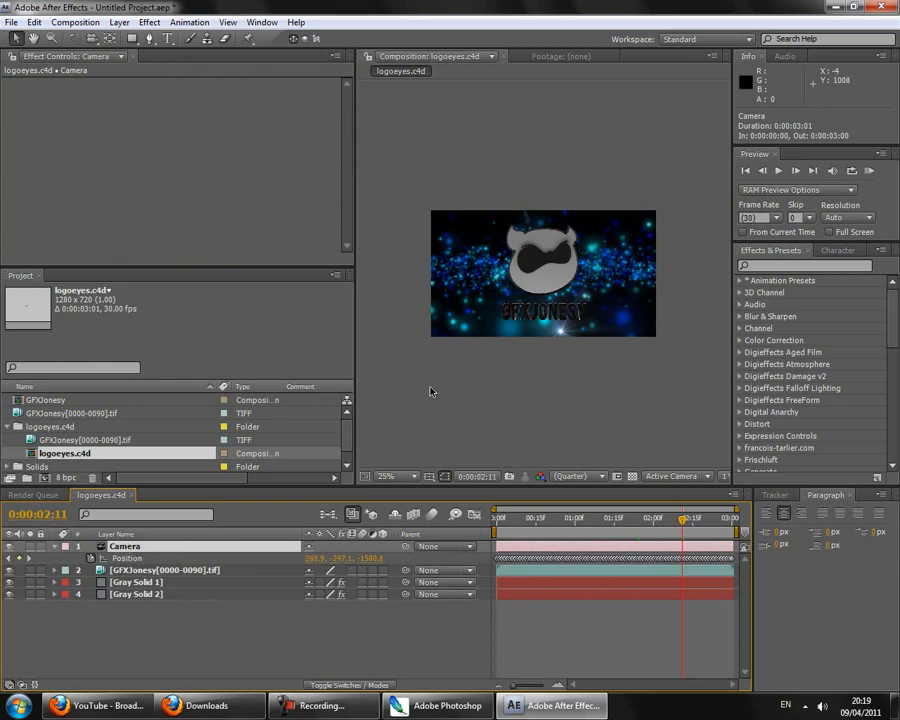
click(132, 594)
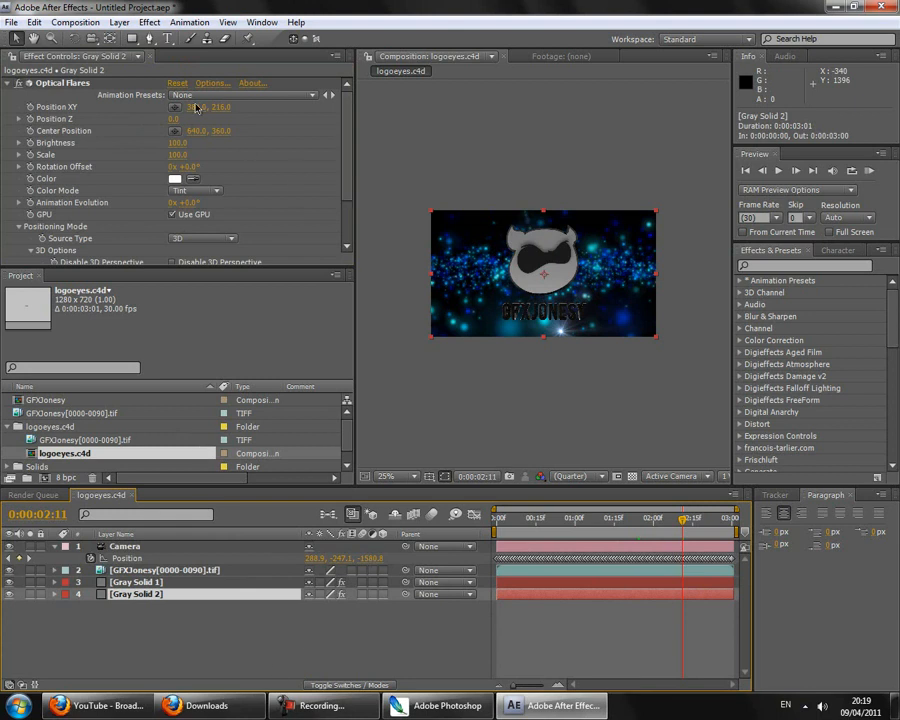
Set the flare's X position to 451 and try the Distant Sun preset from Optical Flares' Pro Presets 2
drag(194, 110, 251, 119)
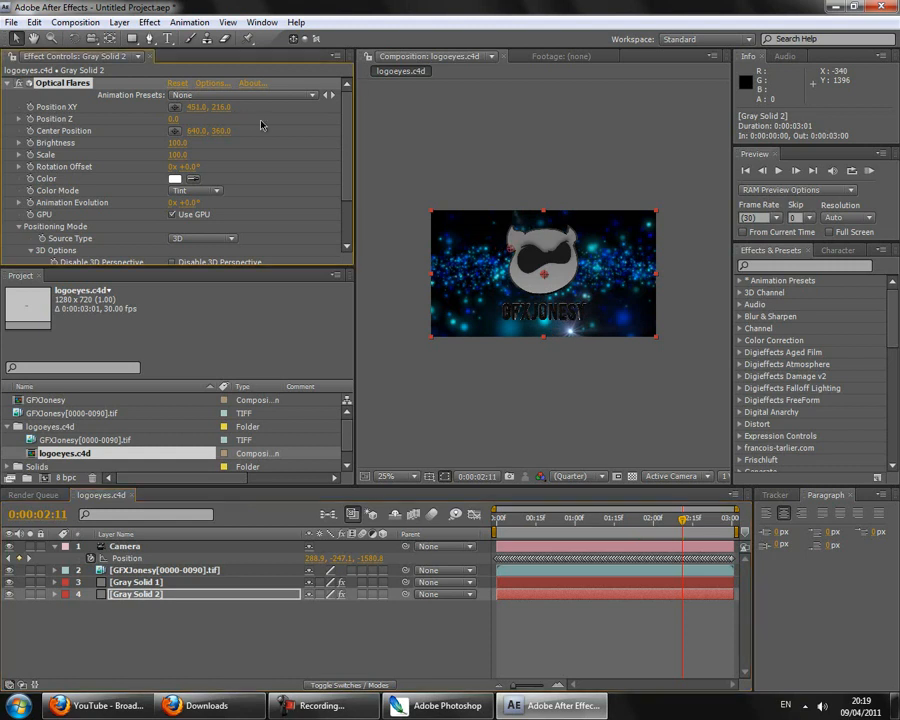
click(211, 83)
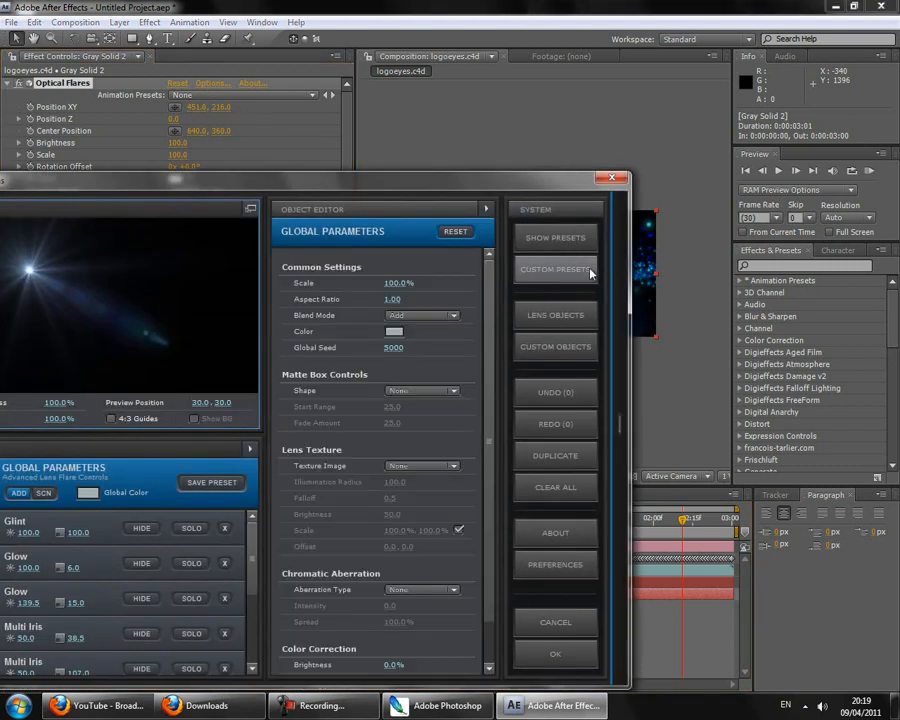
click(555, 238)
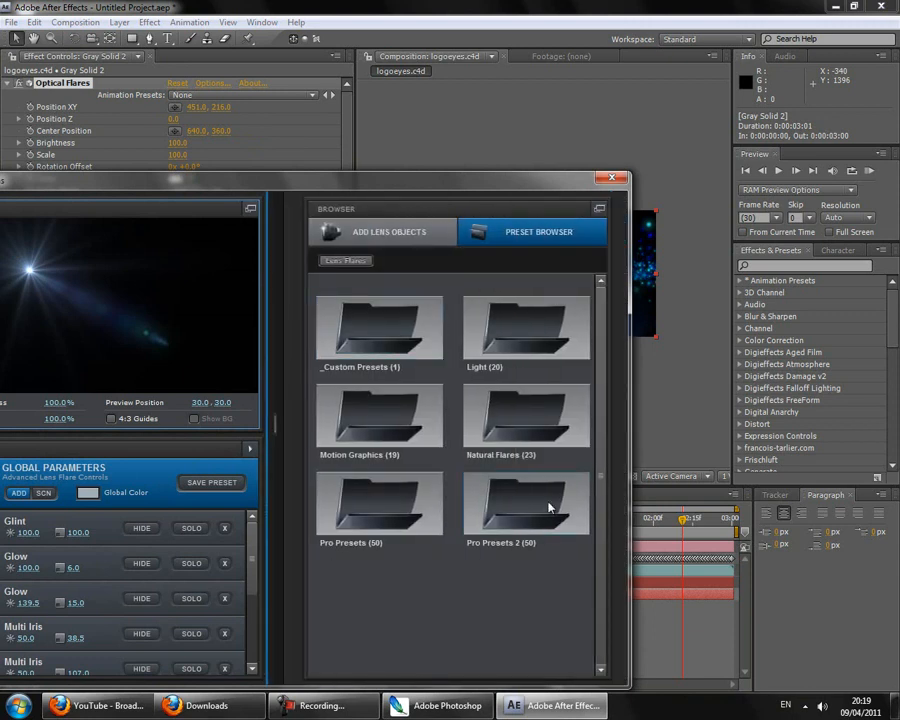
click(549, 508)
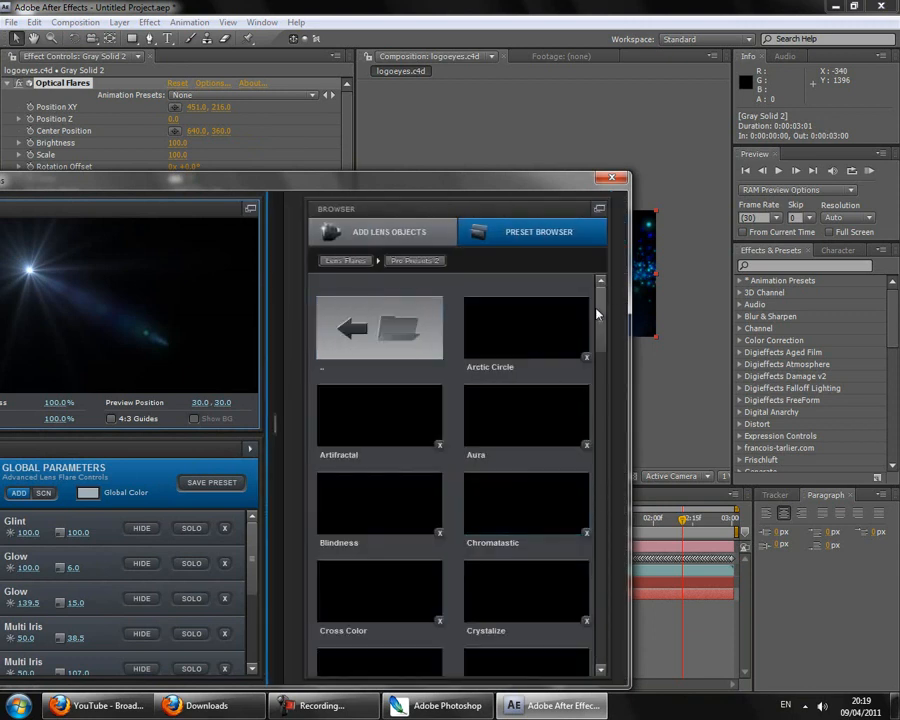
scroll(588, 380, down, 5)
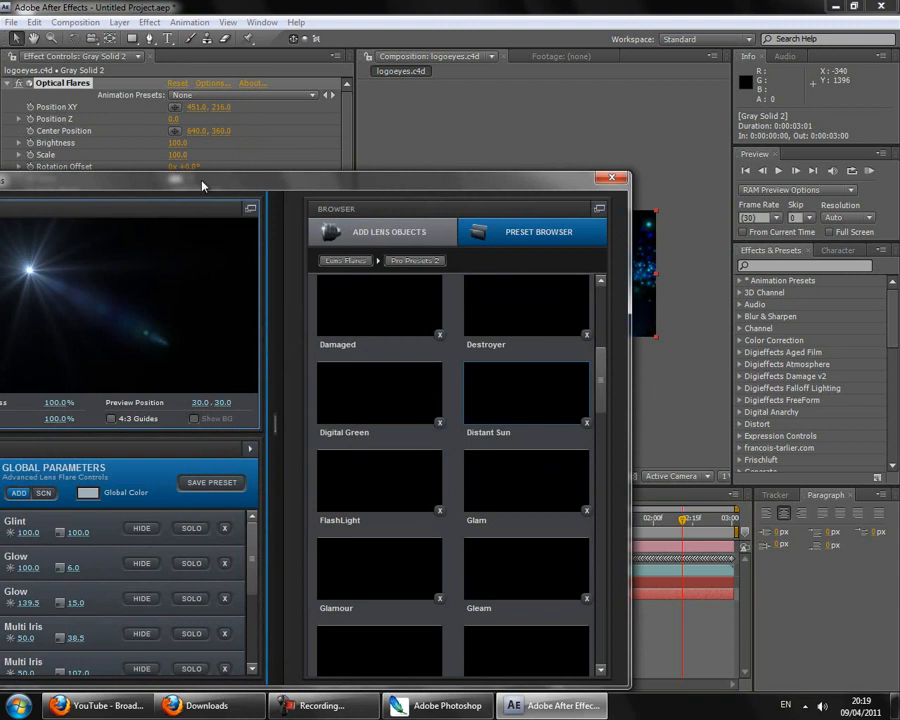
click(618, 289)
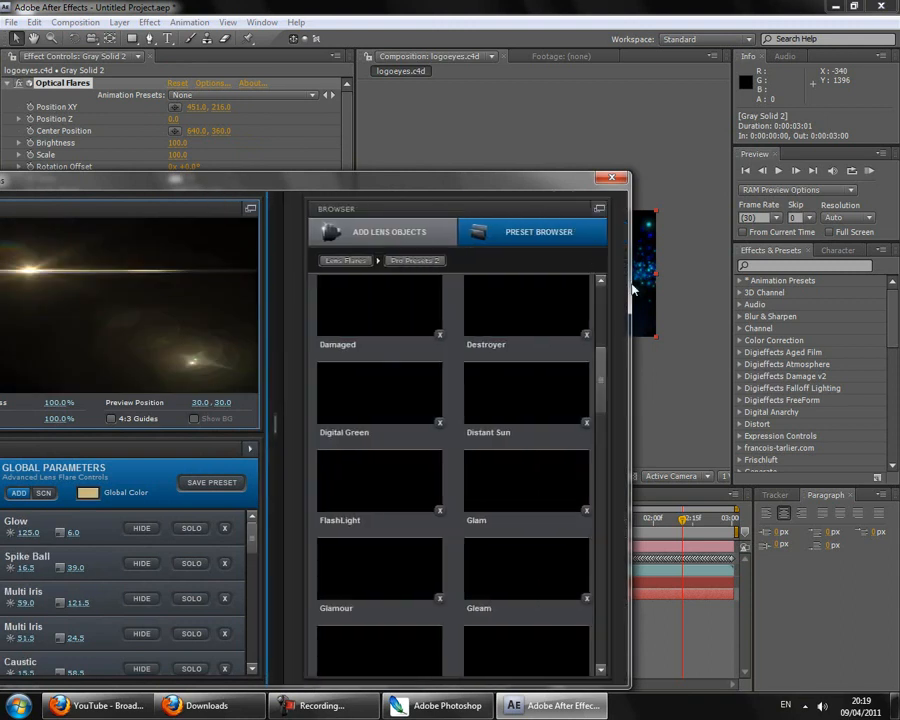
Browse Pro Presets 2, load the Gleam flare preset and accept it for Gray Solid 2
scroll(484, 504, down, 3)
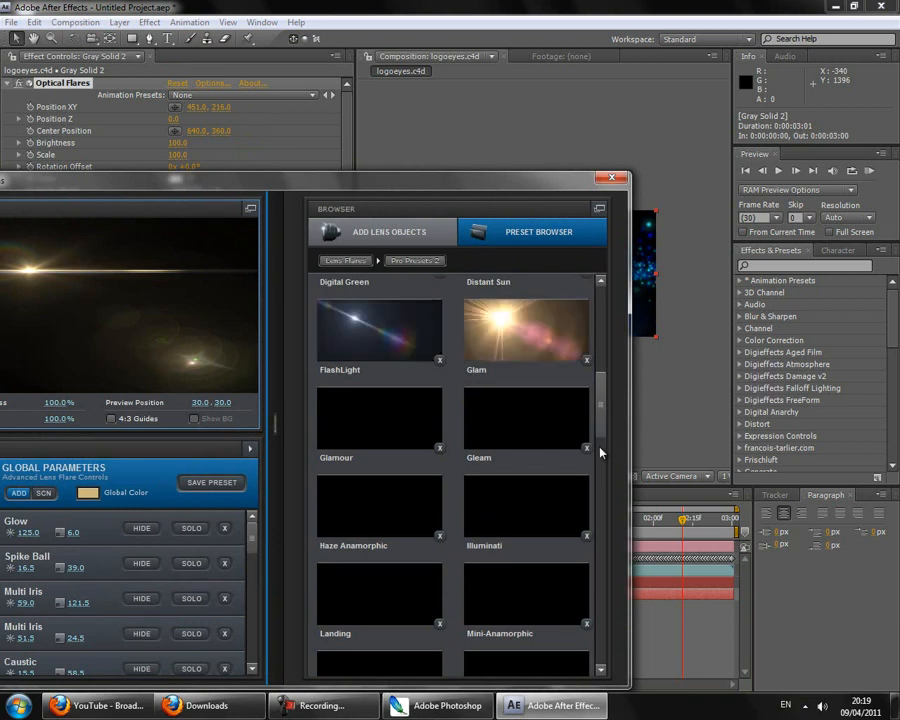
scroll(604, 428, down, 3)
scroll(608, 415, up, 4)
scroll(612, 400, up, 5)
scroll(619, 420, down, 8)
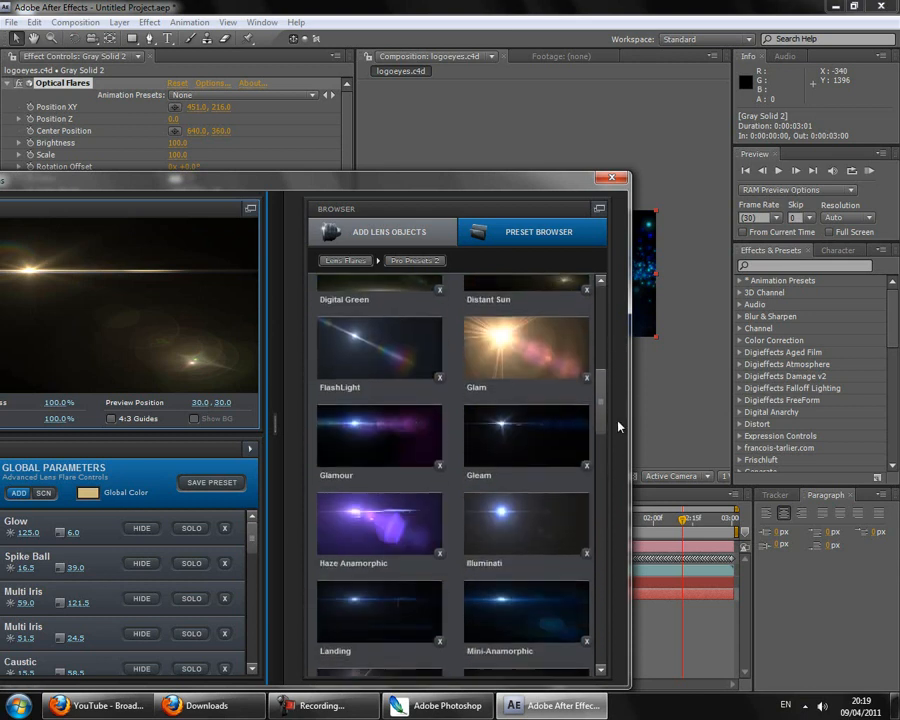
scroll(622, 440, up, 2)
double_click(530, 427)
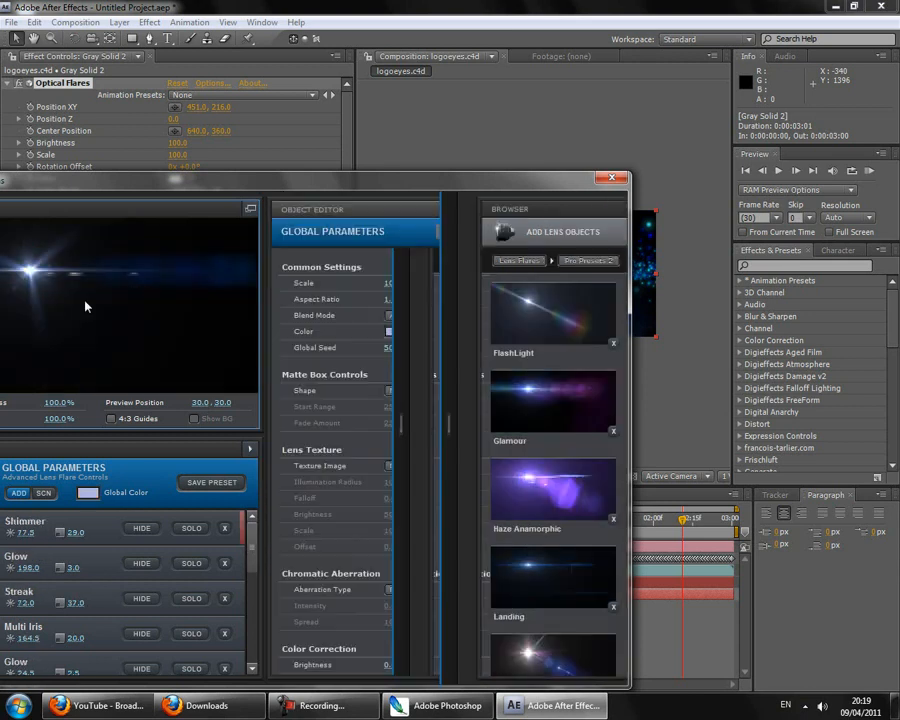
click(546, 677)
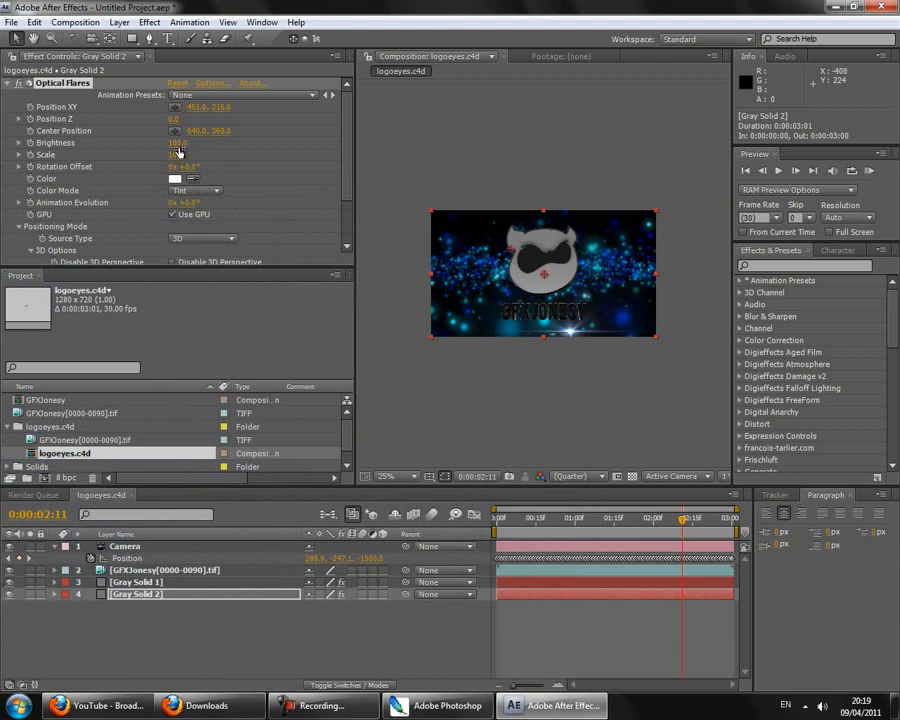
Set the flare's Brightness to 160 and reposition it as a 2D source at about 407, 516
mouse_move(200, 143)
mouse_down()
mouse_move(228, 145)
mouse_move(188, 150)
mouse_up()
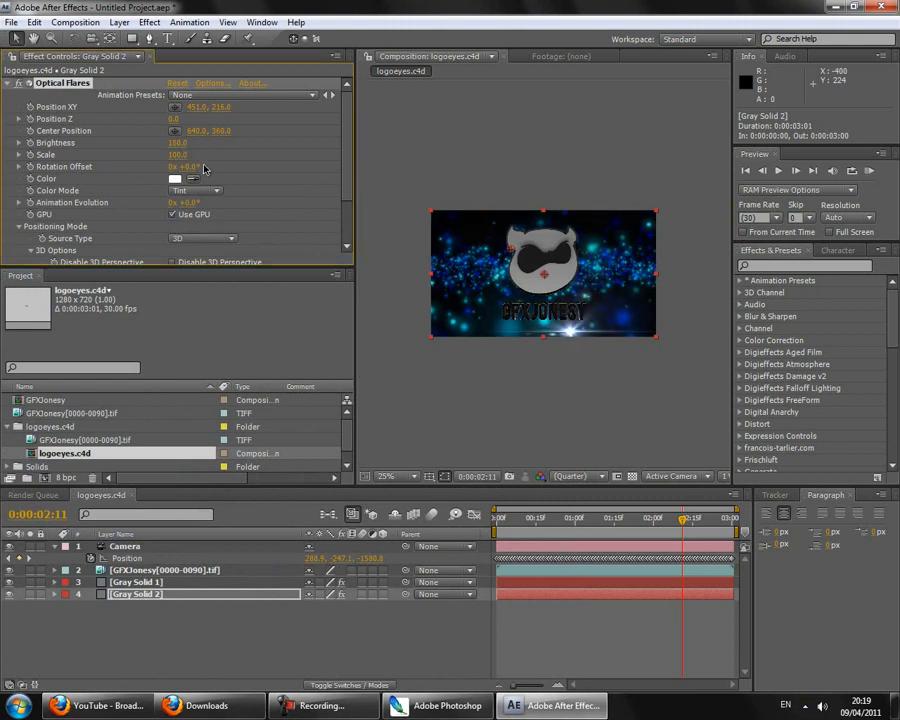
click(232, 246)
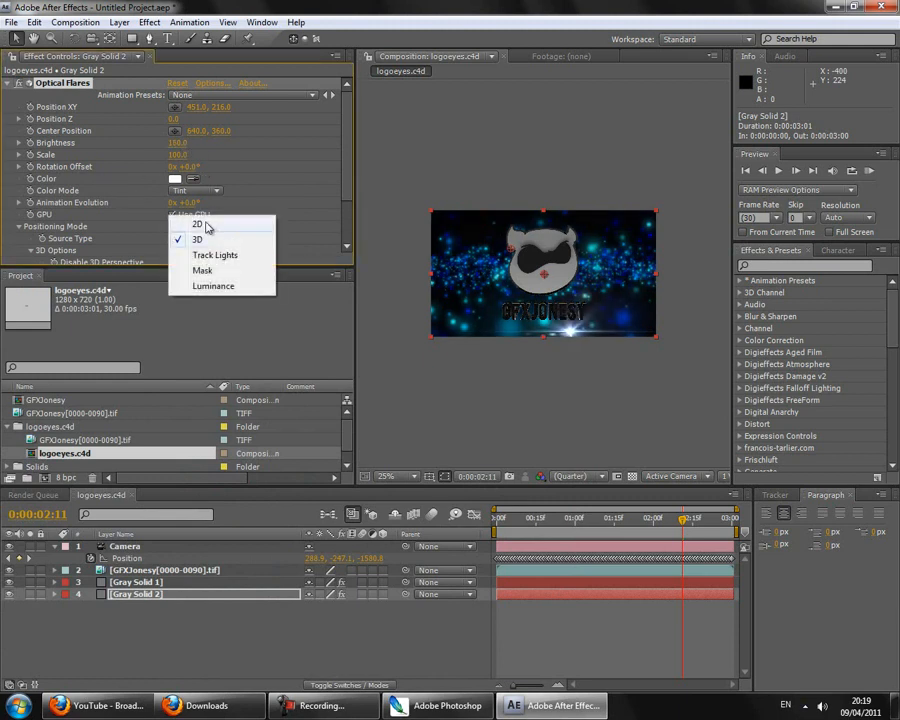
click(214, 224)
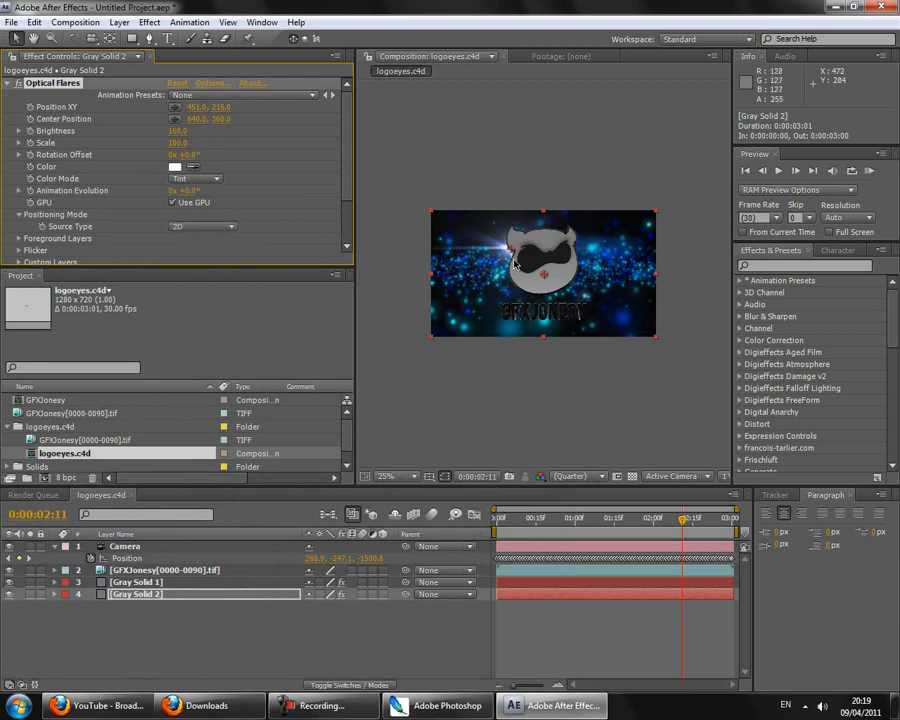
drag(508, 250, 506, 306)
Move Gray Solid 2 above the GFXJonesy[0000-0090].tif layer and set its Optical Flares Render Mode to On Transparent
drag(150, 594, 135, 566)
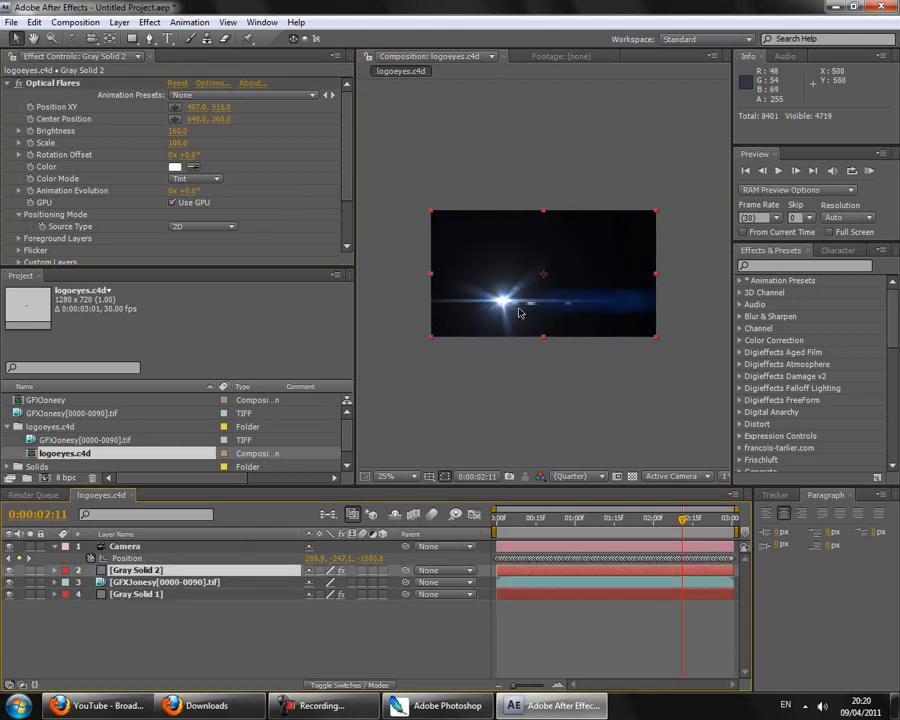
scroll(303, 237, down, 3)
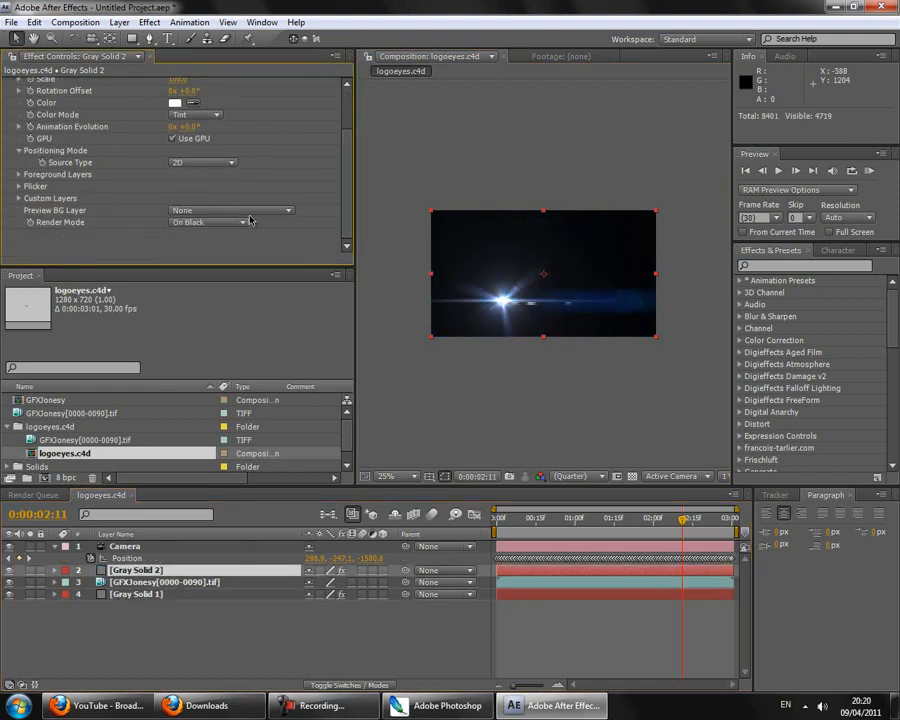
click(210, 222)
click(218, 242)
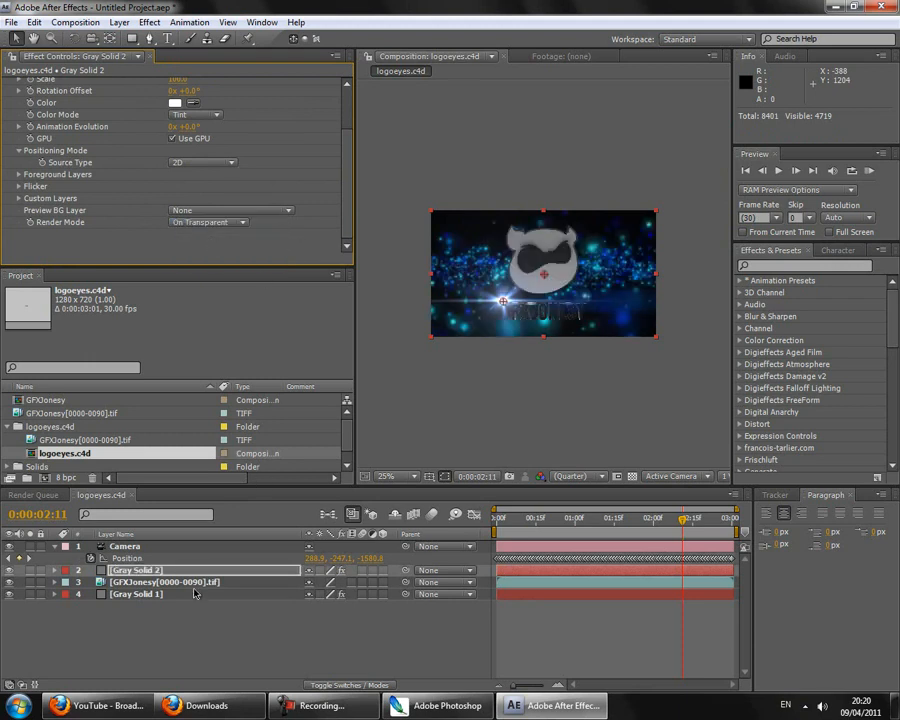
Move the current time to 0:00:02:10 and enable keyframing for the flare's Brightness
click(669, 530)
drag(669, 530, 681, 530)
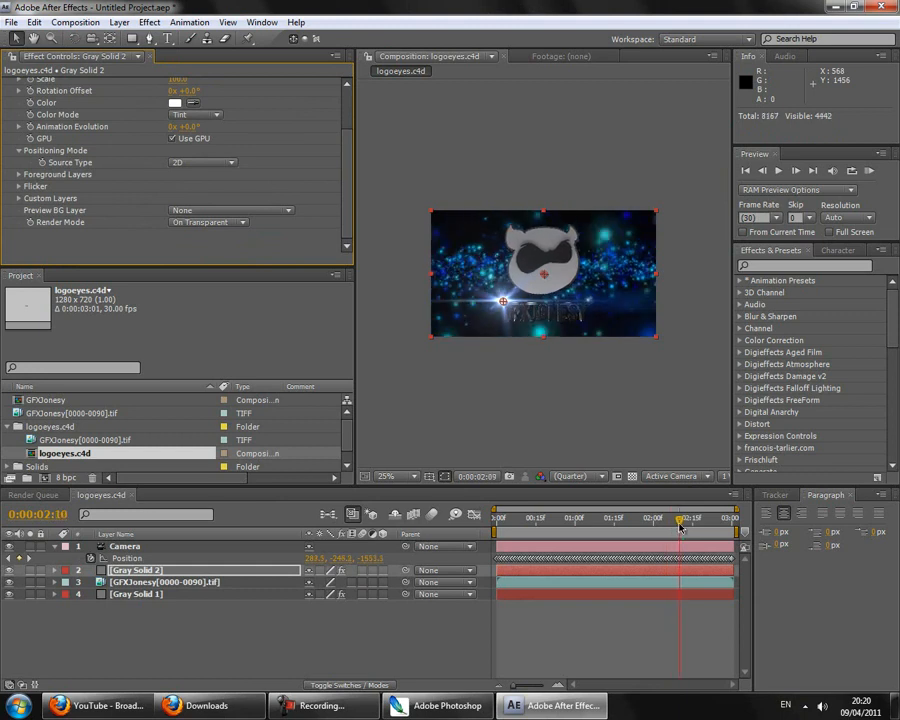
click(55, 570)
click(55, 548)
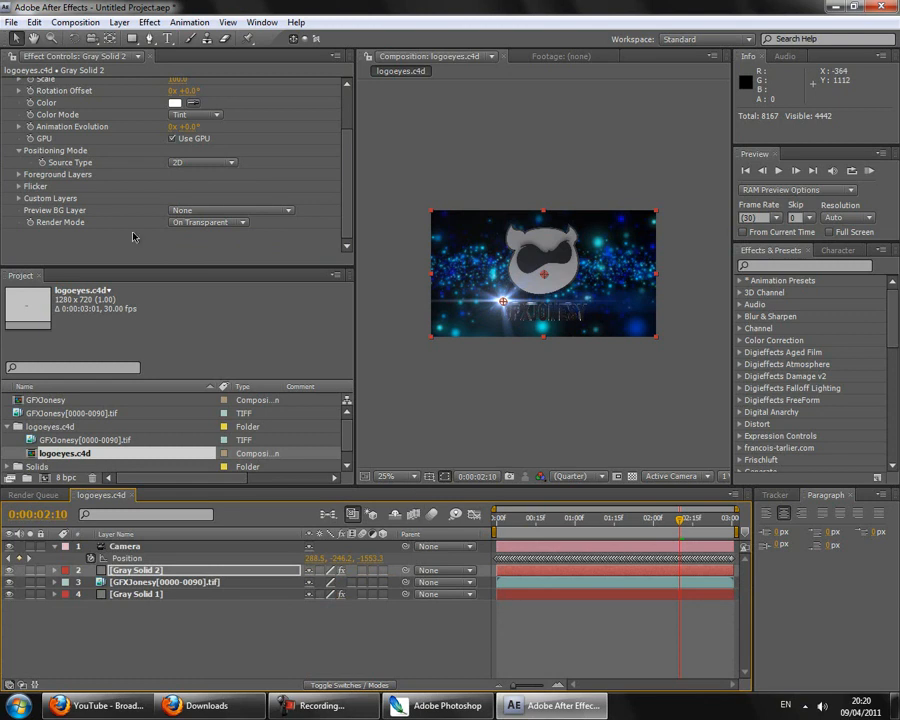
scroll(130, 150, up, 5)
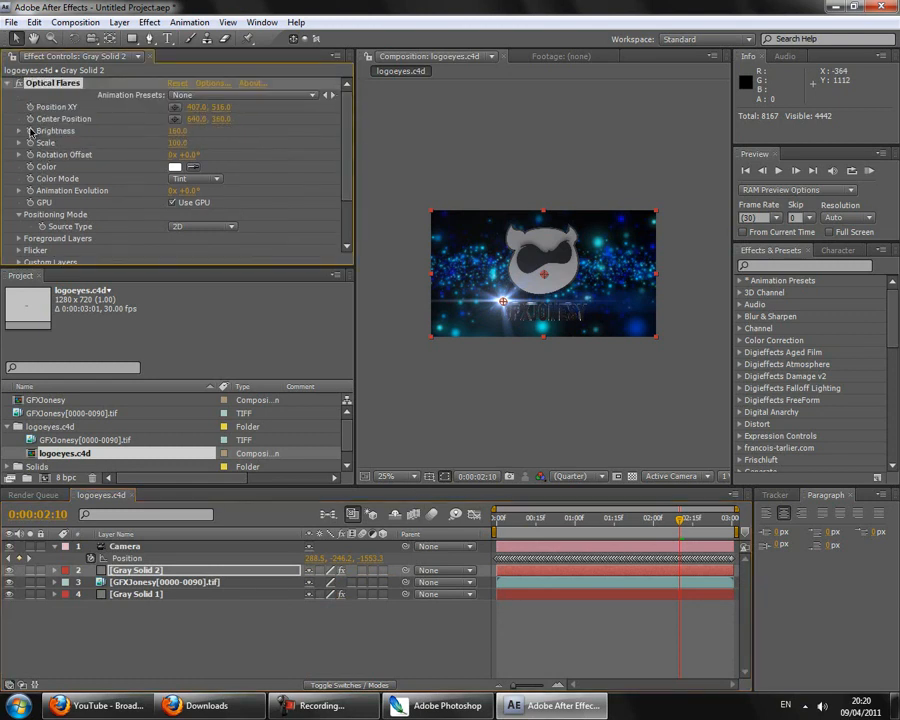
Step back to 0:00:02:07 and keyframe the flare's Brightness at 0
click(763, 171)
click(763, 171)
click(763, 171)
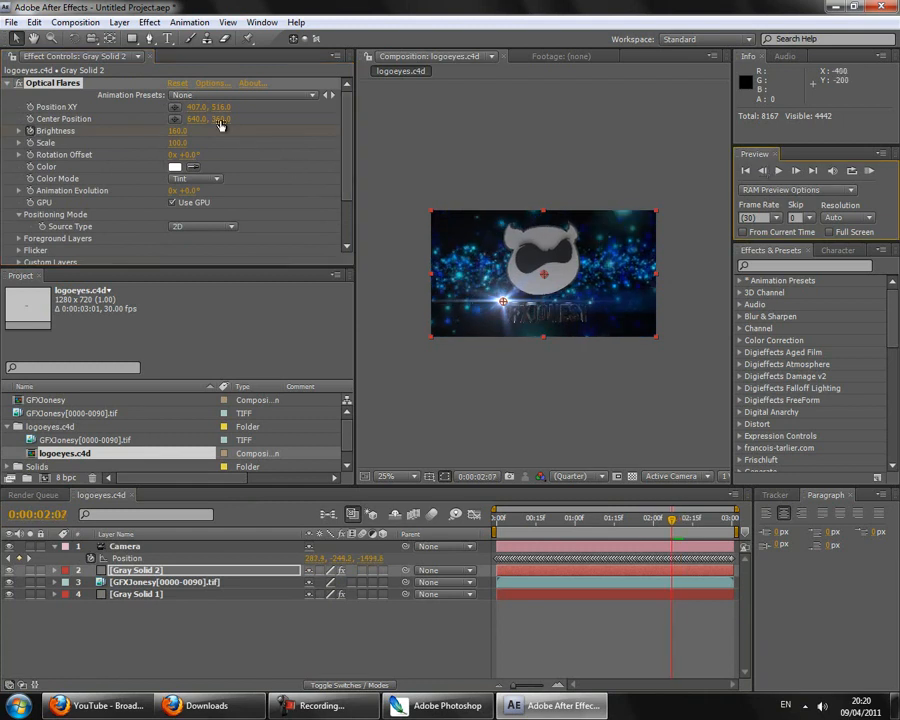
click(177, 131)
text(0)
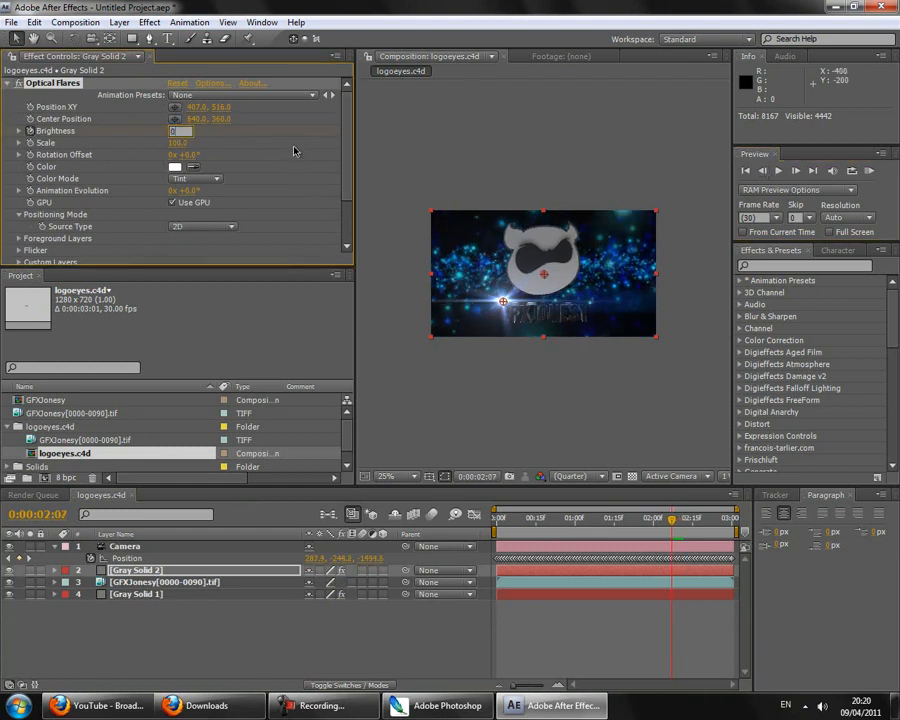
key(Return)
At 0:00:02:19, keyframe the flare's position at about 815, 484 and its Brightness at 70
mouse_move(672, 524)
mouse_down()
mouse_move(697, 524)
mouse_move(670, 527)
mouse_move(678, 524)
mouse_up()
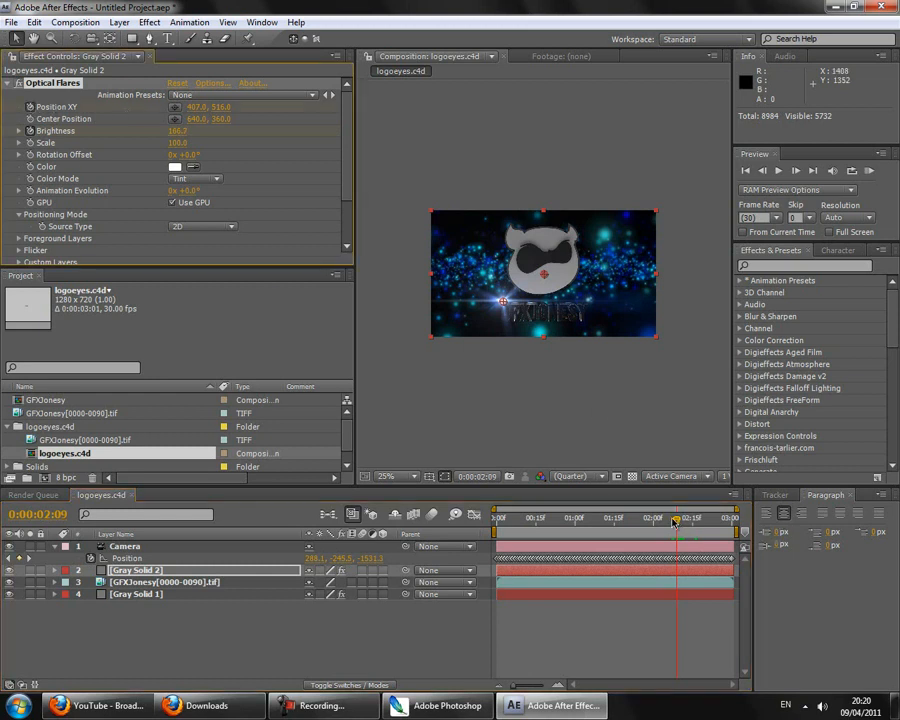
drag(676, 521, 703, 521)
drag(503, 302, 575, 297)
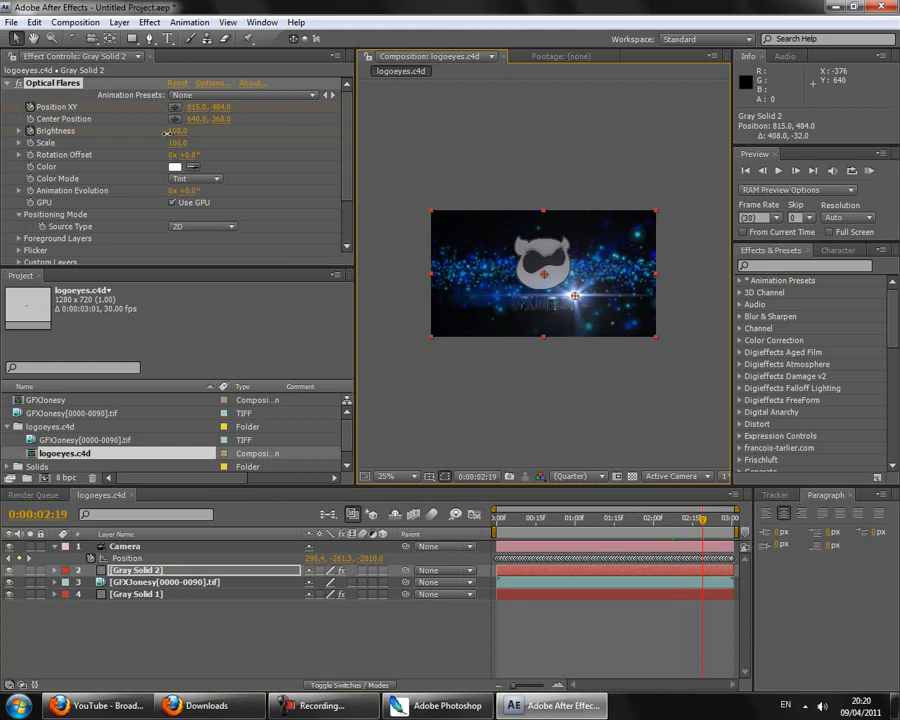
drag(168, 133, 150, 133)
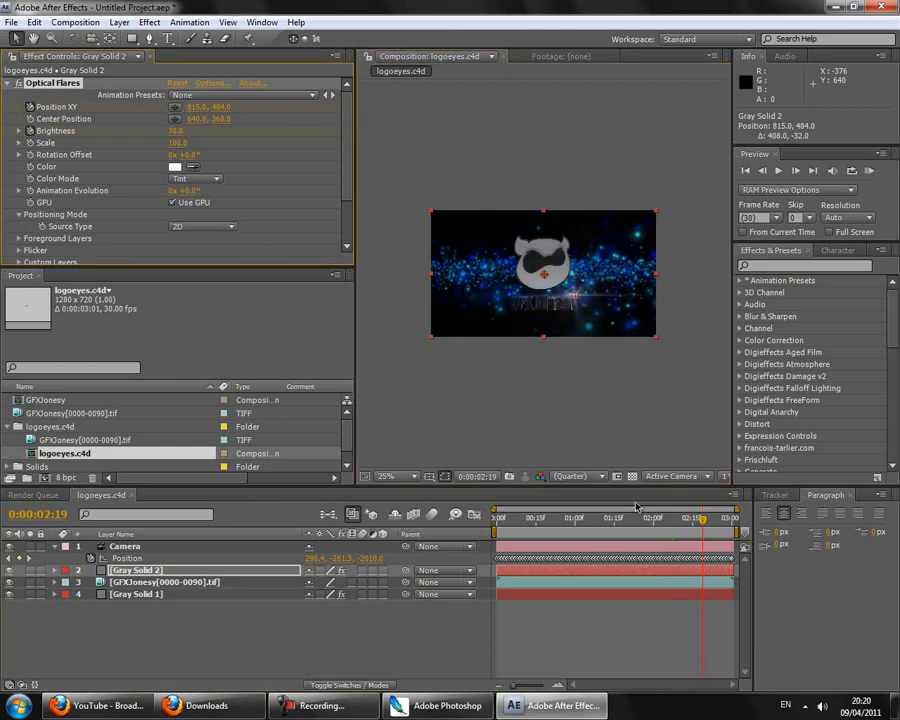
Set the flare's Brightness to 0 at 0:00:02:21 and preview the flare animation from 0:00:02:05
click(708, 518)
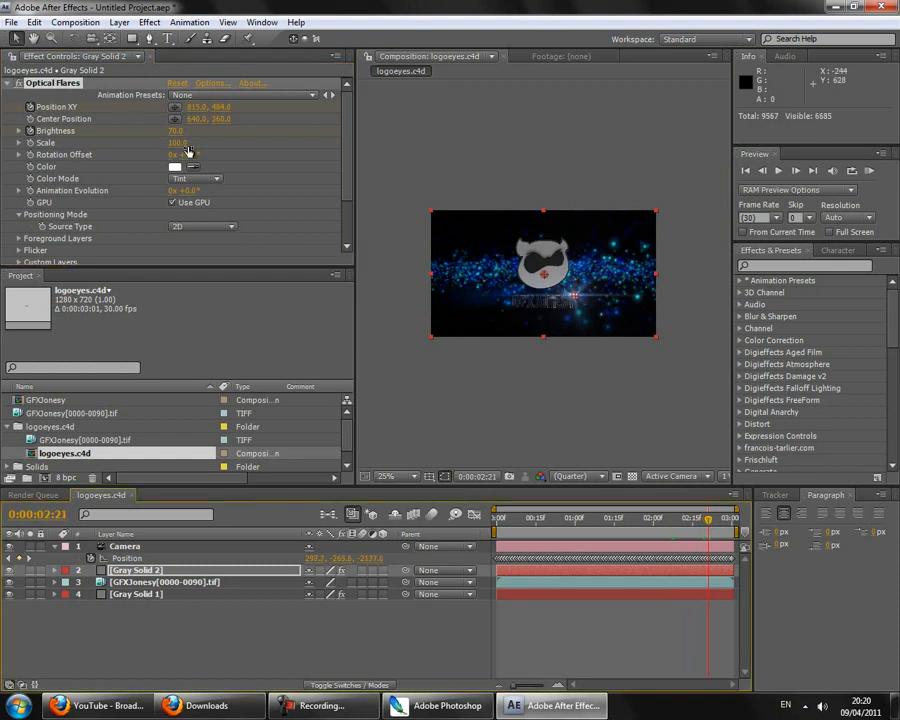
click(173, 131)
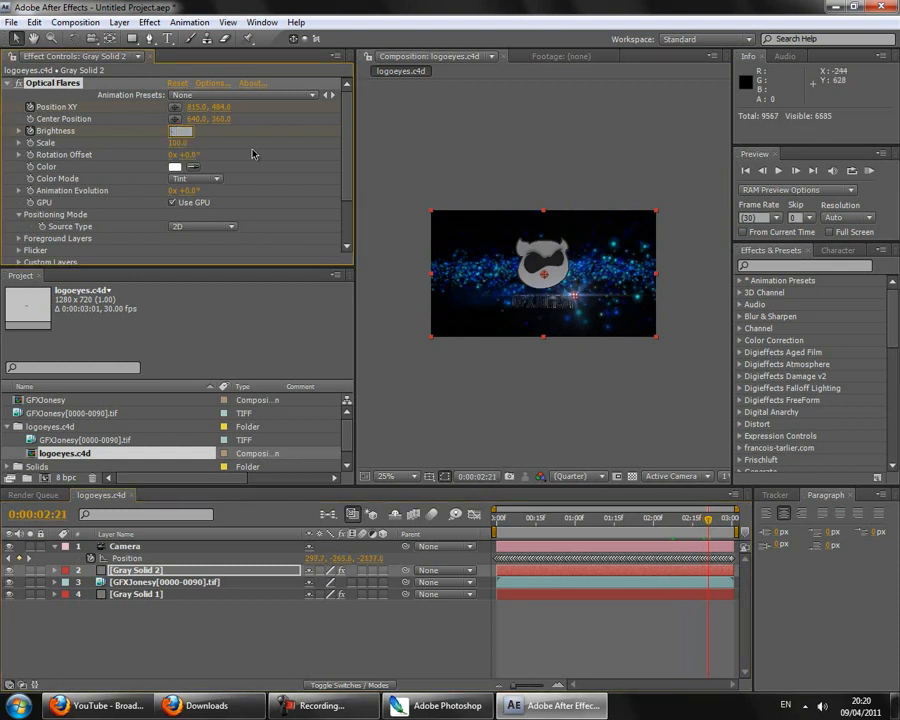
click(707, 521)
drag(707, 521, 667, 521)
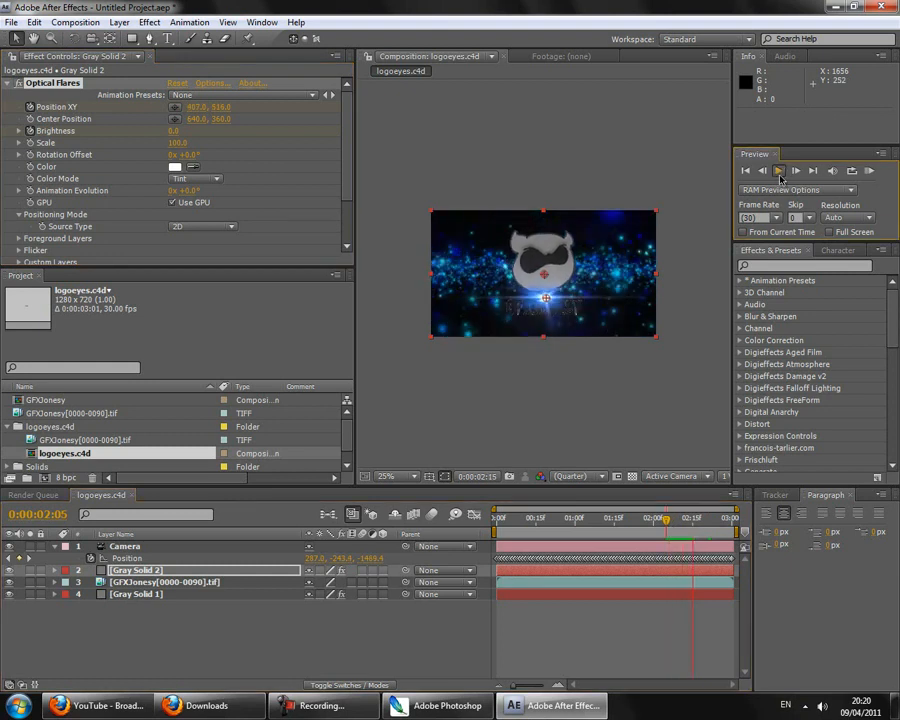
key(space)
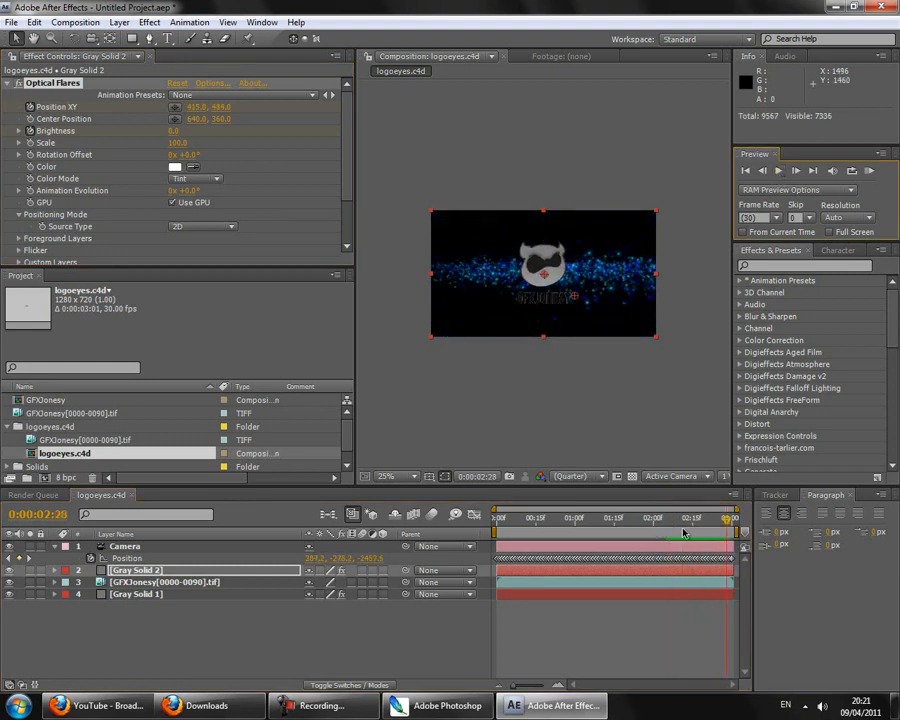
Move the current time to 0:00:01:21 and add a new adjustment layer above the Camera layer
drag(732, 521, 629, 525)
click(136, 548)
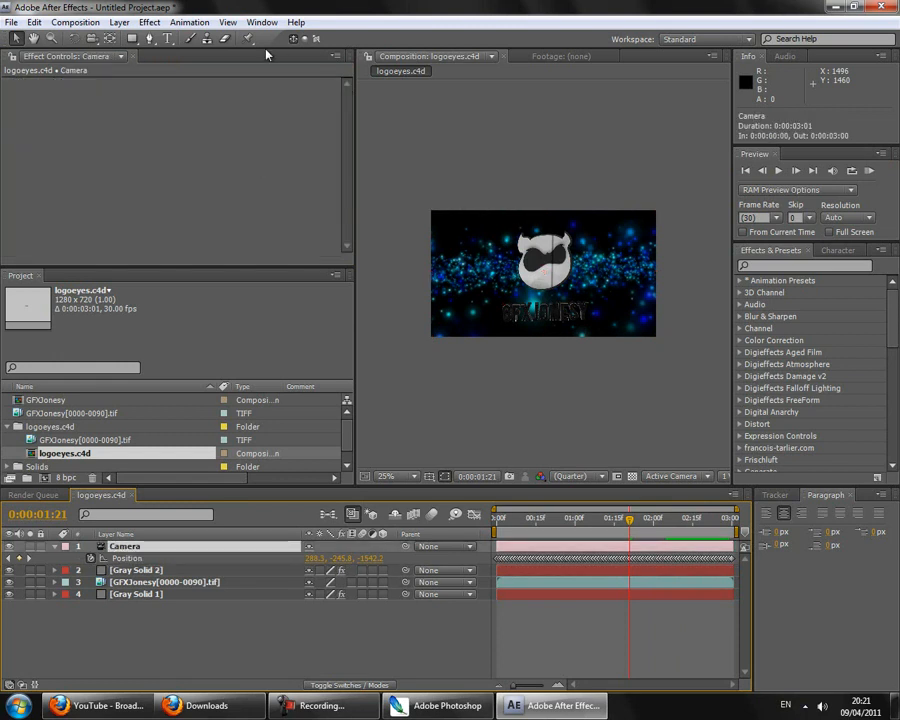
click(149, 22)
mouse_move(120, 23)
mouse_move(140, 38)
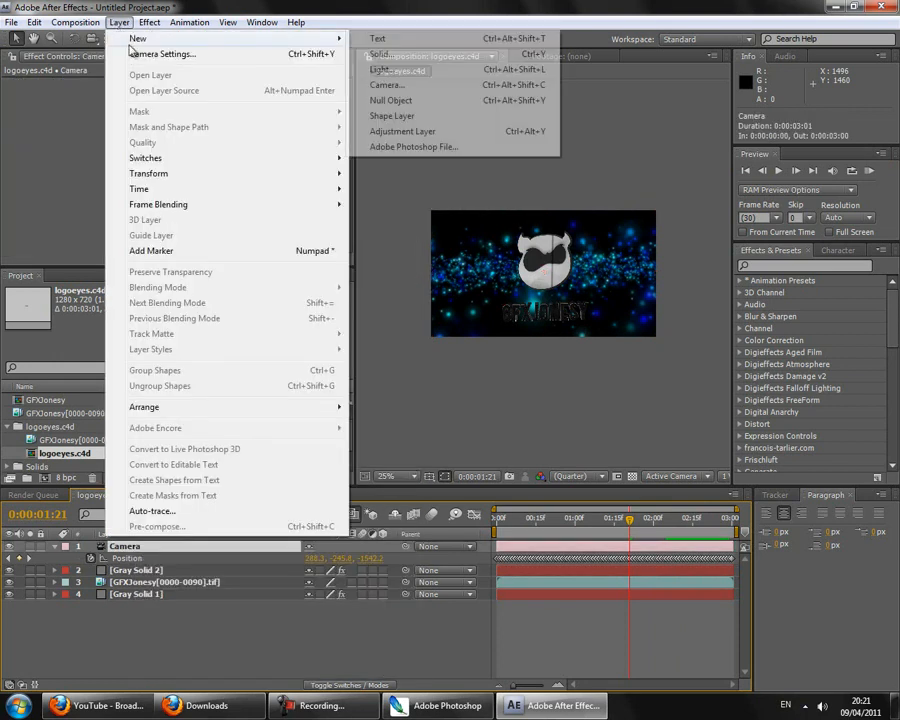
click(430, 131)
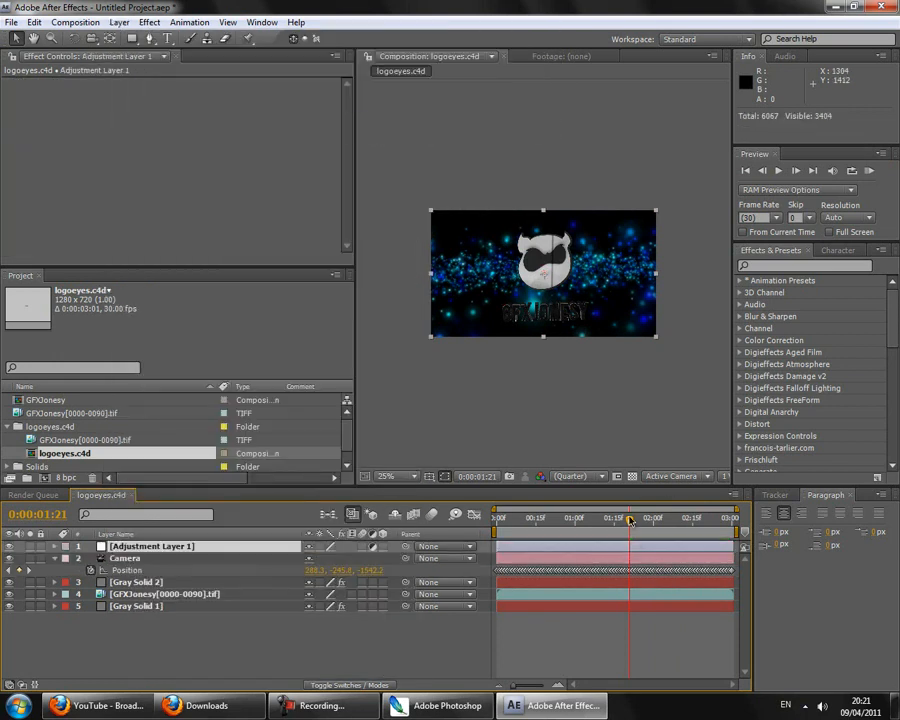
Move the current time to 0:00:01:22 and apply the Sapphire S_Distort effect to the adjustment layer
drag(629, 521, 632, 521)
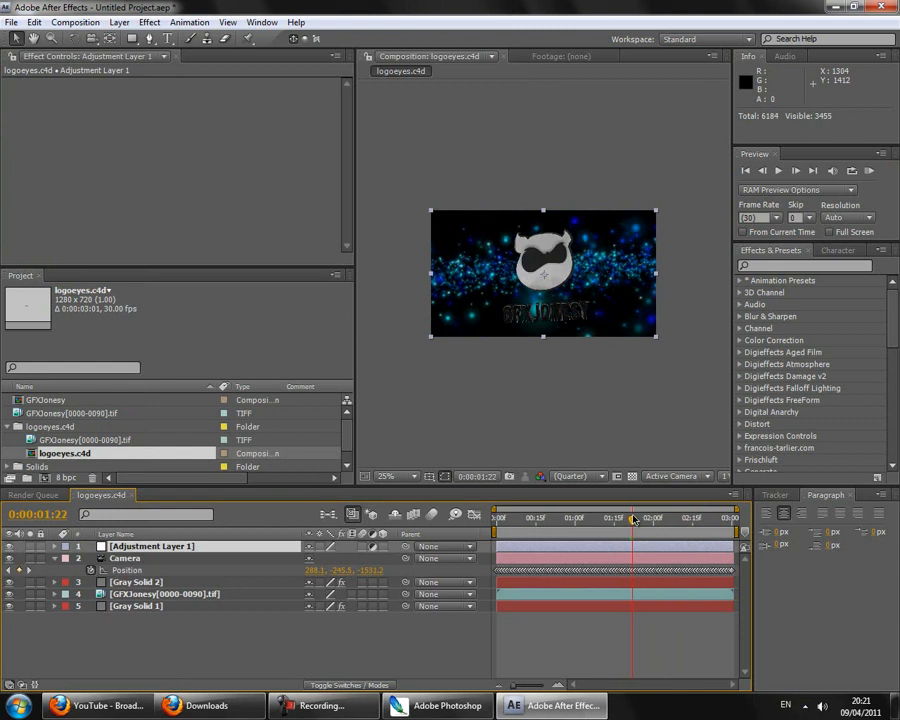
click(150, 23)
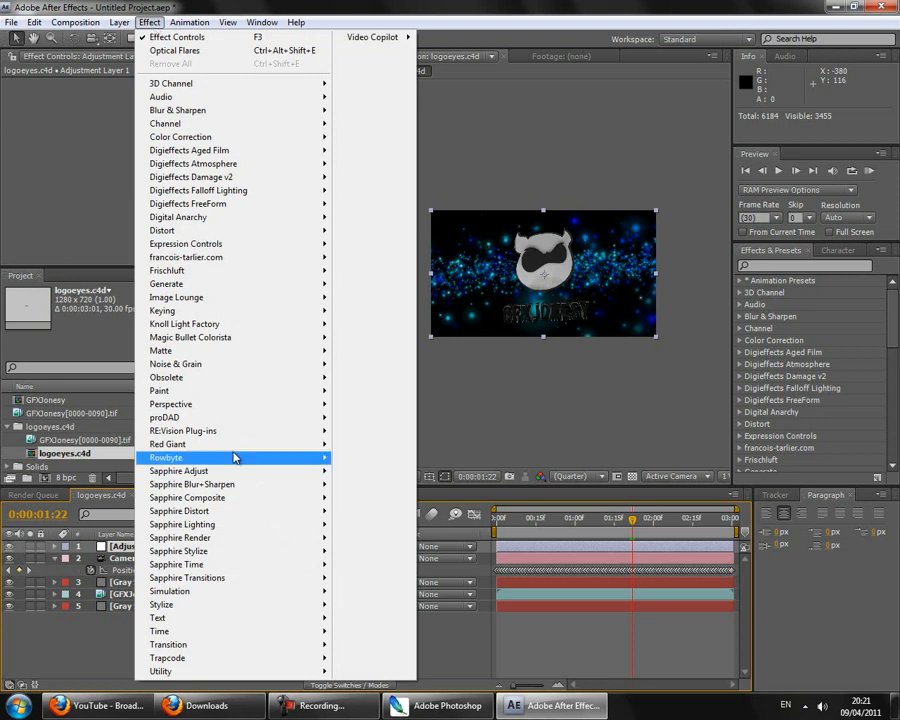
mouse_move(288, 514)
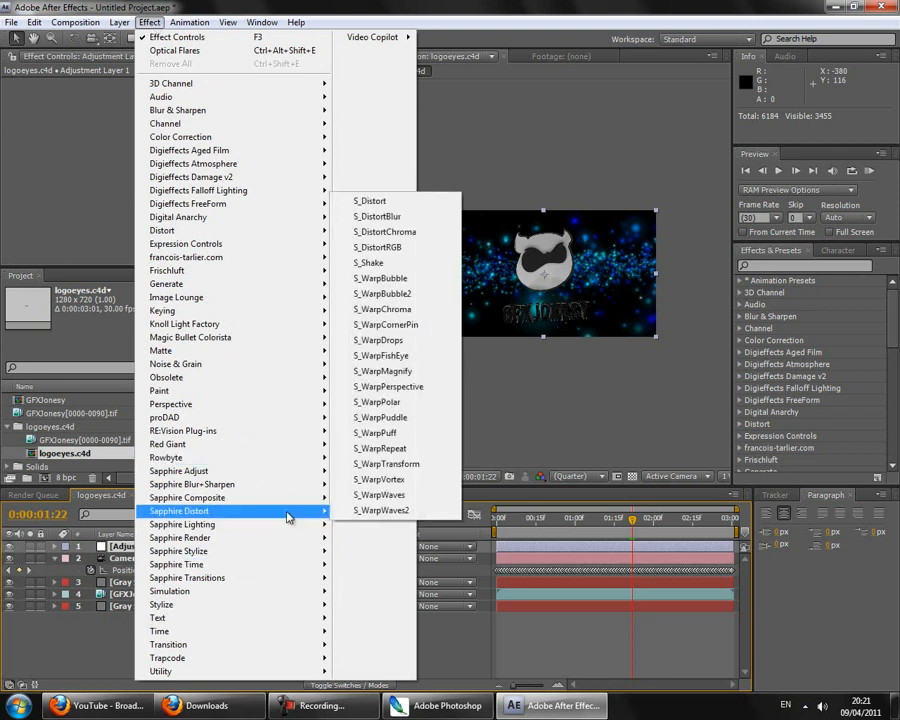
click(386, 202)
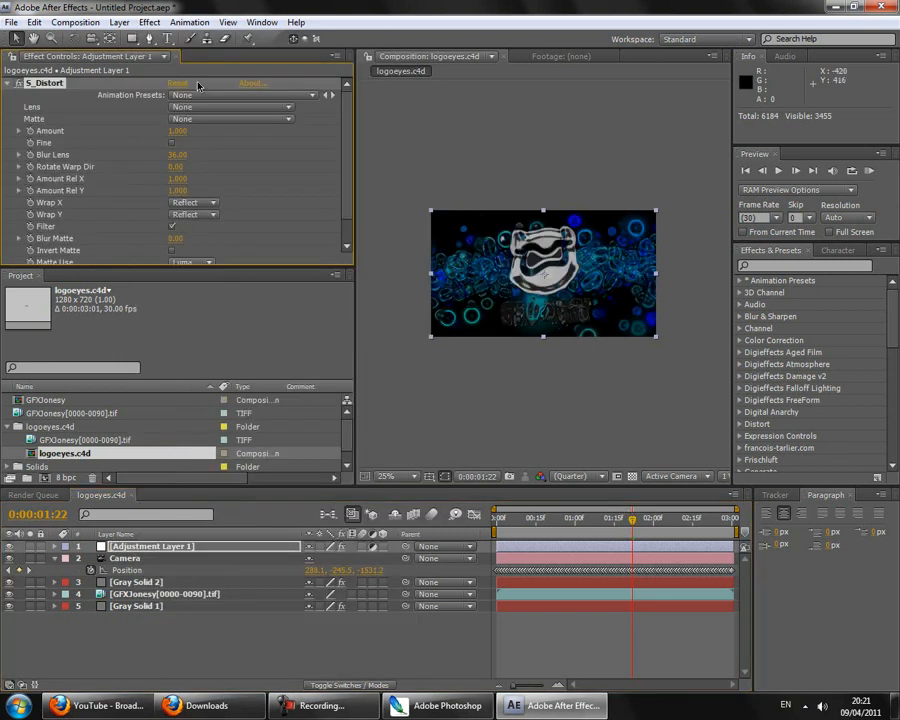
Undo the S_Distort effect and apply Sapphire S_Shake to the adjustment layer instead
click(34, 22)
click(80, 38)
click(149, 22)
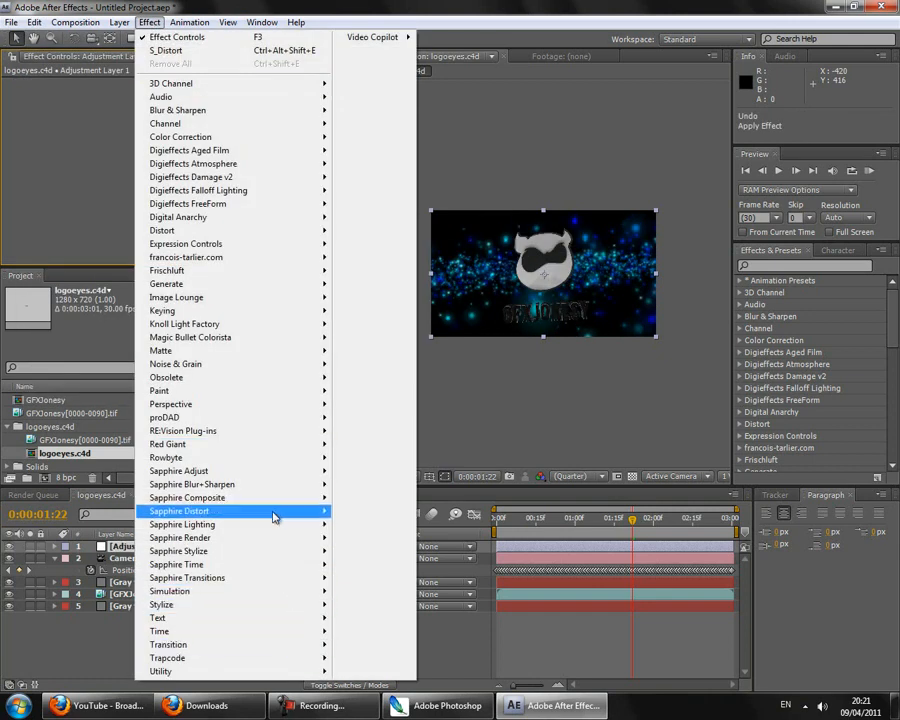
mouse_move(275, 516)
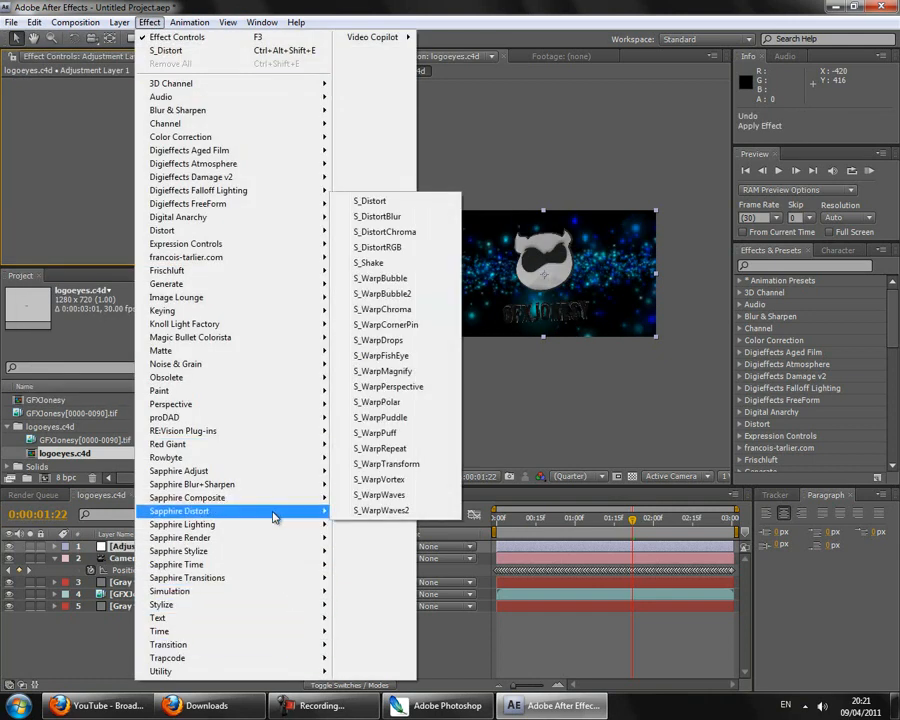
click(369, 262)
Preview the shake animation from 0:00:01:24, and preview it again from 0:00:00:11
mouse_move(628, 519)
mouse_down()
mouse_move(619, 519)
mouse_move(638, 519)
mouse_up()
click(779, 171)
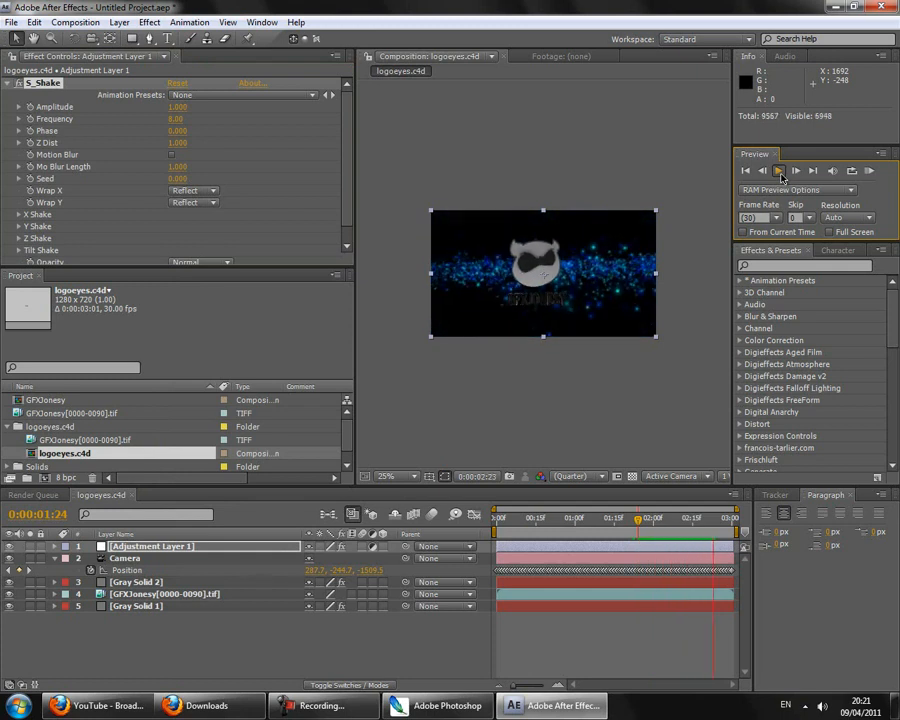
drag(722, 521, 697, 524)
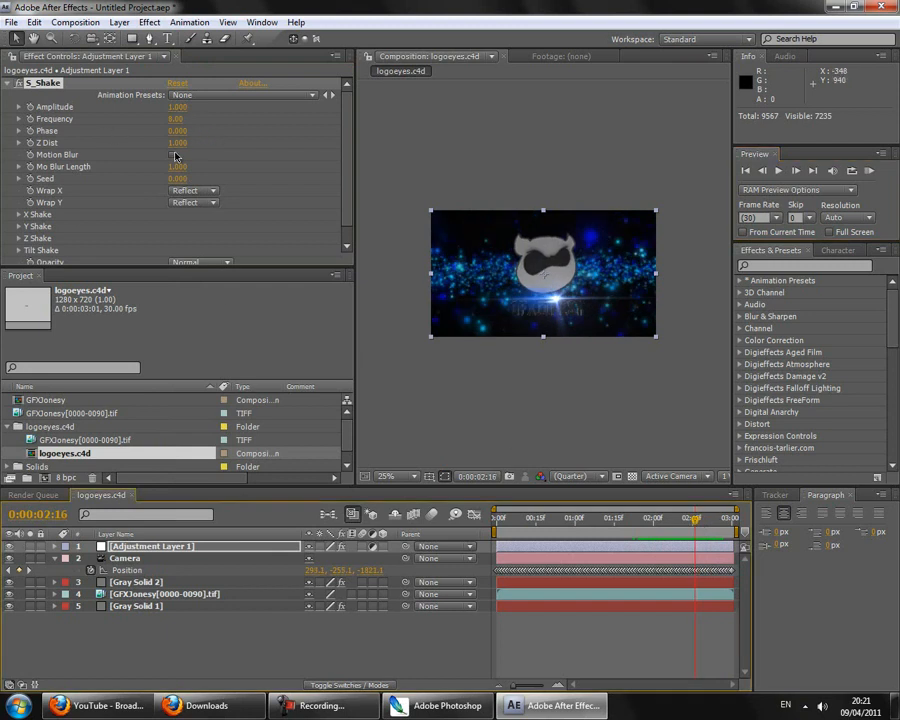
drag(697, 521, 526, 520)
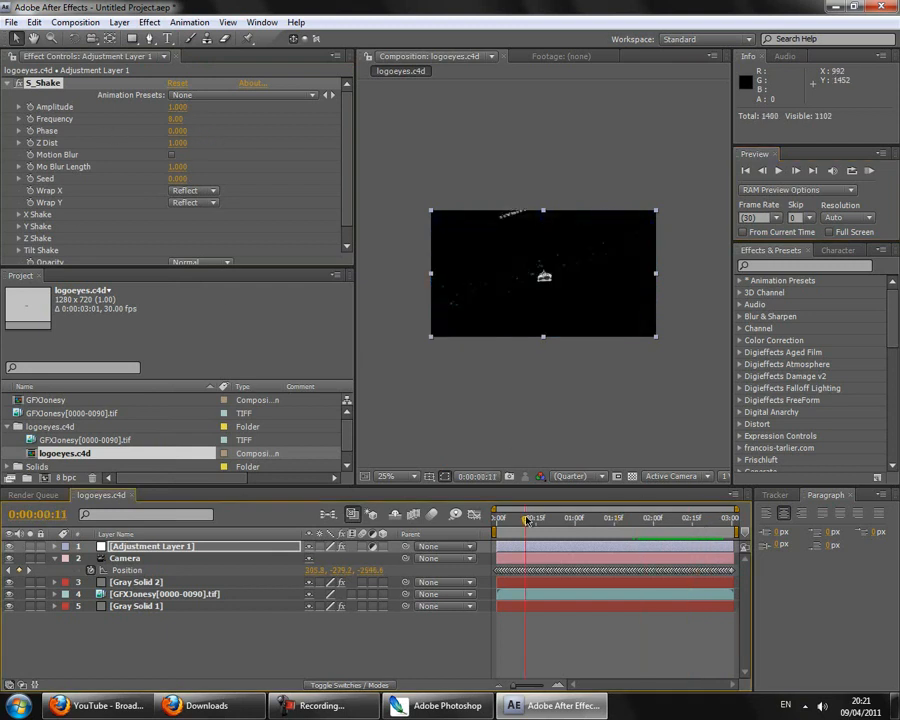
click(777, 172)
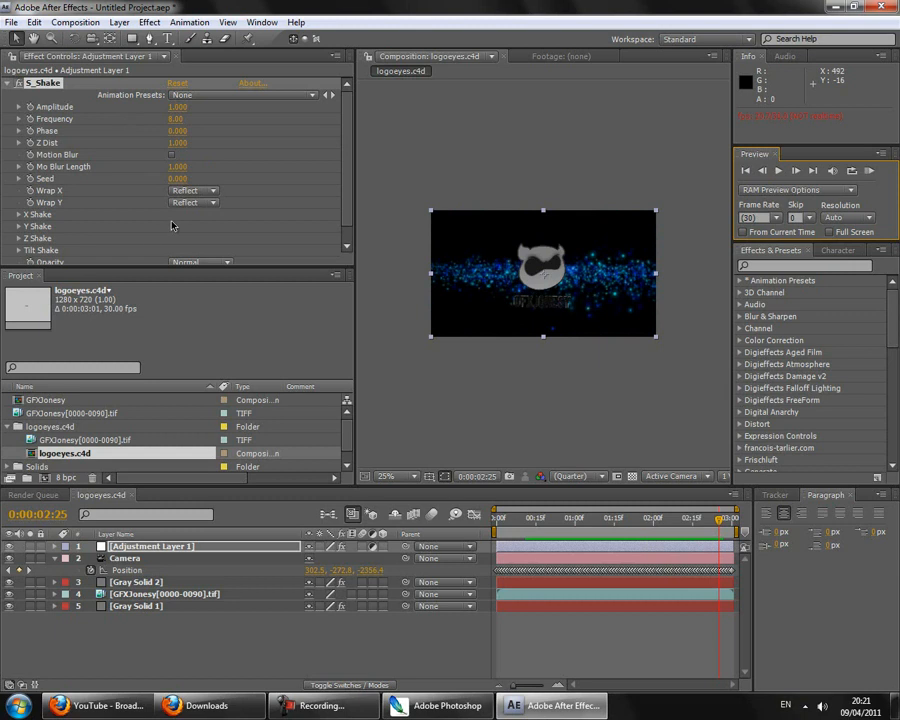
Add ft-Filmic Contrast to the adjustment layer with a Contrast value of 53, and move the current time to 0:00:02:00
click(150, 23)
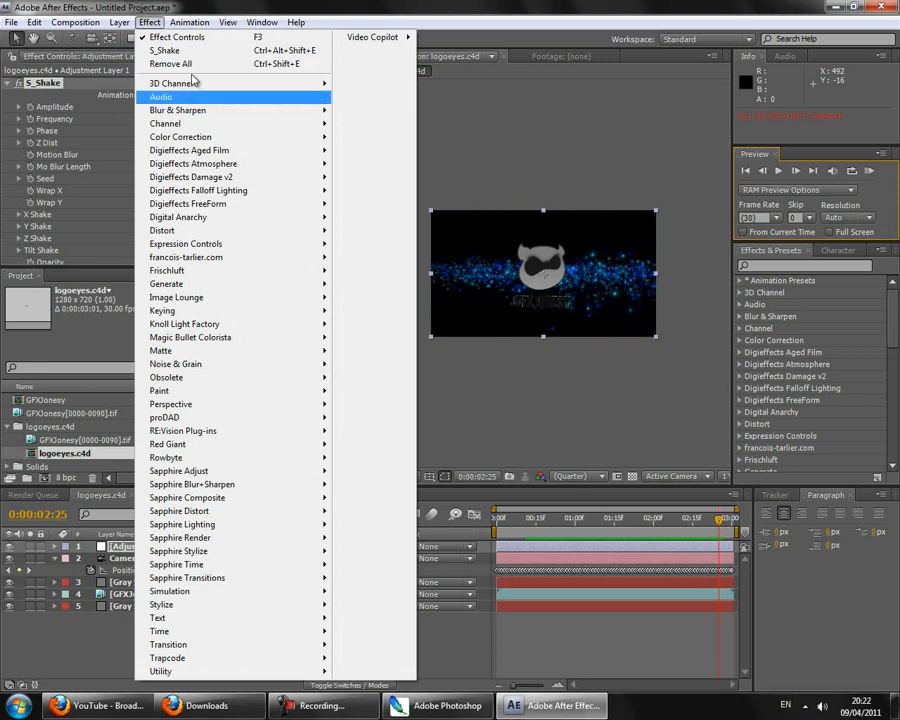
mouse_move(289, 259)
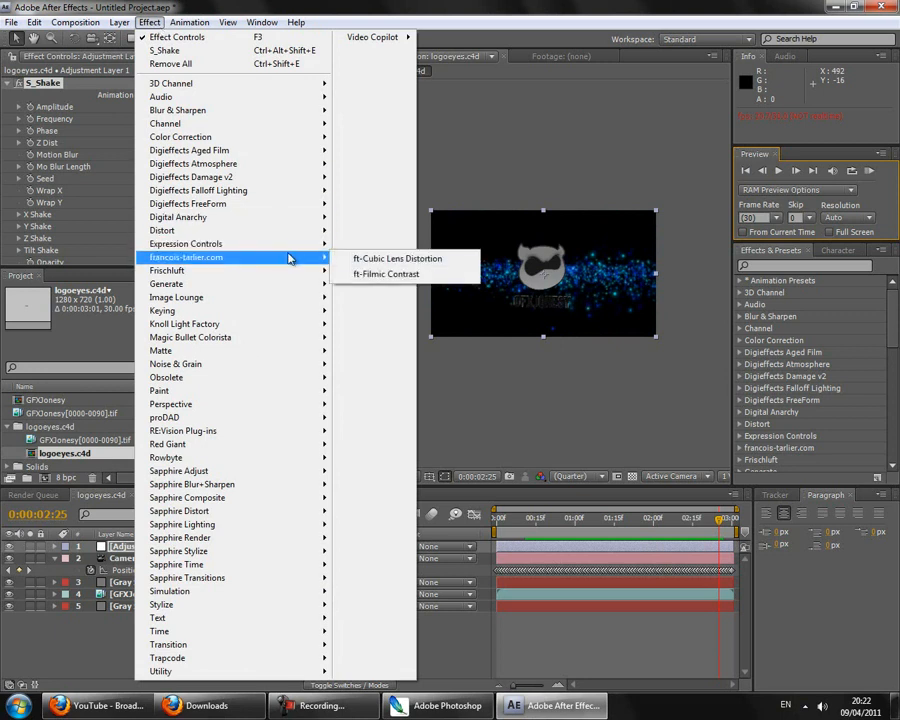
click(386, 274)
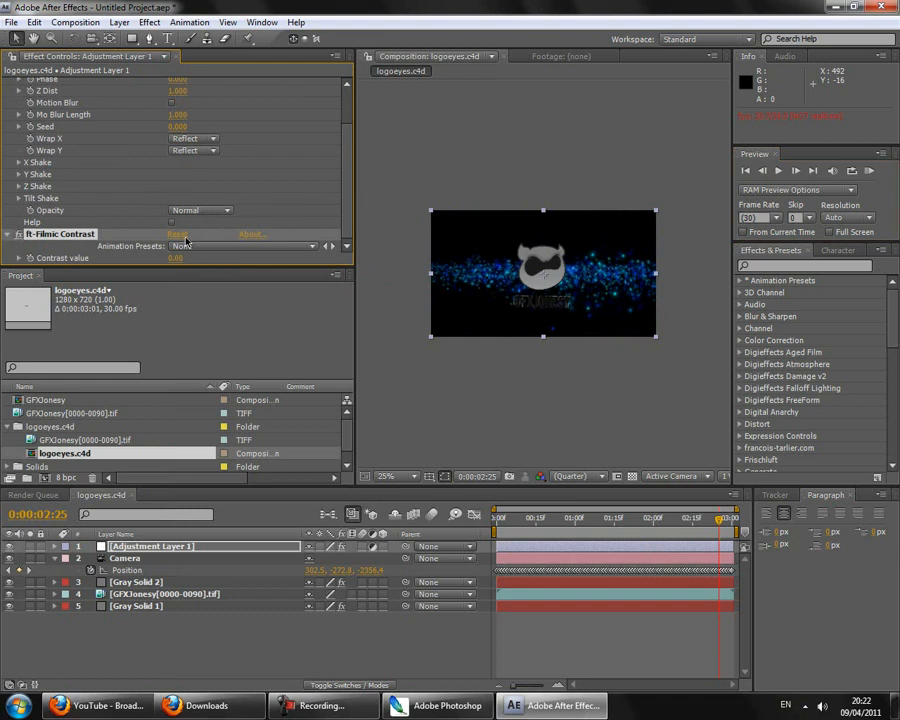
drag(205, 257, 231, 258)
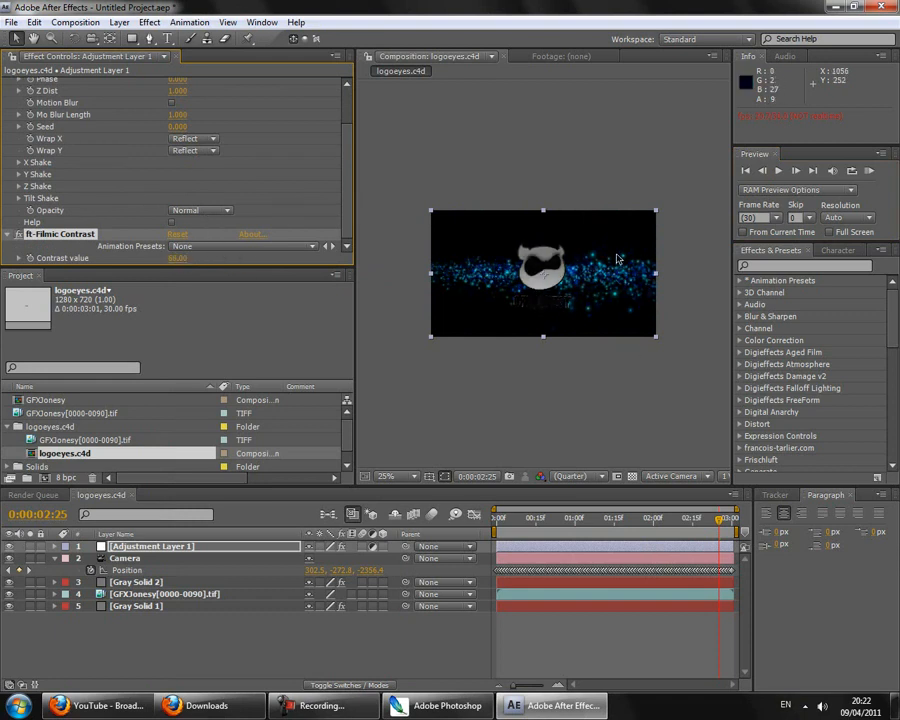
key(period)
mouse_move(176, 257)
mouse_down()
mouse_move(143, 260)
mouse_move(170, 257)
mouse_up()
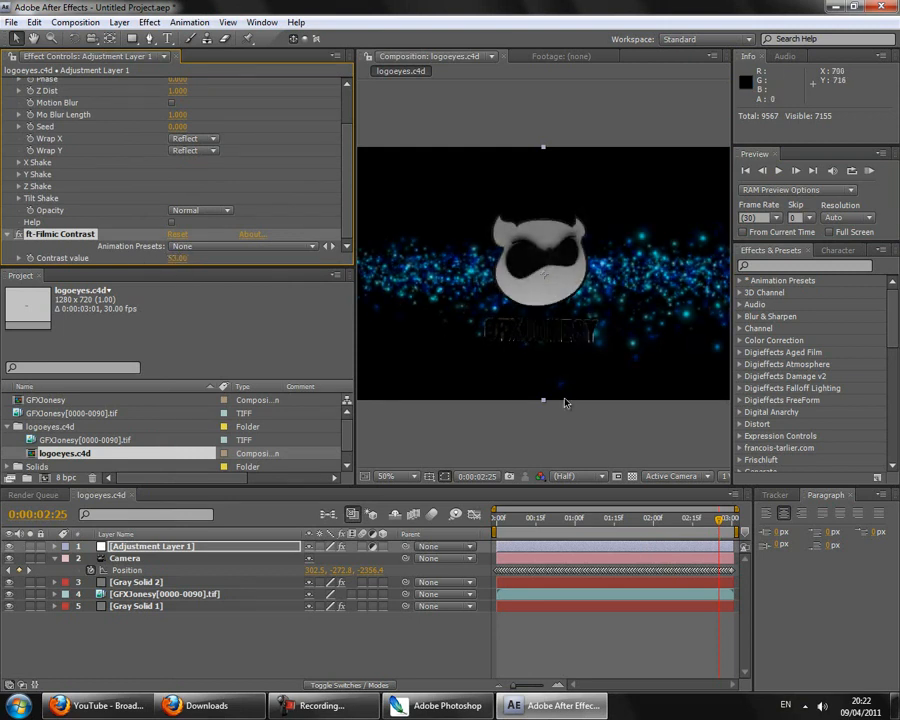
drag(718, 524, 648, 521)
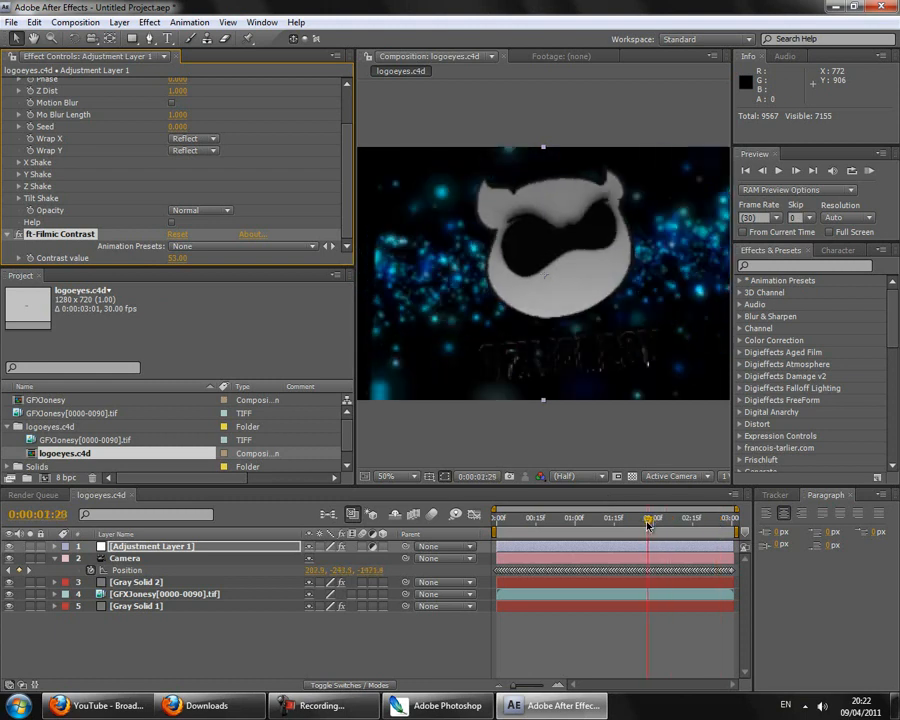
key(comma)
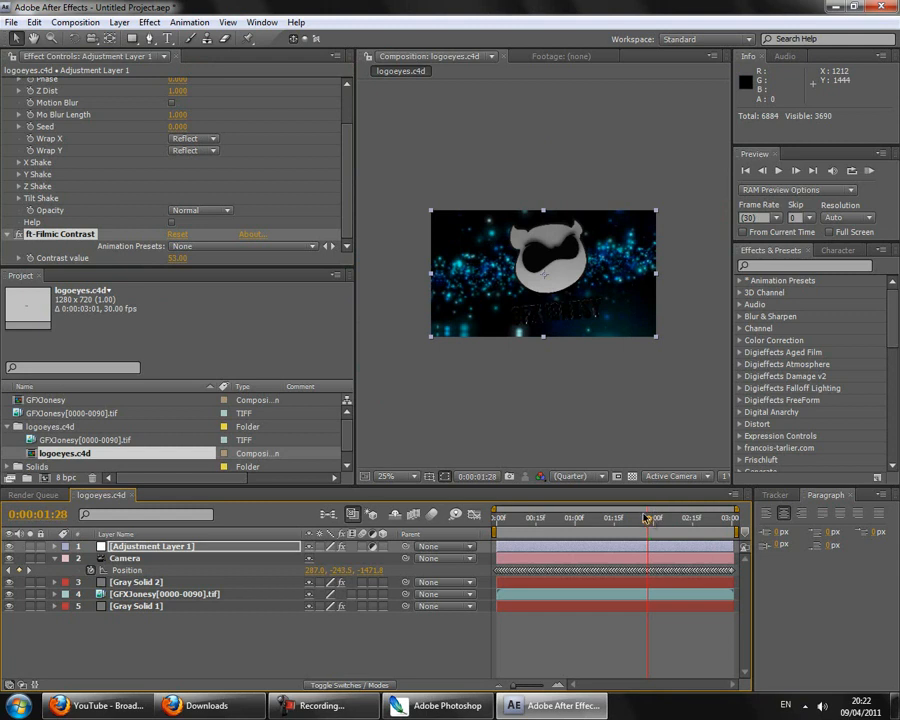
drag(649, 524, 653, 522)
click(148, 23)
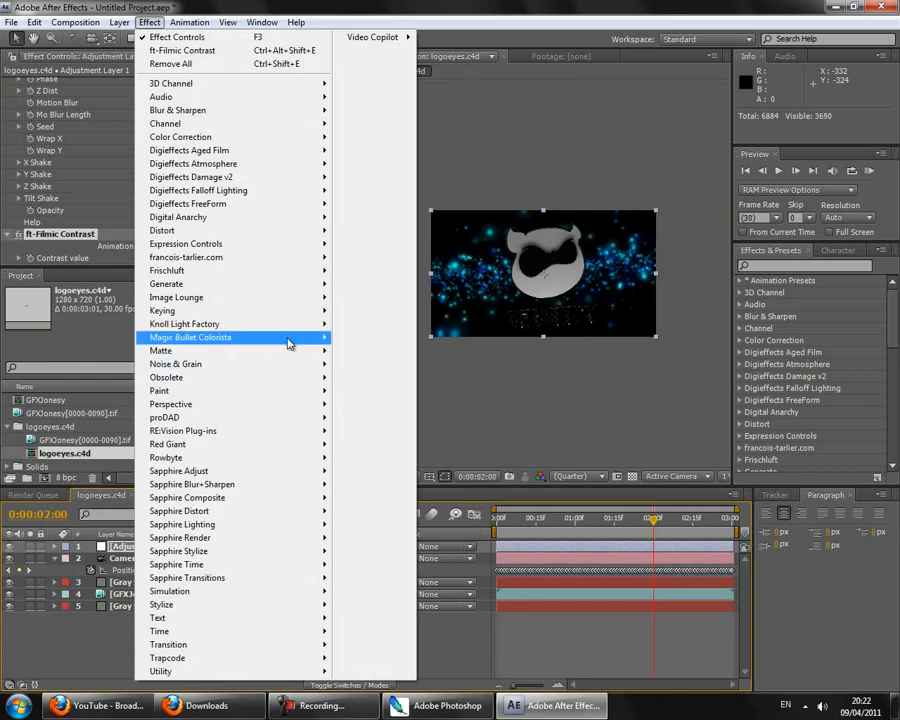
mouse_move(288, 343)
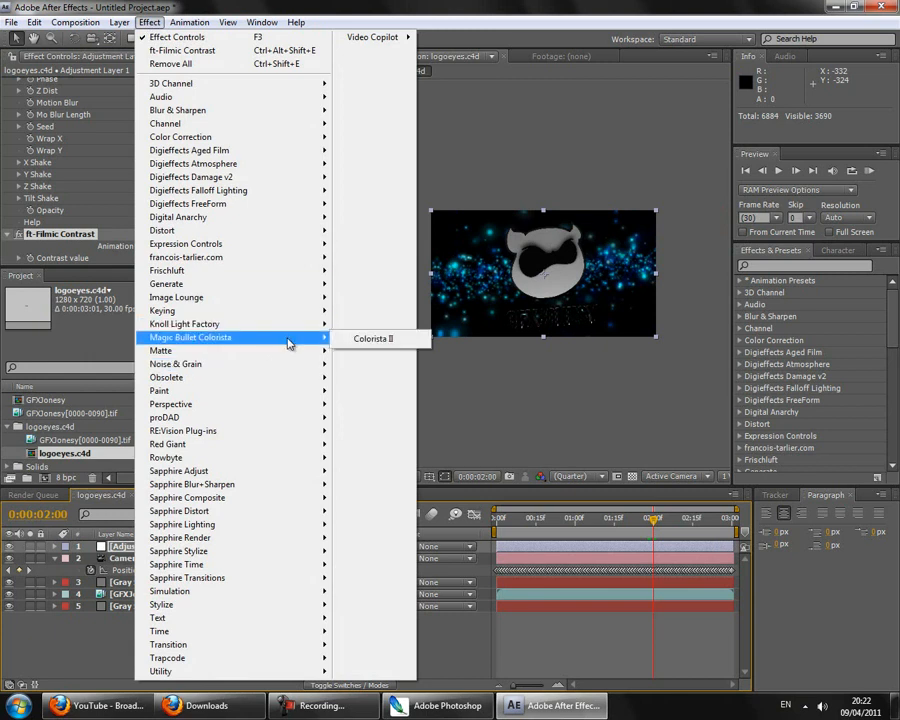
click(362, 338)
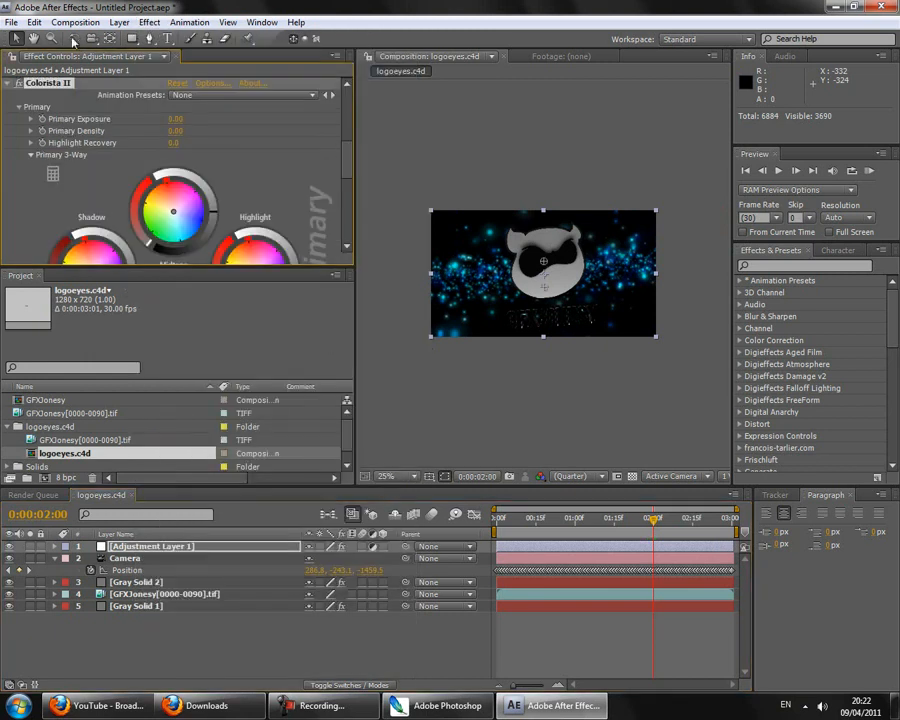
click(34, 22)
click(60, 36)
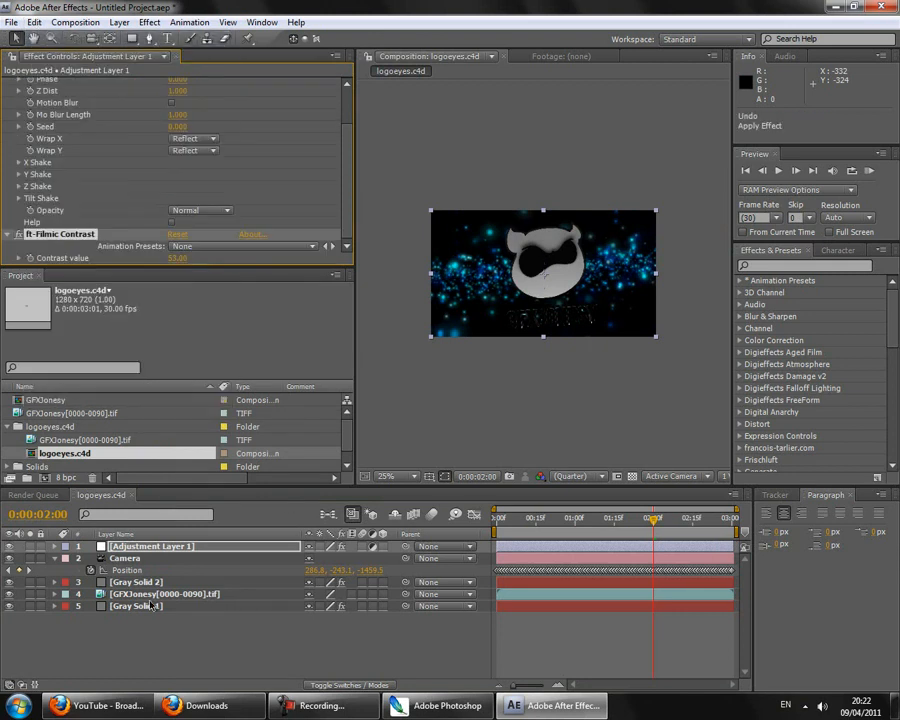
Apply Magic Bullet Colorista II to the GFXJonesy[0000-0090].tif layer
click(190, 594)
click(189, 22)
mouse_move(305, 341)
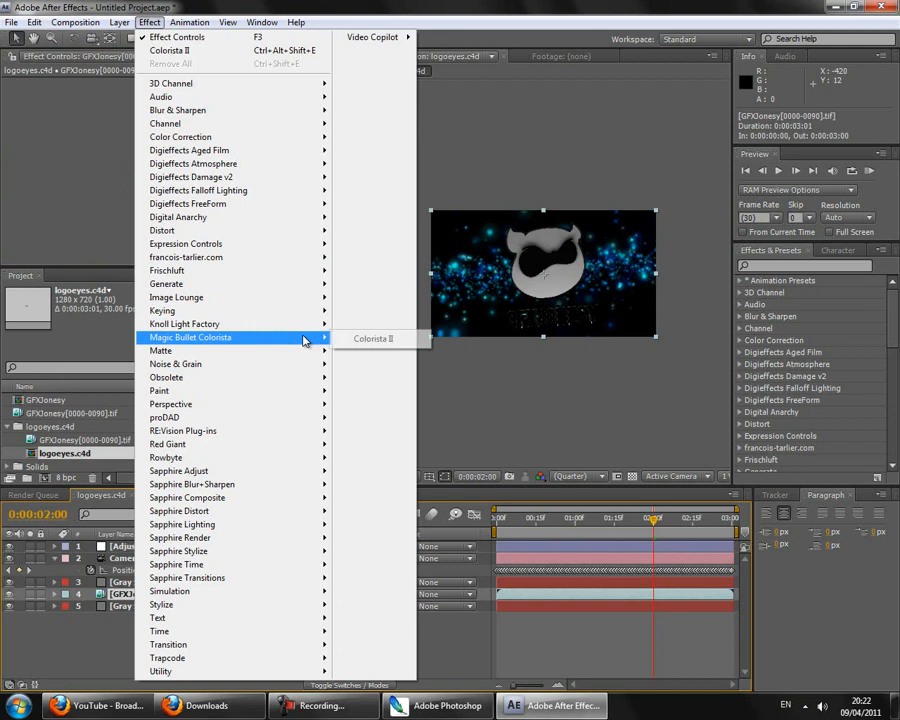
click(372, 339)
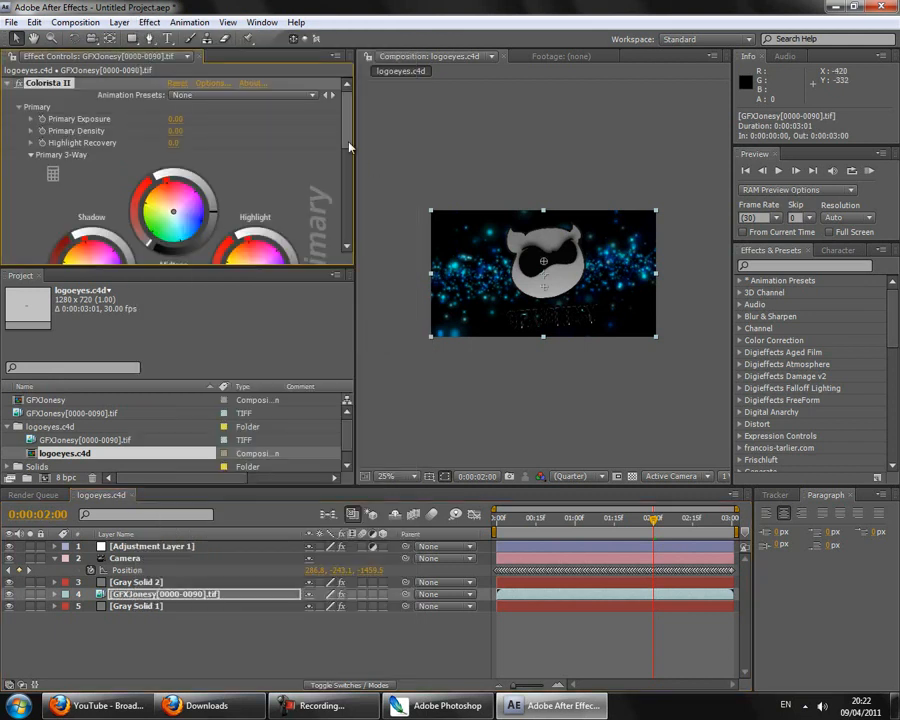
Brighten the logo by slightly raising the Highlight and Shadow luminance in Colorista II's Primary 3-Way
scroll(349, 147, down, 2)
mouse_move(291, 212)
mouse_down()
mouse_move(304, 89)
mouse_move(304, 246)
mouse_move(300, 205)
mouse_move(296, 220)
mouse_up()
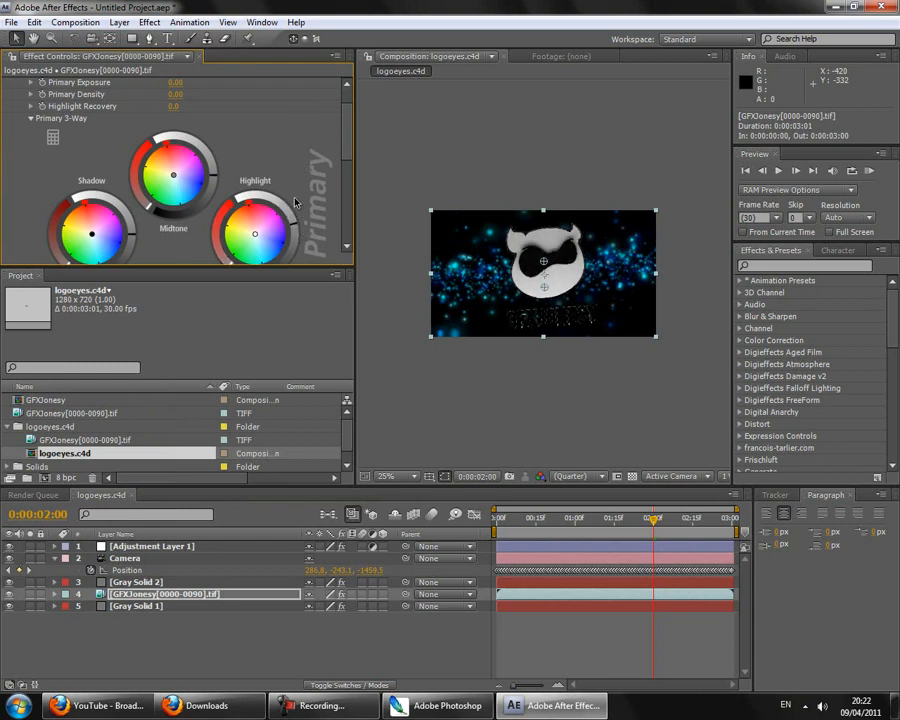
scroll(338, 160, down, 3)
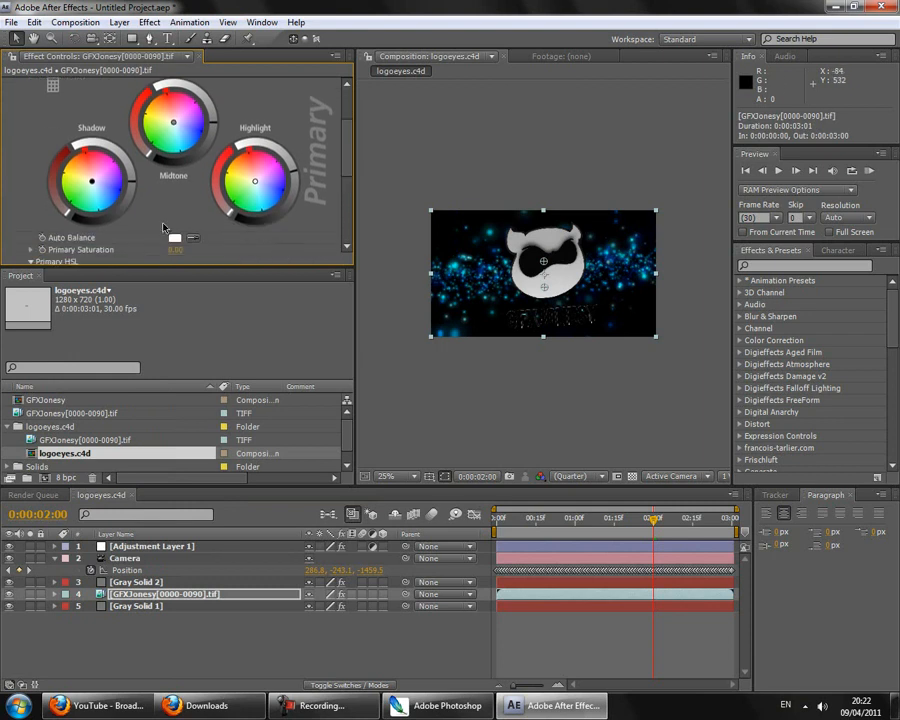
mouse_move(135, 184)
mouse_down()
mouse_move(135, 174)
mouse_move(137, 186)
mouse_up()
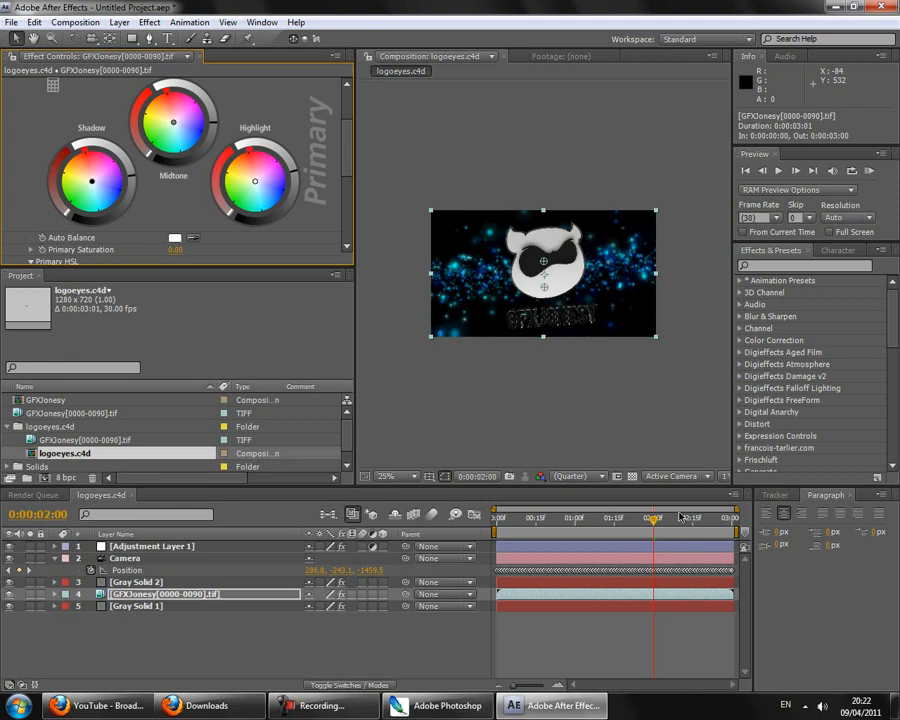
Preview the graded composition from 0:00:00:06, then stop and move the current time to 0:00:00:29
drag(653, 518, 512, 528)
click(781, 175)
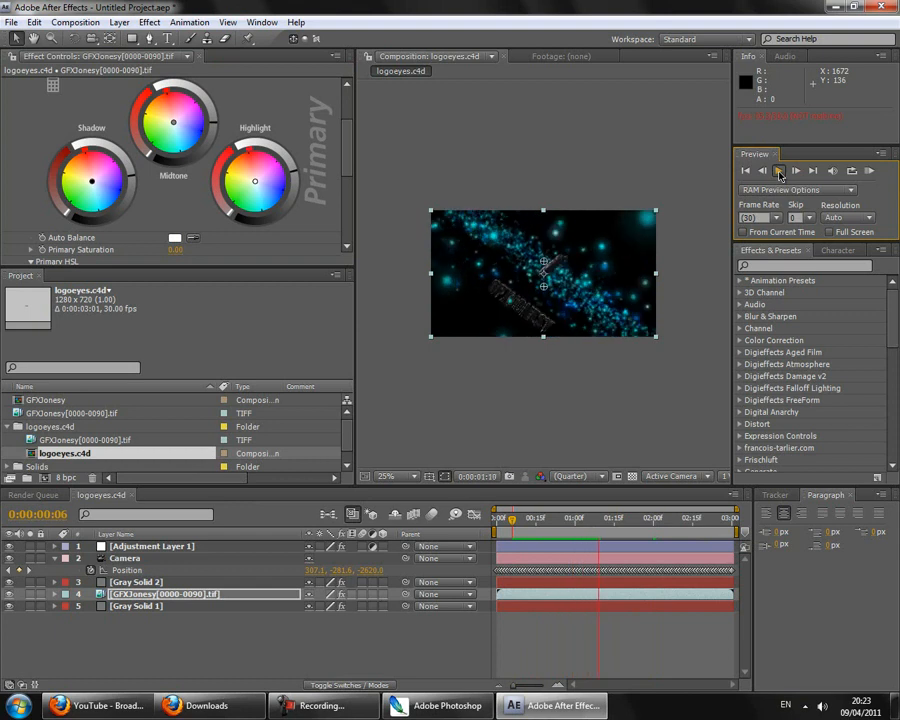
click(780, 175)
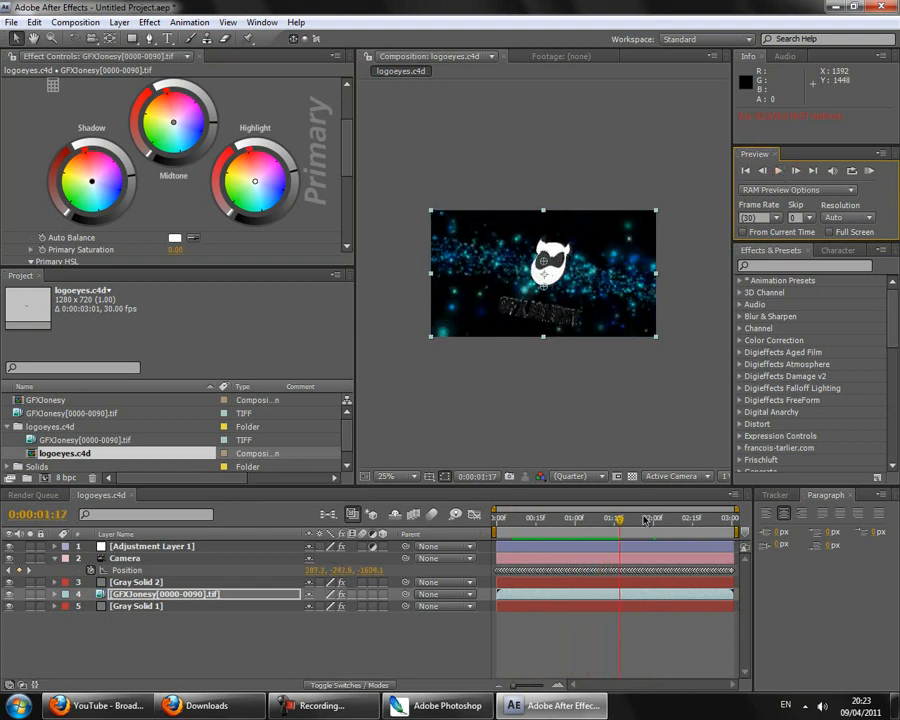
drag(627, 520, 573, 520)
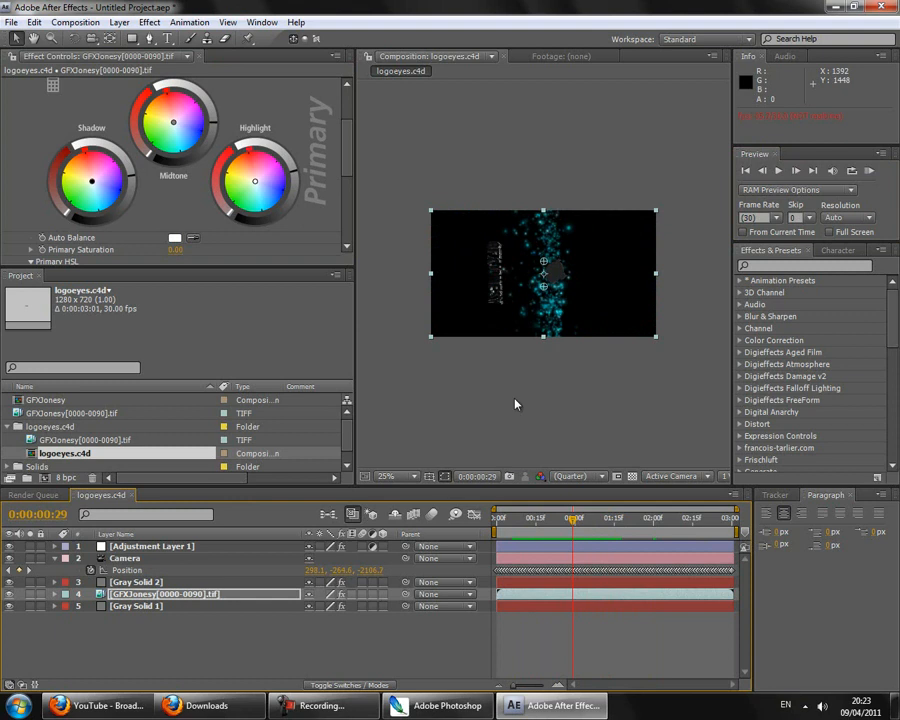
Add the logoeyes.c4d composition to the Render Queue
click(85, 23)
click(96, 210)
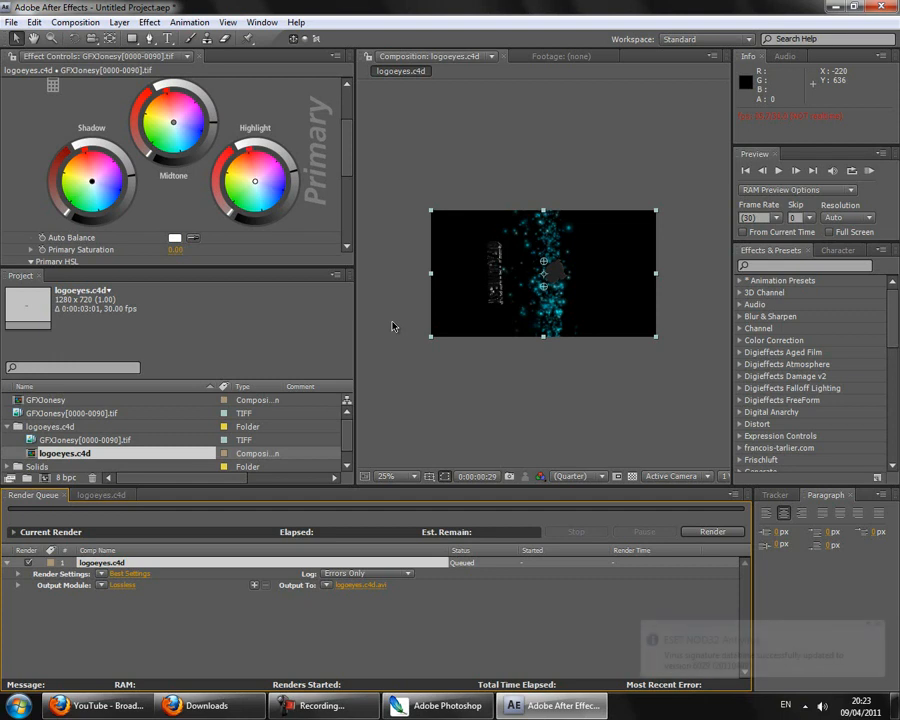
click(328, 706)
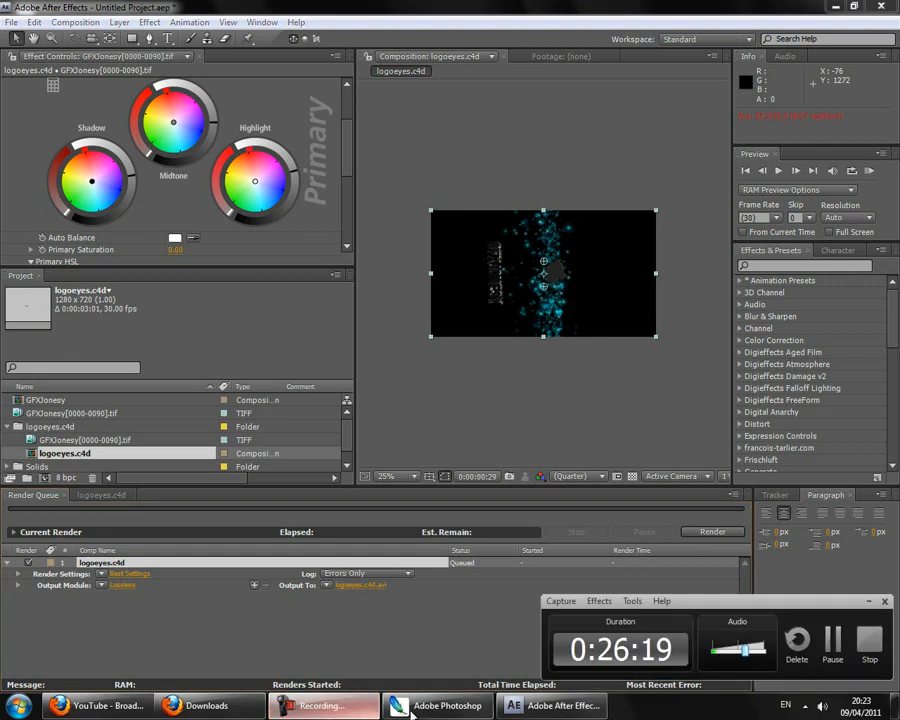